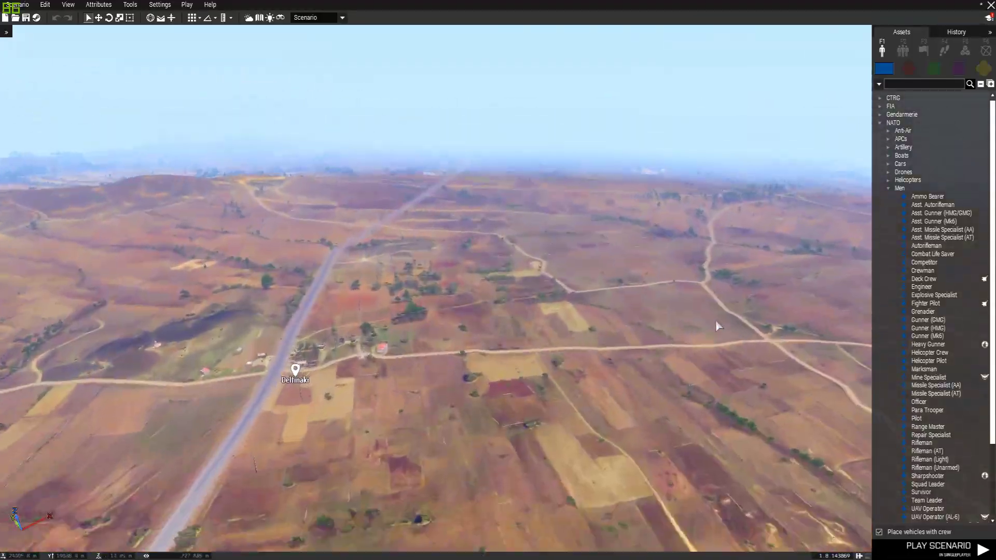
- Examine the farmland terrain from the air down to the ground beside the corrugated-metal shed
{"action": "key", "text": "w"}
{"action": "right_click_drag", "start_coordinate": [715, 321], "coordinate": [857, 418]}
{"action": "key", "text": "w"}
{"action": "key", "text": "z"}
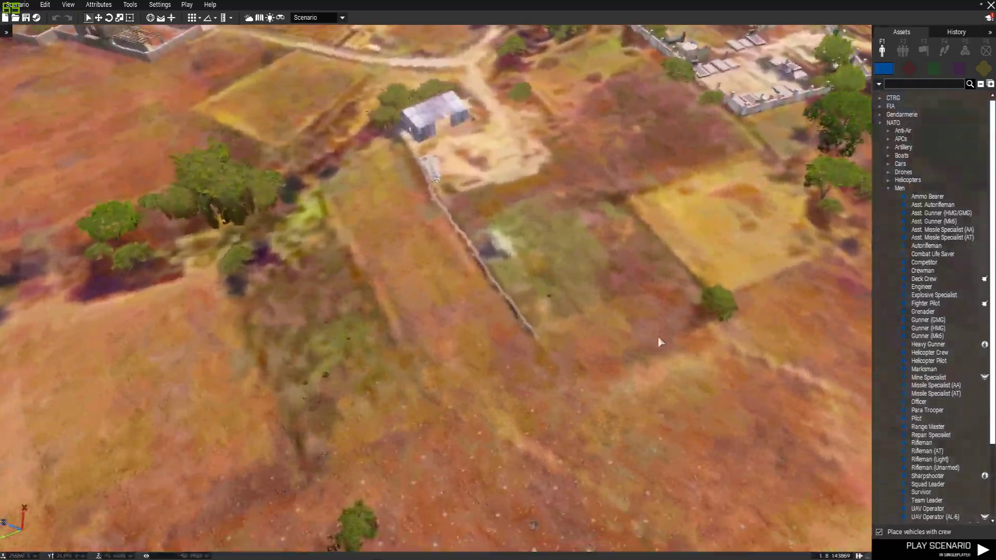
{"action": "right_click_drag", "start_coordinate": [658, 342], "coordinate": [627, 299]}
{"action": "key", "text": "w"}
{"action": "key", "text": "q"}
{"action": "key", "text": "w"}
{"action": "key", "text": "z"}
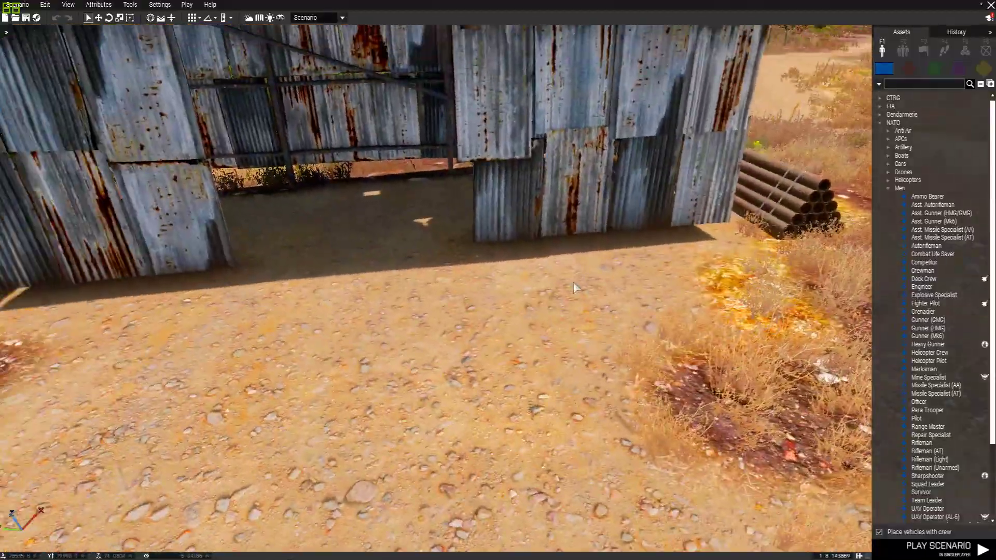
- Examine the ground textures around the metal shed and the surrounding fields and roads, from close up to an aerial view
{"action": "right_click_drag", "start_coordinate": [574, 283], "coordinate": [466, 295]}
{"action": "key", "text": "w"}
{"action": "key", "text": "q"}
{"action": "key", "text": "w"}
{"action": "key", "text": "z"}
{"action": "key", "text": "w"}
{"action": "key", "text": "q"}
{"action": "key", "text": "w"}
{"action": "key", "text": "z"}
{"action": "key", "text": "q"}
{"action": "key", "text": "q"}
{"action": "key", "text": "w"}
{"action": "key", "text": "q"}
{"action": "key", "text": "w"}
{"action": "key", "text": "w"}
{"action": "scroll", "coordinate": [466, 294], "scroll_direction": "down", "scroll_amount": 15}
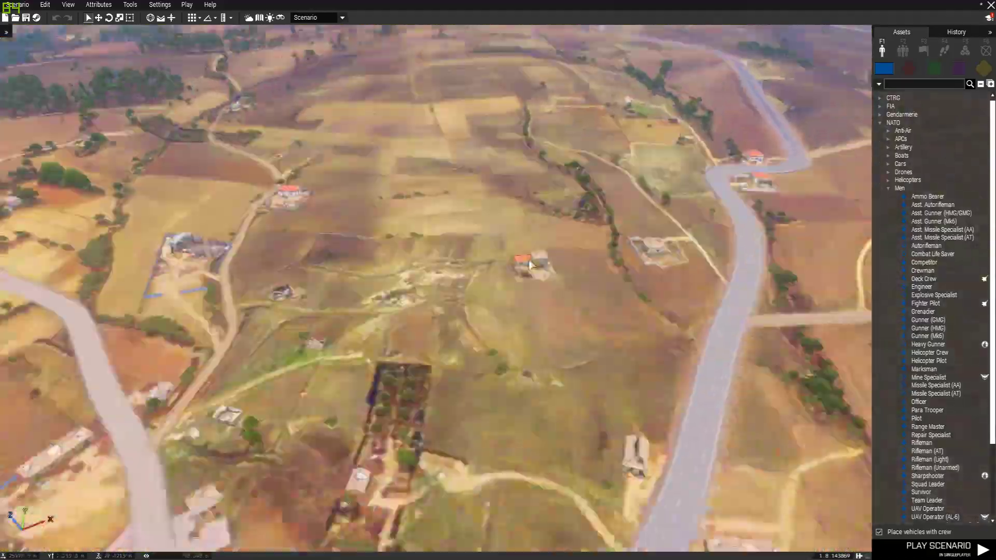
{"action": "scroll", "coordinate": [530, 265], "scroll_direction": "down", "scroll_amount": 10}
{"action": "right_click_drag", "start_coordinate": [530, 265], "coordinate": [462, 253]}
{"action": "scroll", "coordinate": [607, 282], "scroll_direction": "up", "scroll_amount": 15}
{"action": "scroll", "coordinate": [591, 202], "scroll_direction": "up", "scroll_amount": 5}
- Locate the sandy clearing west of Ammolofi Bay on the map and move the camera there
{"action": "key", "text": "m"}
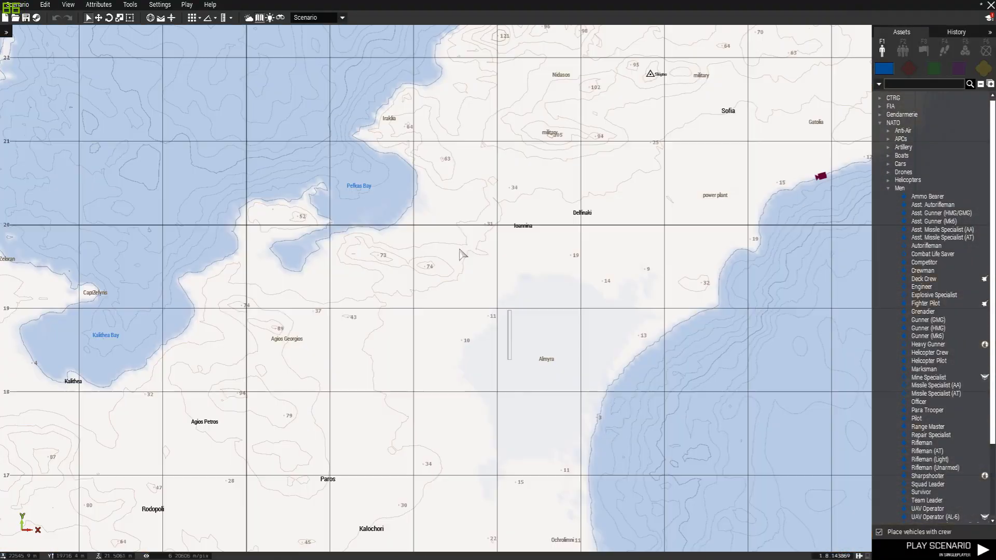
{"action": "scroll", "coordinate": [358, 269], "scroll_direction": "down", "scroll_amount": 5}
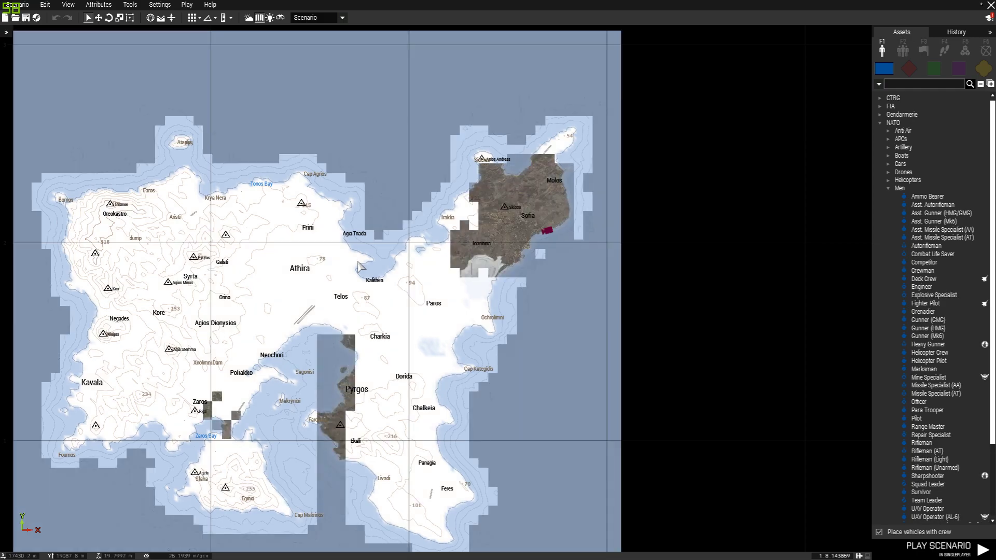
{"action": "scroll", "coordinate": [361, 266], "scroll_direction": "up", "scroll_amount": 3}
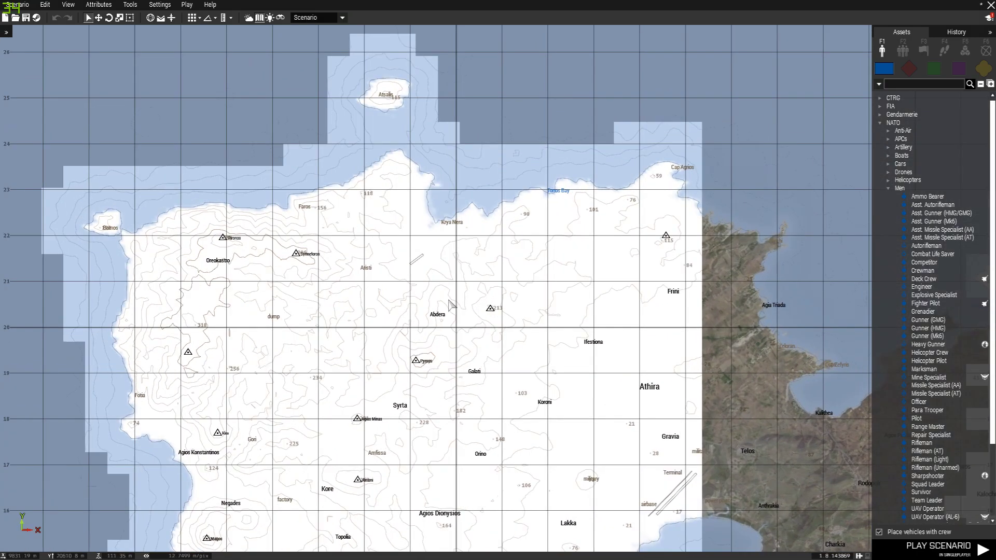
{"action": "scroll", "coordinate": [457, 290], "scroll_direction": "up", "scroll_amount": 5}
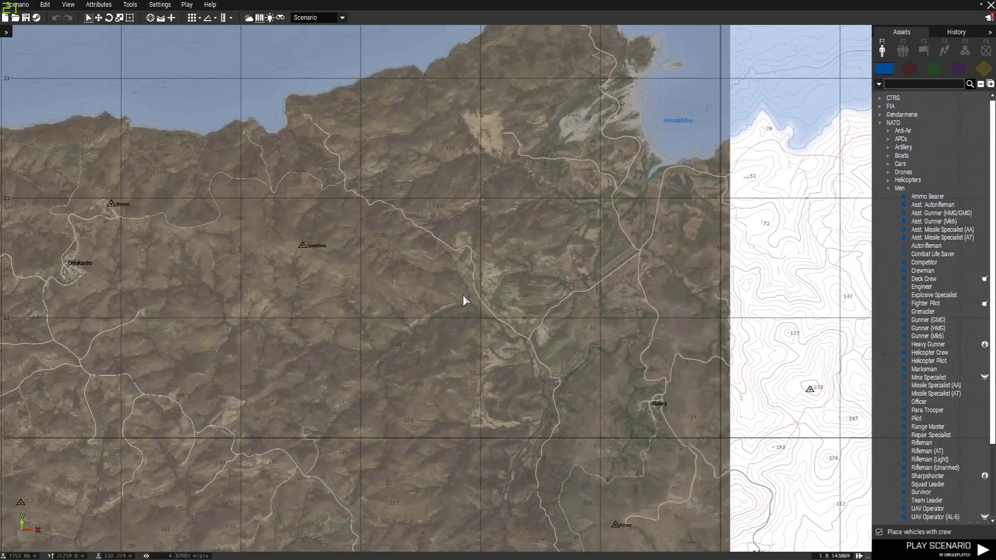
{"action": "scroll", "coordinate": [534, 316], "scroll_direction": "up", "scroll_amount": 2}
{"action": "right_click_drag", "start_coordinate": [539, 357], "coordinate": [614, 508]}
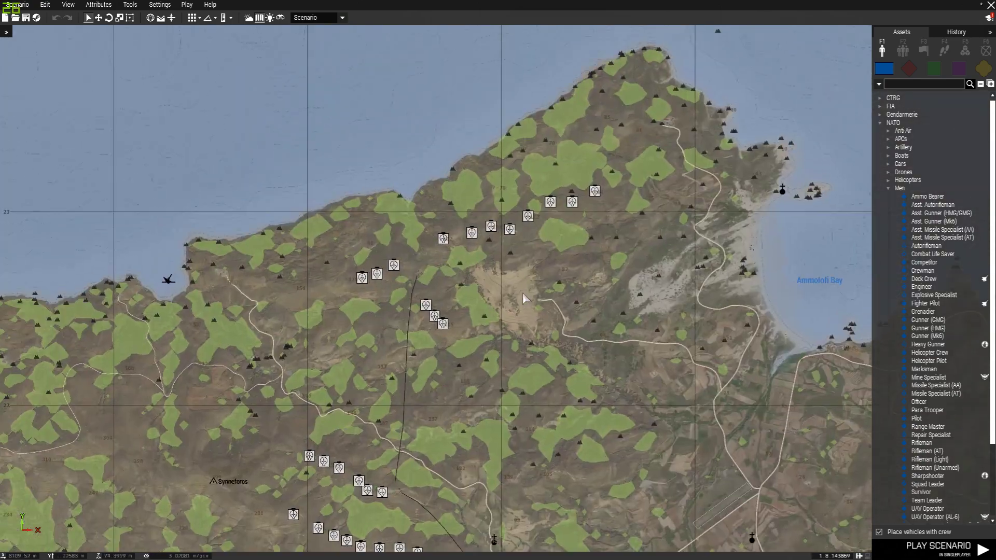
{"action": "scroll", "coordinate": [540, 316], "scroll_direction": "up", "scroll_amount": 3}
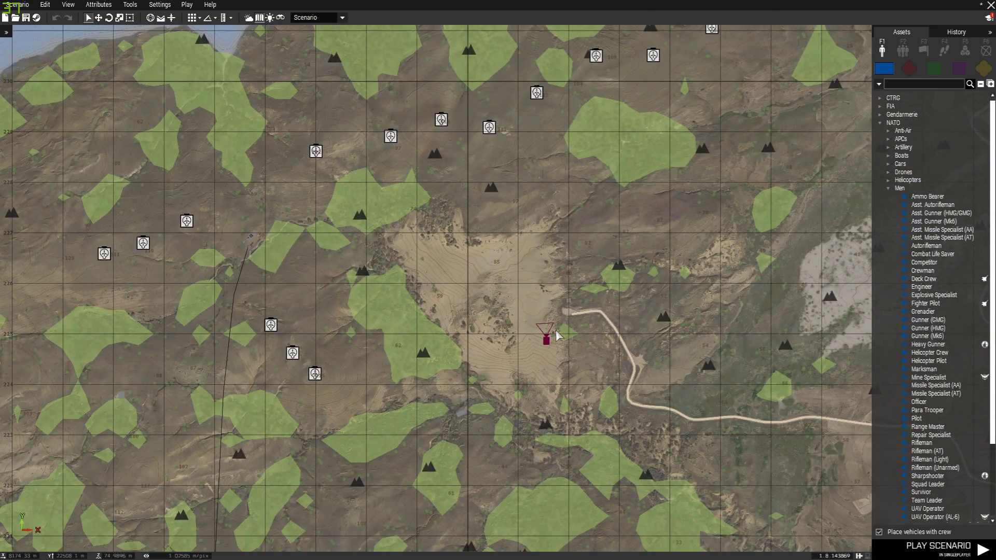
{"action": "key", "text": "m"}
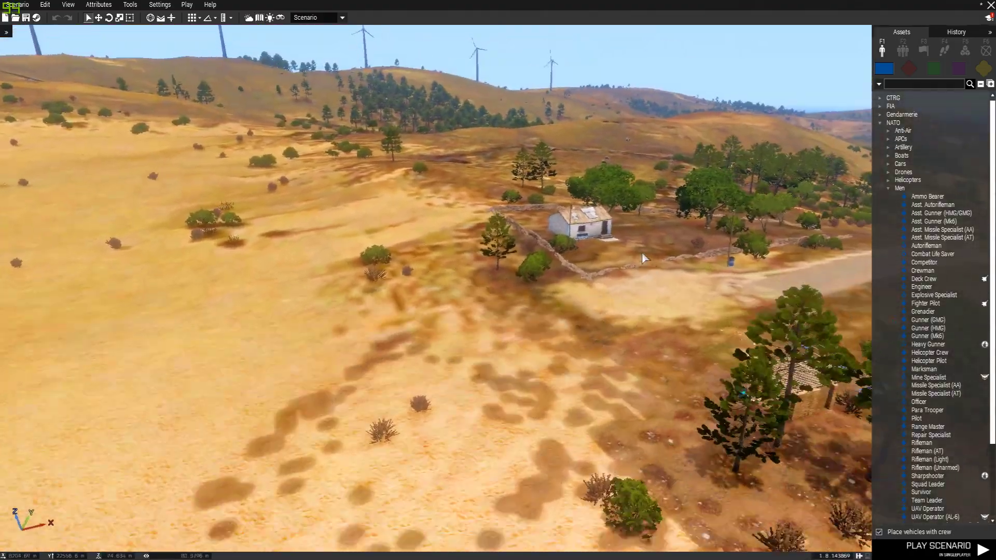
- Examine the sand texture up close and where it blends into the surrounding scrub and woodland
{"action": "key", "text": "w"}
{"action": "right_click_drag", "start_coordinate": [645, 259], "coordinate": [558, 280]}
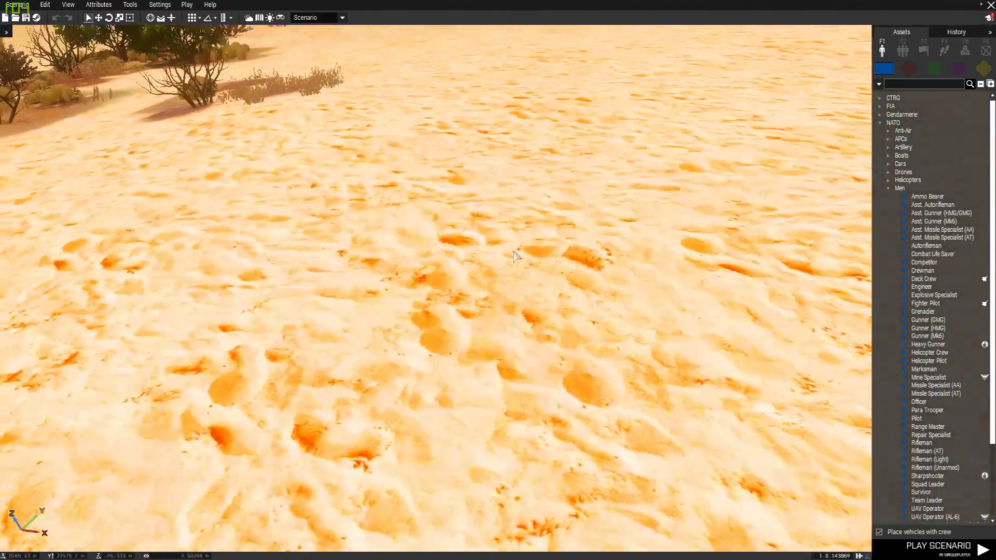
{"action": "right_click_drag", "start_coordinate": [514, 252], "coordinate": [484, 376]}
{"action": "key", "text": "w"}
{"action": "key", "text": "w"}
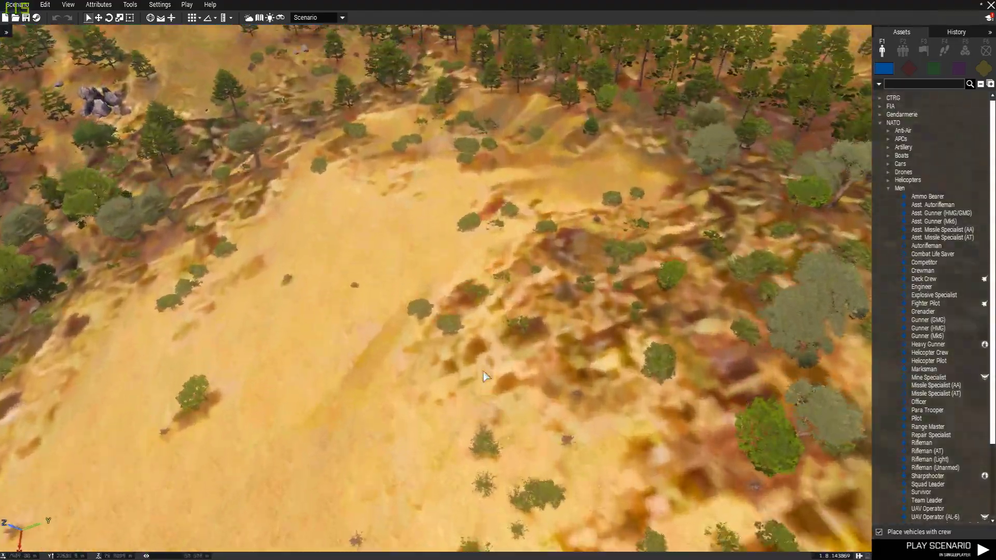
{"action": "key", "text": "w"}
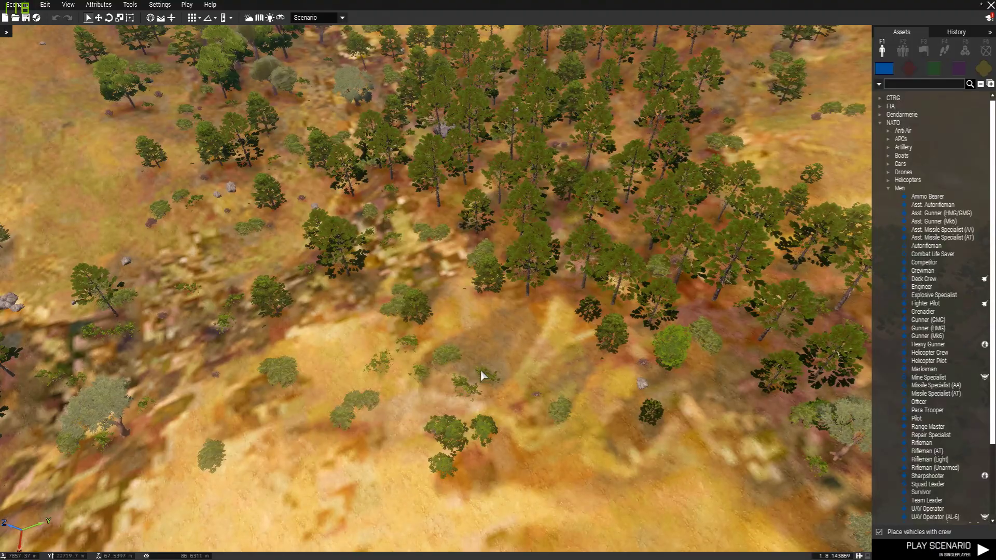
- Examine the dry grass and rocky soil textures on the hillsides overlooking the sea
{"action": "right_click_drag", "start_coordinate": [608, 303], "coordinate": [534, 226]}
{"action": "key", "text": "w"}
{"action": "key", "text": "w"}
{"action": "key", "text": "w"}
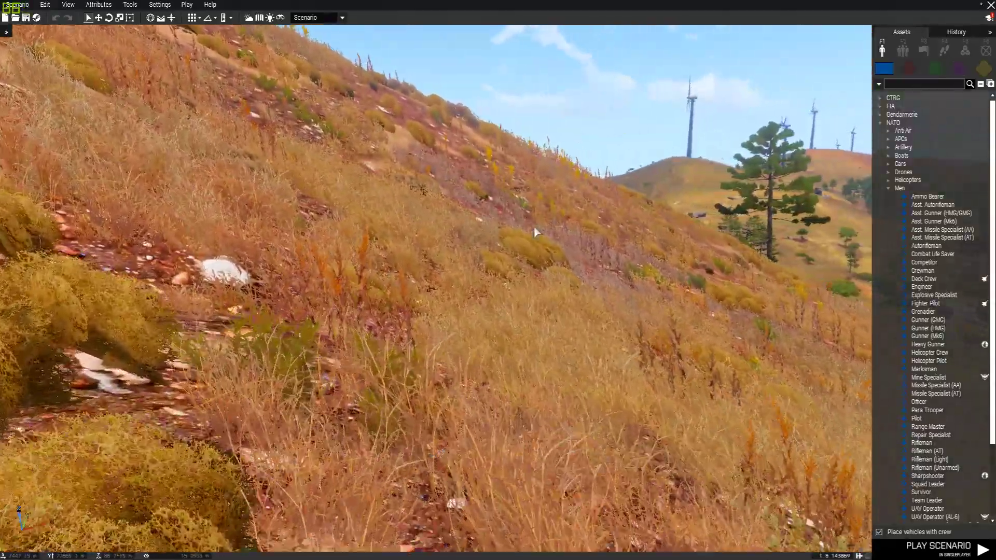
{"action": "key", "text": "w"}
{"action": "key", "text": "w"}
{"action": "right_click_drag", "start_coordinate": [434, 291], "coordinate": [443, 364]}
{"action": "key", "text": "w"}
{"action": "key", "text": "s"}
{"action": "key", "text": "w"}
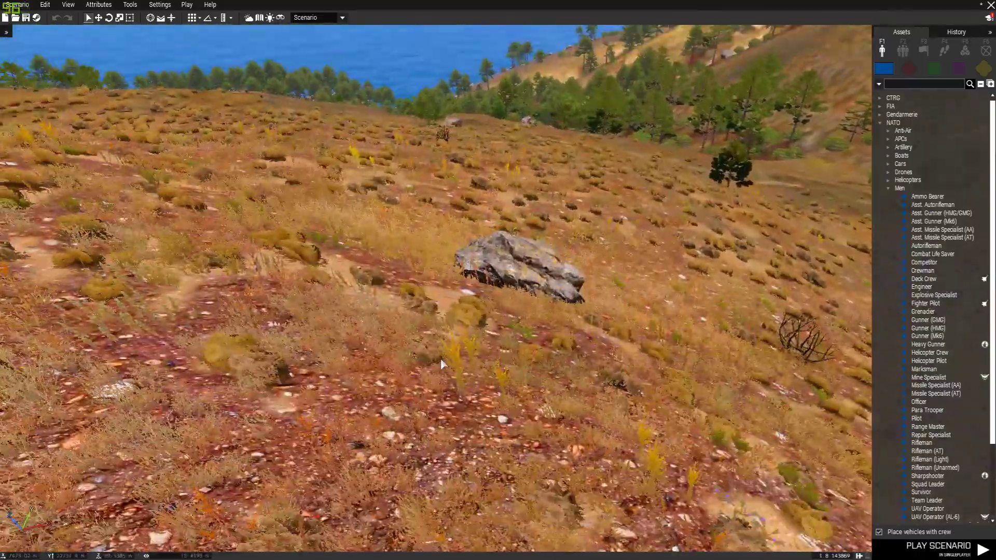
{"action": "key", "text": "w"}
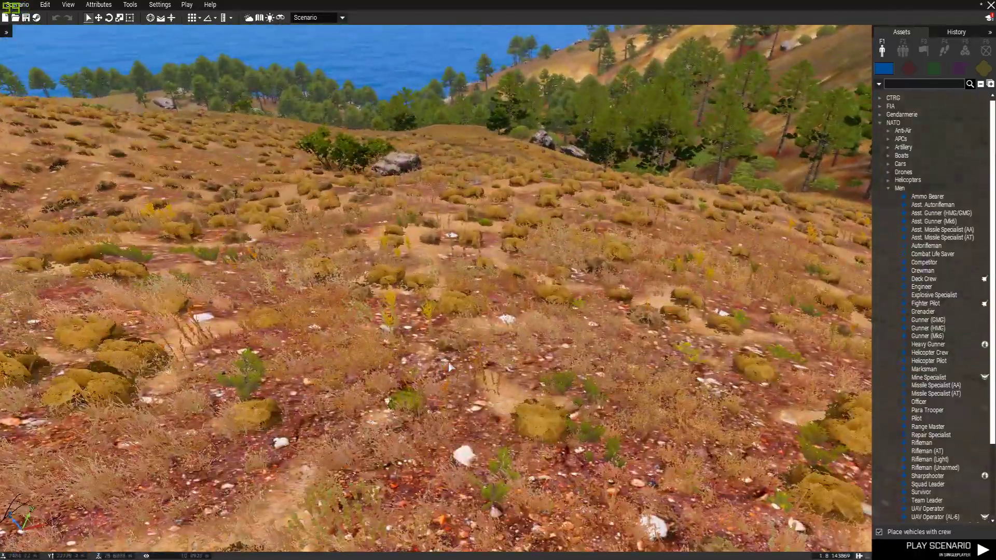
{"action": "key", "text": "a"}
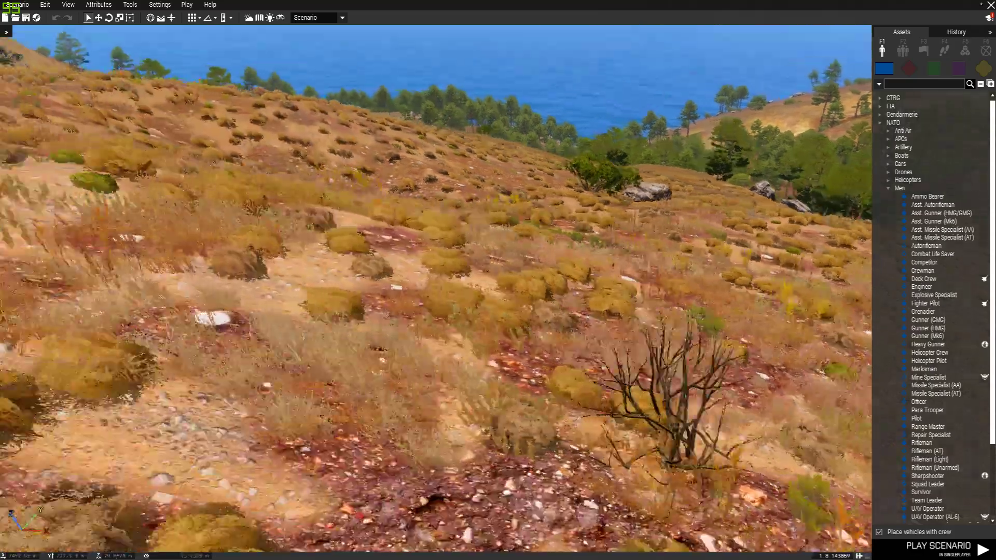
{"action": "key", "text": "a"}
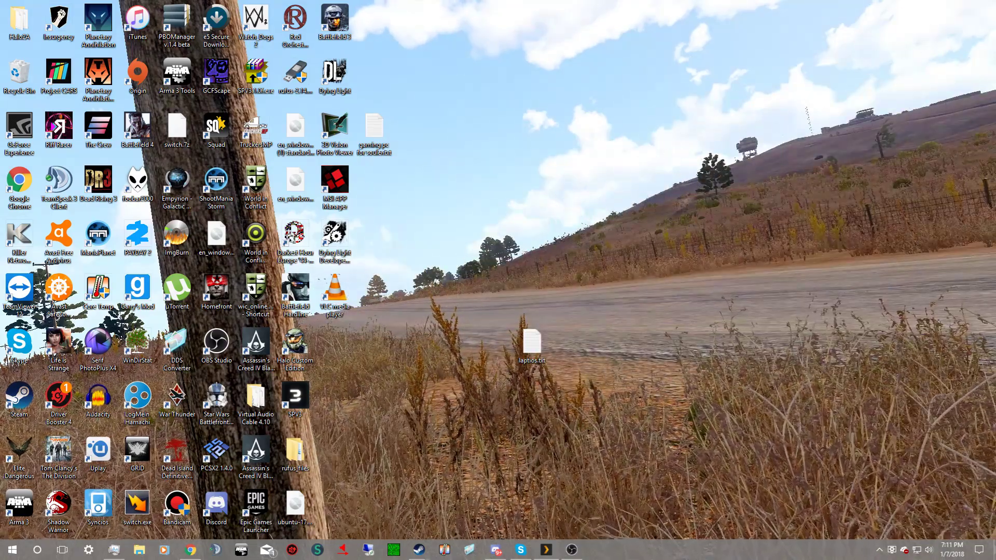
- Search the web for "pbo manager" in a new browser tab and open the Armaholic PBO Manager page
{"action": "left_click_drag", "start_coordinate": [995, 16], "coordinate": [650, 65]}
{"action": "left_click", "coordinate": [590, 68]}
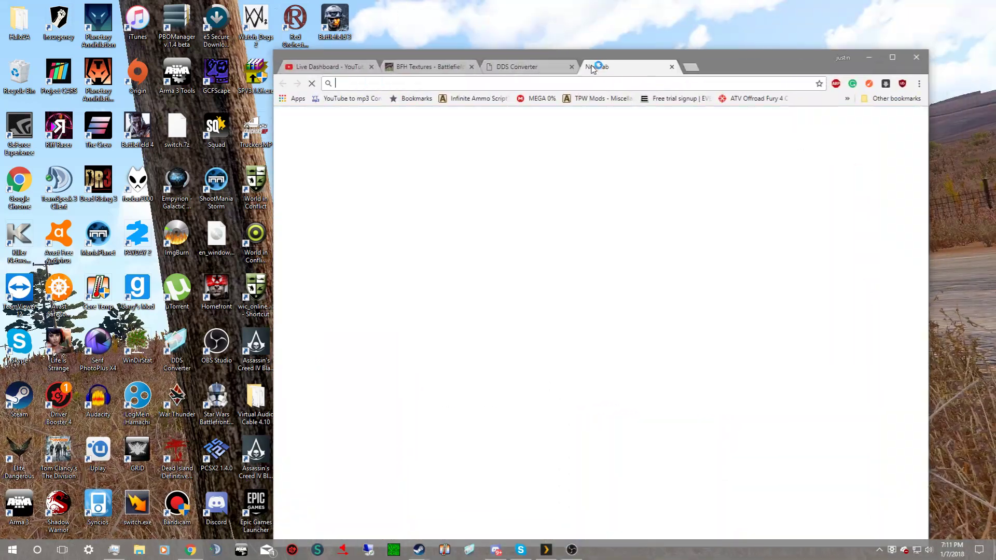
{"action": "type", "text": "pbo"}
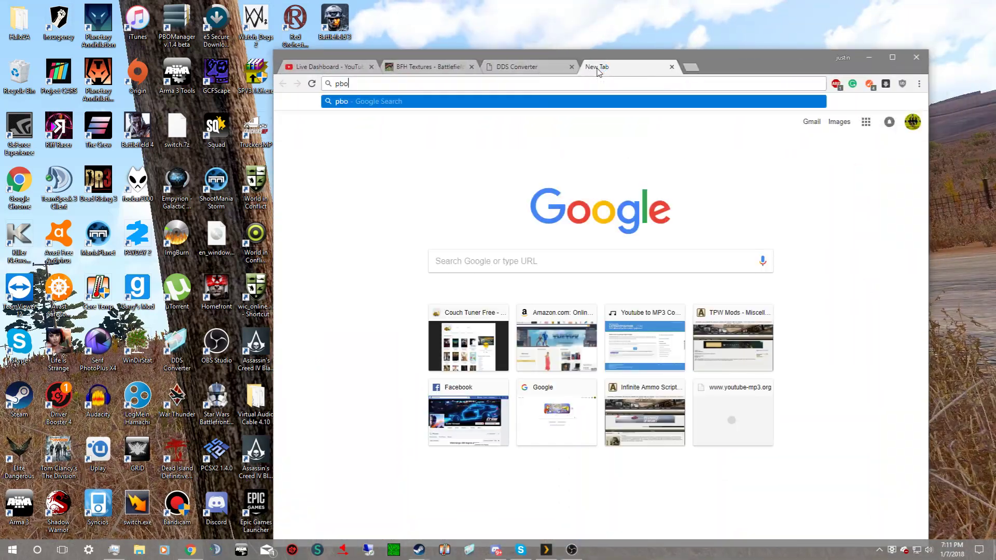
{"action": "type", "text": " manager"}
{"action": "key", "text": "Return"}
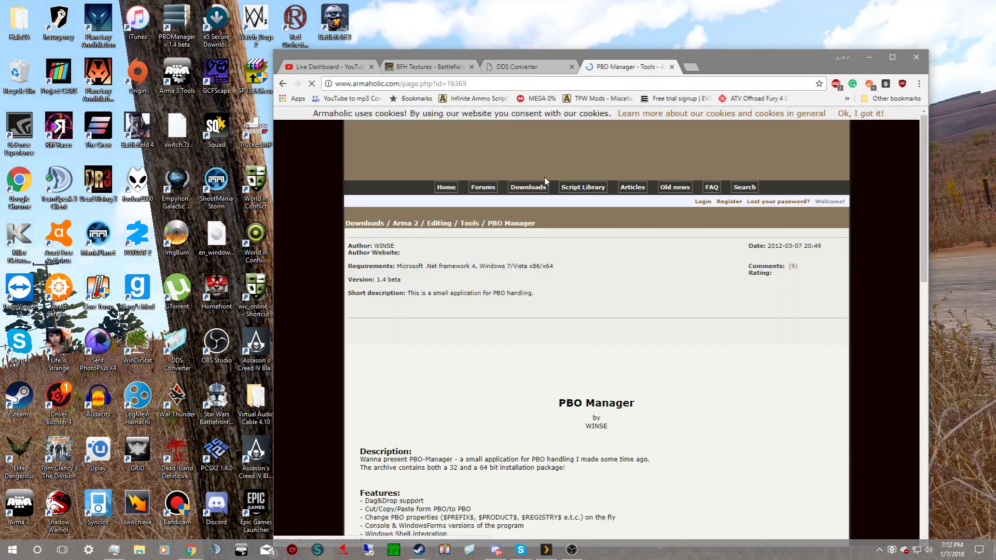
{"action": "scroll", "coordinate": [575, 205], "scroll_direction": "down", "scroll_amount": 3}
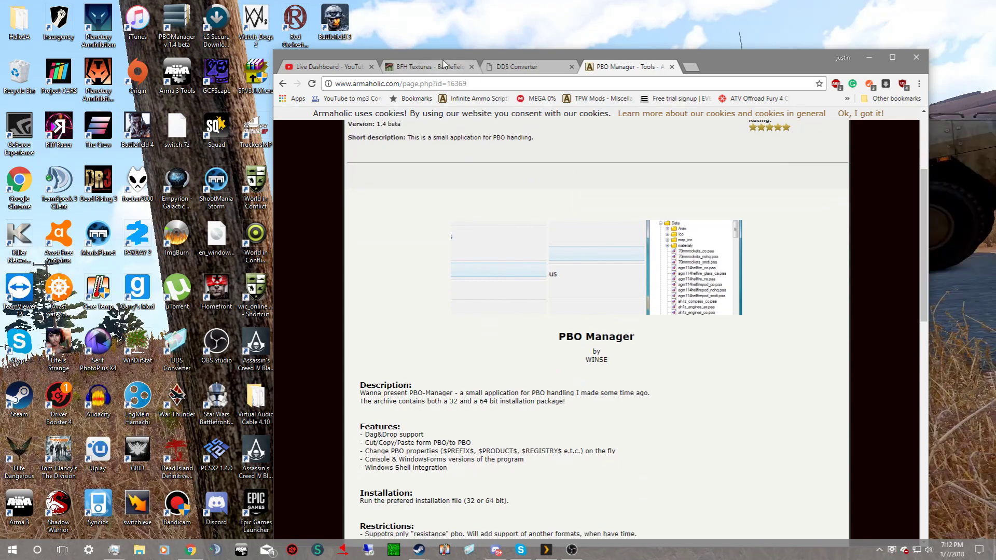
- Review the BFH Textures forum thread, the DDS Converter website and the PBO Manager page, and minimize the browser
{"action": "left_click", "coordinate": [438, 68]}
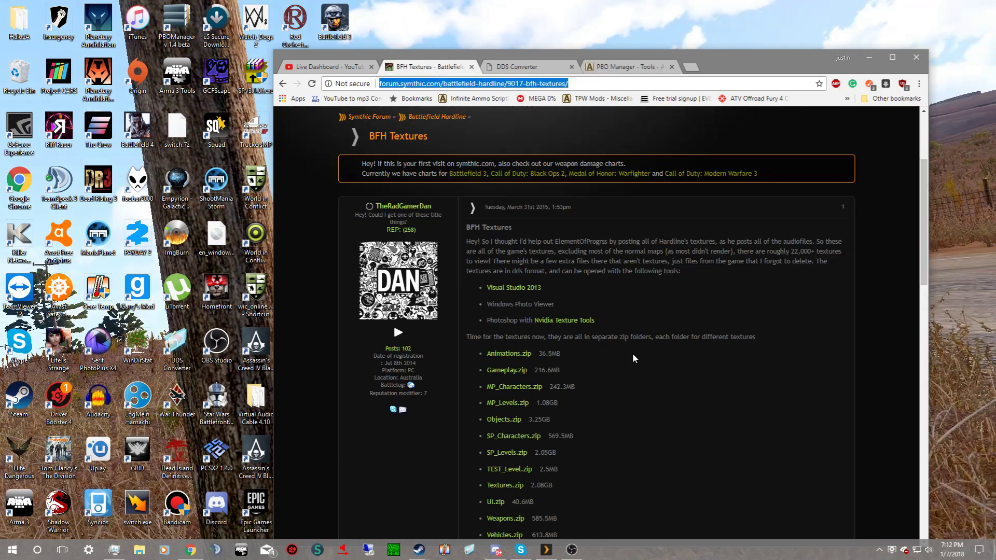
{"action": "scroll", "coordinate": [631, 359], "scroll_direction": "down", "scroll_amount": 1}
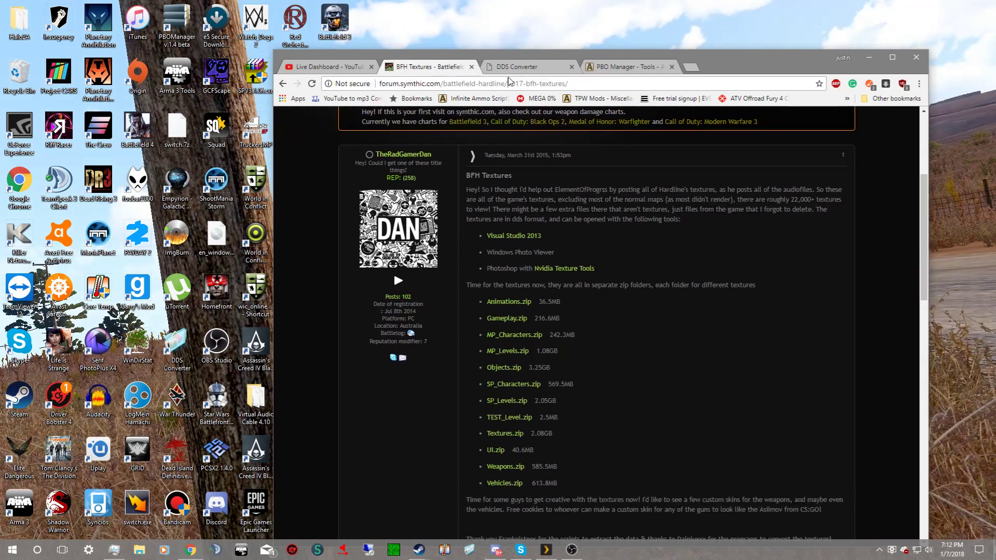
{"action": "left_click", "coordinate": [506, 69]}
{"action": "scroll", "coordinate": [569, 263], "scroll_direction": "down", "scroll_amount": 2}
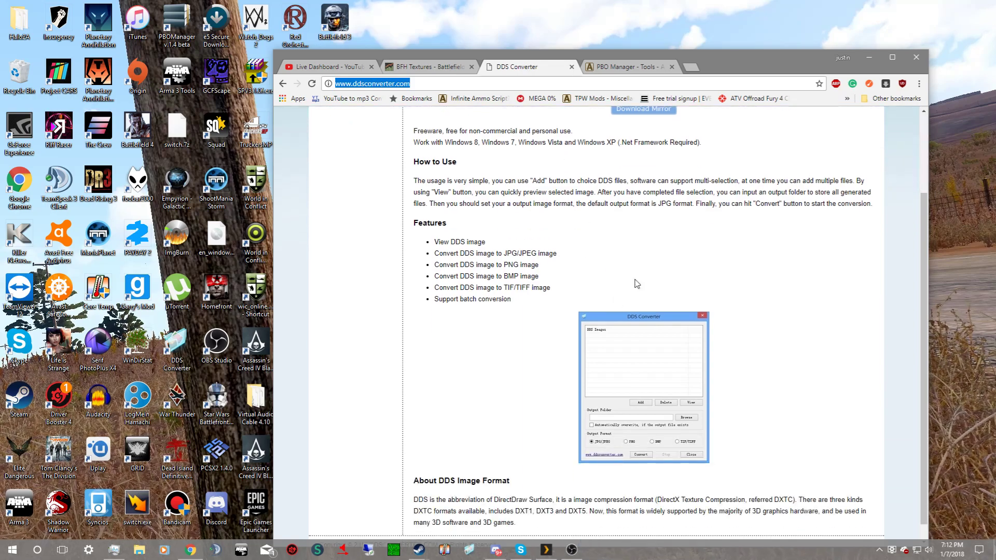
{"action": "scroll", "coordinate": [666, 300], "scroll_direction": "up", "scroll_amount": 2}
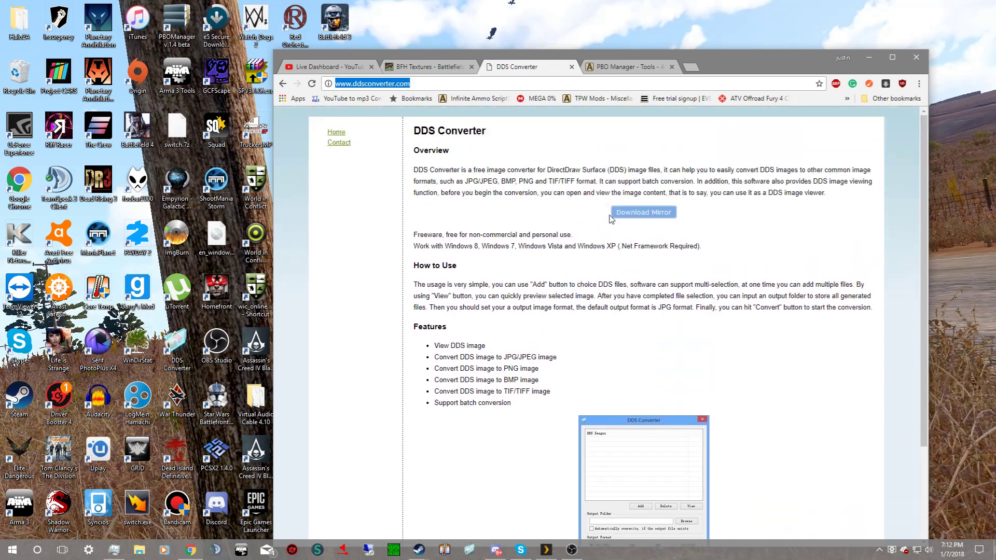
{"action": "left_click", "coordinate": [634, 68]}
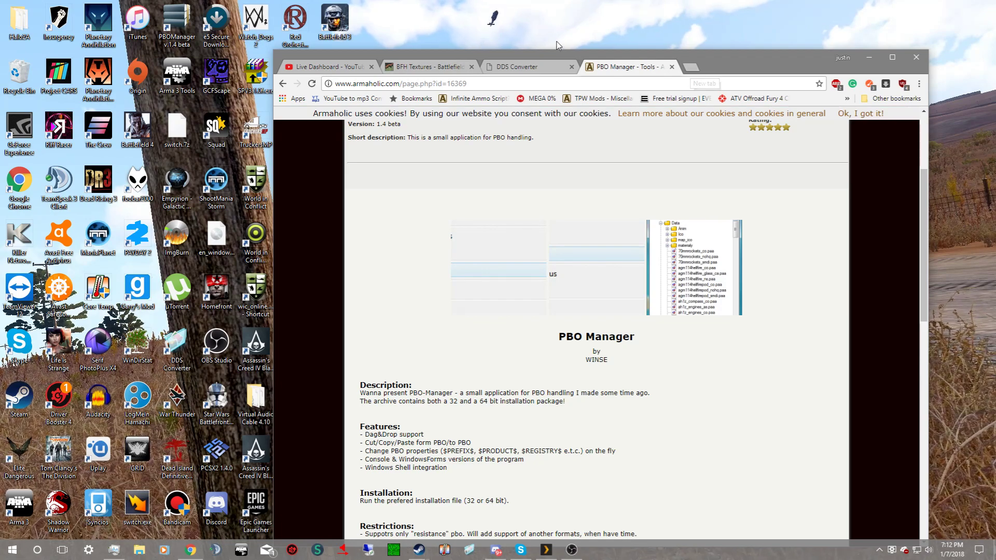
{"action": "left_click", "coordinate": [524, 66]}
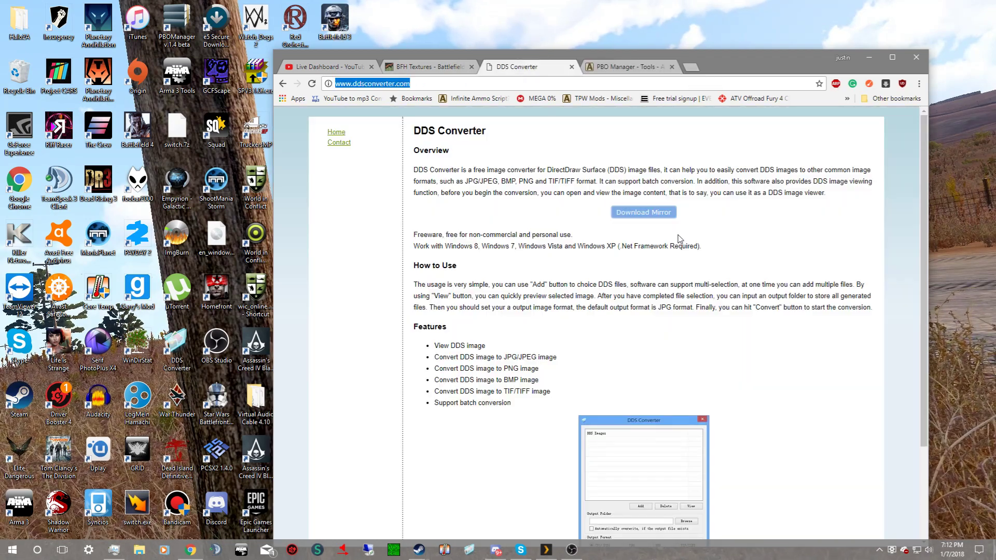
{"action": "left_click", "coordinate": [612, 68]}
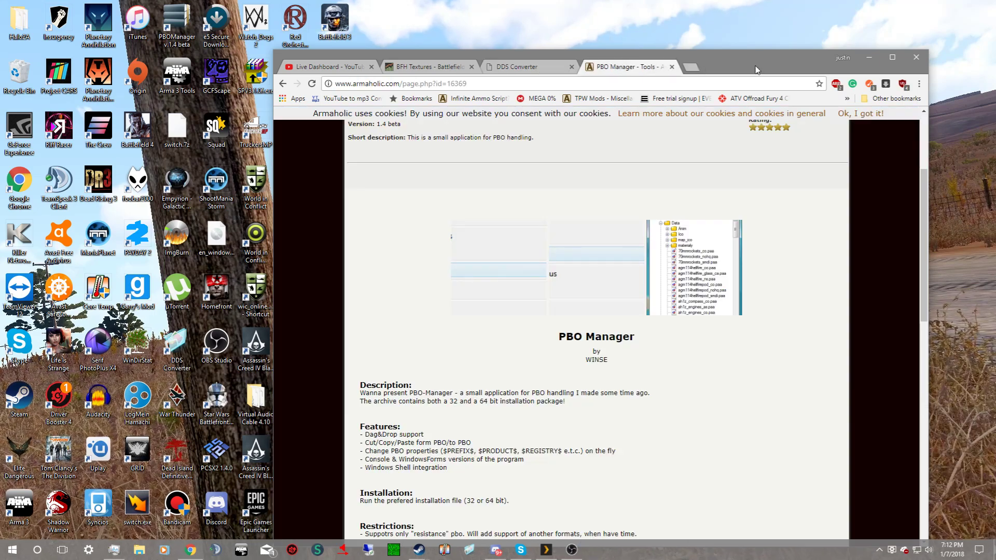
{"action": "left_click", "coordinate": [866, 61]}
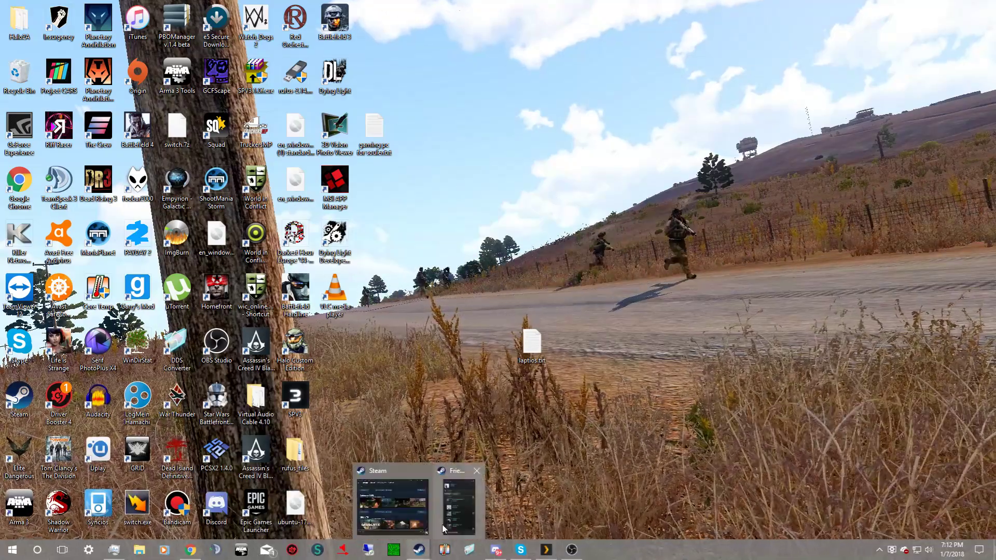
- Switch to Steam, launch Arma 3 Tools from the library's tools list and open the ImageToPAA converter
{"action": "left_click", "coordinate": [401, 502]}
{"action": "left_click", "coordinate": [128, 29]}
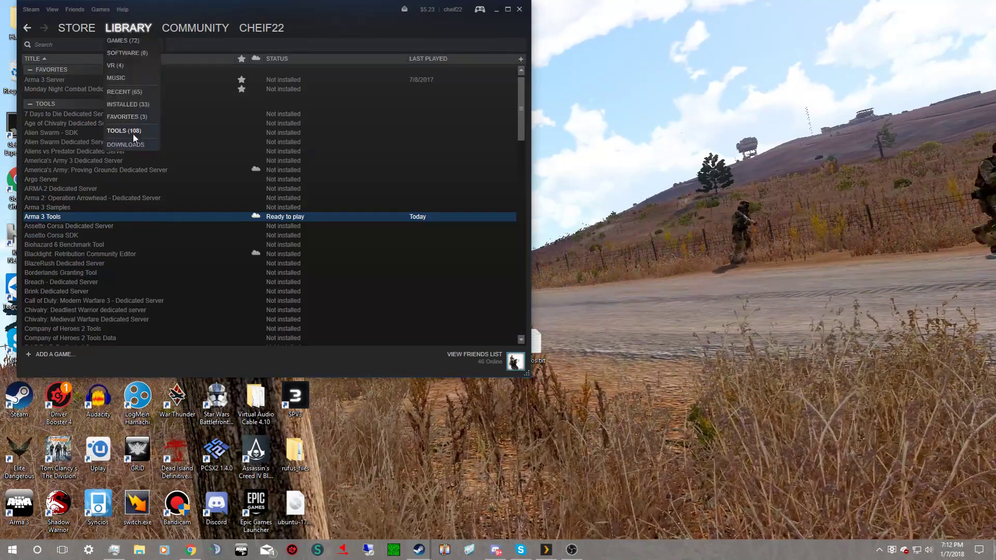
{"action": "left_click", "coordinate": [137, 132]}
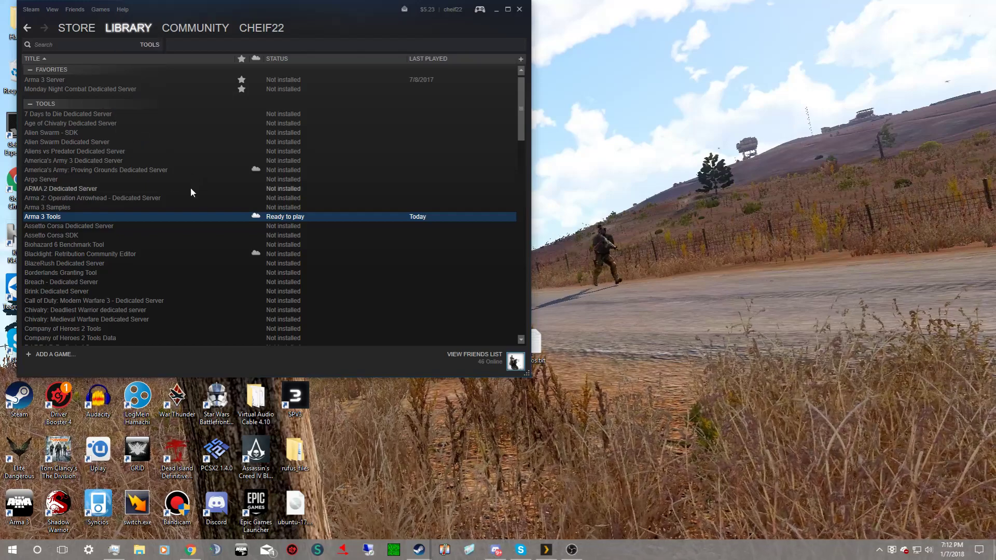
{"action": "right_click", "coordinate": [318, 220]}
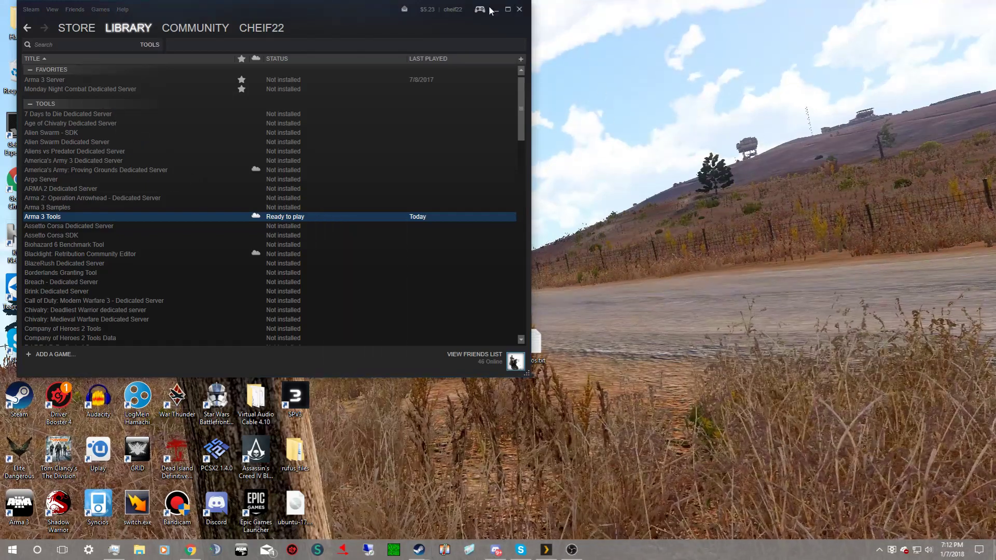
{"action": "right_click", "coordinate": [390, 219]}
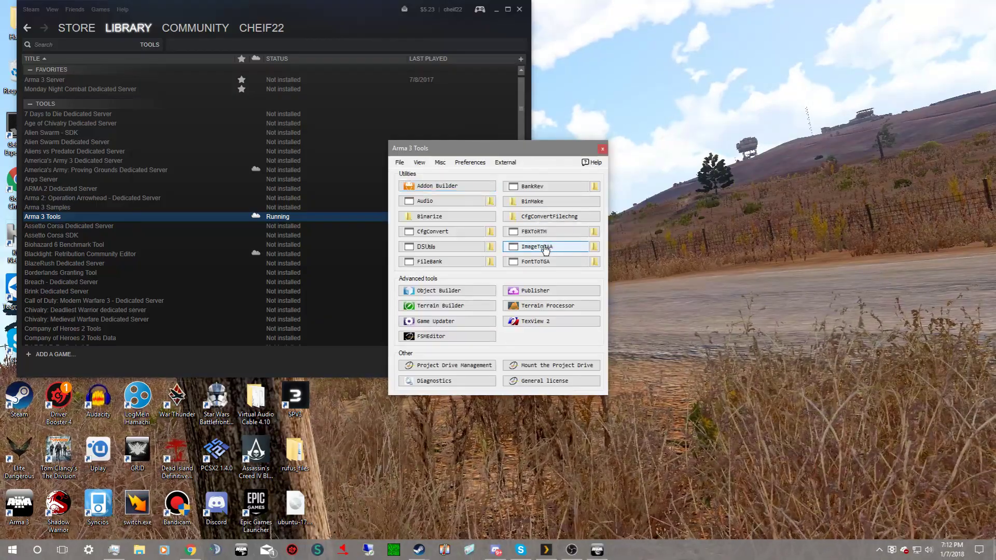
{"action": "left_click", "coordinate": [545, 249]}
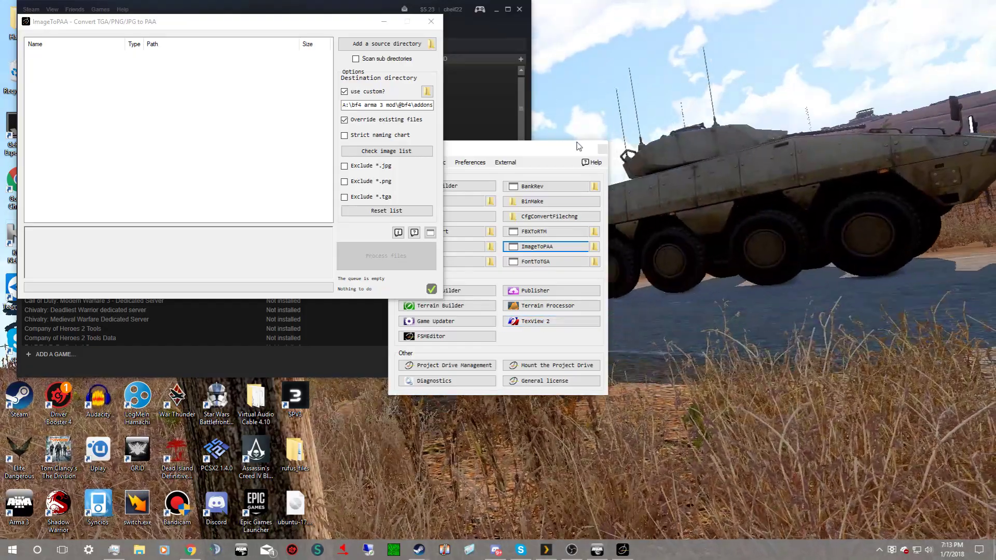
- Open File Explorer and go to the grounds folder inside BF4 textures on the Intel SSD 240 GB (A:) drive
{"action": "left_click", "coordinate": [139, 549]}
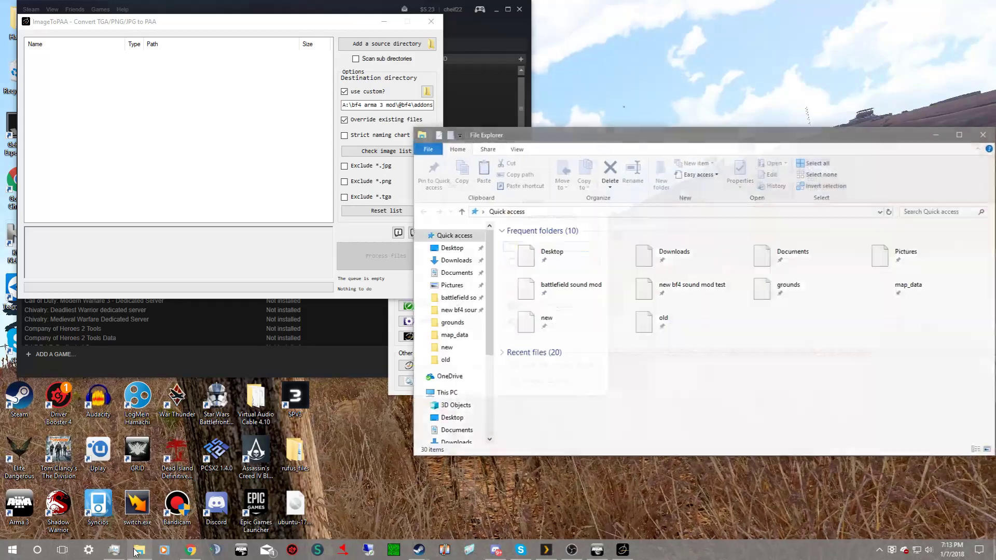
{"action": "scroll", "coordinate": [468, 401], "scroll_direction": "down", "scroll_amount": 3}
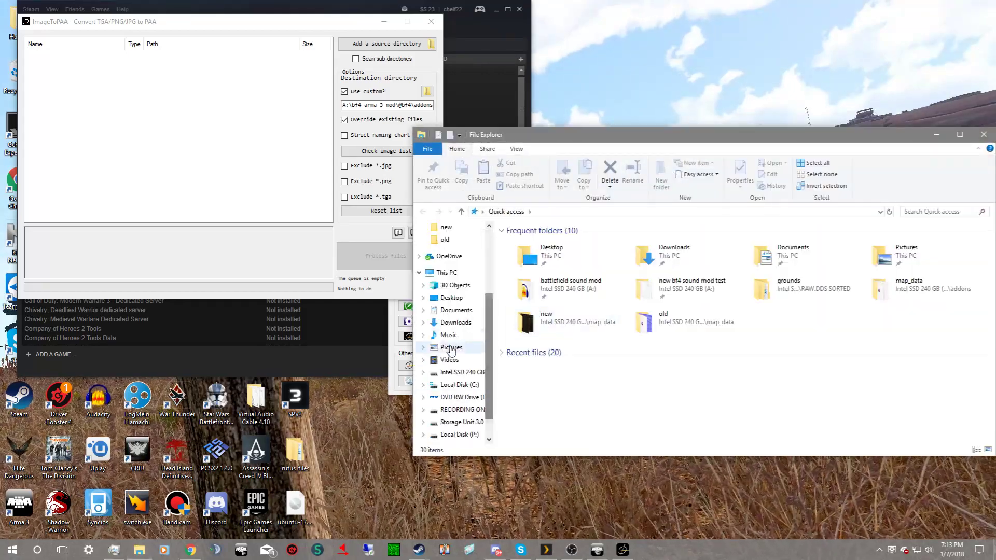
{"action": "scroll", "coordinate": [468, 402], "scroll_direction": "down", "scroll_amount": 1}
{"action": "left_click", "coordinate": [458, 372]}
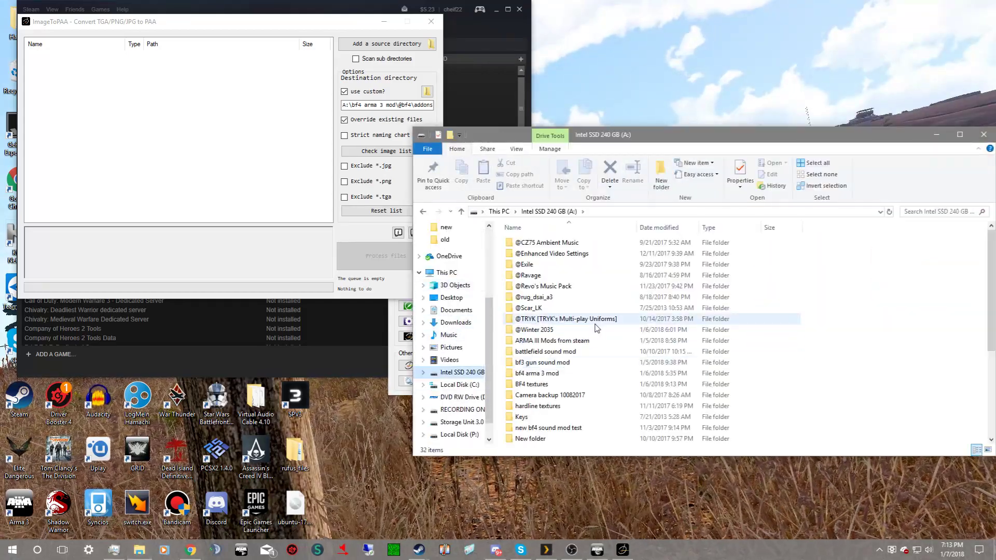
{"action": "left_click", "coordinate": [551, 384]}
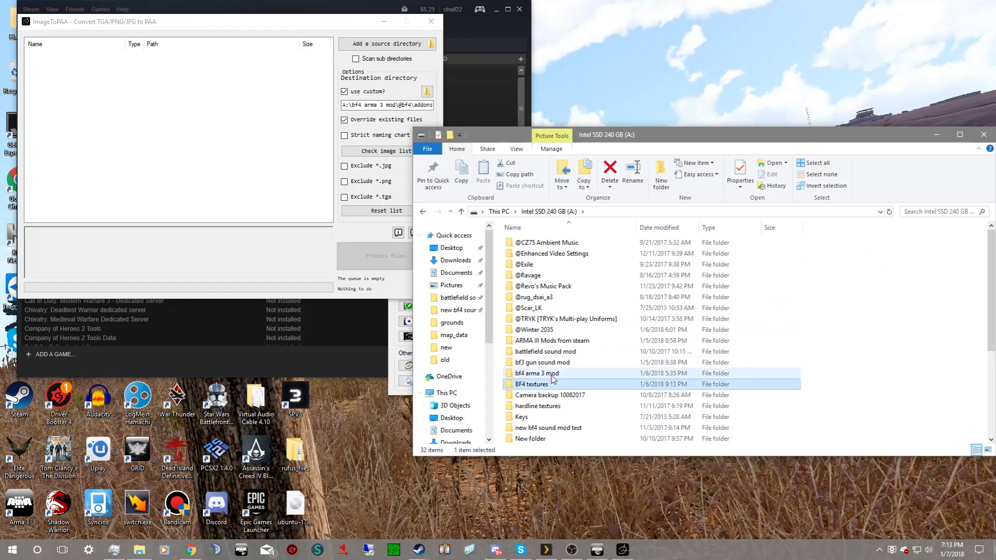
{"action": "left_click", "coordinate": [551, 375]}
{"action": "double_click", "coordinate": [551, 383]}
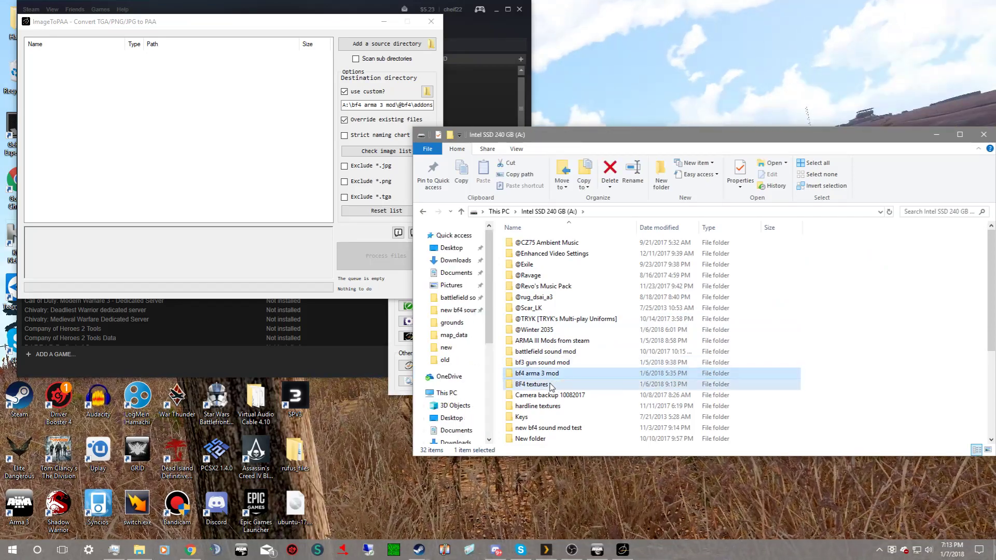
{"action": "scroll", "coordinate": [570, 340], "scroll_direction": "down", "scroll_amount": 3}
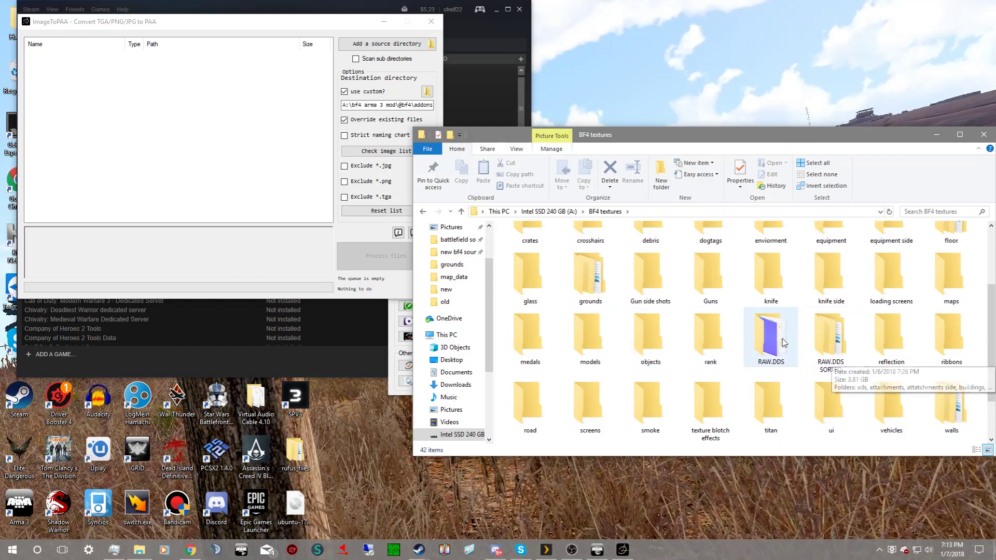
{"action": "double_click", "coordinate": [586, 264]}
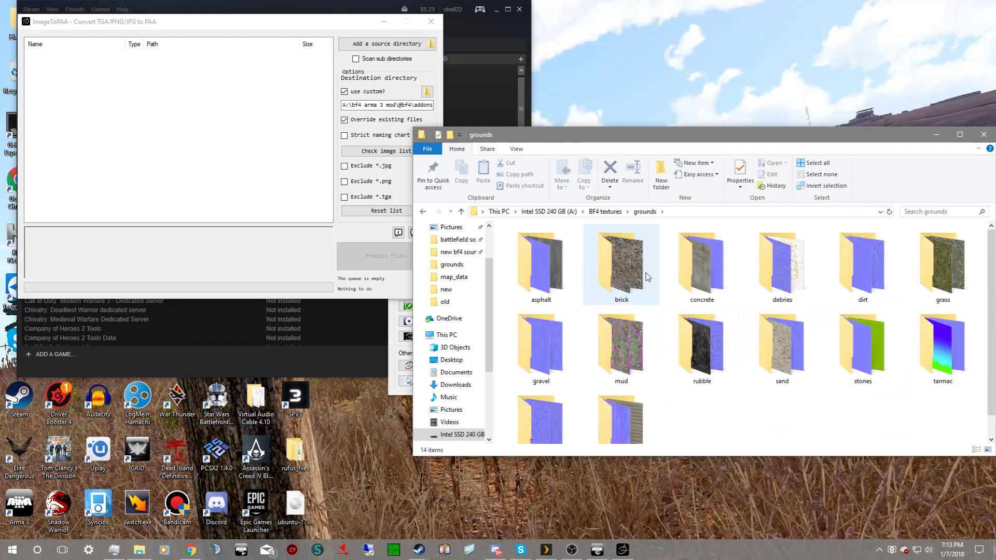
- Look through the sand texture images and return to the grounds folder
{"action": "double_click", "coordinate": [788, 345]}
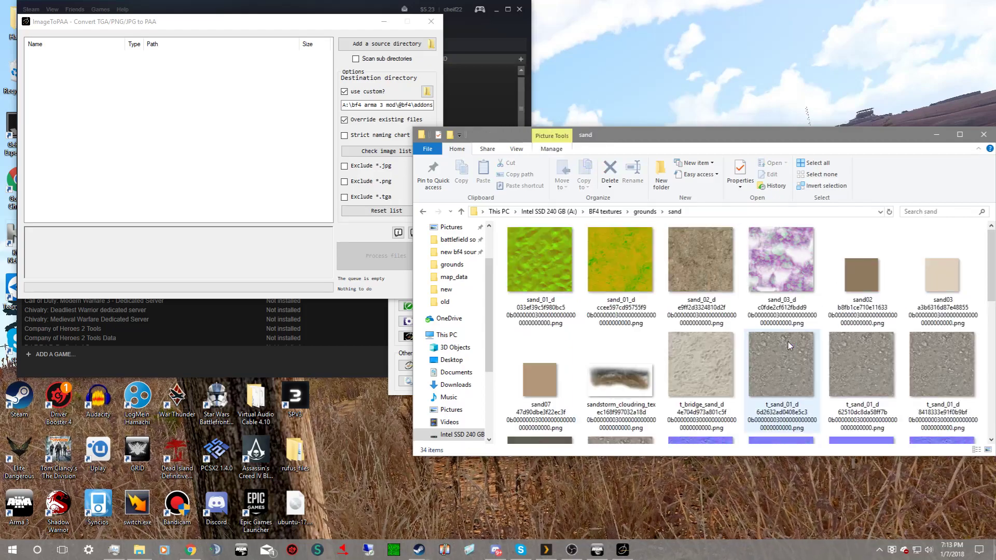
{"action": "scroll", "coordinate": [773, 337], "scroll_direction": "down", "scroll_amount": 6}
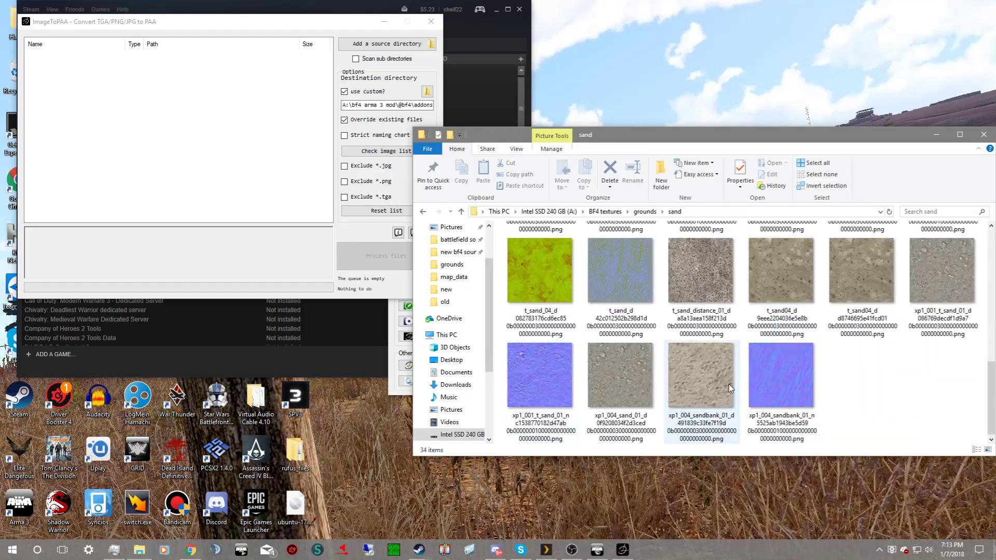
{"action": "scroll", "coordinate": [805, 398], "scroll_direction": "up", "scroll_amount": 2}
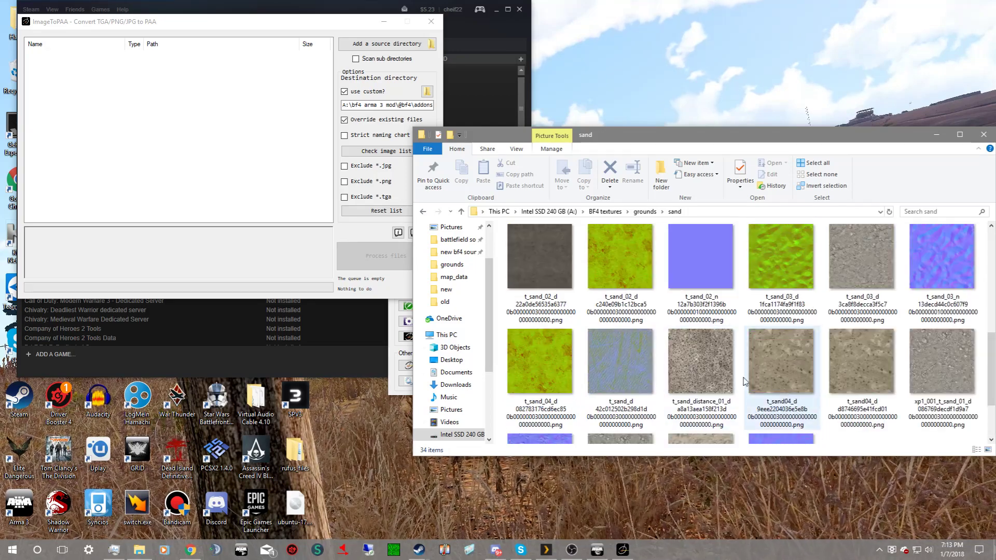
{"action": "scroll", "coordinate": [611, 345], "scroll_direction": "up", "scroll_amount": 5}
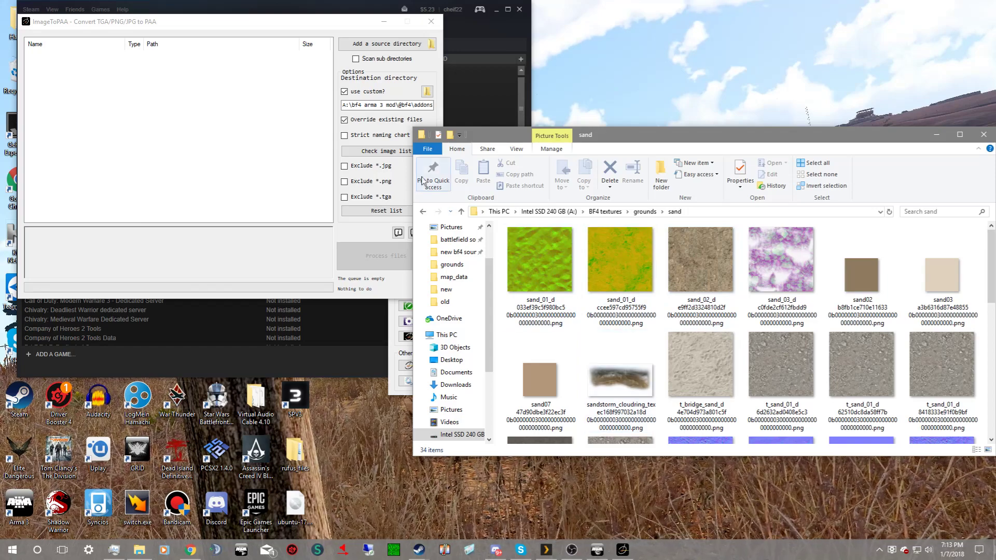
{"action": "left_click", "coordinate": [424, 213]}
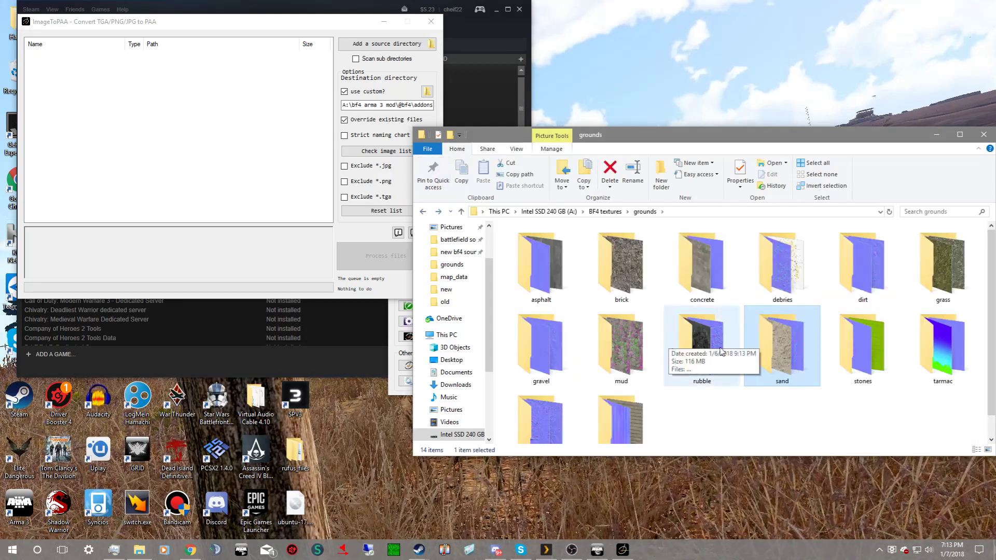
{"action": "scroll", "coordinate": [723, 350], "scroll_direction": "down", "scroll_amount": 1}
{"action": "scroll", "coordinate": [723, 350], "scroll_direction": "up", "scroll_amount": 1}
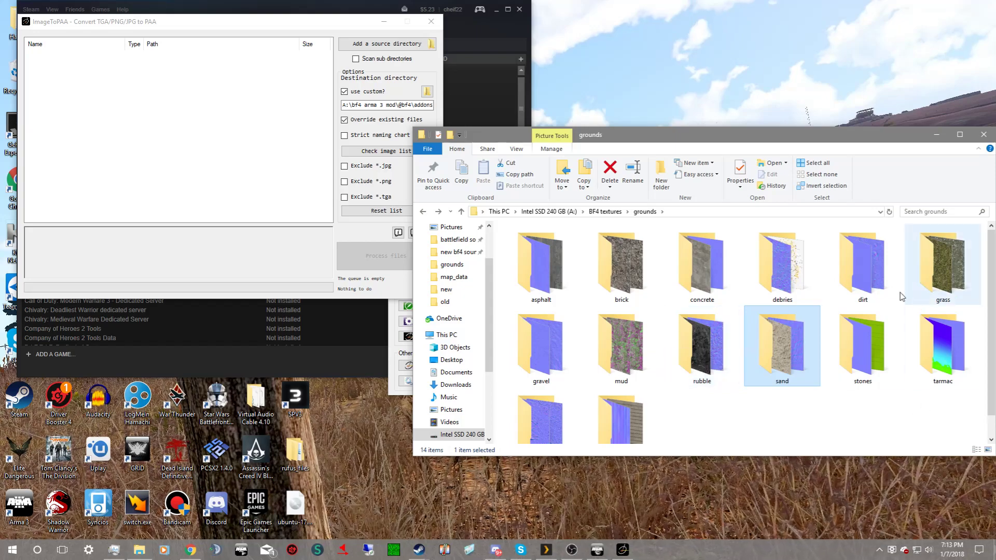
- Inspect the texture images in the tarmac, brick and twigs folders
{"action": "double_click", "coordinate": [917, 354]}
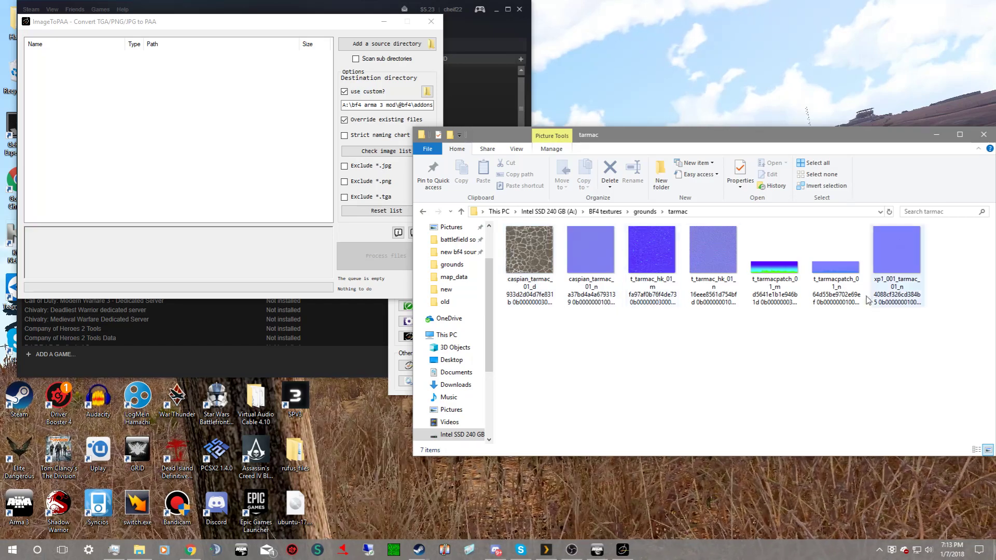
{"action": "left_click", "coordinate": [423, 211]}
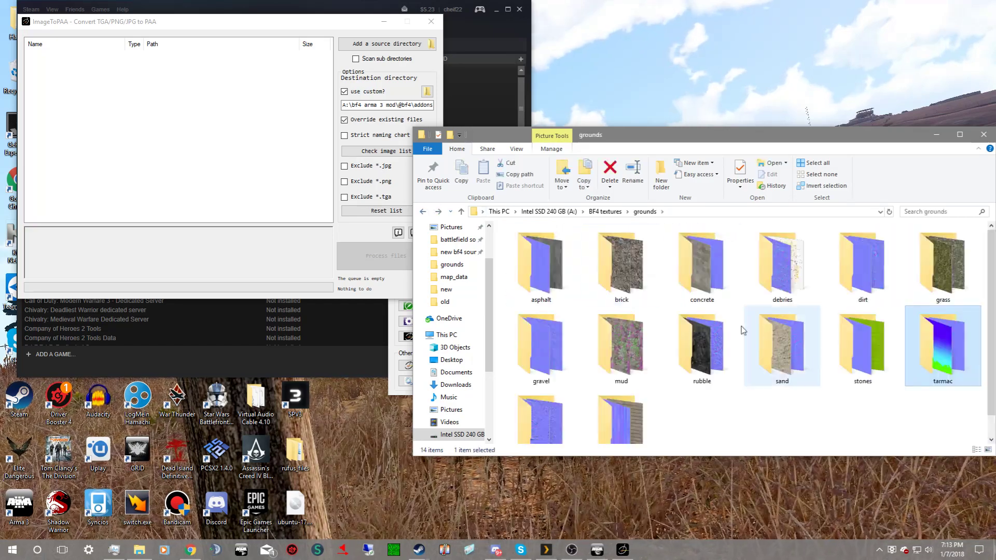
{"action": "double_click", "coordinate": [628, 289]}
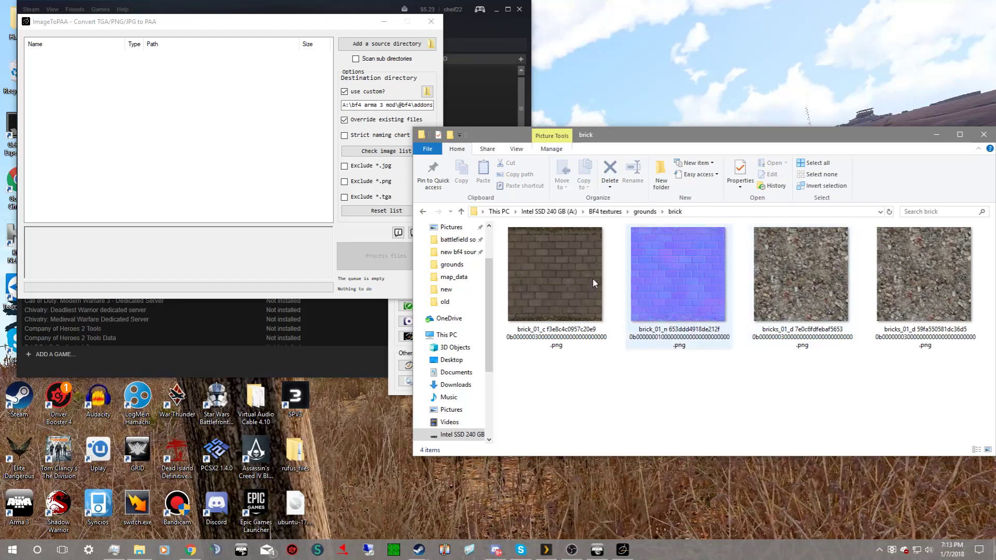
{"action": "left_click", "coordinate": [423, 211]}
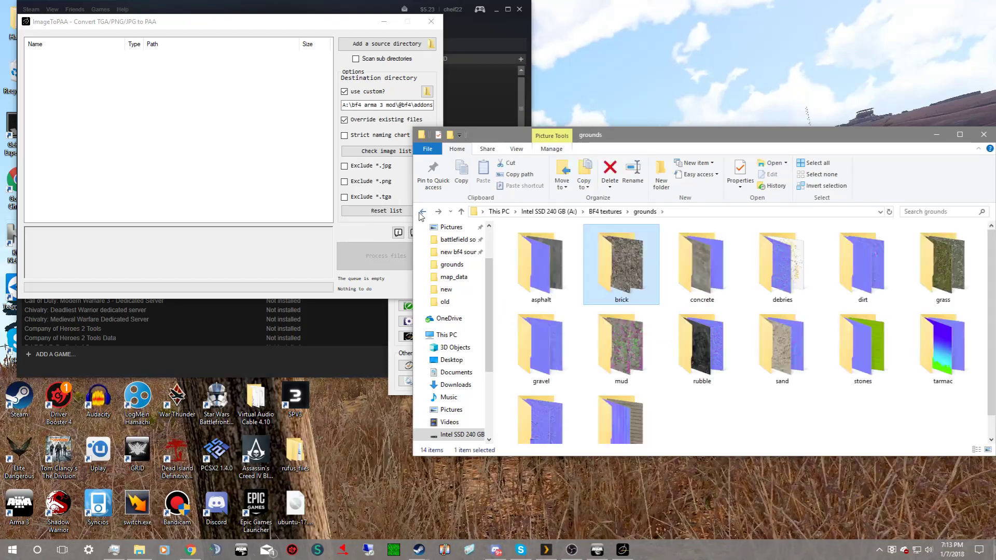
{"action": "scroll", "coordinate": [630, 416], "scroll_direction": "down", "scroll_amount": 1}
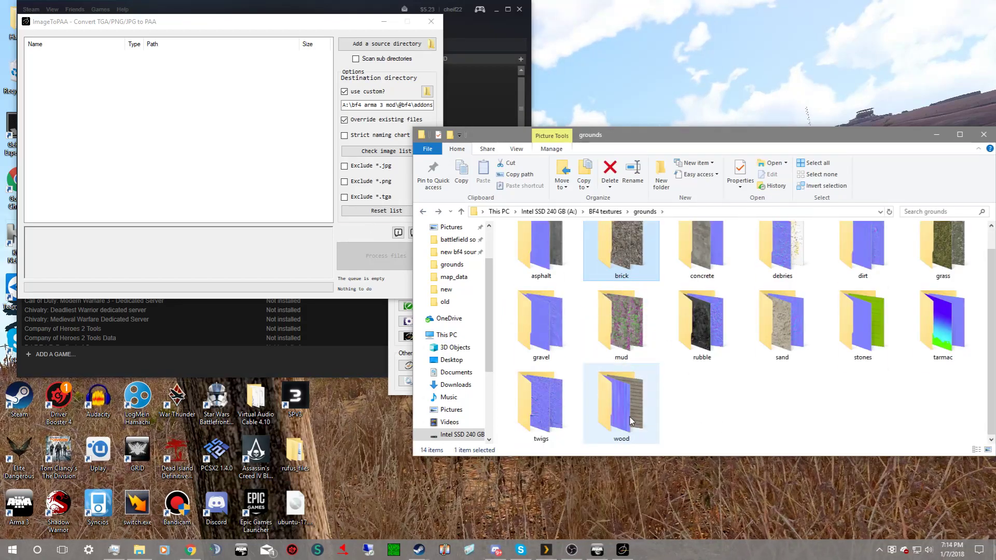
{"action": "double_click", "coordinate": [553, 407]}
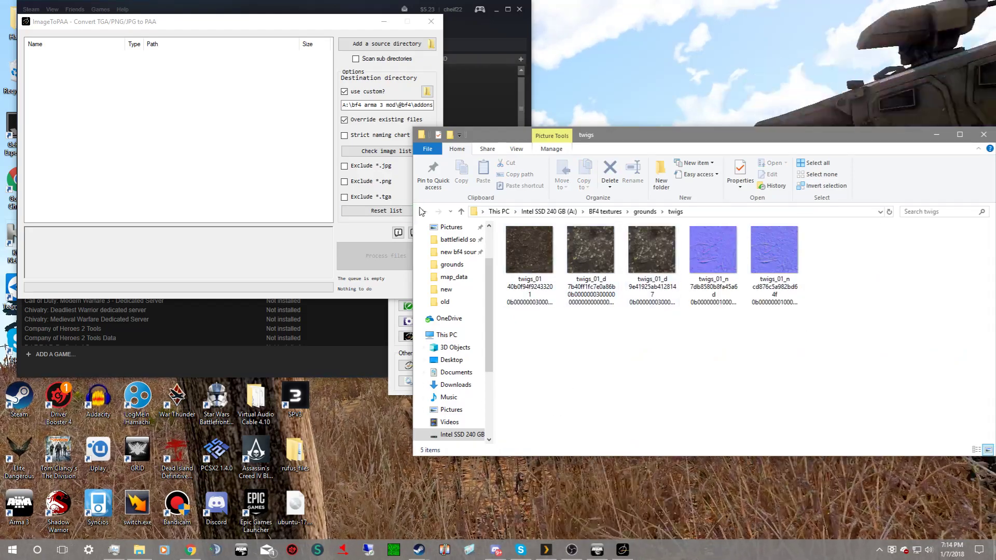
- Close the ImageToPAA converter, switch to Steam and select Arma 3 in the games library
{"action": "left_click", "coordinate": [436, 22]}
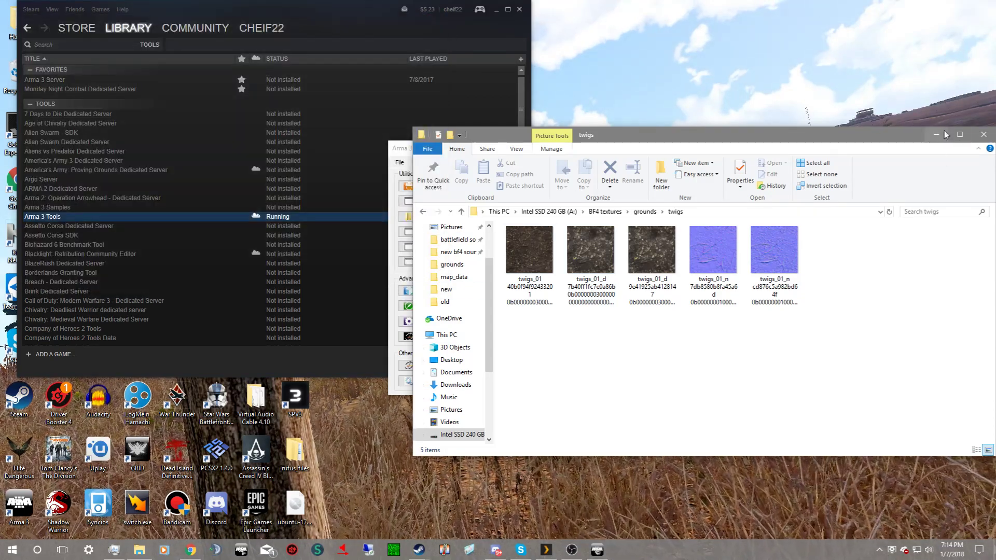
{"action": "left_click", "coordinate": [120, 31]}
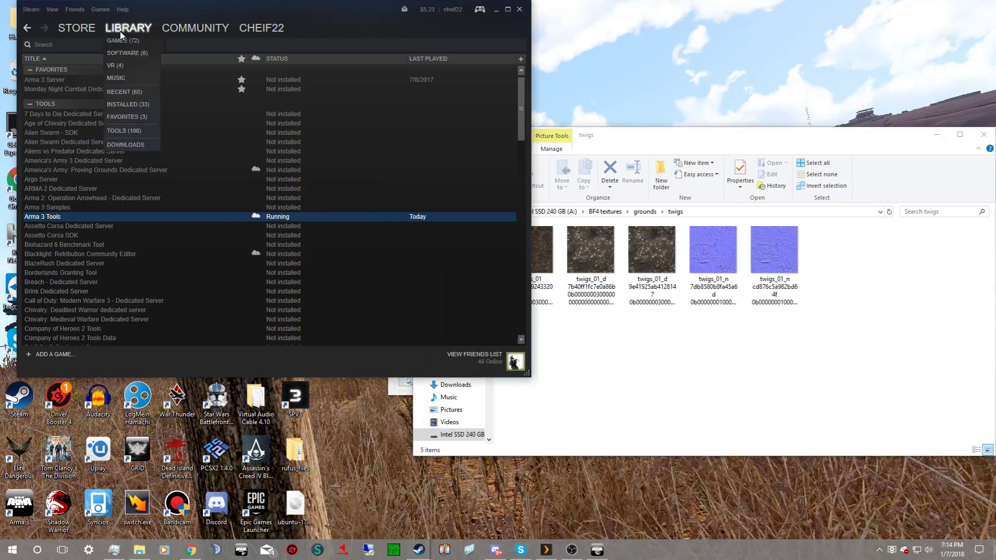
{"action": "left_click", "coordinate": [117, 40]}
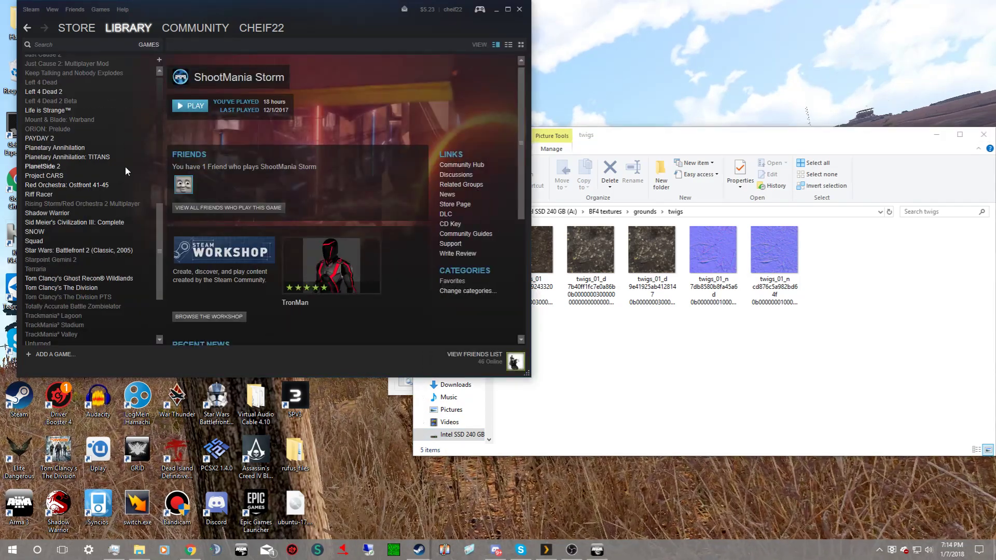
{"action": "scroll", "coordinate": [125, 166], "scroll_direction": "up", "scroll_amount": 15}
{"action": "left_click", "coordinate": [72, 148]}
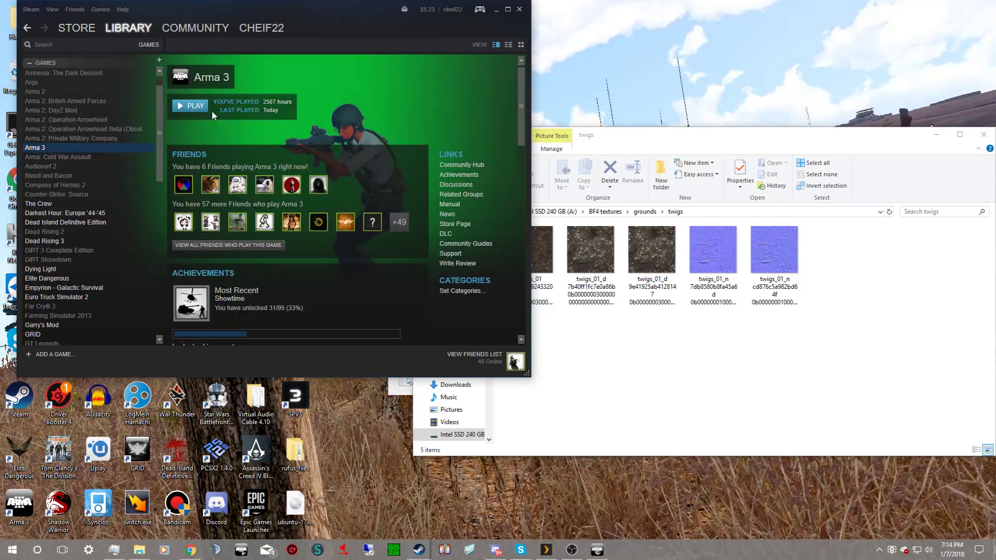
- Browse Arma 3's local files from its Steam properties to open the game's installation folder
{"action": "right_click", "coordinate": [85, 145]}
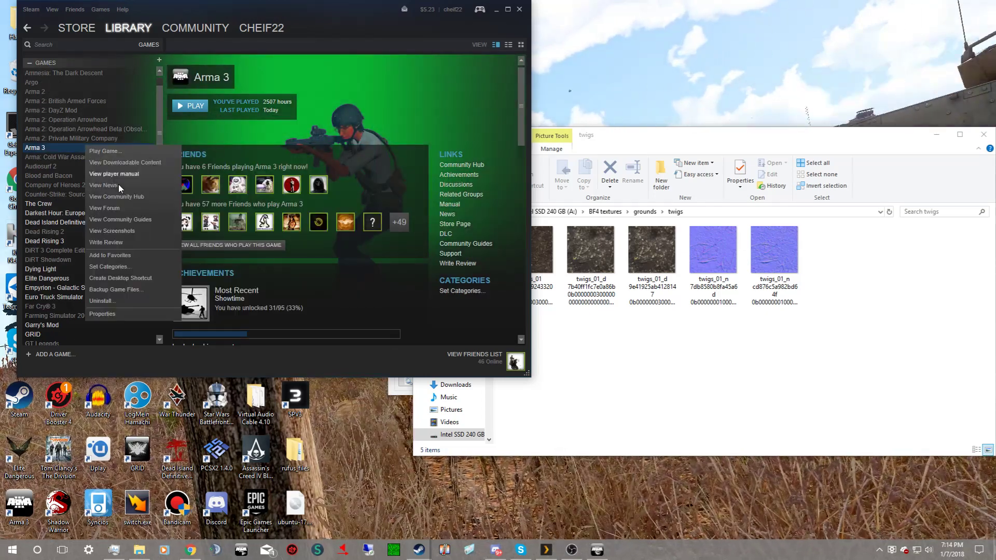
{"action": "left_click", "coordinate": [98, 314]}
{"action": "left_click", "coordinate": [464, 135]}
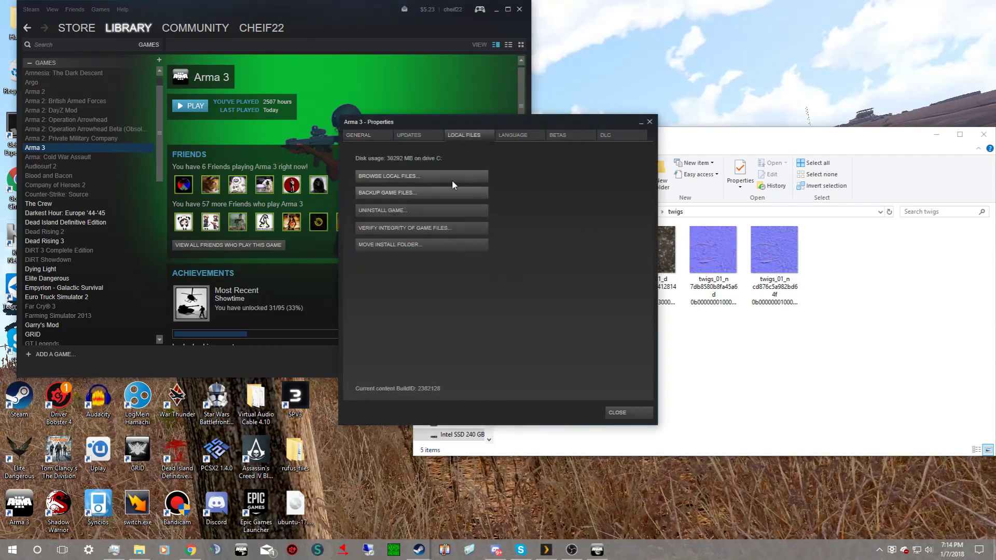
{"action": "left_click", "coordinate": [443, 177]}
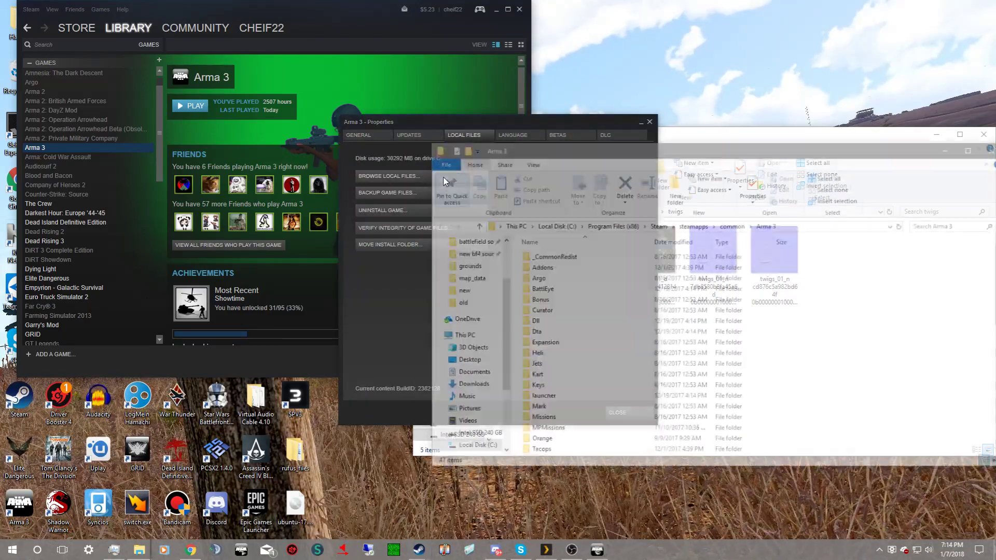
{"action": "scroll", "coordinate": [671, 298], "scroll_direction": "down", "scroll_amount": 3}
{"action": "scroll", "coordinate": [653, 296], "scroll_direction": "up", "scroll_amount": 6}
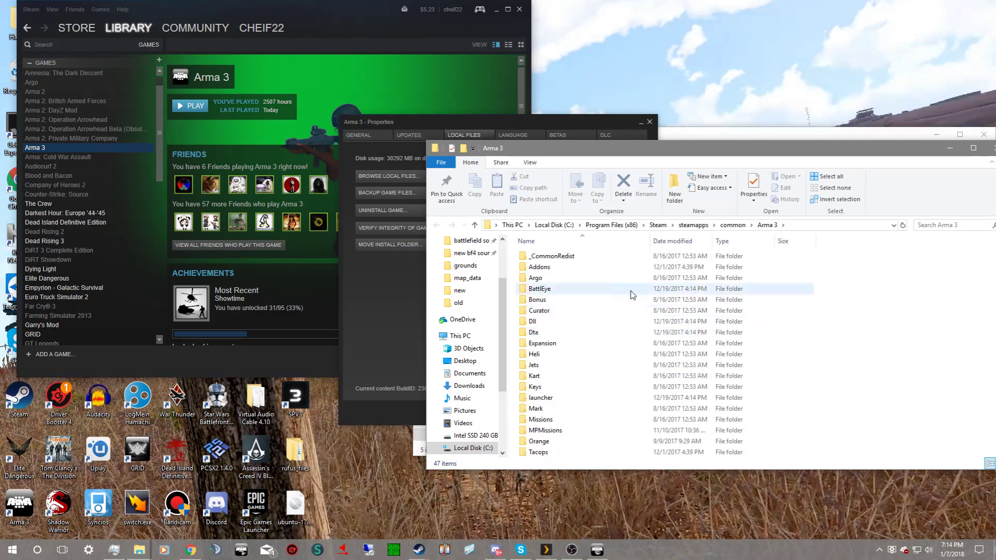
- Find map_data.pbo in the game's Addons folder and open it in PBO Manager
{"action": "double_click", "coordinate": [570, 267]}
{"action": "scroll", "coordinate": [602, 278], "scroll_direction": "down", "scroll_amount": 10}
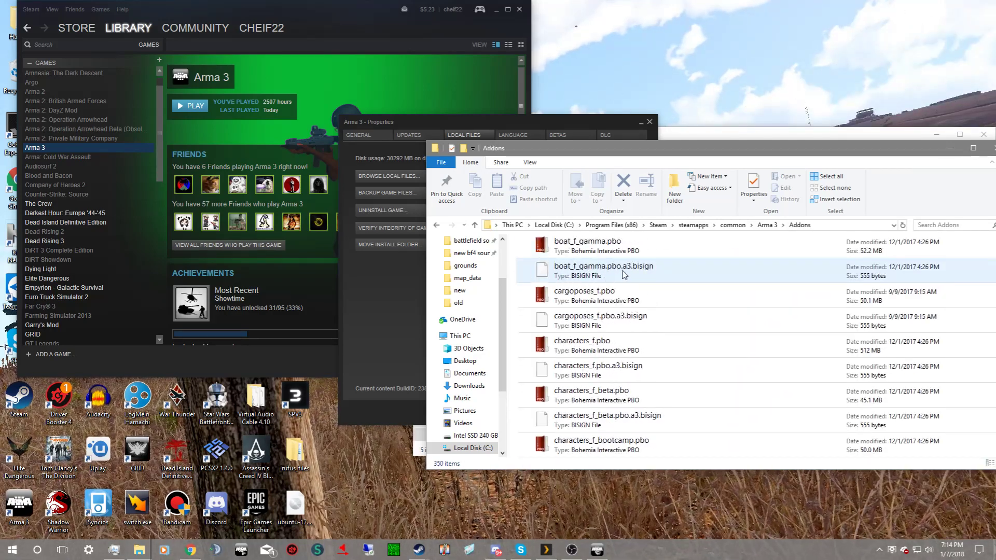
{"action": "scroll", "coordinate": [621, 279], "scroll_direction": "down", "scroll_amount": 10}
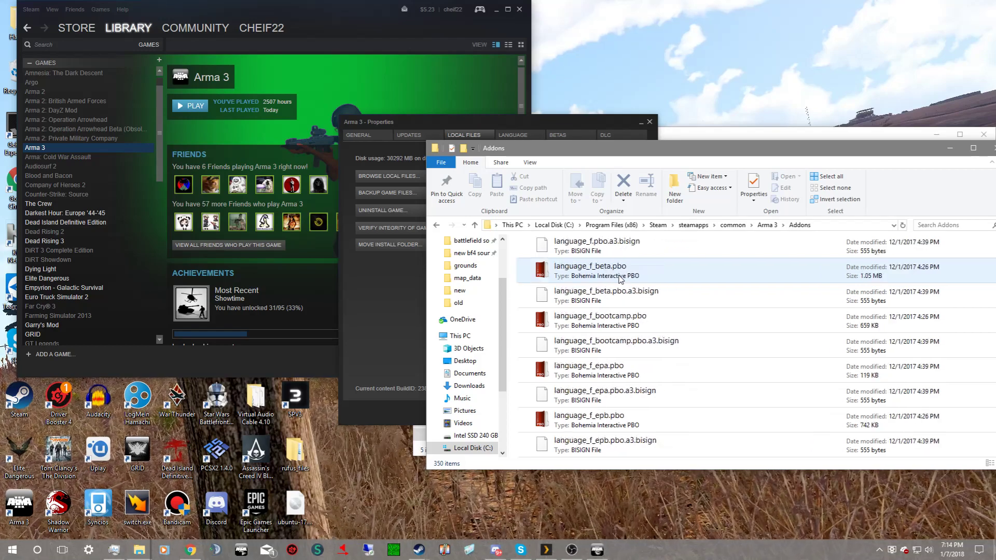
{"action": "scroll", "coordinate": [622, 290], "scroll_direction": "down", "scroll_amount": 2}
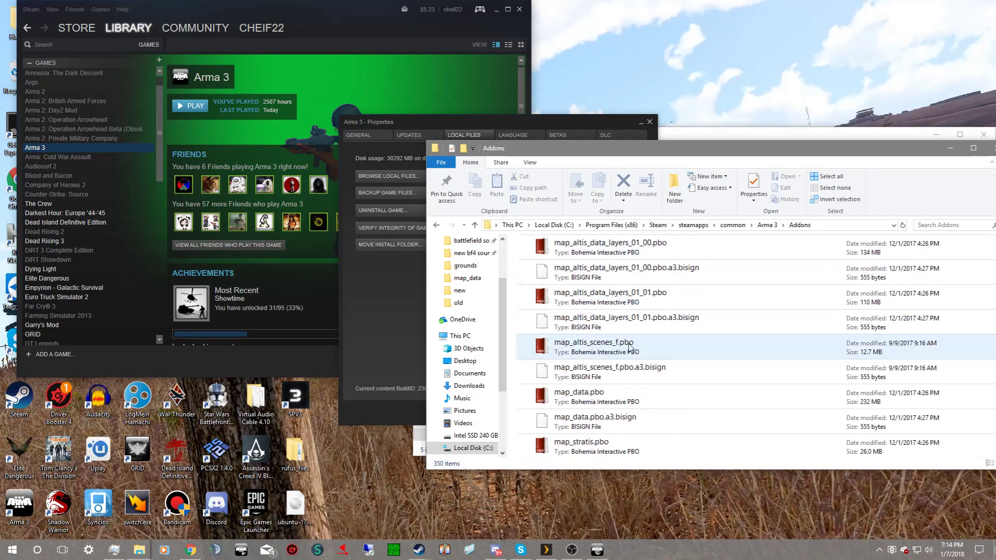
{"action": "left_click", "coordinate": [605, 392]}
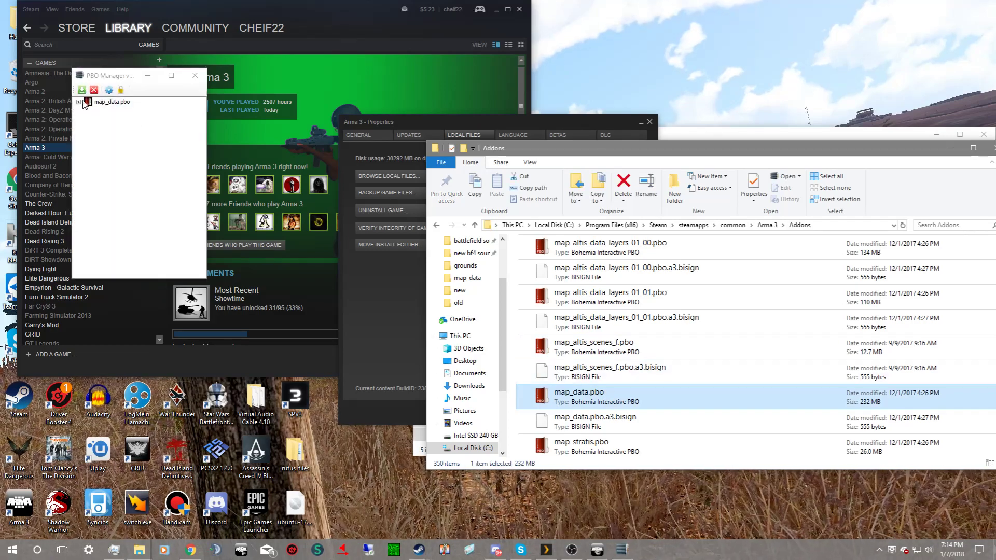
- Expand the map_data.pbo archive and examine the gdt_stony_nopx.paa texture in the Texture Viewer
{"action": "left_click", "coordinate": [79, 102]}
{"action": "scroll", "coordinate": [141, 184], "scroll_direction": "down", "scroll_amount": 7}
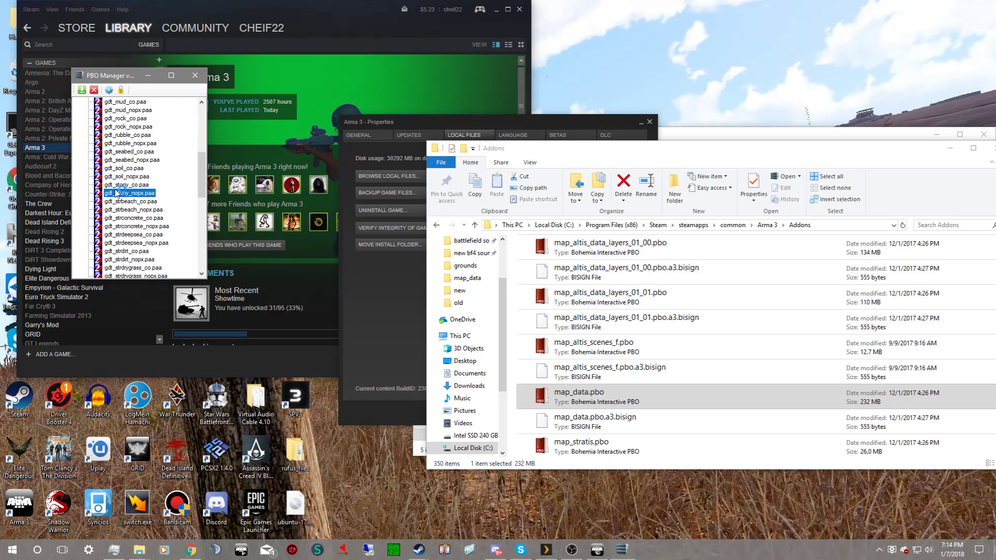
{"action": "double_click", "coordinate": [116, 193]}
{"action": "scroll", "coordinate": [418, 212], "scroll_direction": "down", "scroll_amount": 2}
{"action": "scroll", "coordinate": [139, 125], "scroll_direction": "up", "scroll_amount": 5}
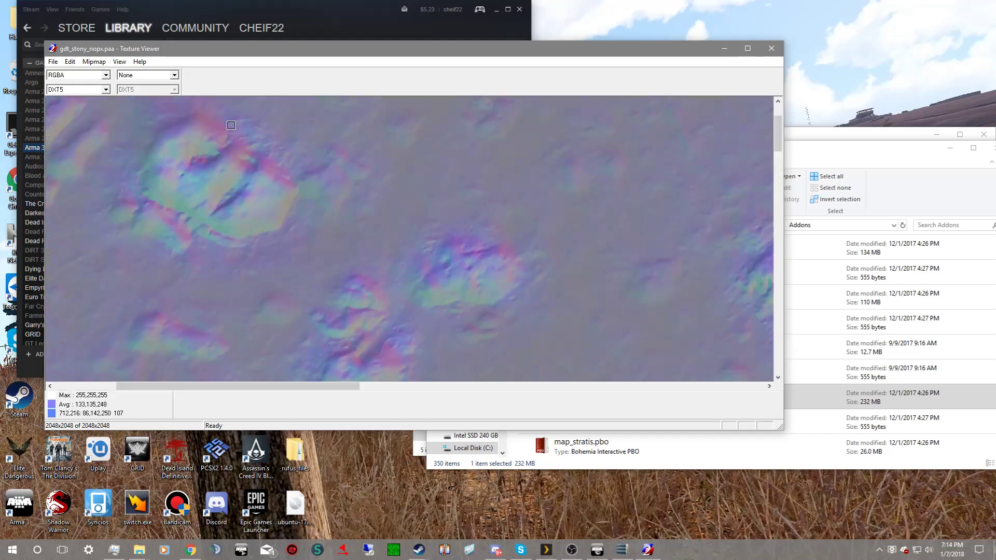
{"action": "scroll", "coordinate": [233, 118], "scroll_direction": "down", "scroll_amount": 5}
{"action": "scroll", "coordinate": [138, 124], "scroll_direction": "down", "scroll_amount": 1}
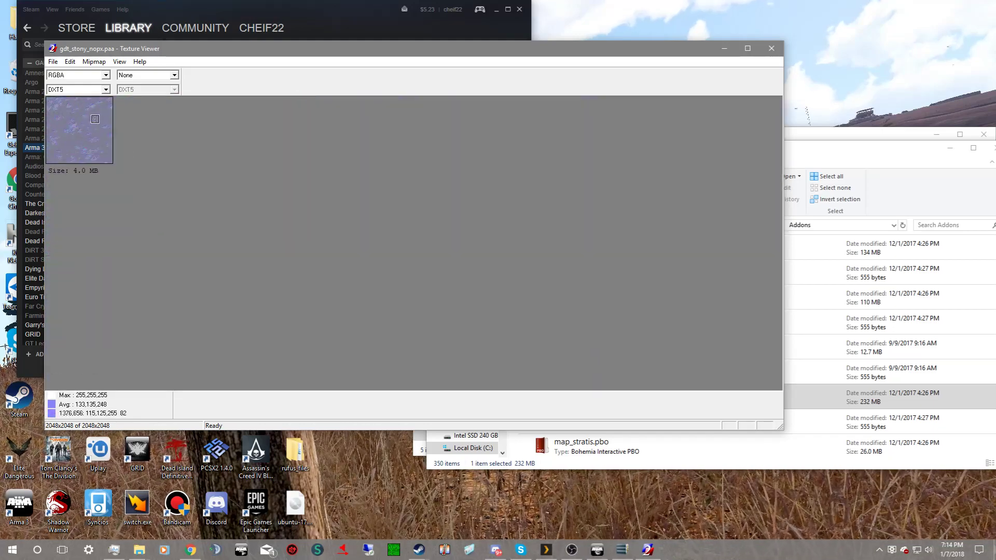
{"action": "scroll", "coordinate": [282, 196], "scroll_direction": "up", "scroll_amount": 1}
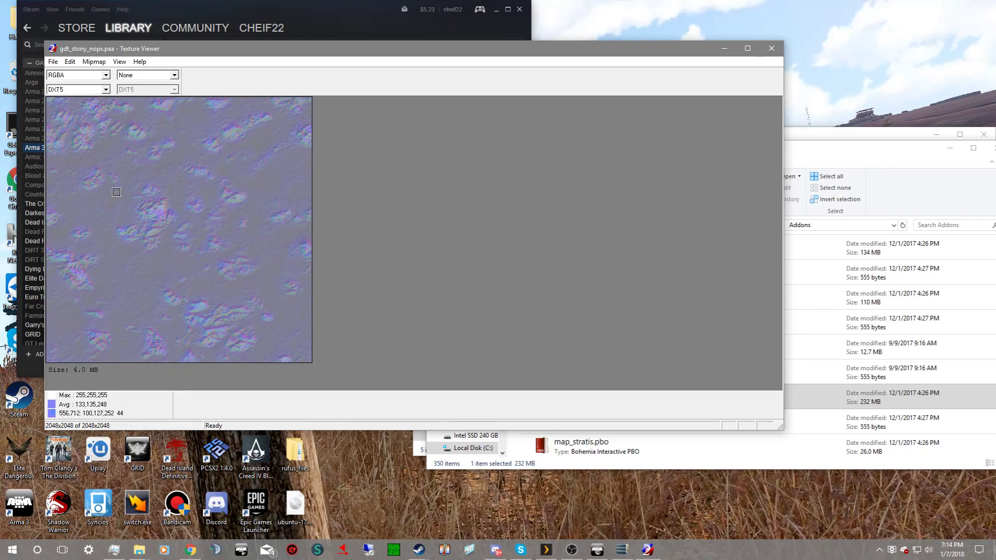
- Examine the gdt_stony_co.paa texture from the map_data.pbo archive in the Texture Viewer
{"action": "left_click", "coordinate": [770, 48]}
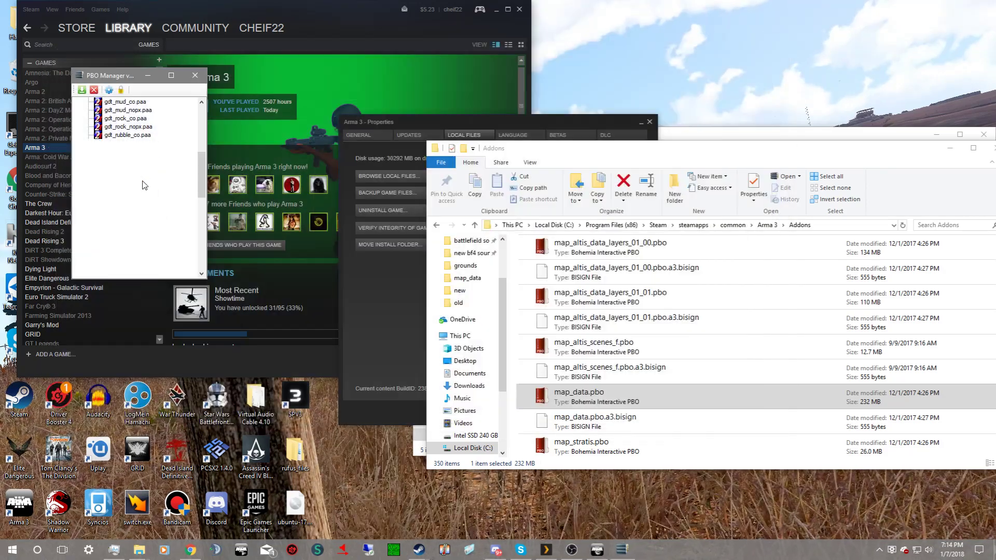
{"action": "double_click", "coordinate": [150, 181]}
{"action": "scroll", "coordinate": [175, 181], "scroll_direction": "down", "scroll_amount": 1}
{"action": "scroll", "coordinate": [116, 131], "scroll_direction": "down", "scroll_amount": 1}
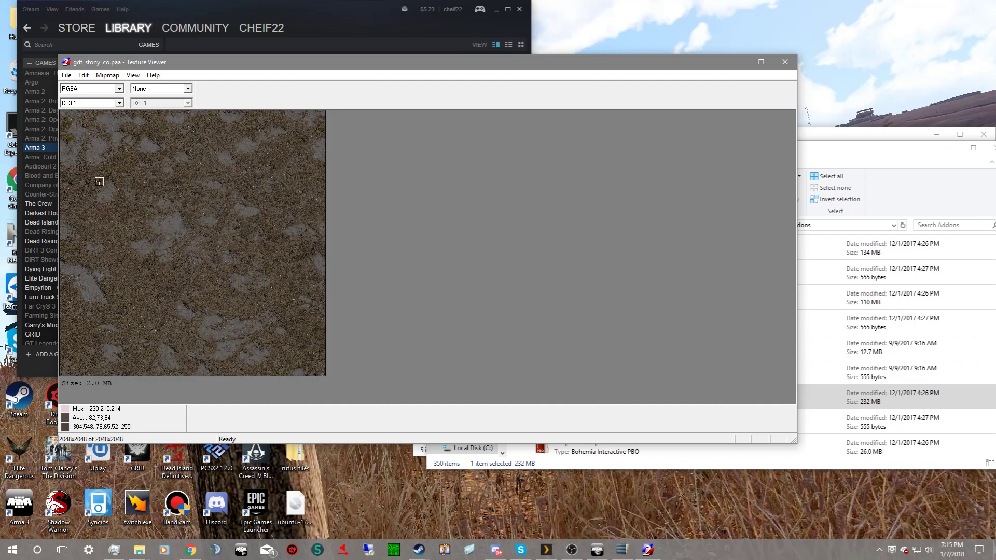
{"action": "left_click", "coordinate": [785, 63]}
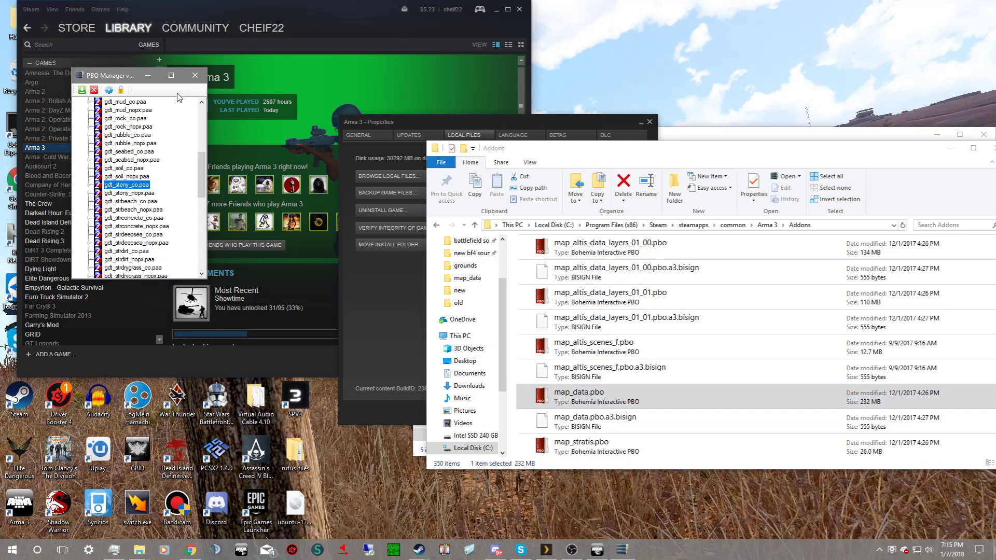
- Close the archive, copy map_data.pbo from the game's Addons folder and go to the Intel SSD 240 GB (A:) drive
{"action": "left_click", "coordinate": [195, 77]}
{"action": "left_click", "coordinate": [657, 403]}
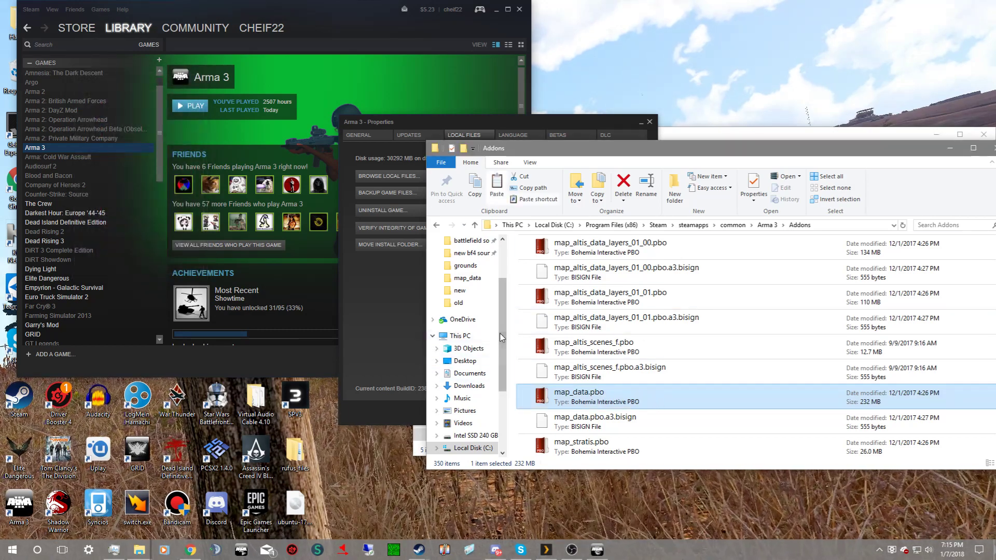
{"action": "left_click_drag", "start_coordinate": [502, 337], "coordinate": [502, 365]}
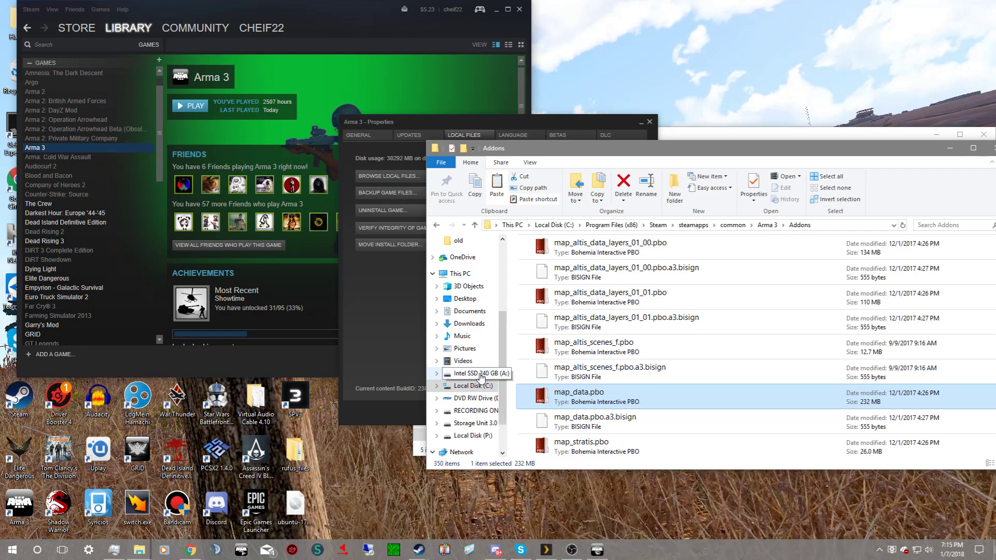
{"action": "left_click", "coordinate": [463, 374]}
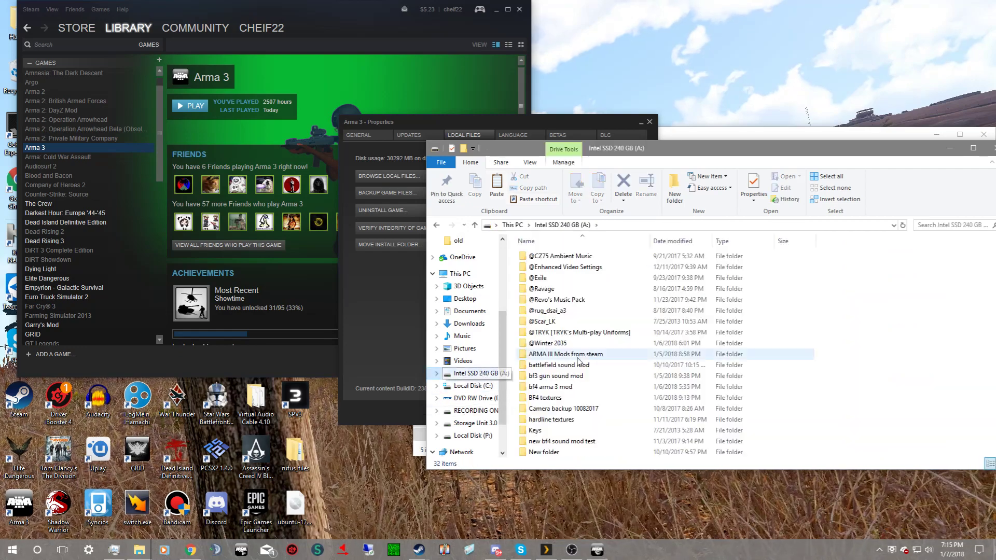
- Create a folder named "texture replacement pack" on the A: drive and open it
{"action": "right_click", "coordinate": [864, 326]}
{"action": "left_click", "coordinate": [760, 372]}
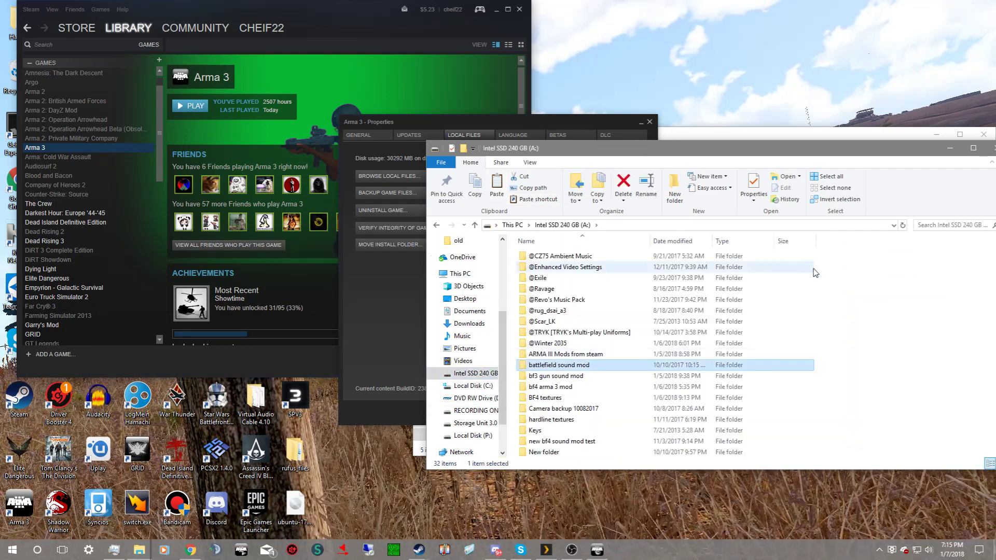
{"action": "left_click", "coordinate": [674, 189]}
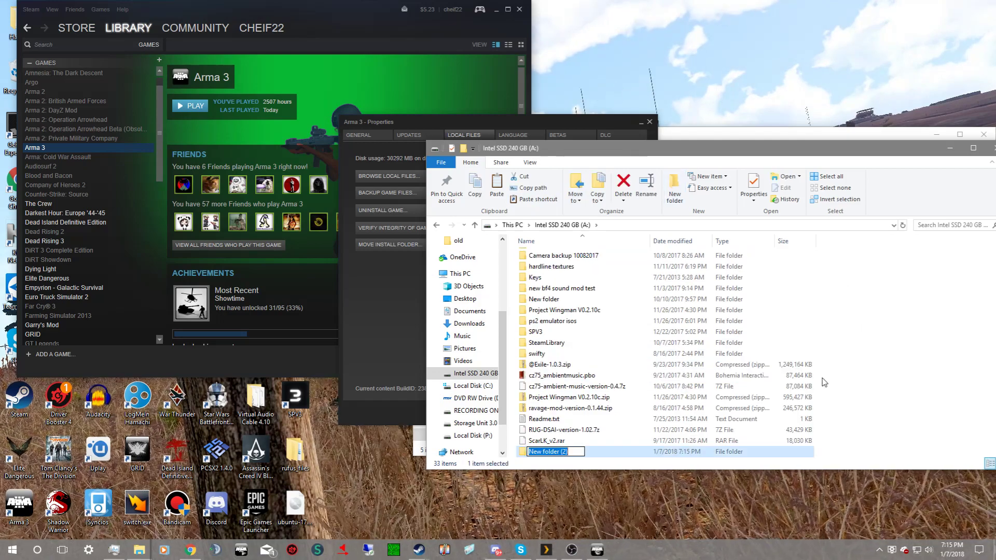
{"action": "key", "text": "BackSpace"}
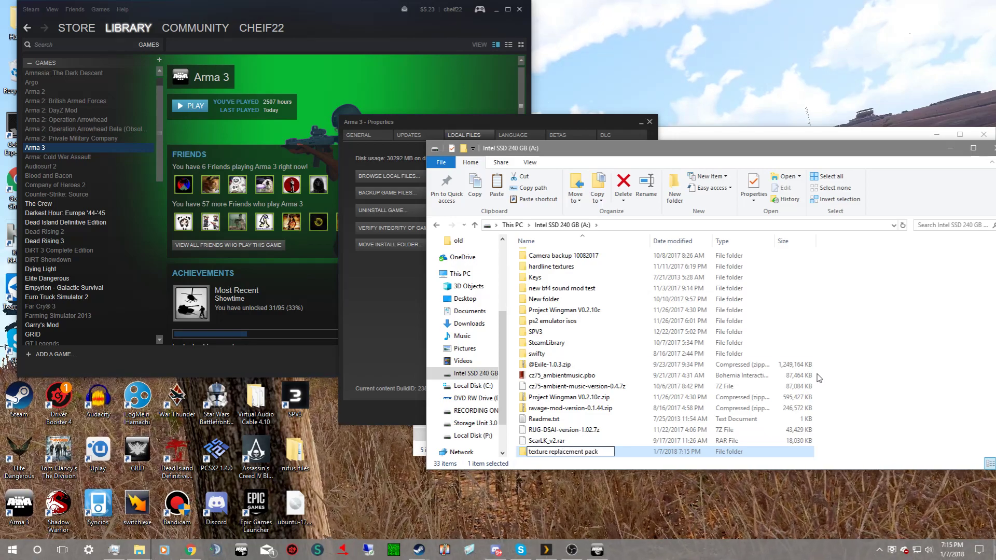
{"action": "left_click", "coordinate": [896, 371]}
{"action": "double_click", "coordinate": [731, 456]}
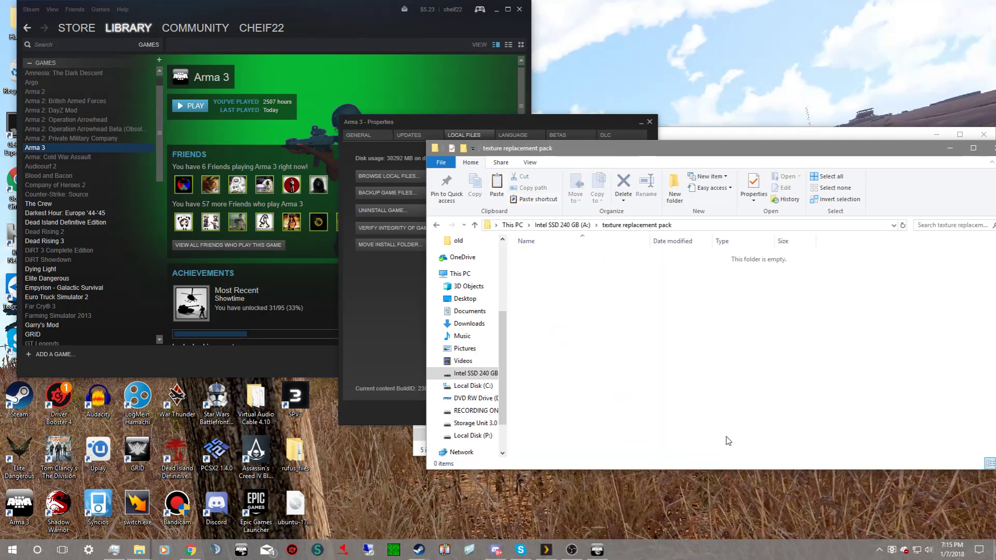
{"action": "right_click", "coordinate": [673, 283]}
{"action": "mouse_move", "coordinate": [711, 408]}
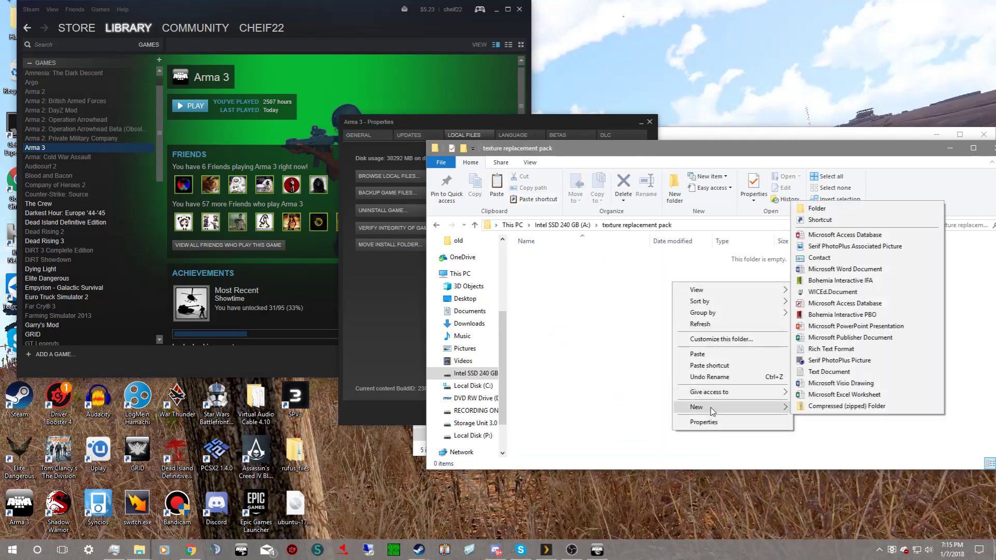
{"action": "left_click", "coordinate": [835, 210]}
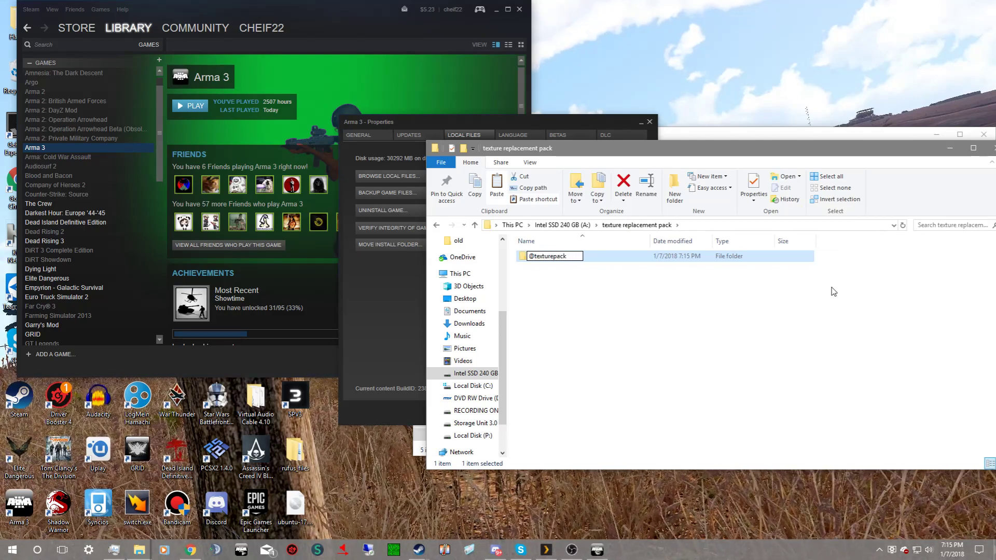
{"action": "left_click", "coordinate": [616, 267]}
{"action": "double_click", "coordinate": [579, 254]}
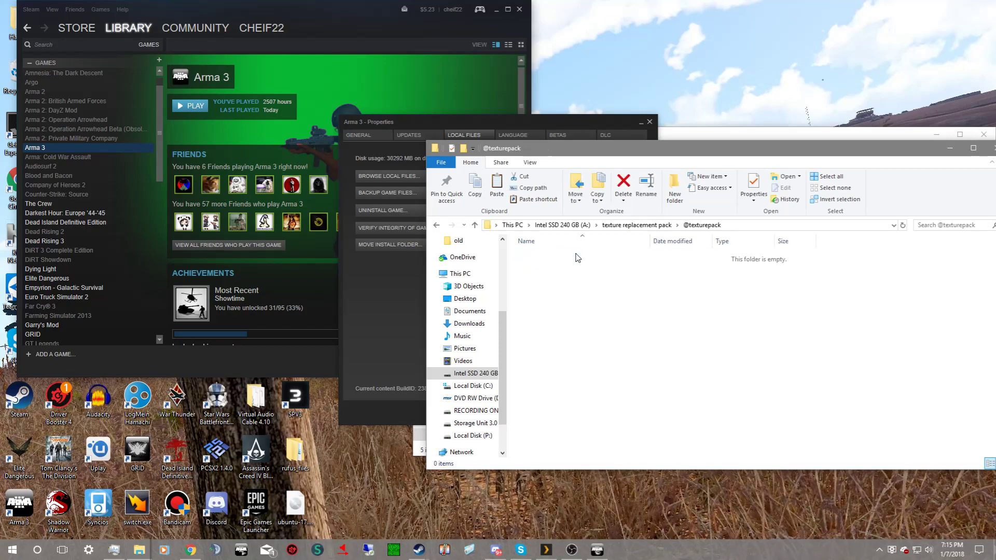
{"action": "right_click", "coordinate": [568, 253]}
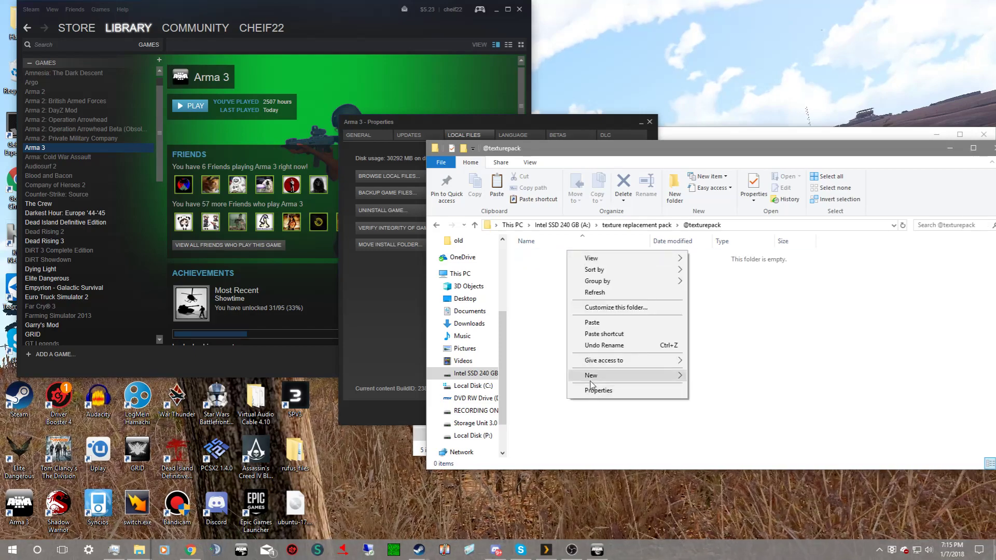
{"action": "mouse_move", "coordinate": [590, 385]}
{"action": "left_click", "coordinate": [713, 179]}
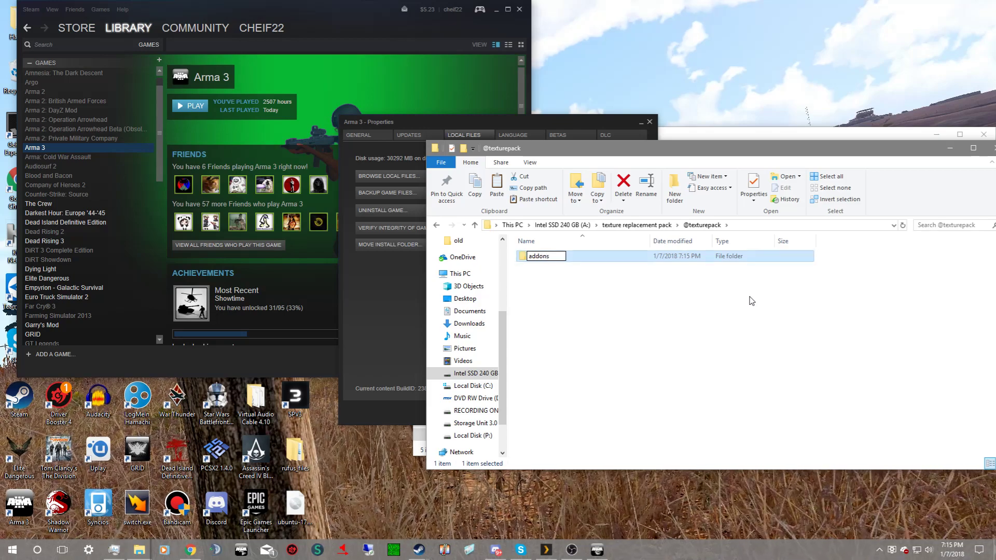
{"action": "left_click", "coordinate": [734, 283]}
{"action": "double_click", "coordinate": [679, 256]}
- Paste the copied map_data.pbo into the addons folder, removing the shortcut pasted by mistake
{"action": "right_click", "coordinate": [658, 290]}
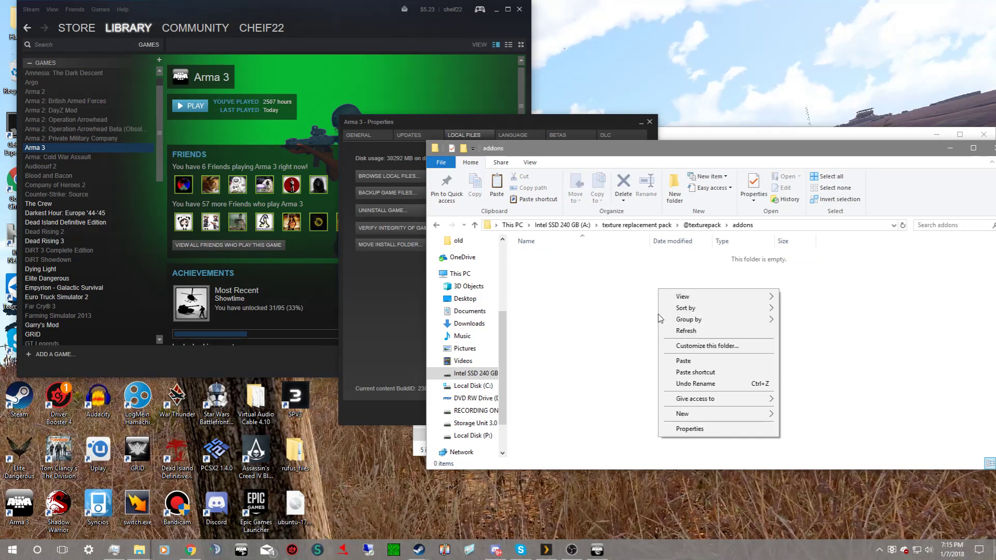
{"action": "left_click", "coordinate": [689, 371]}
{"action": "right_click", "coordinate": [689, 348]}
{"action": "left_click", "coordinate": [718, 419]}
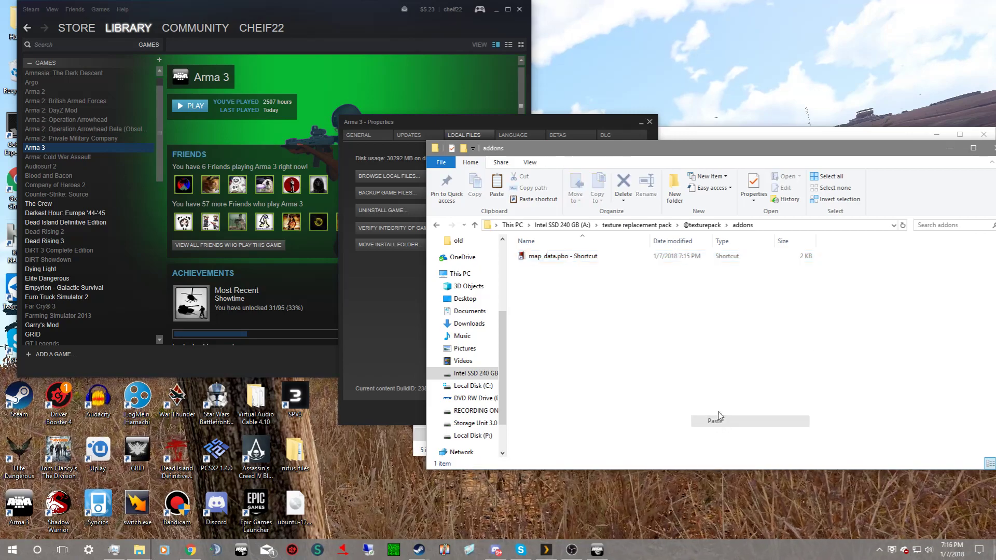
{"action": "left_click", "coordinate": [620, 266]}
{"action": "key", "text": "Delete"}
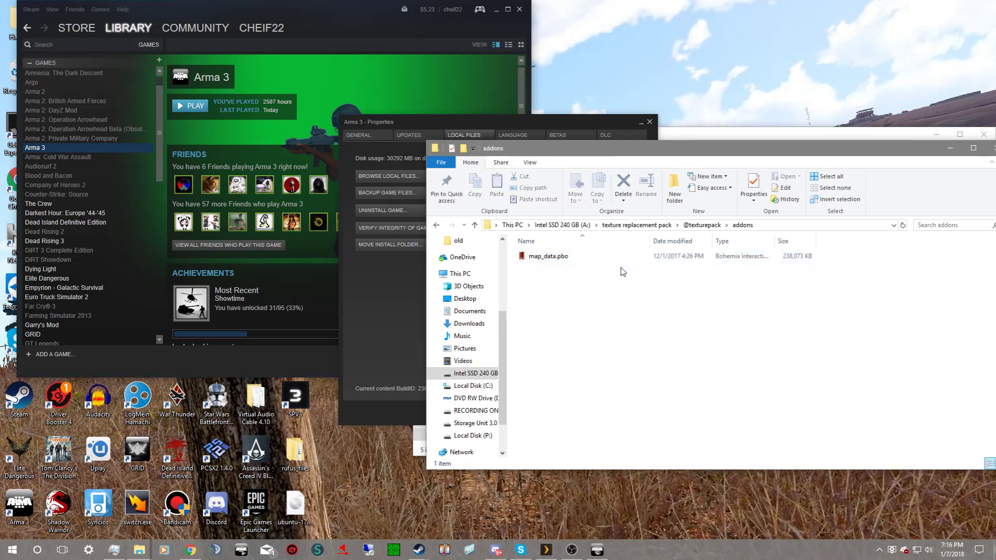
- Extract map_data.pbo with PBO Manager into a map_data subfolder of addons
{"action": "right_click", "coordinate": [718, 258]}
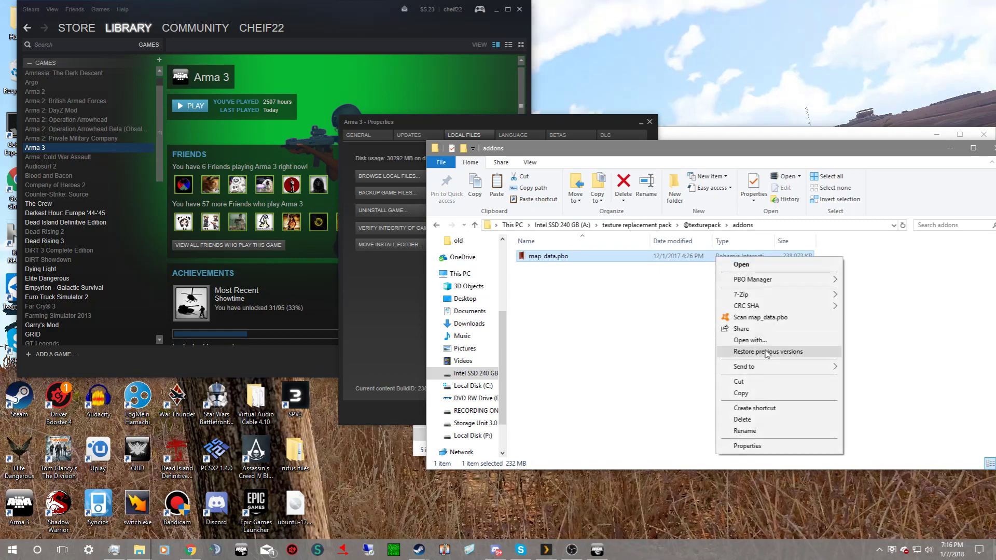
{"action": "mouse_move", "coordinate": [761, 283]}
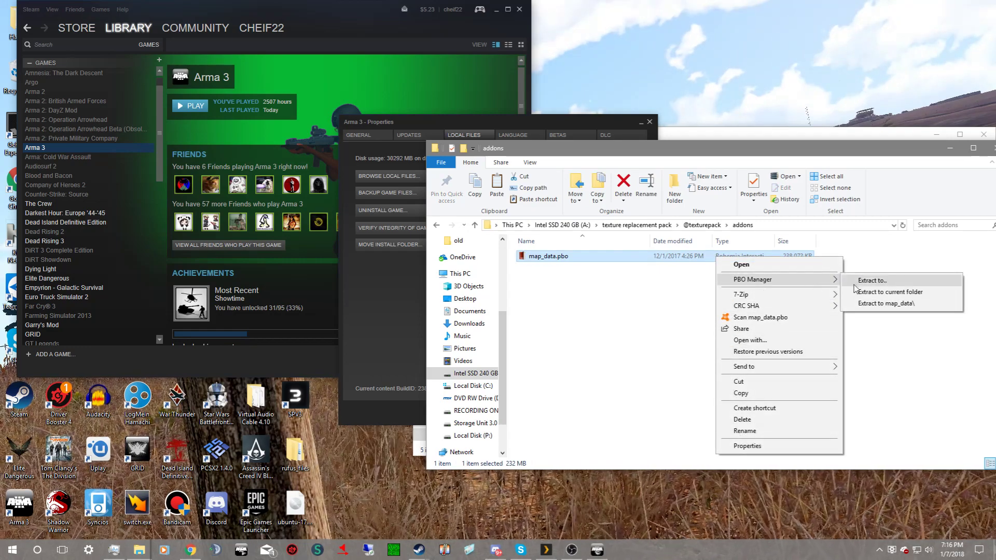
{"action": "left_click", "coordinate": [882, 304]}
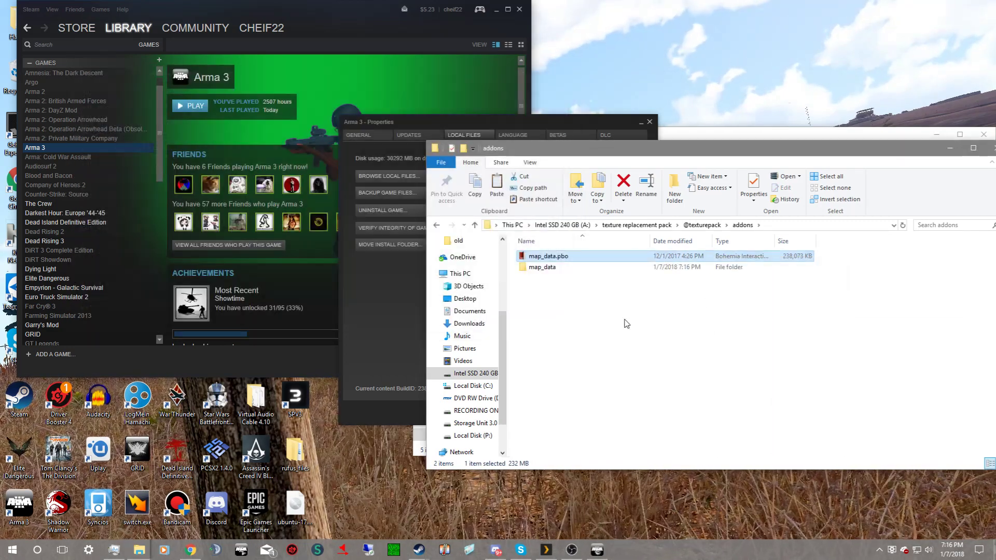
- Open the extracted map_data folder and look through its config and .paa texture files
{"action": "double_click", "coordinate": [648, 267]}
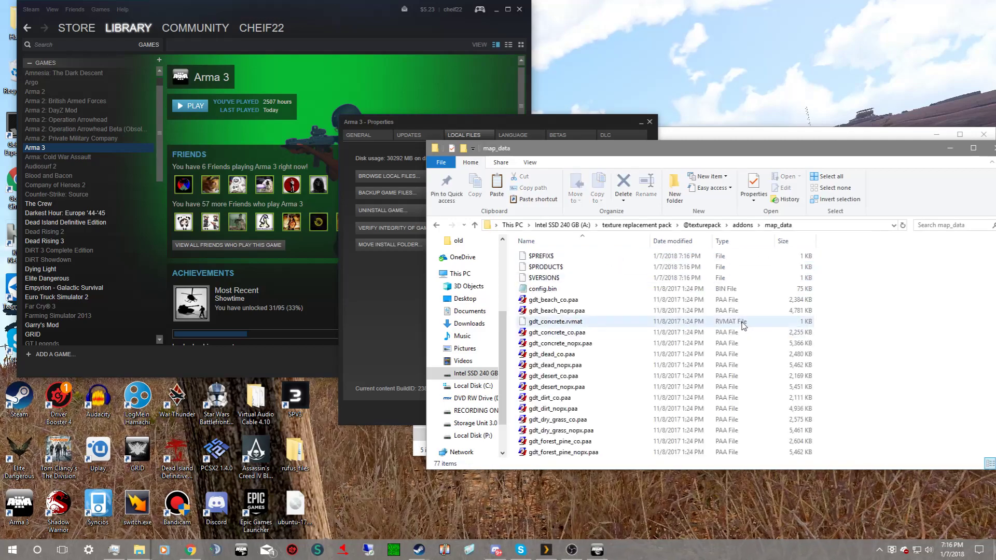
{"action": "scroll", "coordinate": [716, 309], "scroll_direction": "down", "scroll_amount": 1}
{"action": "scroll", "coordinate": [713, 304], "scroll_direction": "down", "scroll_amount": 18}
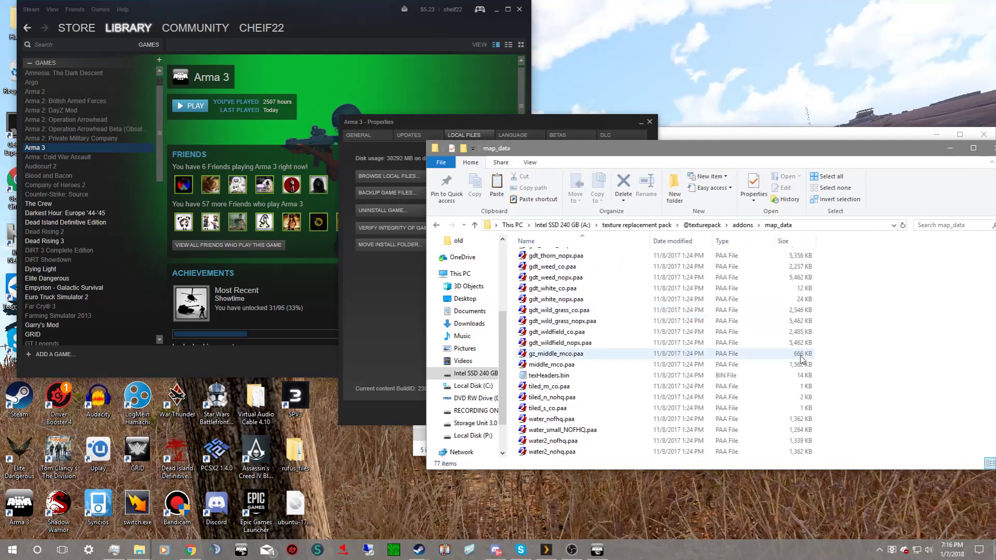
{"action": "scroll", "coordinate": [708, 292], "scroll_direction": "up", "scroll_amount": 19}
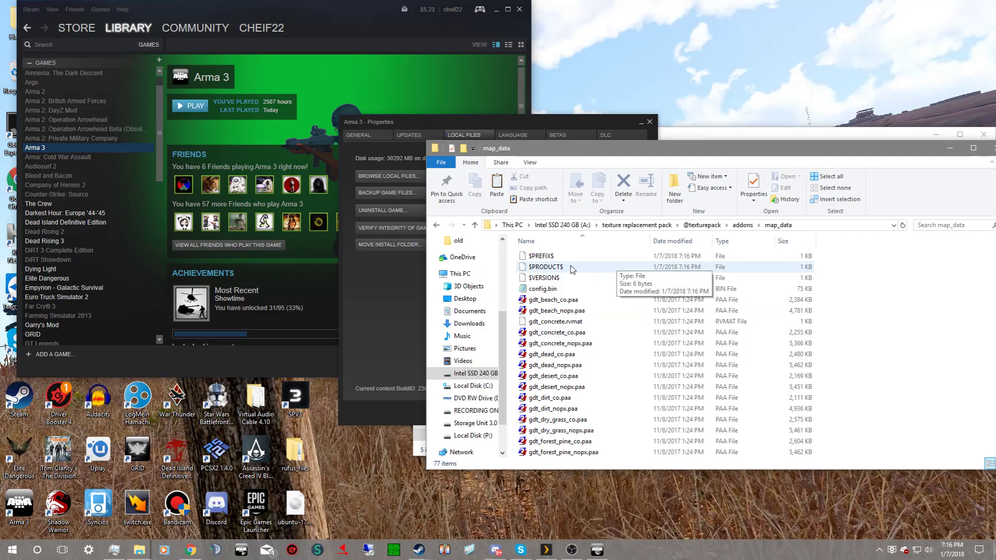
{"action": "scroll", "coordinate": [577, 274], "scroll_direction": "down", "scroll_amount": 19}
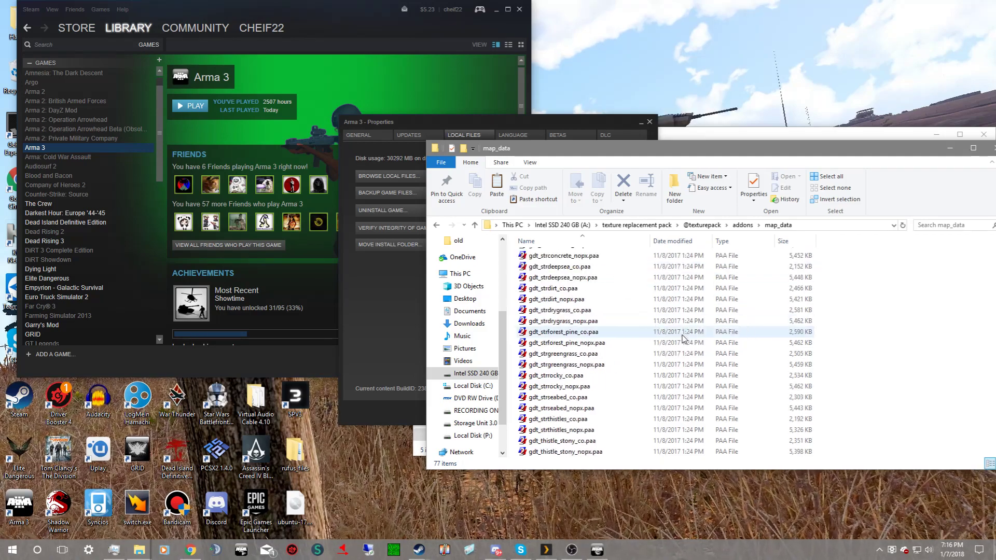
{"action": "scroll", "coordinate": [682, 338], "scroll_direction": "up", "scroll_amount": 19}
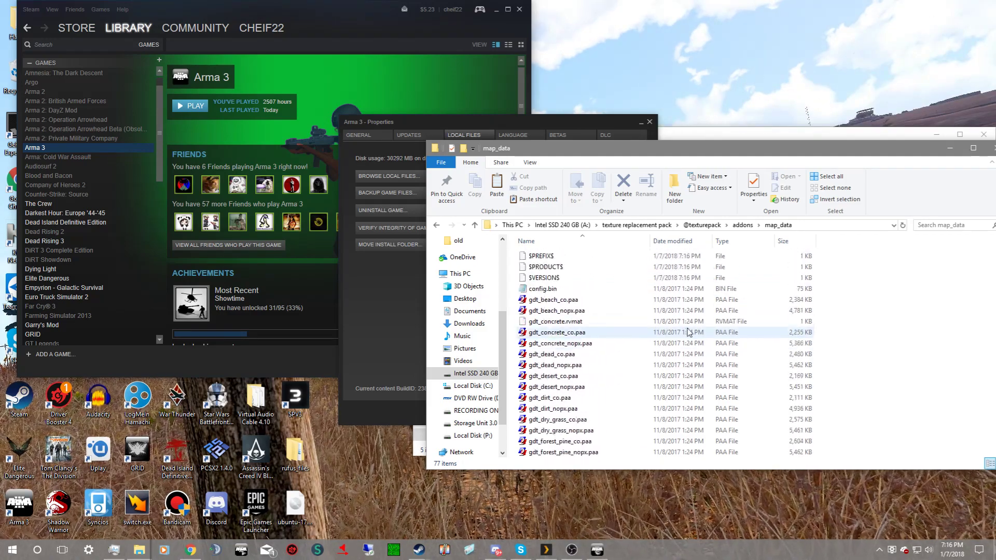
{"action": "left_click", "coordinate": [742, 225]}
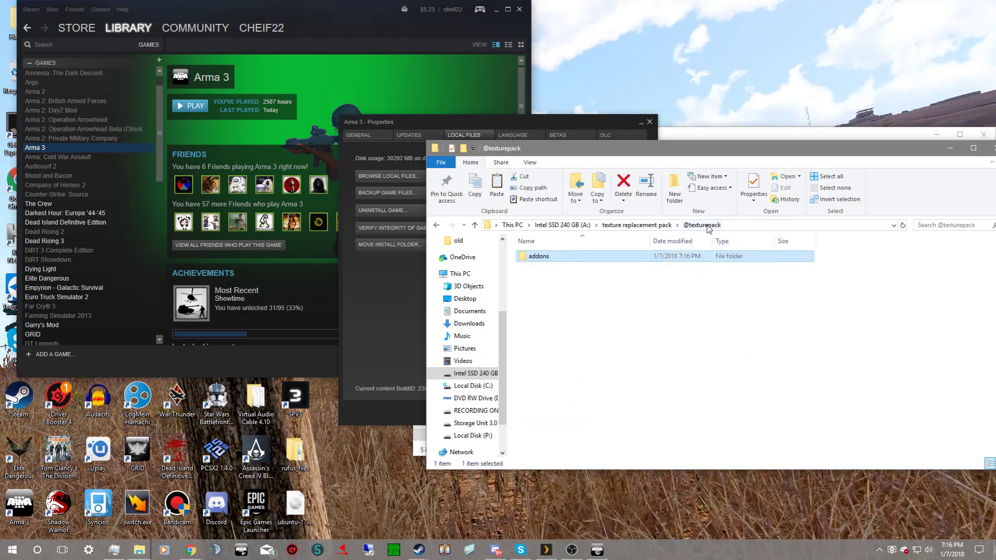
{"action": "left_click", "coordinate": [589, 225]}
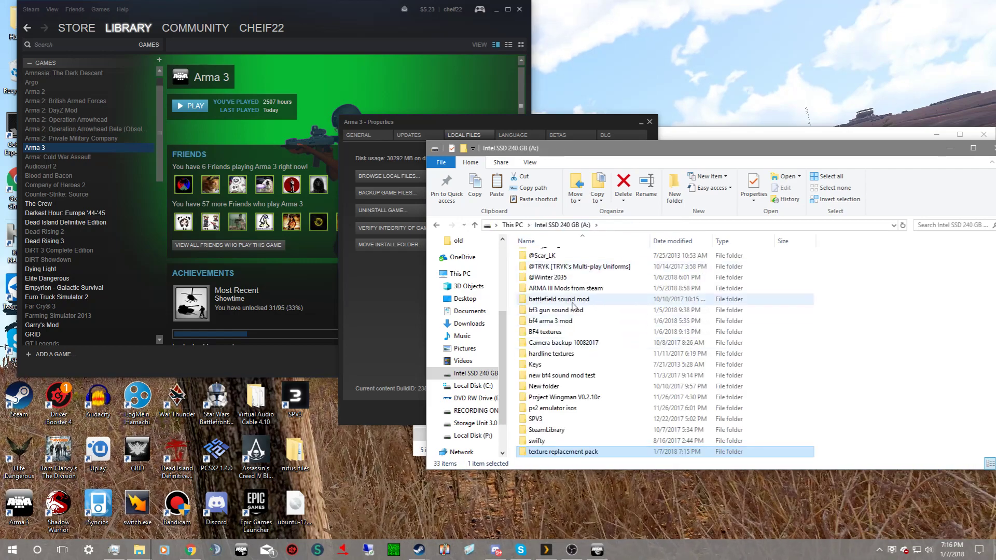
{"action": "double_click", "coordinate": [566, 323]}
{"action": "double_click", "coordinate": [539, 256]}
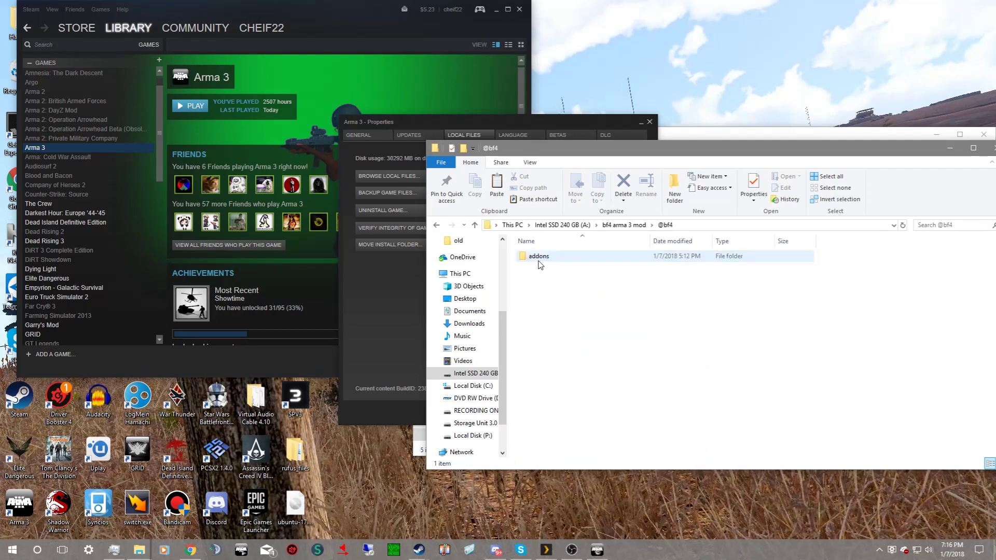
{"action": "double_click", "coordinate": [539, 257]}
{"action": "double_click", "coordinate": [539, 257]}
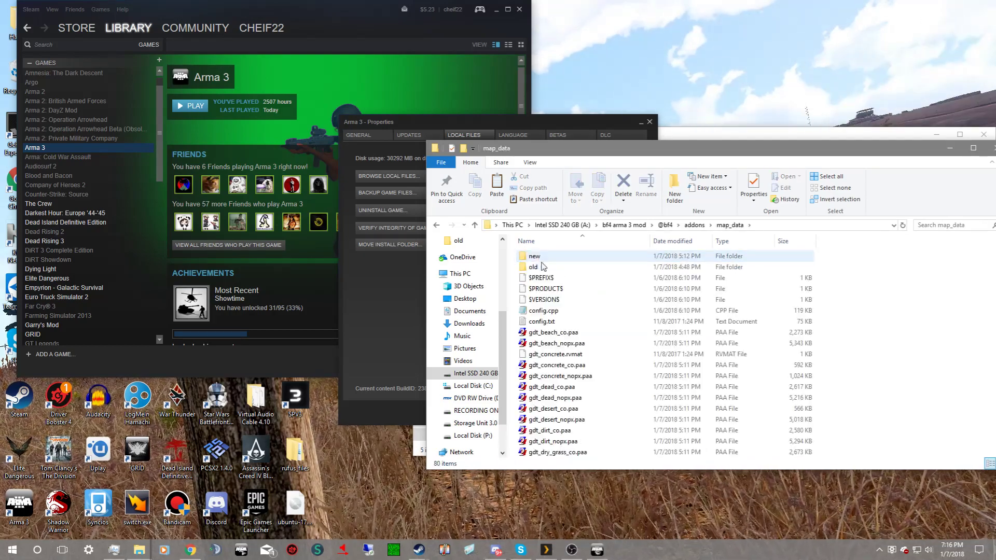
- Compare the replacement PNG textures in the new folder with the original .paa files in the old folder
{"action": "double_click", "coordinate": [542, 256]}
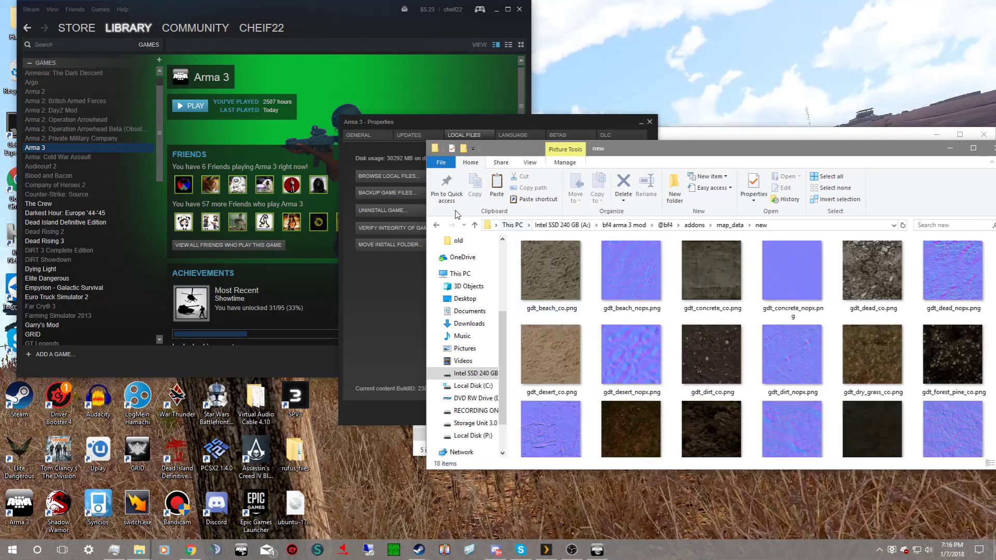
{"action": "left_click", "coordinate": [436, 225]}
{"action": "double_click", "coordinate": [514, 262]}
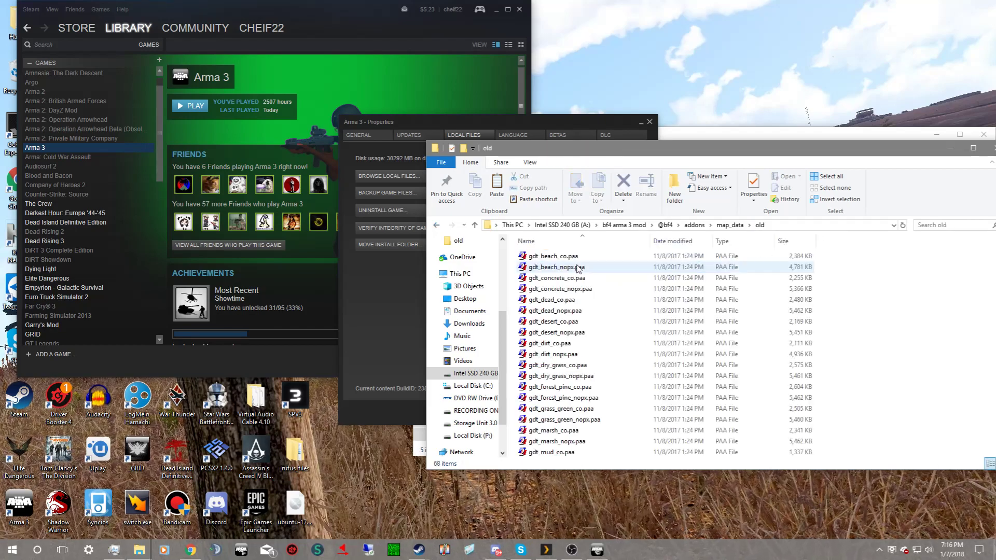
{"action": "scroll", "coordinate": [674, 337], "scroll_direction": "down", "scroll_amount": 15}
{"action": "scroll", "coordinate": [692, 384], "scroll_direction": "down", "scroll_amount": 3}
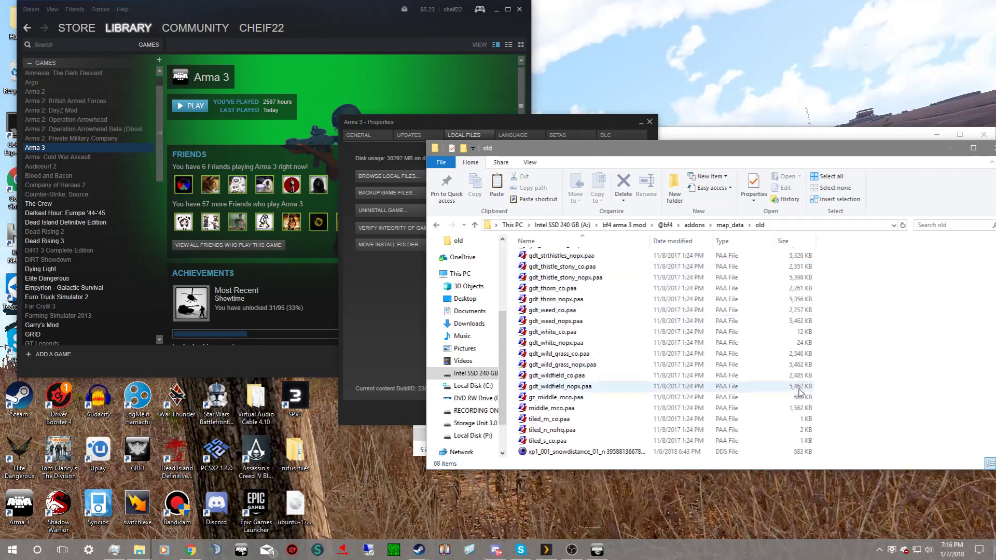
{"action": "left_click", "coordinate": [436, 225]}
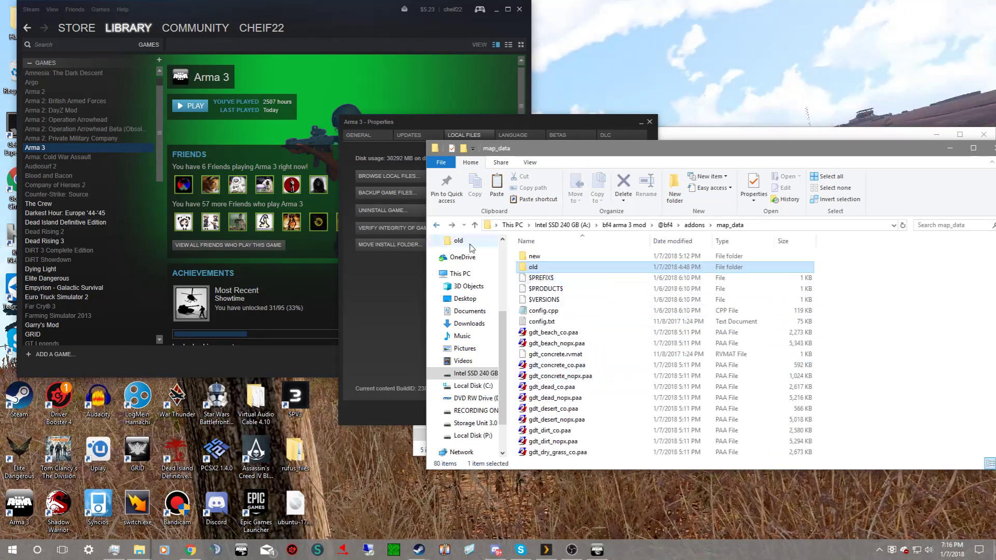
{"action": "double_click", "coordinate": [618, 258]}
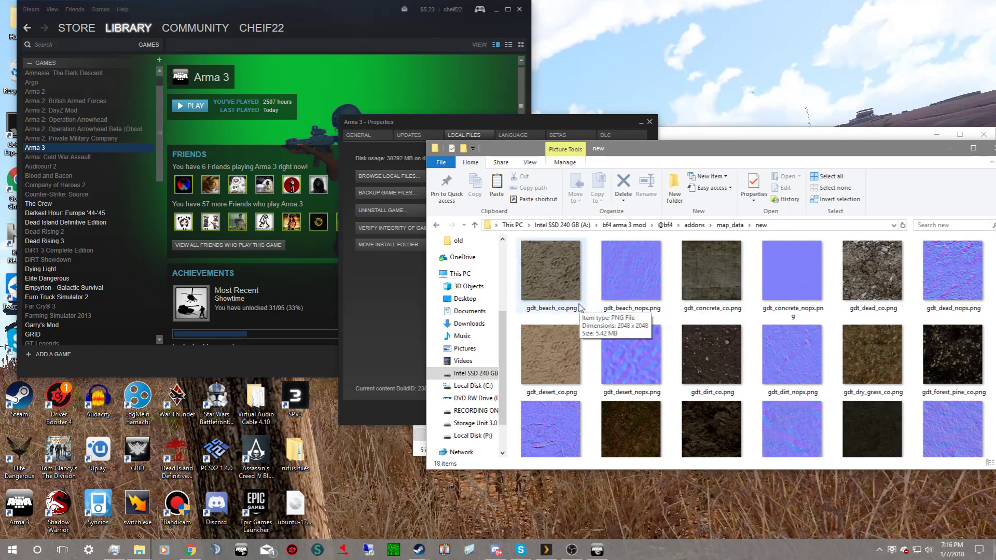
- Look through the replacement textures in the new folder and inspect gdt_concrete_co.png with its Enhance and Adjust options in Photos
{"action": "scroll", "coordinate": [579, 307], "scroll_direction": "down", "scroll_amount": 1}
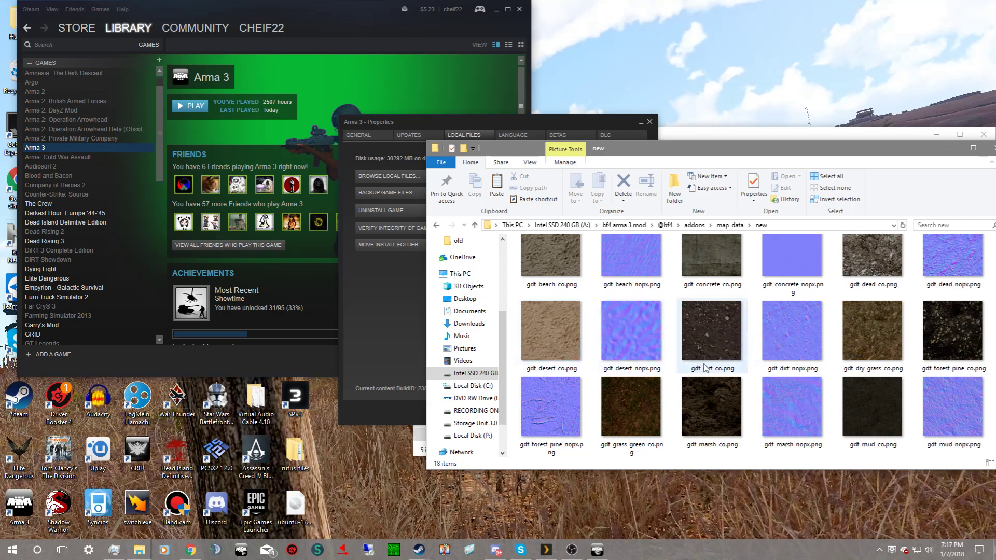
{"action": "scroll", "coordinate": [704, 368], "scroll_direction": "up", "scroll_amount": 1}
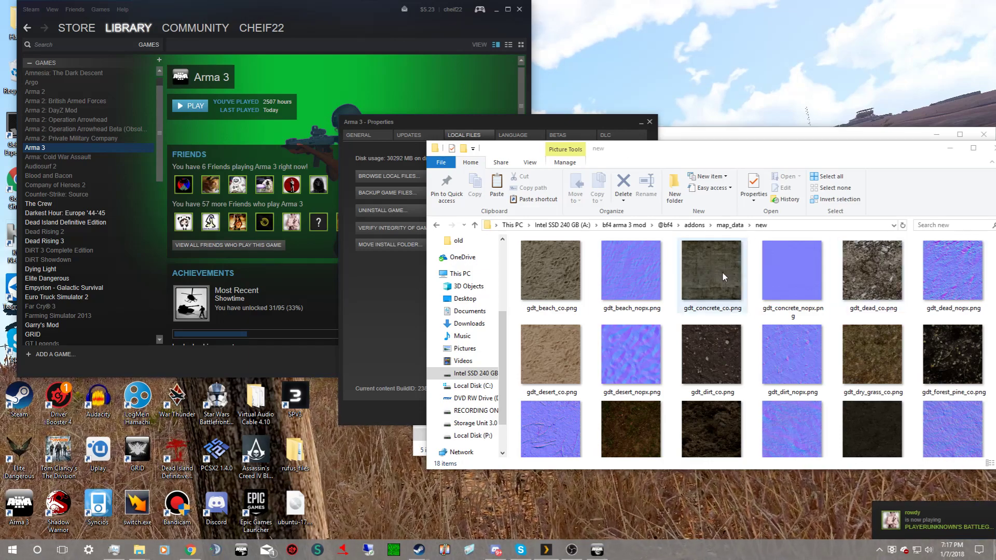
{"action": "scroll", "coordinate": [723, 273], "scroll_direction": "down", "scroll_amount": 1}
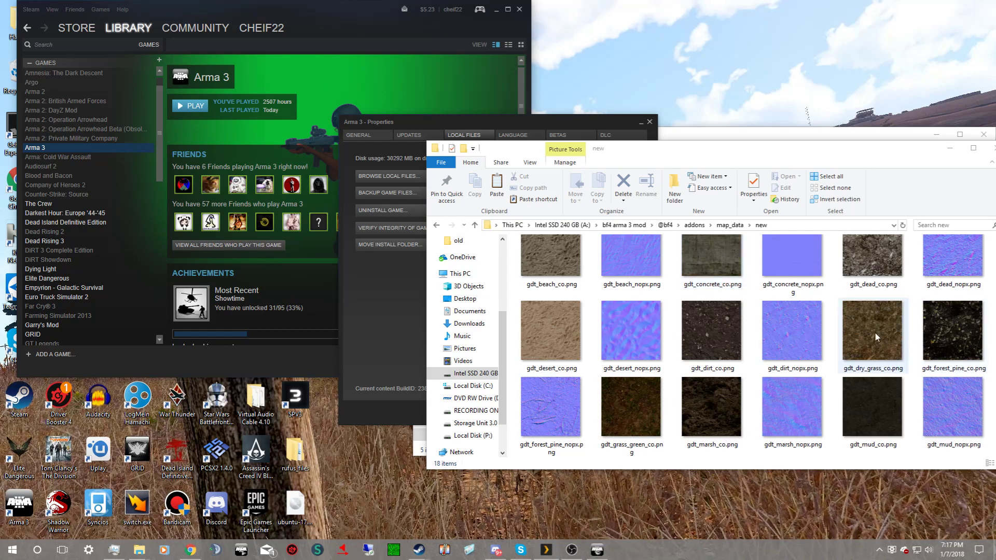
{"action": "scroll", "coordinate": [874, 332], "scroll_direction": "up", "scroll_amount": 1}
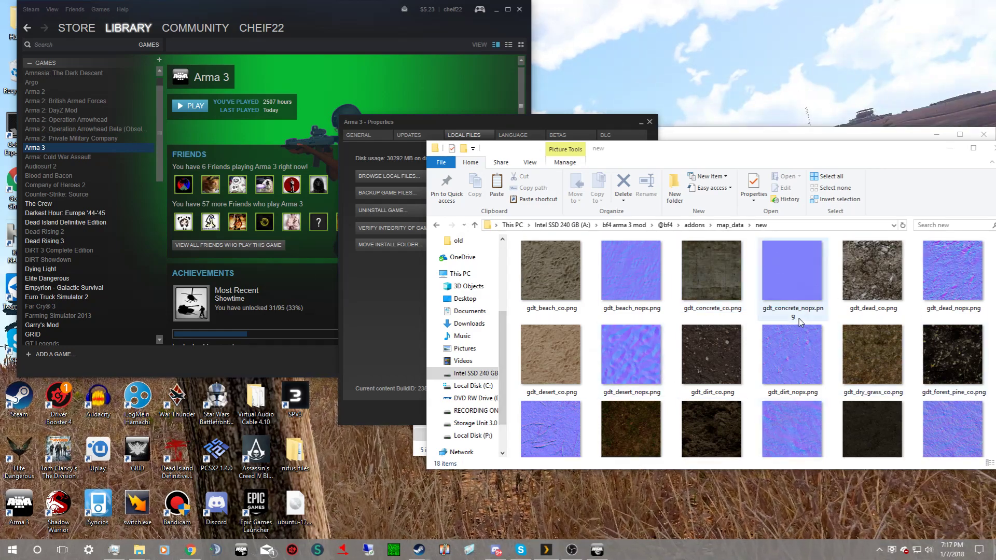
{"action": "right_click", "coordinate": [723, 286]}
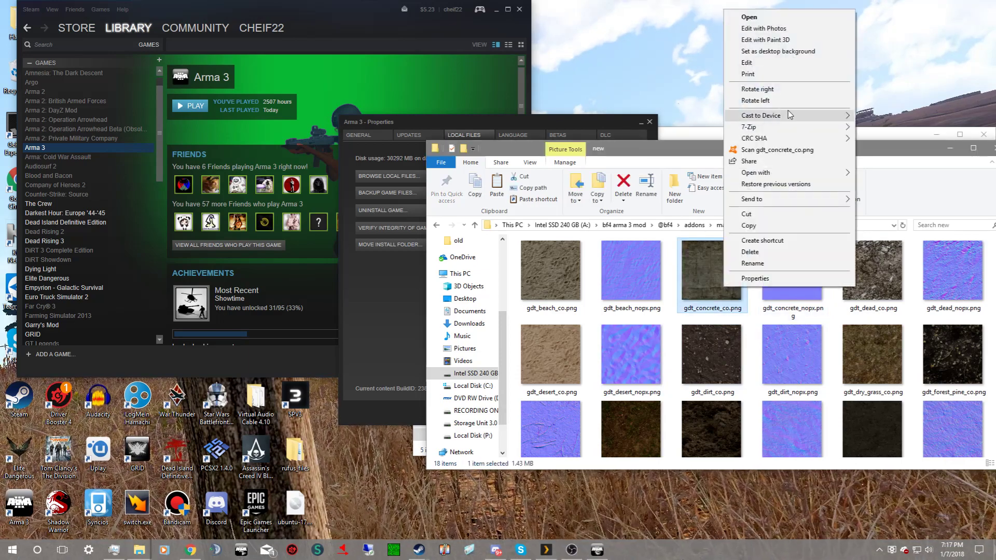
{"action": "left_click", "coordinate": [763, 28]}
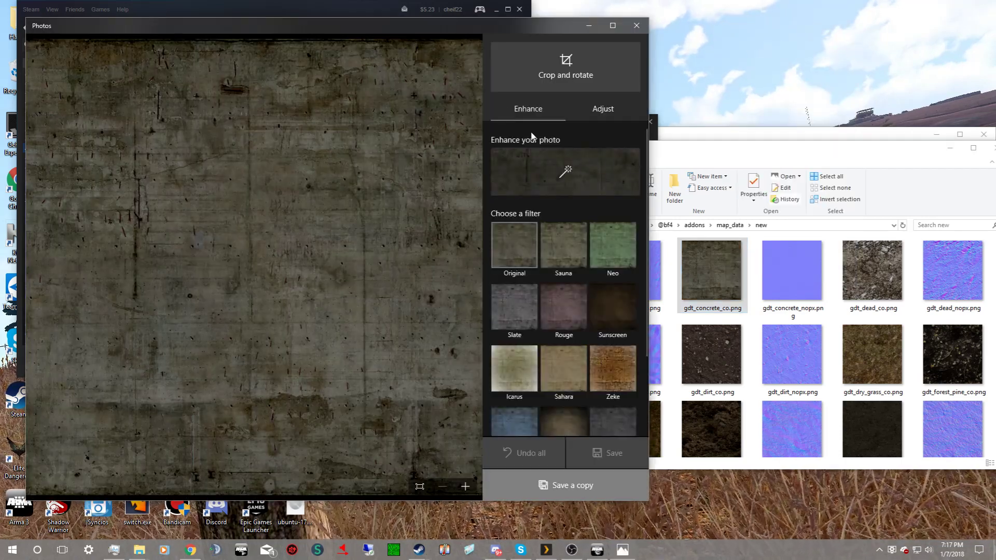
{"action": "scroll", "coordinate": [553, 195], "scroll_direction": "down", "scroll_amount": 2}
{"action": "scroll", "coordinate": [553, 195], "scroll_direction": "up", "scroll_amount": 2}
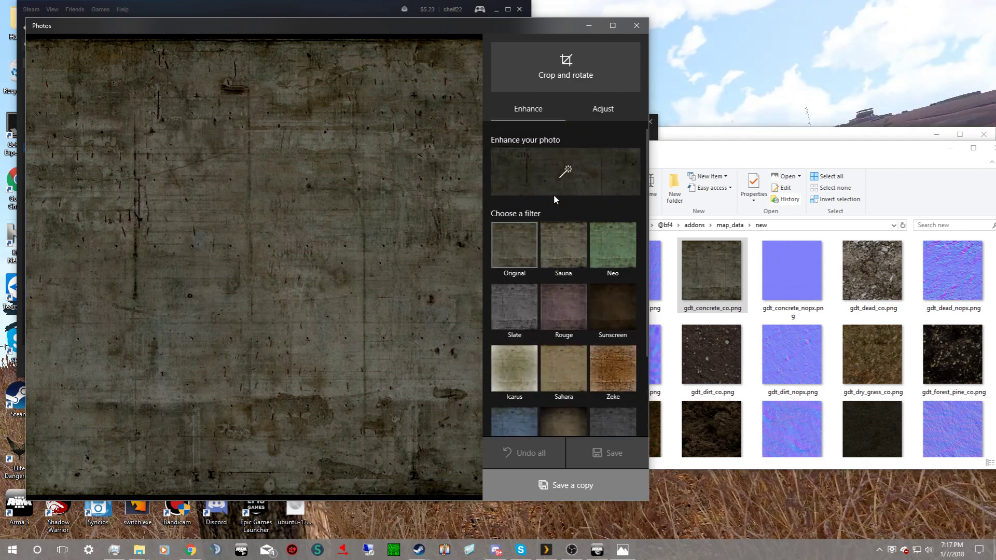
{"action": "left_click", "coordinate": [601, 106]}
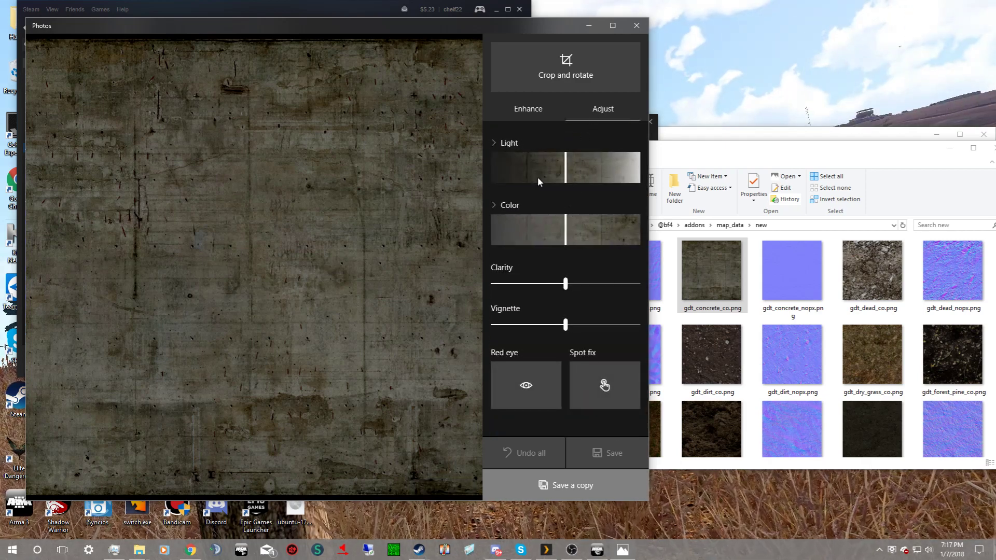
{"action": "left_click", "coordinate": [636, 26]}
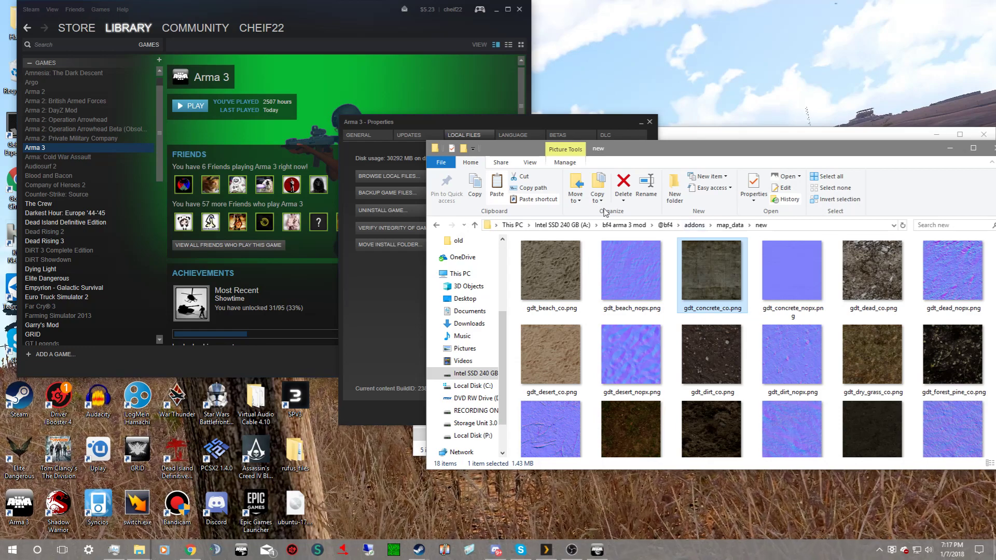
- Return to the existing mod's map_data folder and look over its .paa texture files
{"action": "scroll", "coordinate": [601, 339], "scroll_direction": "down", "scroll_amount": 1}
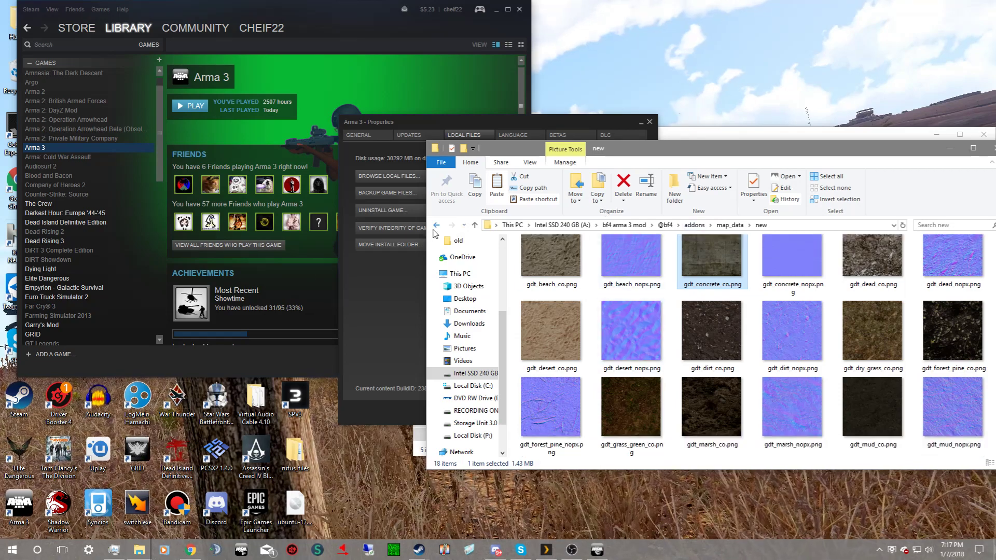
{"action": "left_click", "coordinate": [436, 225]}
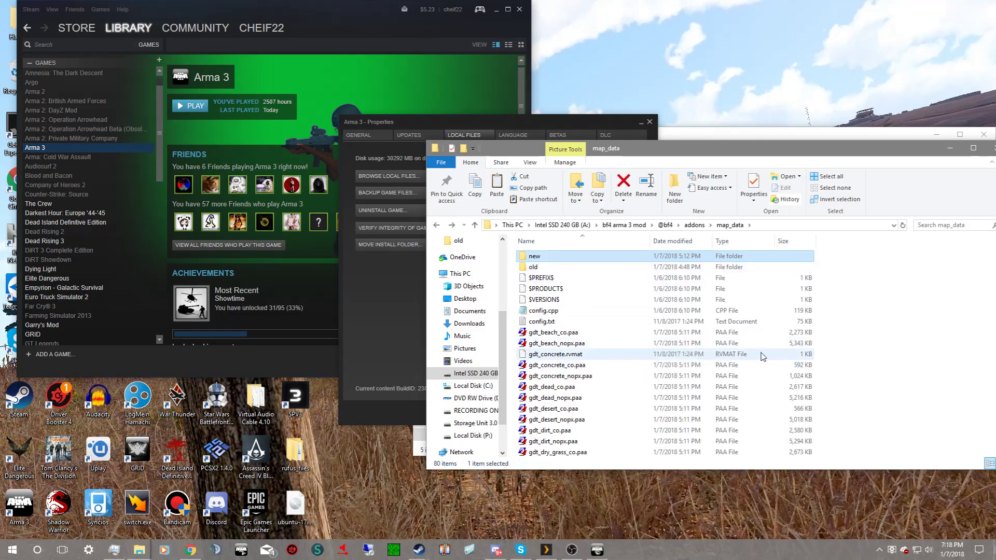
{"action": "left_click_drag", "start_coordinate": [863, 332], "coordinate": [657, 490]}
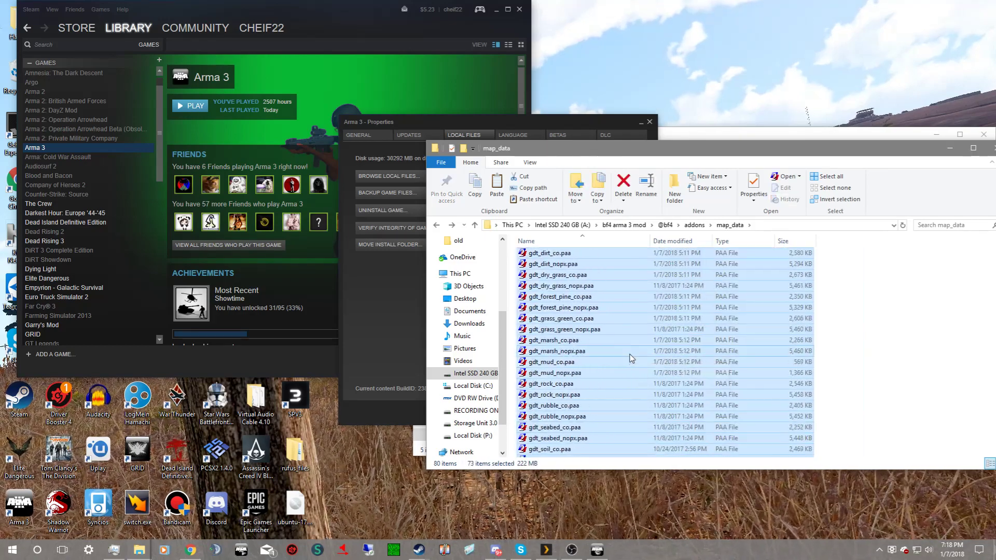
{"action": "scroll", "coordinate": [630, 357], "scroll_direction": "up", "scroll_amount": 20}
{"action": "left_click", "coordinate": [560, 269]}
{"action": "key", "text": "ctrl+c"}
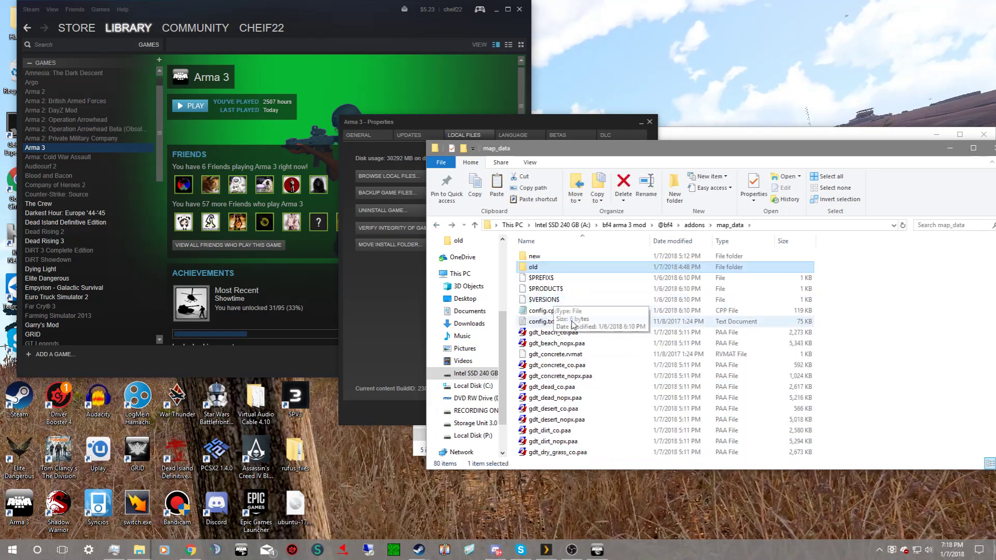
- Open config.cpp in Notepad, read through its patch and surface class definitions, and close it
{"action": "double_click", "coordinate": [551, 310]}
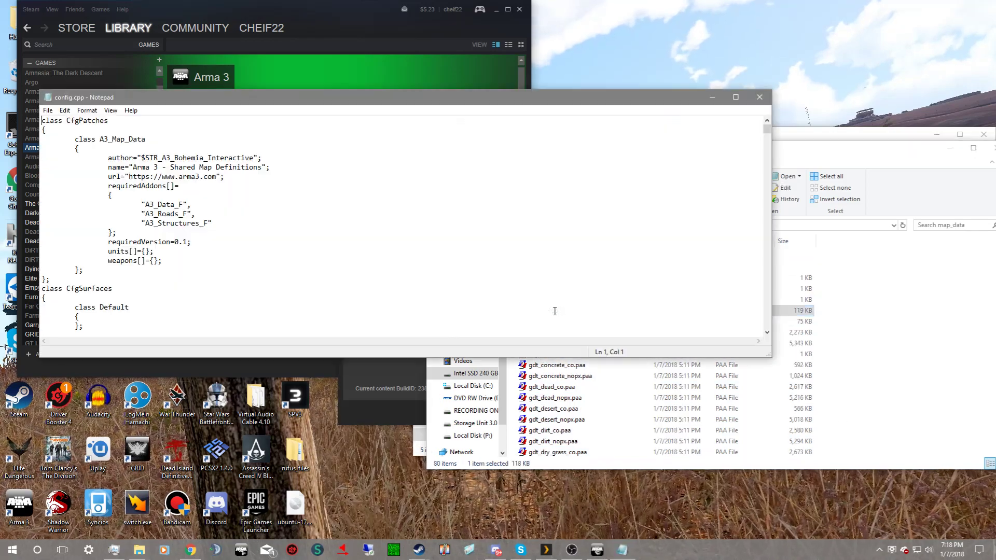
{"action": "scroll", "coordinate": [570, 302], "scroll_direction": "down", "scroll_amount": 12}
{"action": "scroll", "coordinate": [570, 301], "scroll_direction": "down", "scroll_amount": 2}
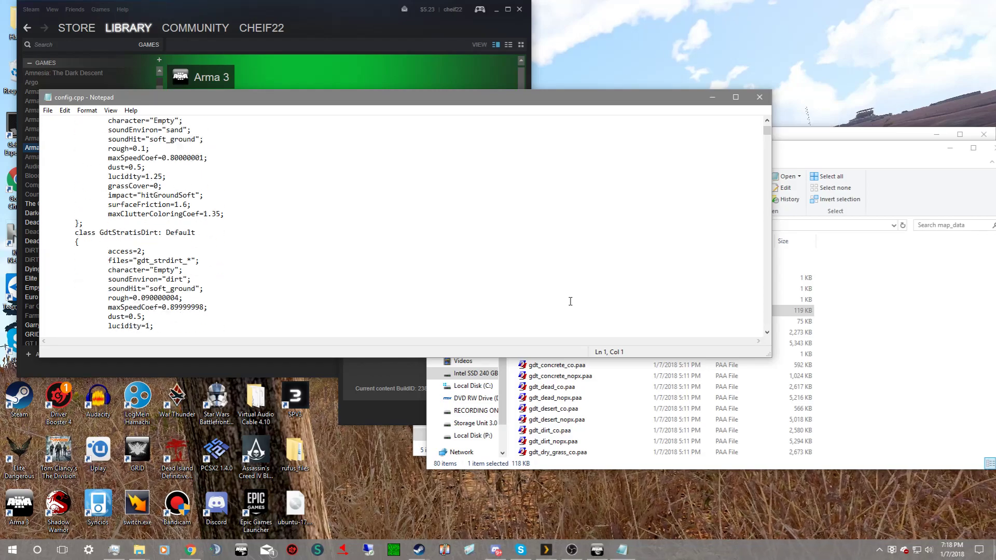
{"action": "left_click", "coordinate": [759, 97]}
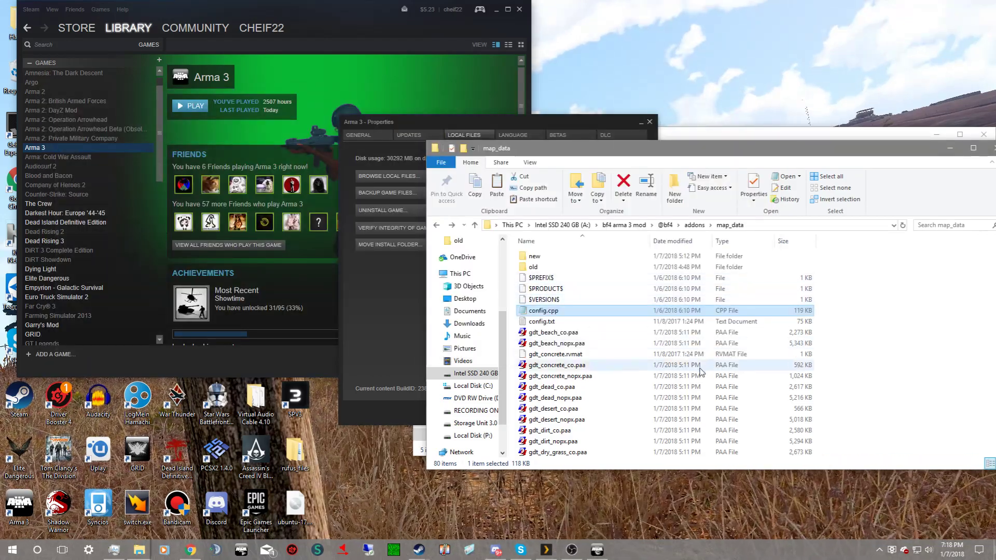
- Review the map_data file list and the mod's folder structure from new up to bf4 arma 3 mod, ending back in map_data
{"action": "scroll", "coordinate": [693, 327], "scroll_direction": "down", "scroll_amount": 20}
{"action": "scroll", "coordinate": [693, 337], "scroll_direction": "down", "scroll_amount": 4}
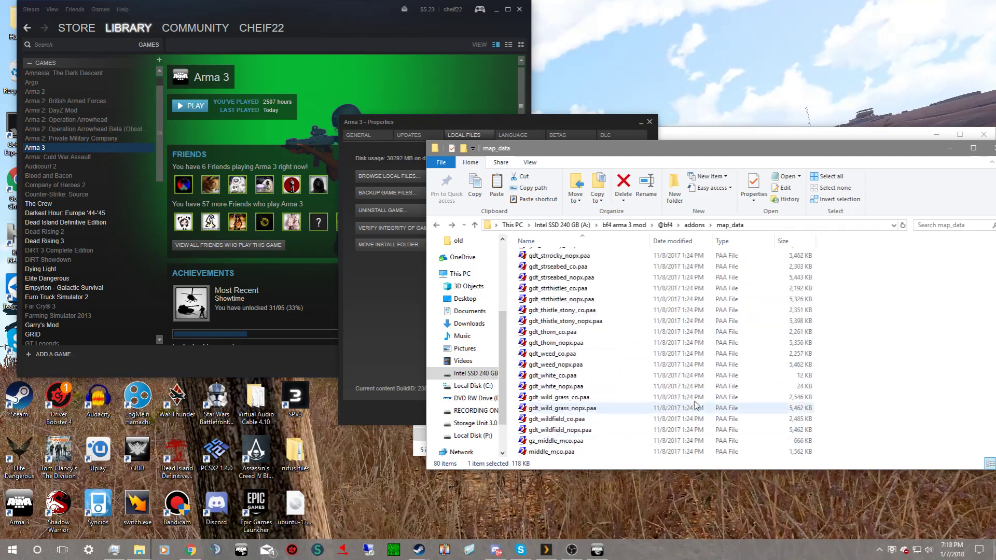
{"action": "scroll", "coordinate": [650, 354], "scroll_direction": "up", "scroll_amount": 20}
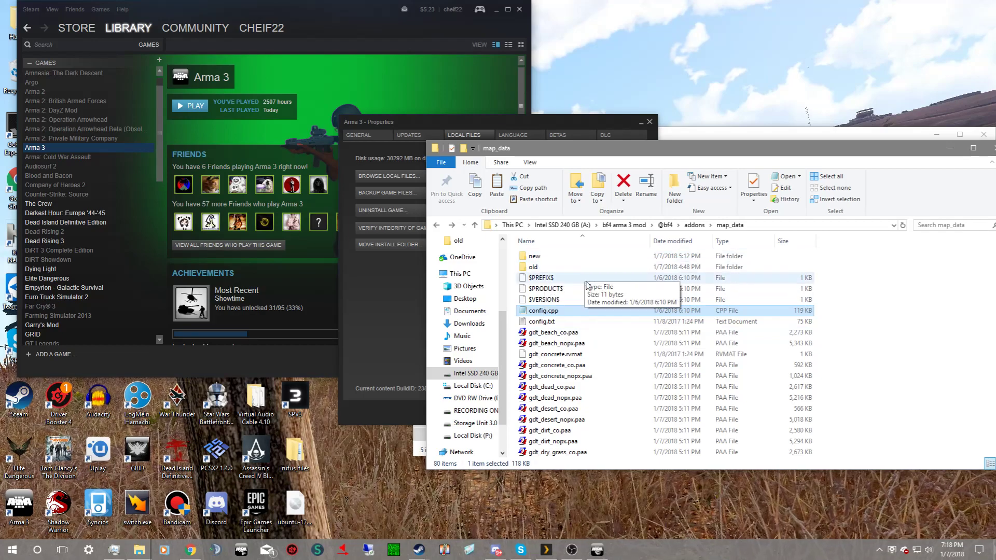
{"action": "double_click", "coordinate": [701, 261]}
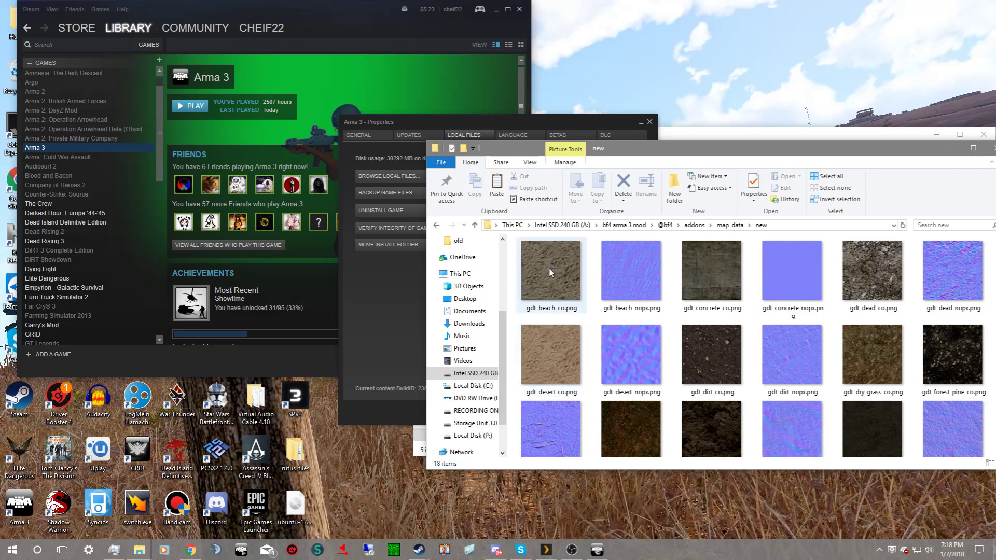
{"action": "left_click", "coordinate": [437, 226]}
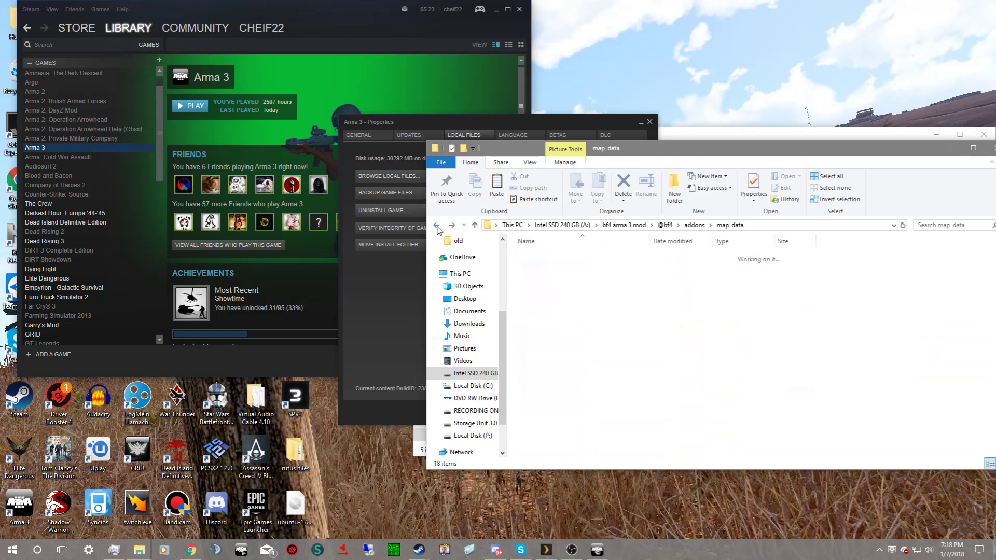
{"action": "left_click", "coordinate": [437, 226]}
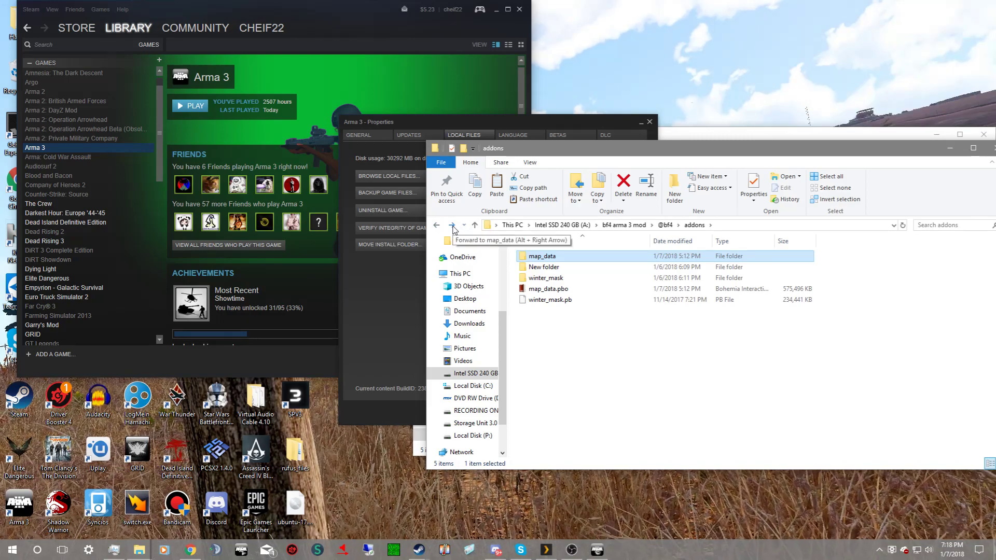
{"action": "double_click", "coordinate": [539, 256]}
{"action": "left_click", "coordinate": [436, 226]}
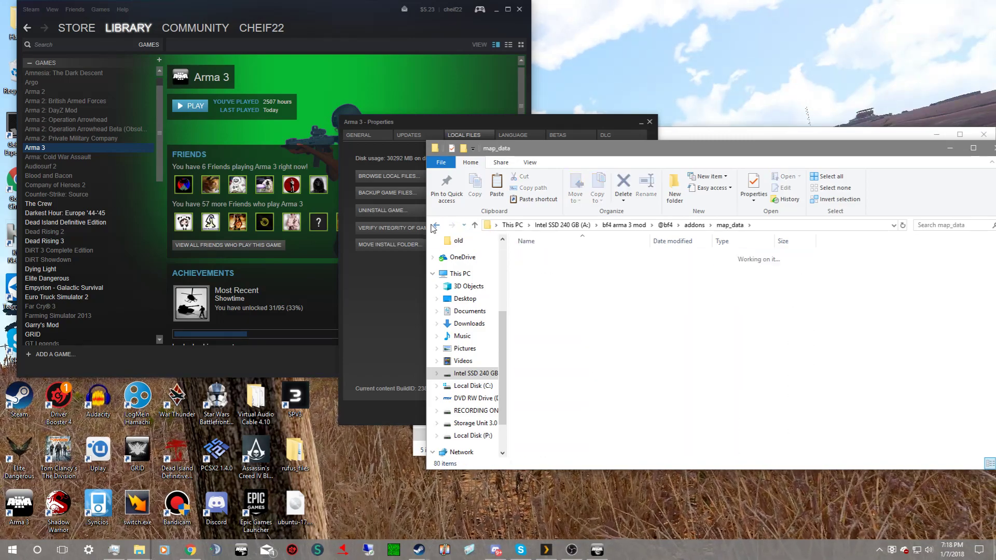
{"action": "left_click", "coordinate": [436, 226]}
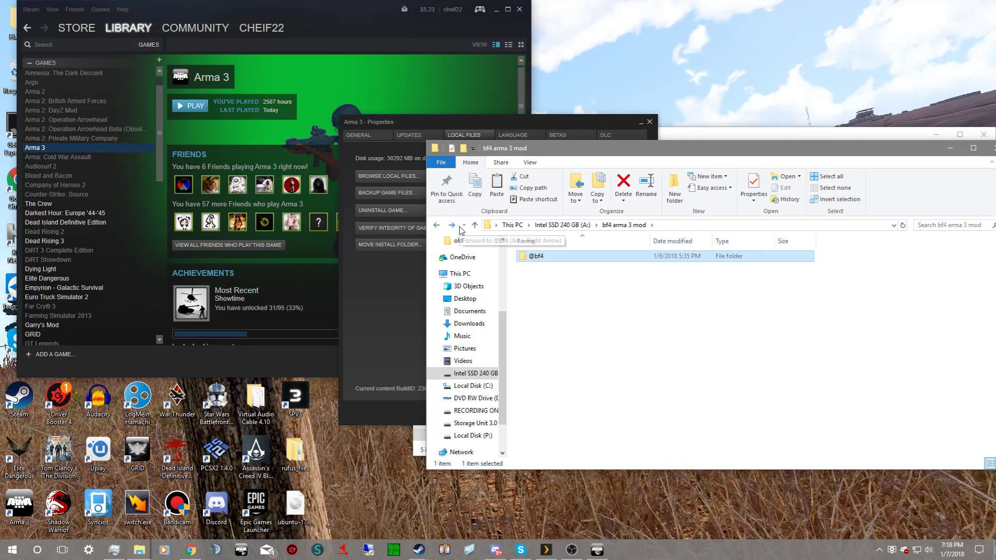
{"action": "left_click", "coordinate": [453, 225]}
{"action": "left_click", "coordinate": [453, 225]}
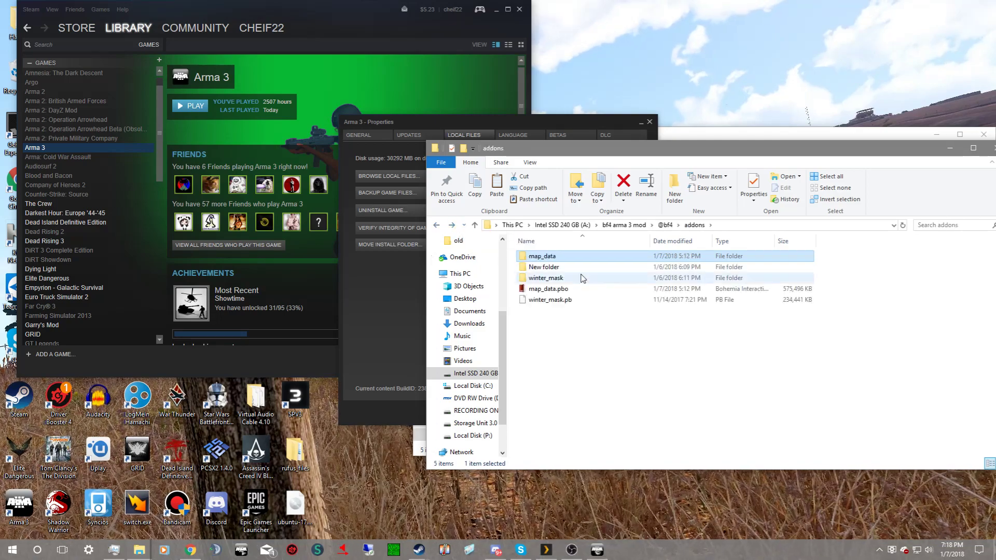
{"action": "double_click", "coordinate": [552, 256]}
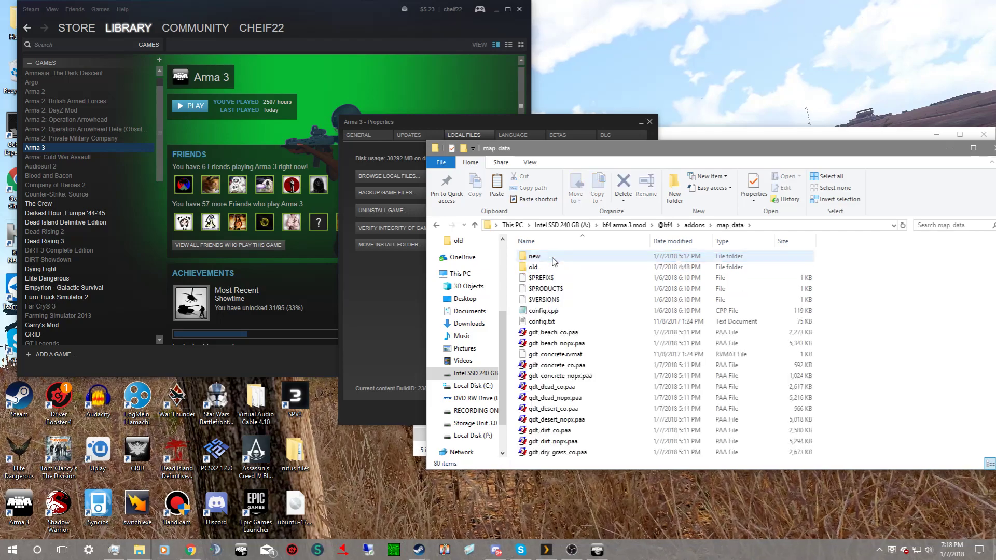
- Copy the new and old folders from the existing mod's map_data folder
{"action": "double_click", "coordinate": [552, 256]}
{"action": "left_click", "coordinate": [436, 225]}
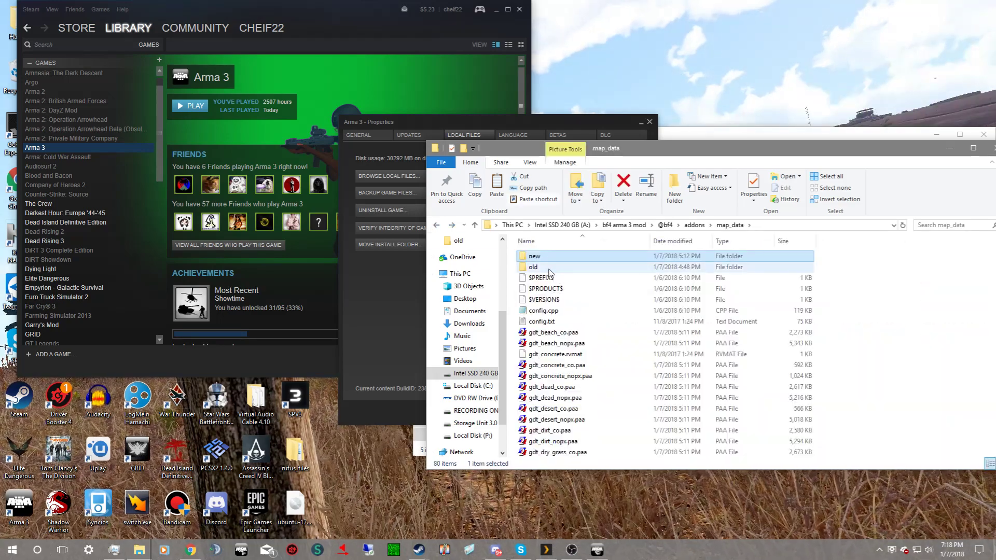
{"action": "left_click", "coordinate": [549, 270], "text": "shift"}
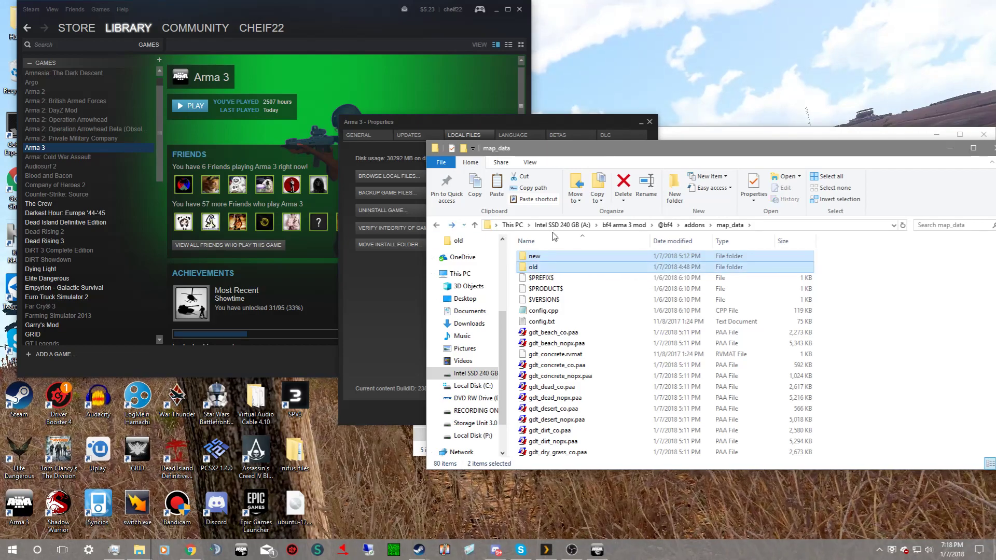
{"action": "left_click", "coordinate": [623, 225]}
{"action": "left_click", "coordinate": [555, 225]}
{"action": "scroll", "coordinate": [594, 331], "scroll_direction": "down", "scroll_amount": 5}
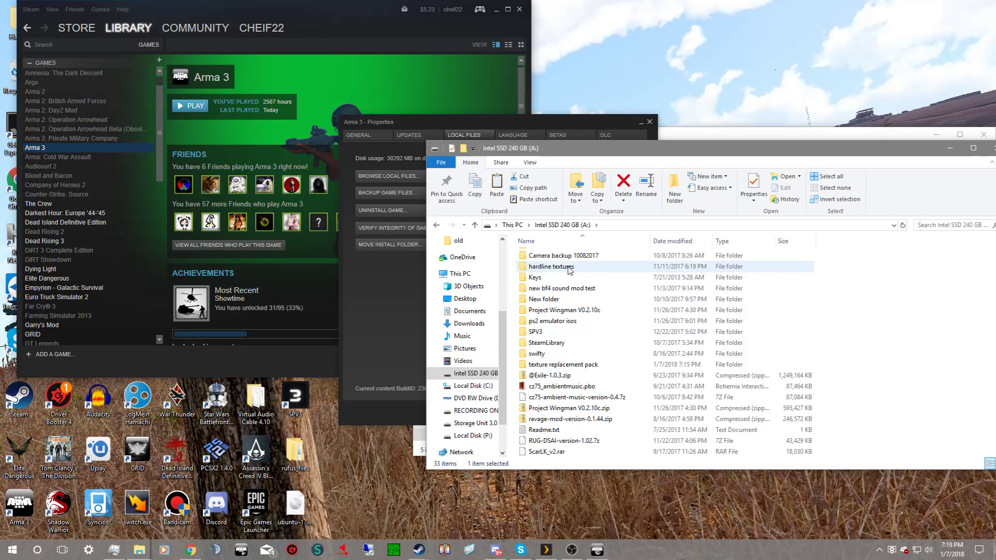
{"action": "scroll", "coordinate": [569, 269], "scroll_direction": "up", "scroll_amount": 3}
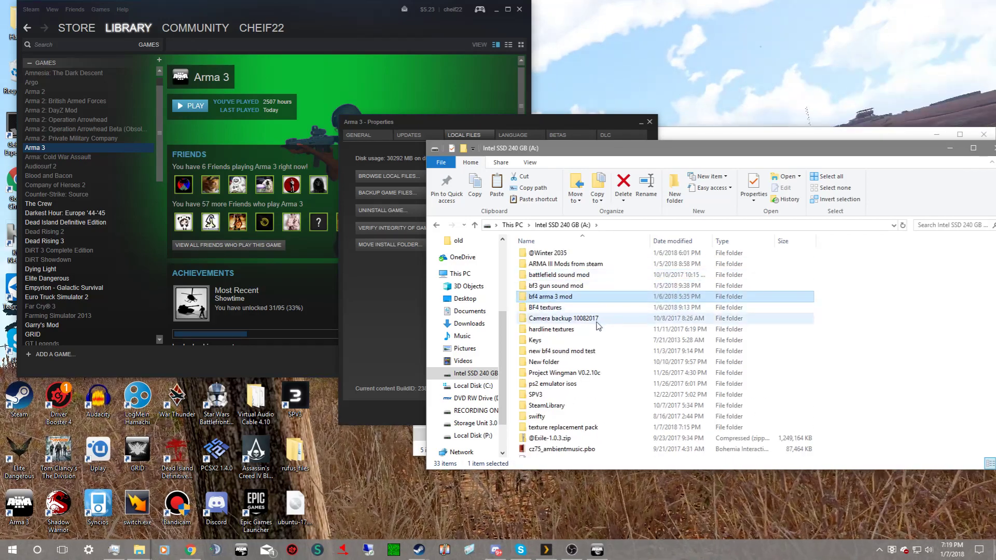
{"action": "scroll", "coordinate": [596, 311], "scroll_direction": "up", "scroll_amount": 3}
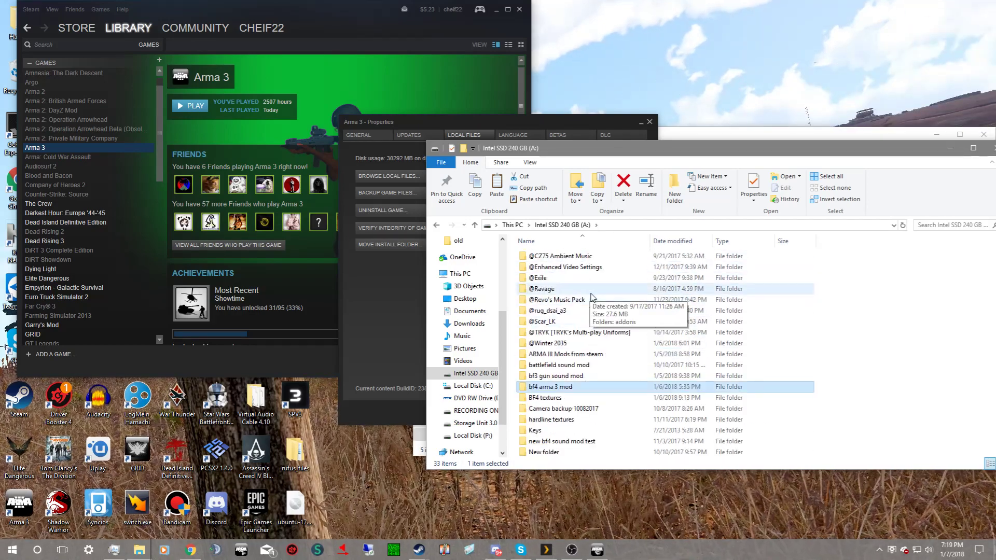
{"action": "scroll", "coordinate": [593, 298], "scroll_direction": "down", "scroll_amount": 4}
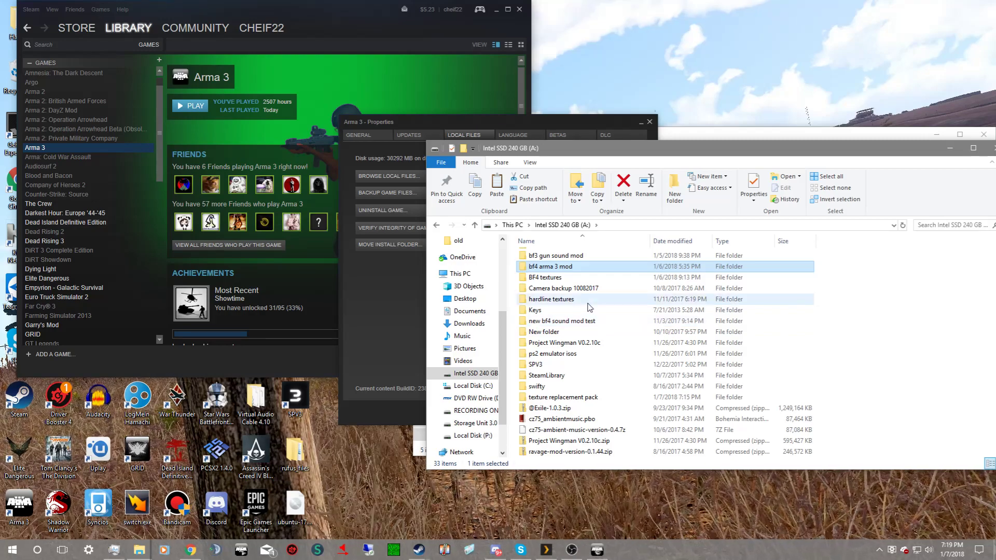
{"action": "double_click", "coordinate": [611, 399]}
{"action": "double_click", "coordinate": [577, 258]}
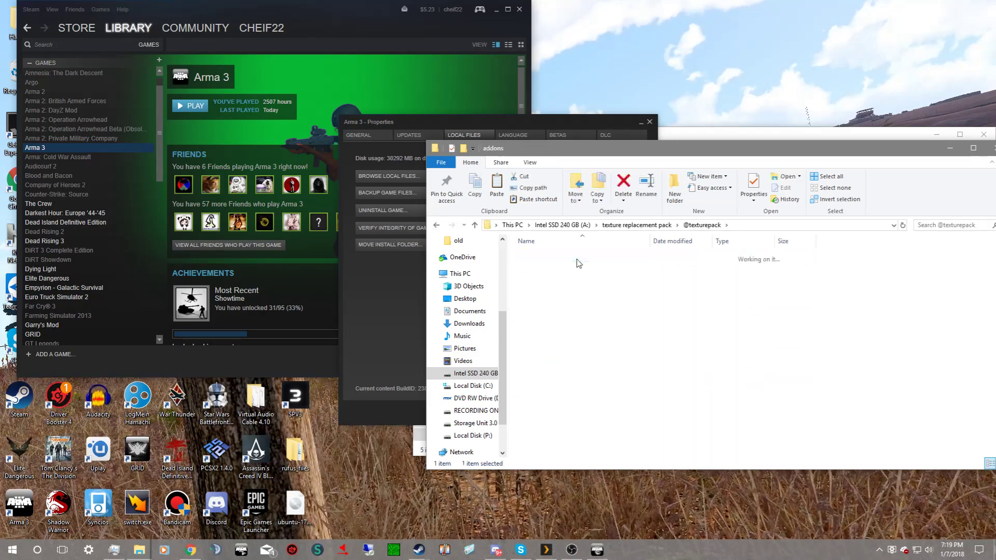
{"action": "right_click", "coordinate": [611, 295]}
{"action": "double_click", "coordinate": [576, 256]}
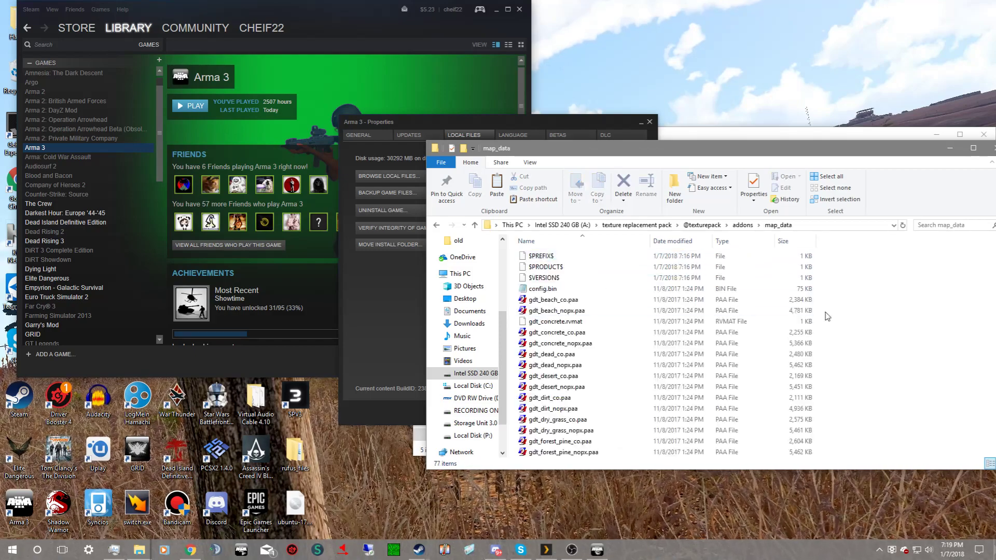
{"action": "right_click", "coordinate": [884, 295]}
{"action": "left_click", "coordinate": [901, 368]}
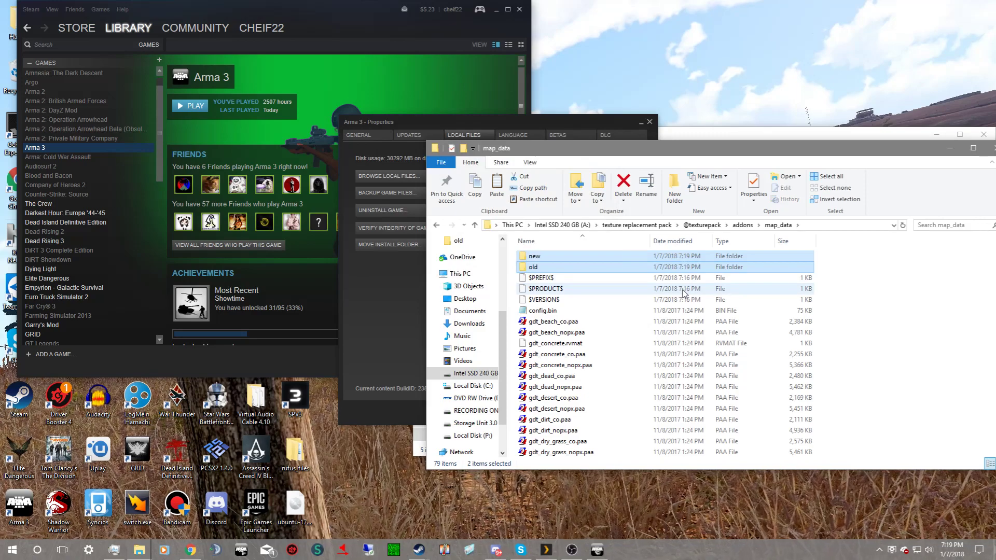
{"action": "left_click", "coordinate": [890, 300]}
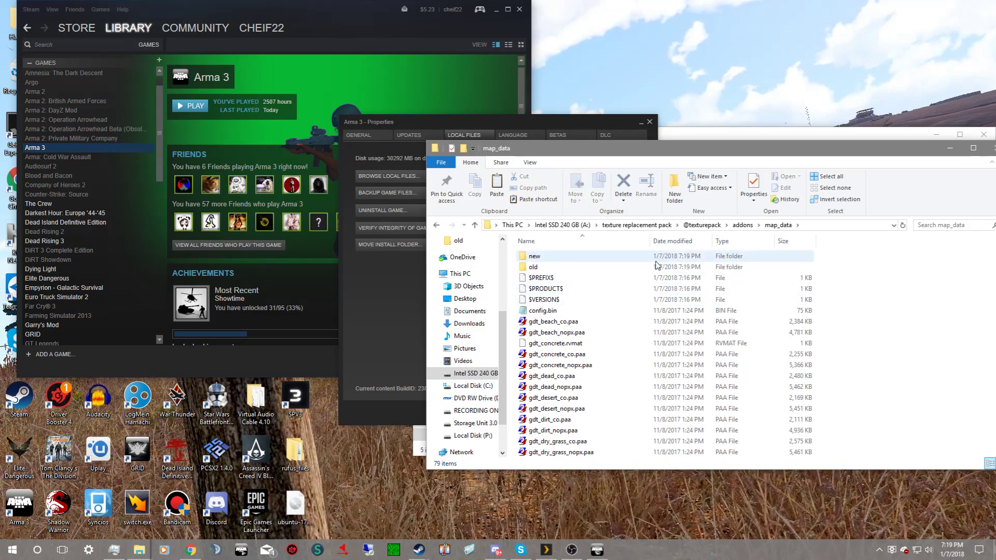
- Review the pasted map_data folder contents and preview the gdt_concrete_nopx.paa and gdt_beach_co.paa textures
{"action": "scroll", "coordinate": [614, 332], "scroll_direction": "down", "scroll_amount": 10}
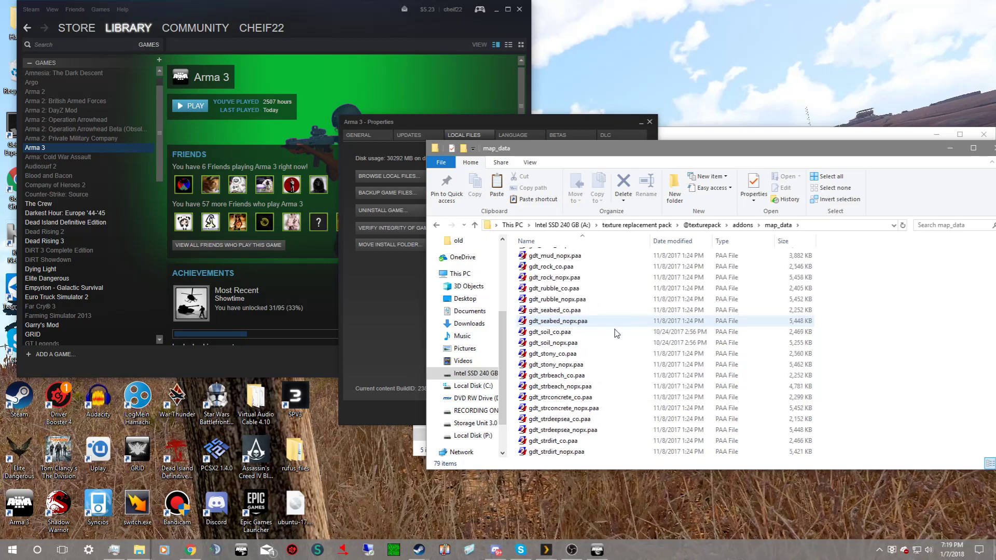
{"action": "scroll", "coordinate": [615, 333], "scroll_direction": "down", "scroll_amount": 8}
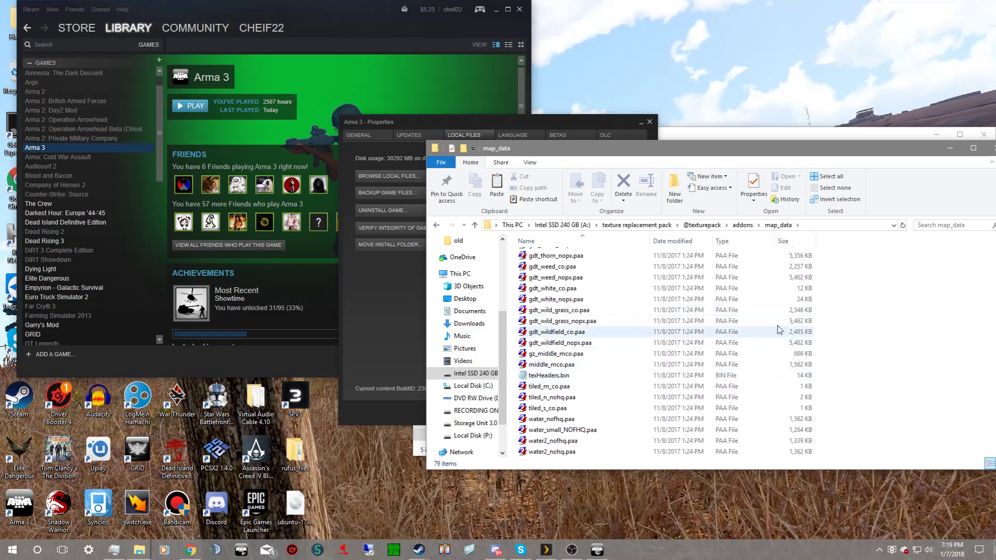
{"action": "scroll", "coordinate": [779, 330], "scroll_direction": "up", "scroll_amount": 18}
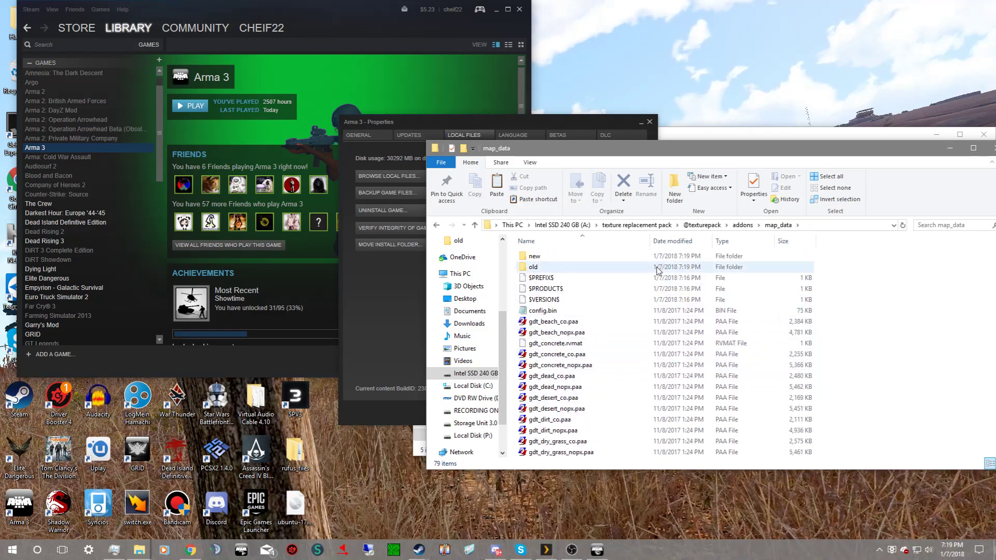
{"action": "double_click", "coordinate": [735, 366]}
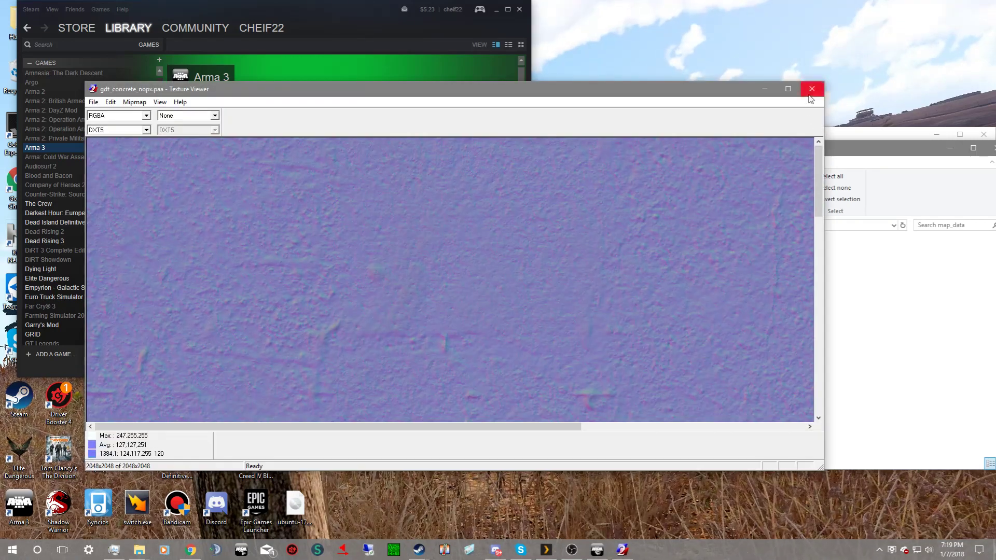
{"action": "left_click", "coordinate": [811, 89]}
{"action": "double_click", "coordinate": [664, 327]}
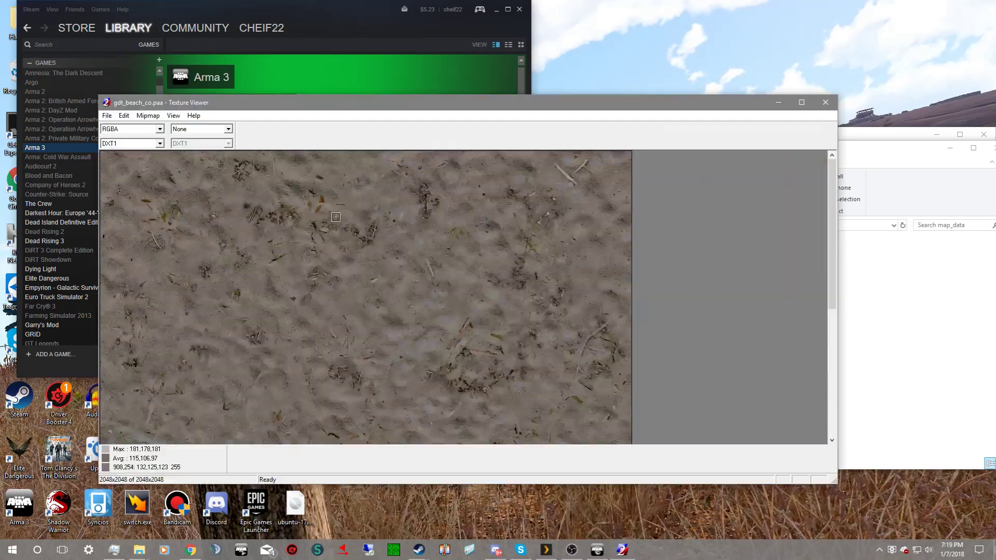
{"action": "scroll", "coordinate": [336, 216], "scroll_direction": "down", "scroll_amount": 1}
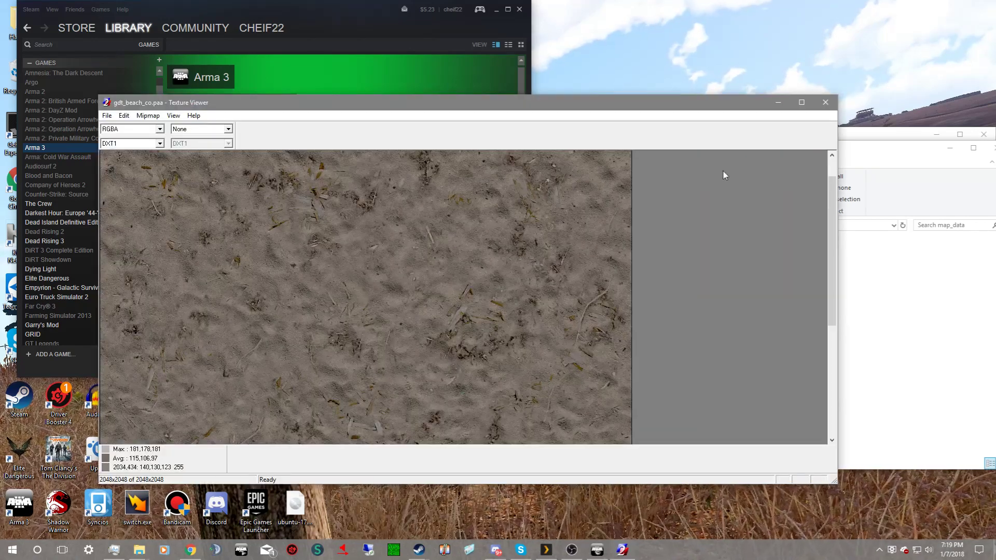
{"action": "left_click", "coordinate": [819, 102]}
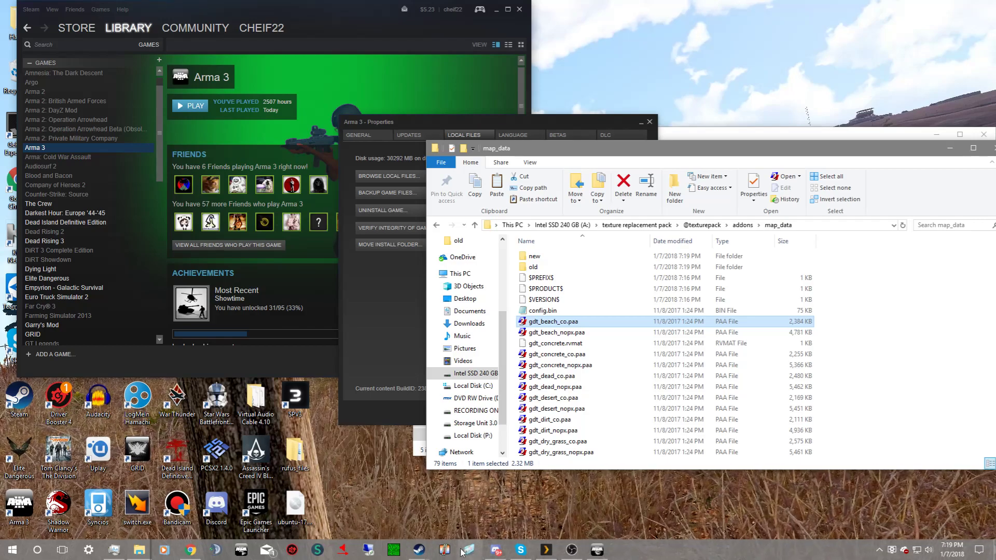
- Switch to Arma 3 Tools and launch the ImageToPAA converter
{"action": "left_click", "coordinate": [593, 548]}
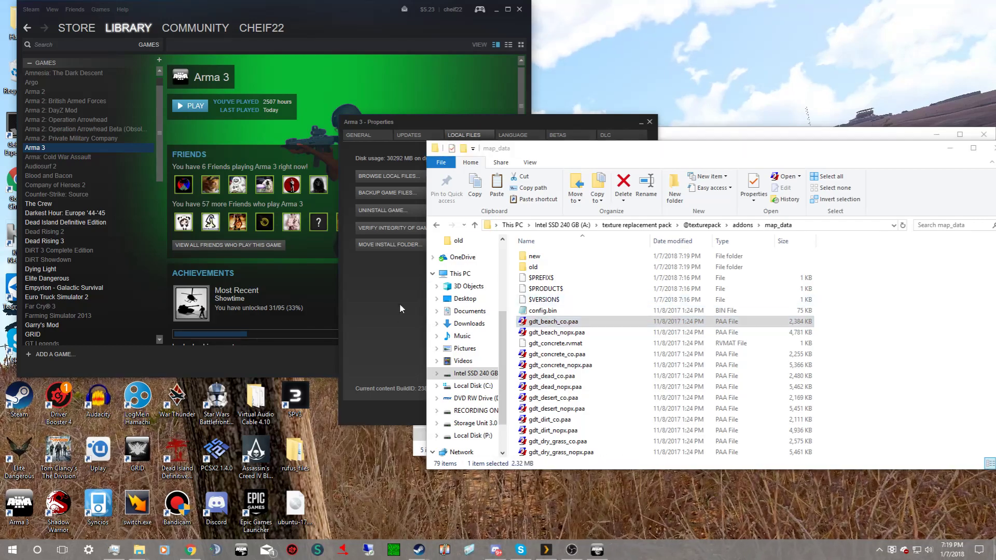
{"action": "left_click", "coordinate": [597, 551]}
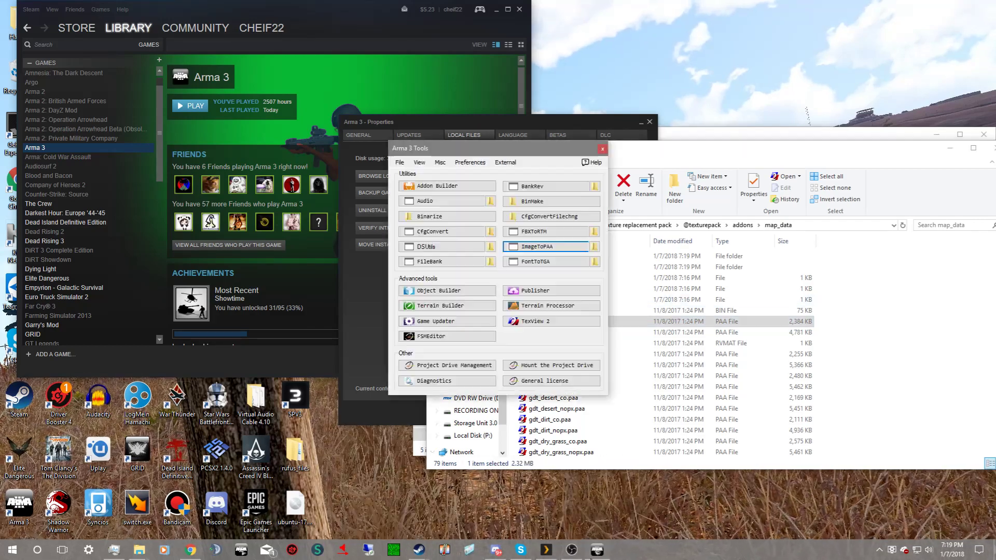
{"action": "left_click", "coordinate": [542, 248]}
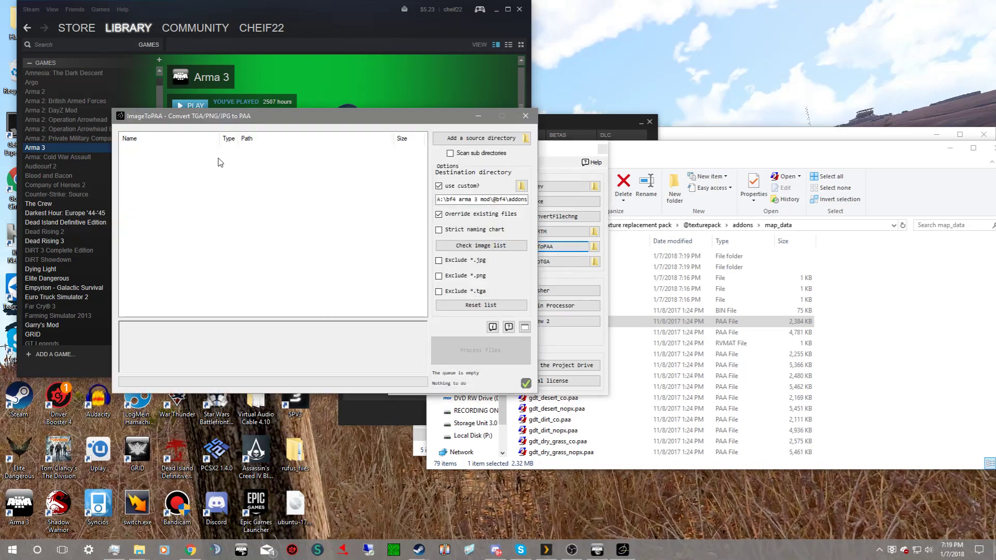
{"action": "left_click", "coordinate": [474, 138]}
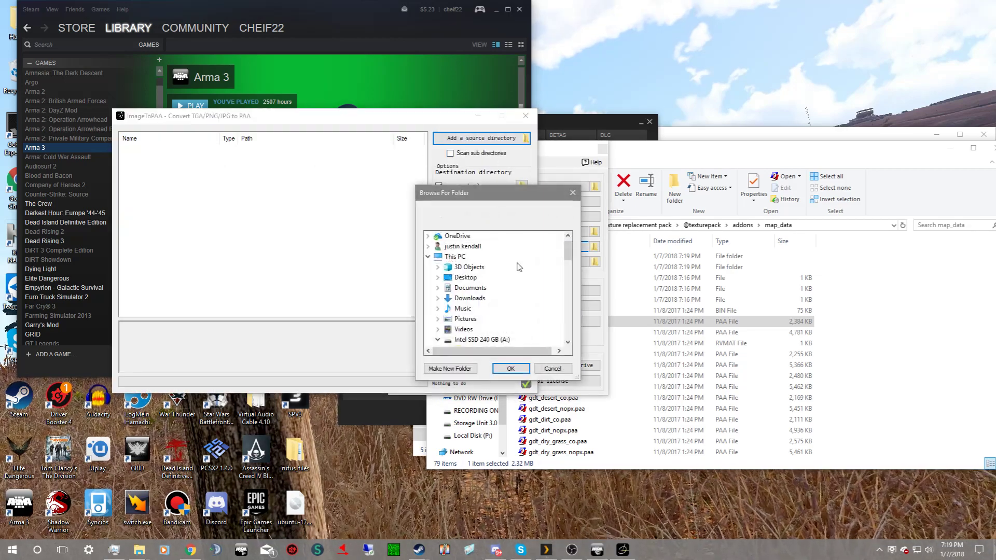
{"action": "scroll", "coordinate": [501, 289], "scroll_direction": "down", "scroll_amount": 2}
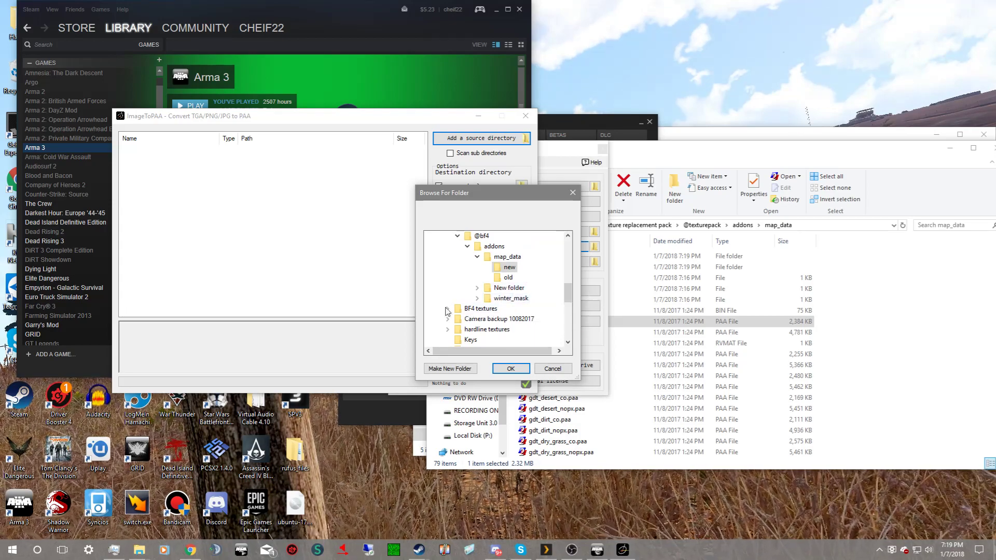
{"action": "scroll", "coordinate": [487, 296], "scroll_direction": "up", "scroll_amount": 1}
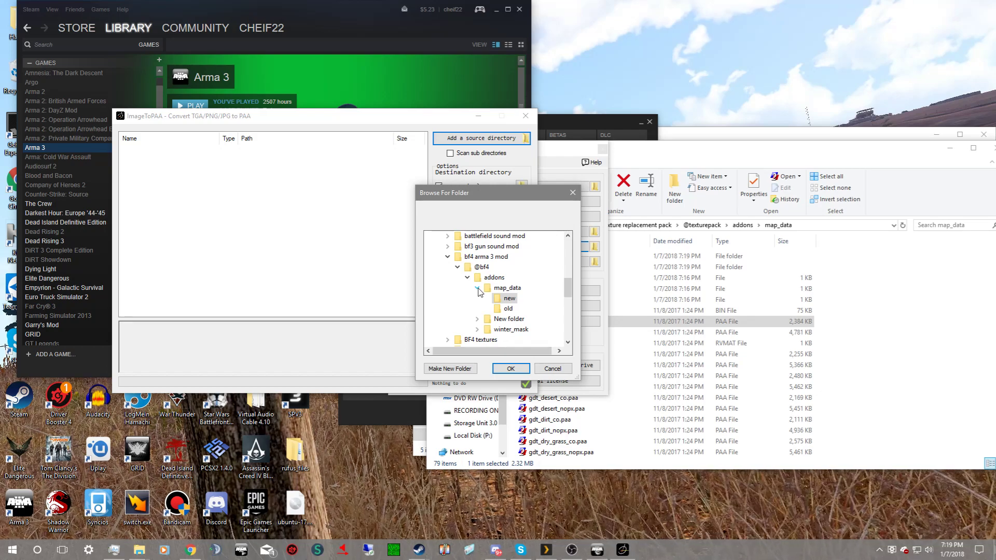
{"action": "left_click", "coordinate": [449, 258]}
{"action": "scroll", "coordinate": [501, 312], "scroll_direction": "down", "scroll_amount": 3}
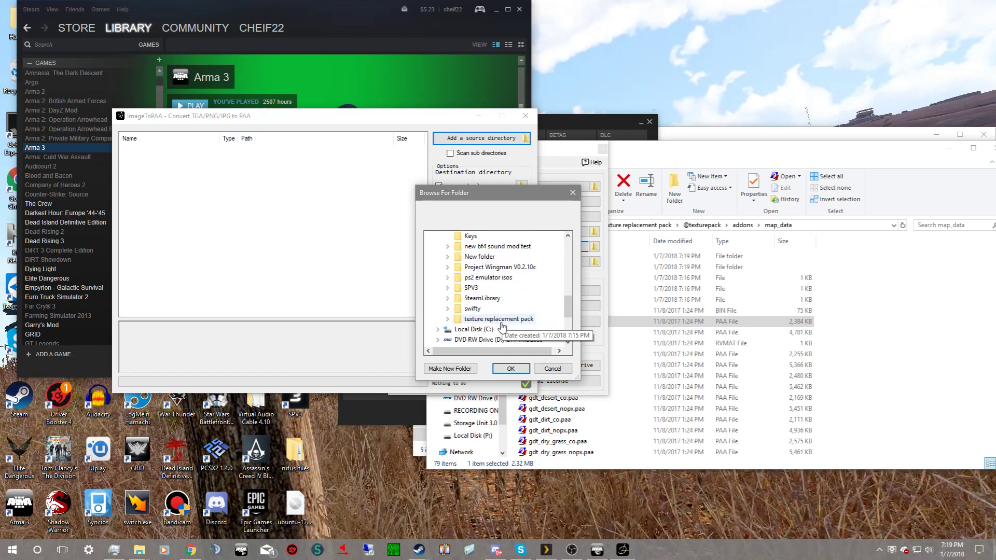
{"action": "left_click", "coordinate": [455, 320]}
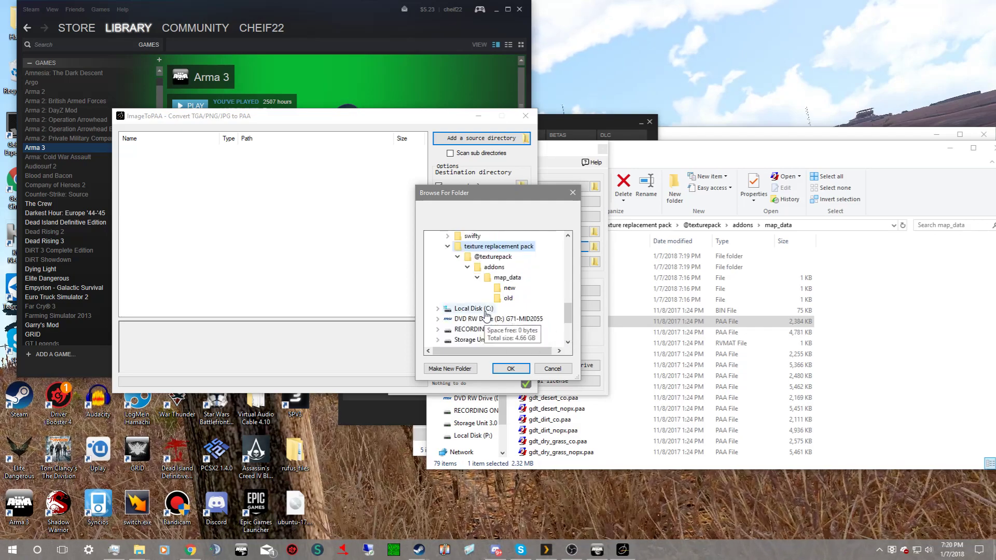
{"action": "left_click", "coordinate": [511, 288]}
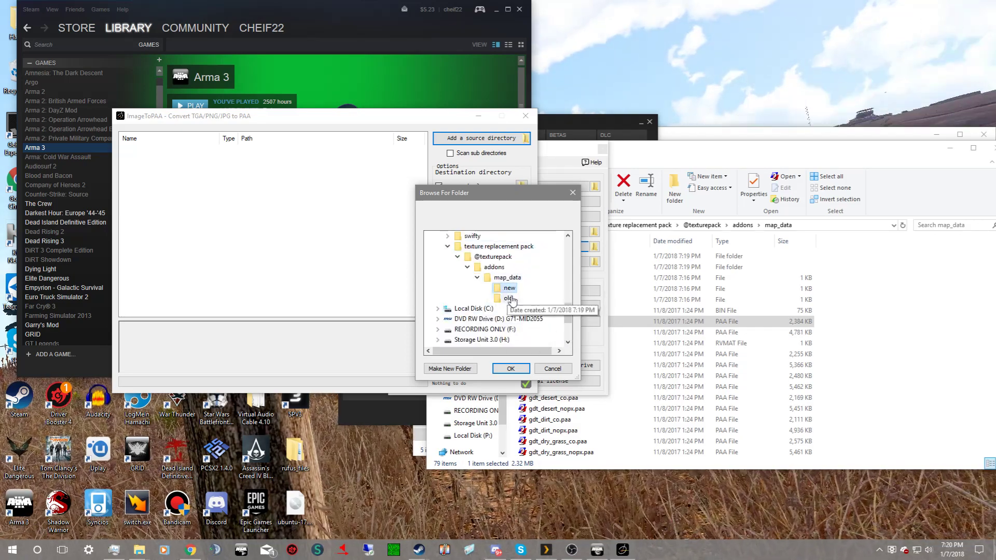
{"action": "left_click", "coordinate": [510, 368]}
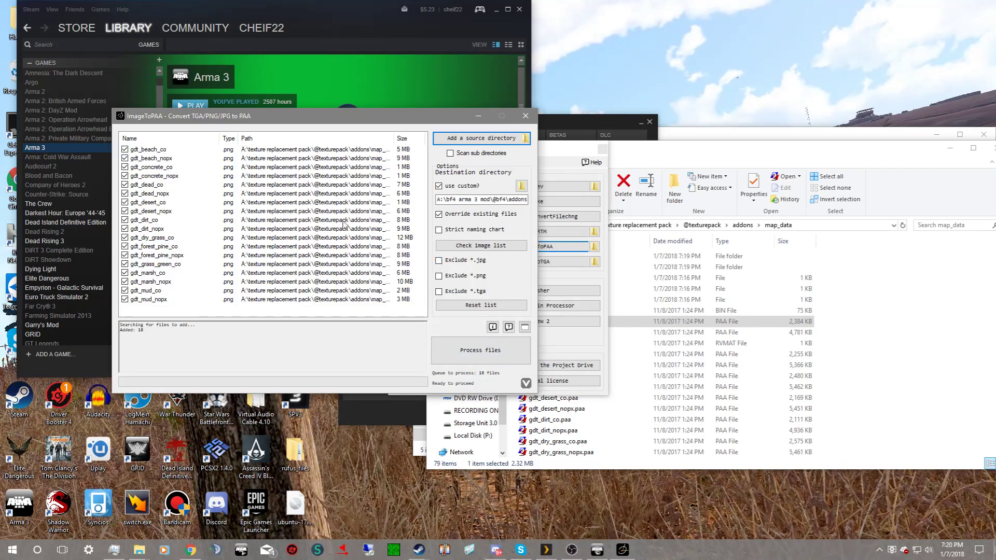
{"action": "left_click", "coordinate": [521, 186]}
{"action": "scroll", "coordinate": [528, 287], "scroll_direction": "down", "scroll_amount": 5}
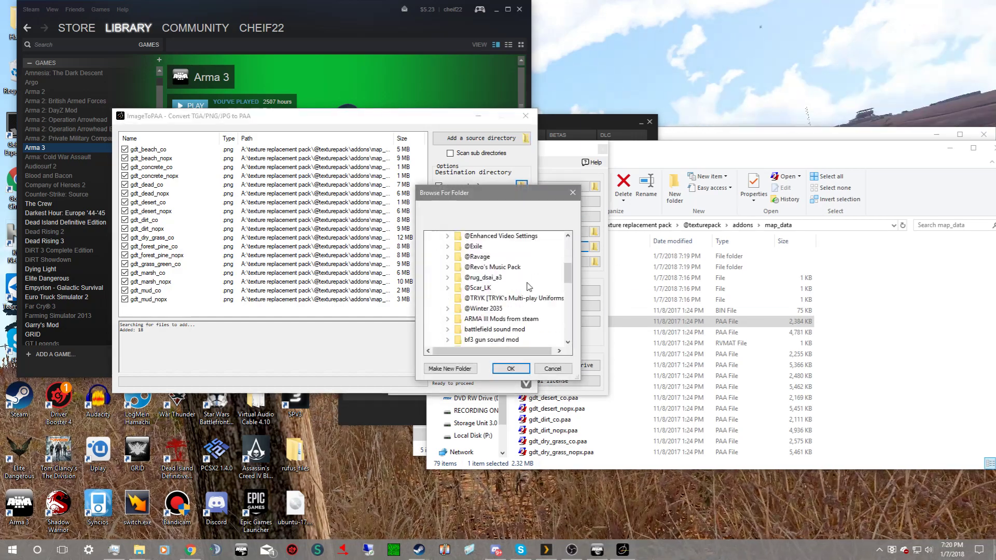
{"action": "scroll", "coordinate": [529, 287], "scroll_direction": "up", "scroll_amount": 3}
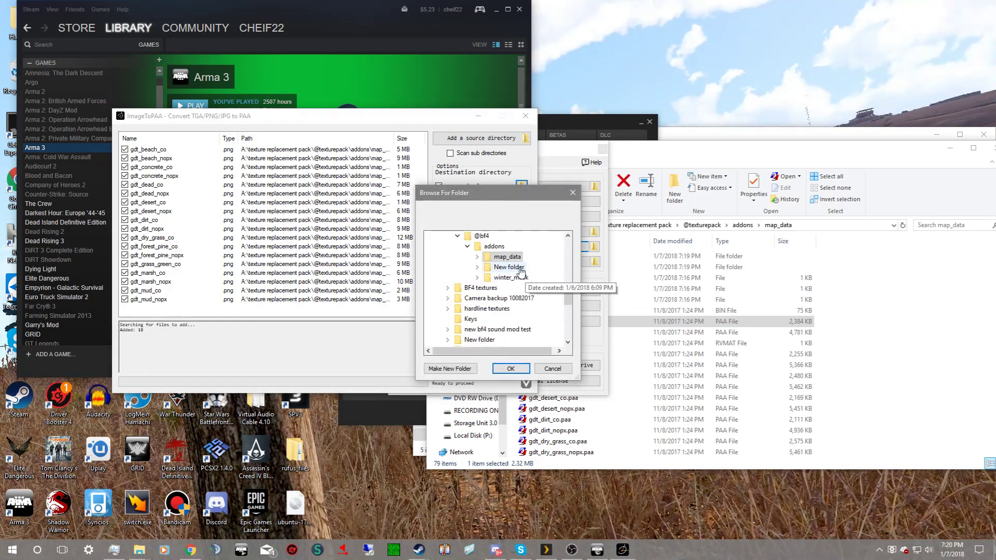
{"action": "scroll", "coordinate": [521, 270], "scroll_direction": "up", "scroll_amount": 3}
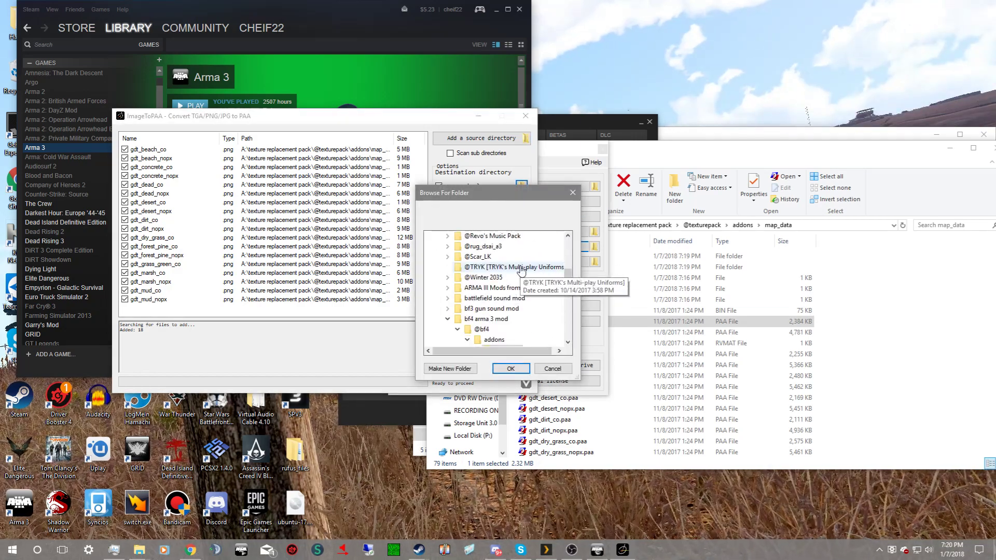
{"action": "scroll", "coordinate": [521, 269], "scroll_direction": "down", "scroll_amount": 6}
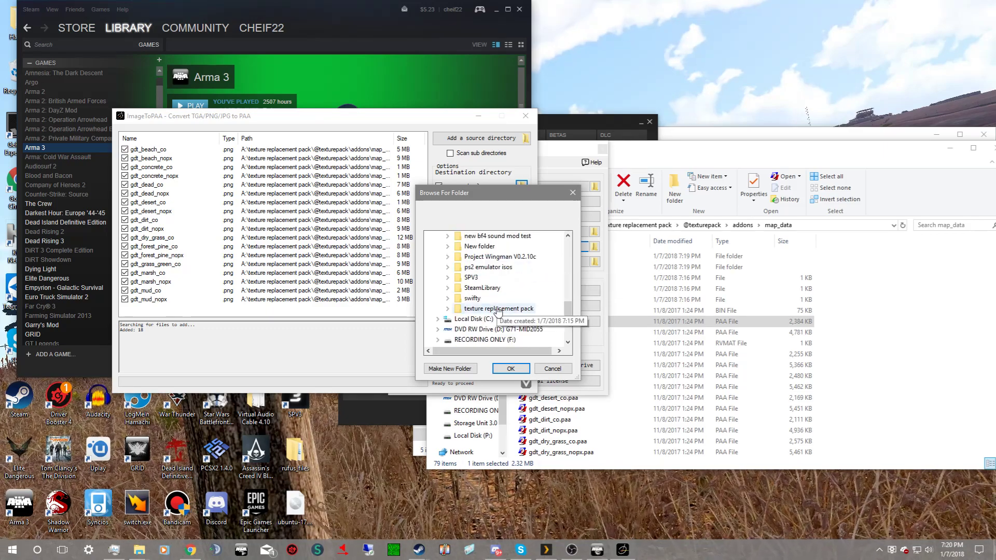
{"action": "left_click", "coordinate": [447, 309]}
{"action": "scroll", "coordinate": [498, 264], "scroll_direction": "down", "scroll_amount": 2}
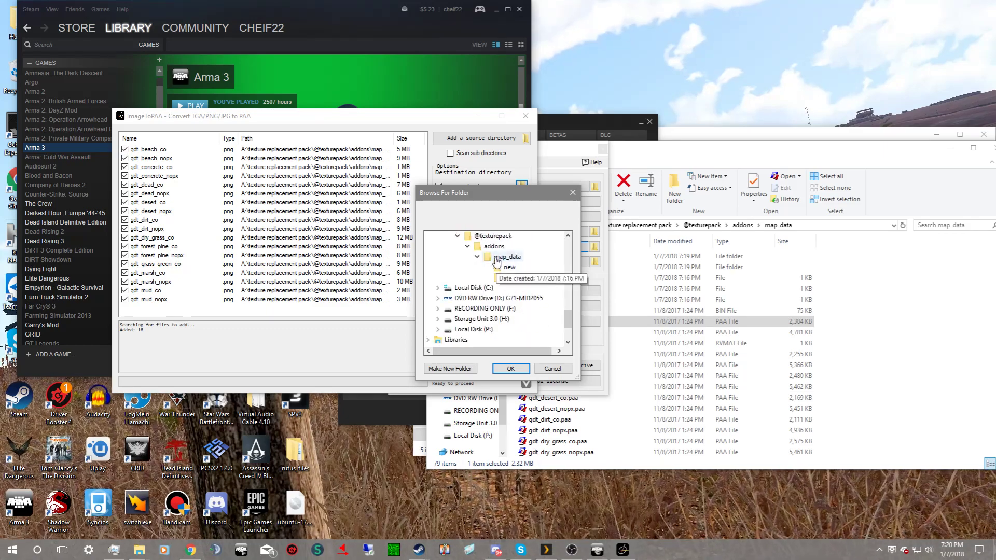
{"action": "left_click", "coordinate": [512, 369]}
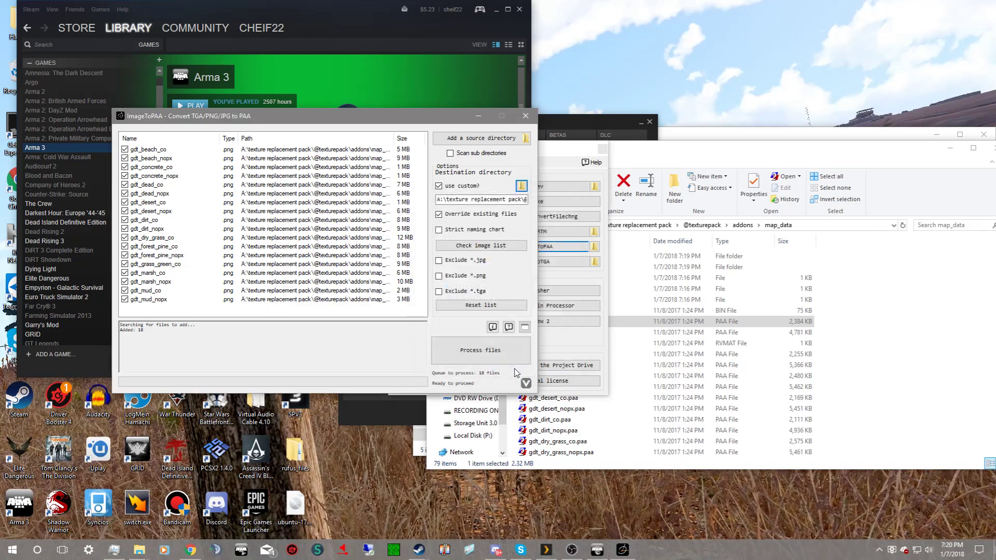
- Process the queued PNG textures into PAA files, agreeing to place them in the destination directory
{"action": "left_click", "coordinate": [482, 357]}
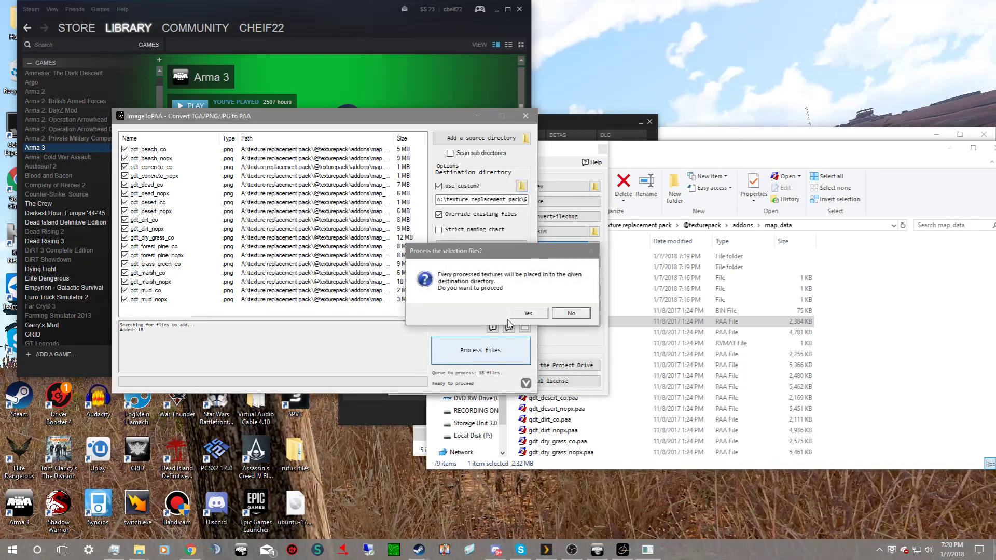
{"action": "left_click", "coordinate": [525, 314]}
{"action": "left_click", "coordinate": [357, 357]}
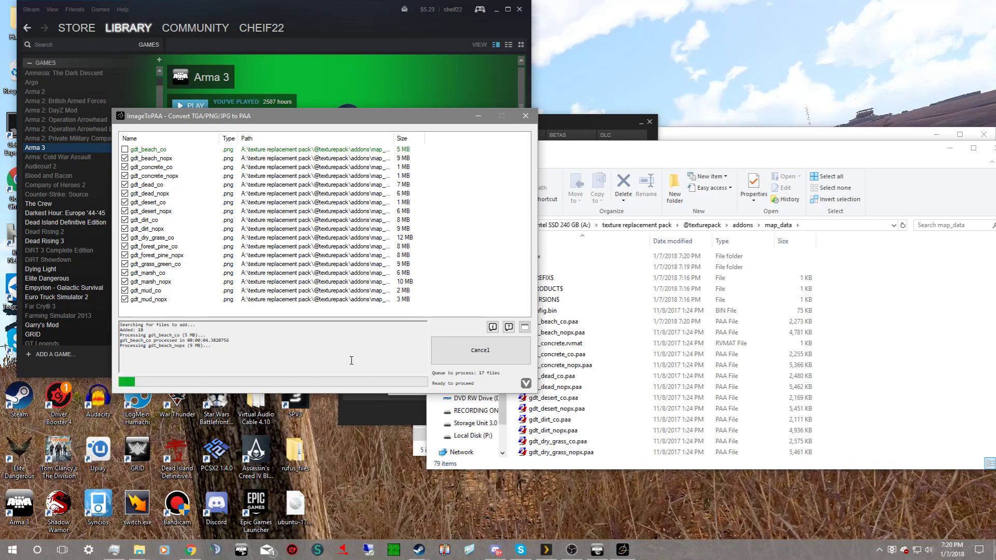
- Switch to Chrome and search Google Images for trollface in a new tab
{"action": "left_click", "coordinate": [190, 551]}
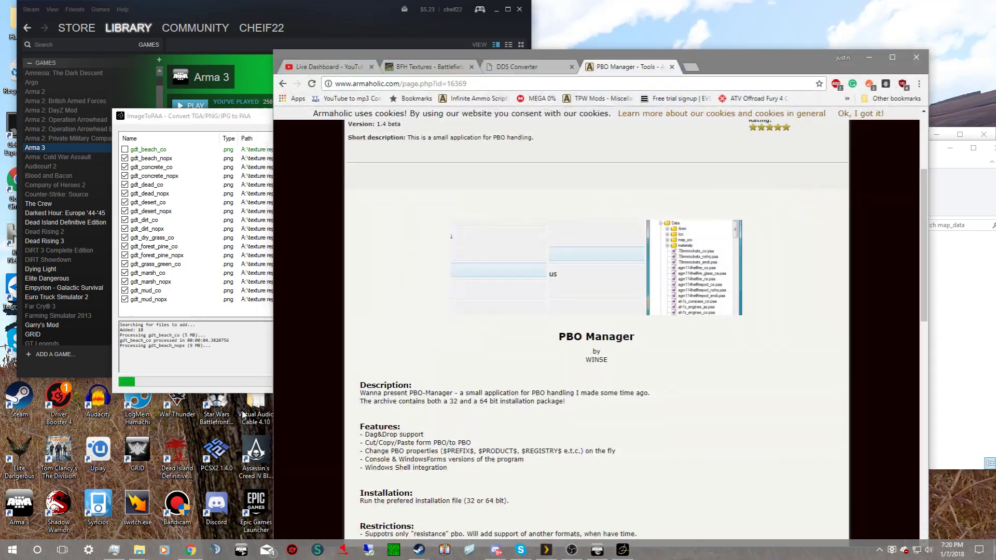
{"action": "left_click", "coordinate": [690, 69]}
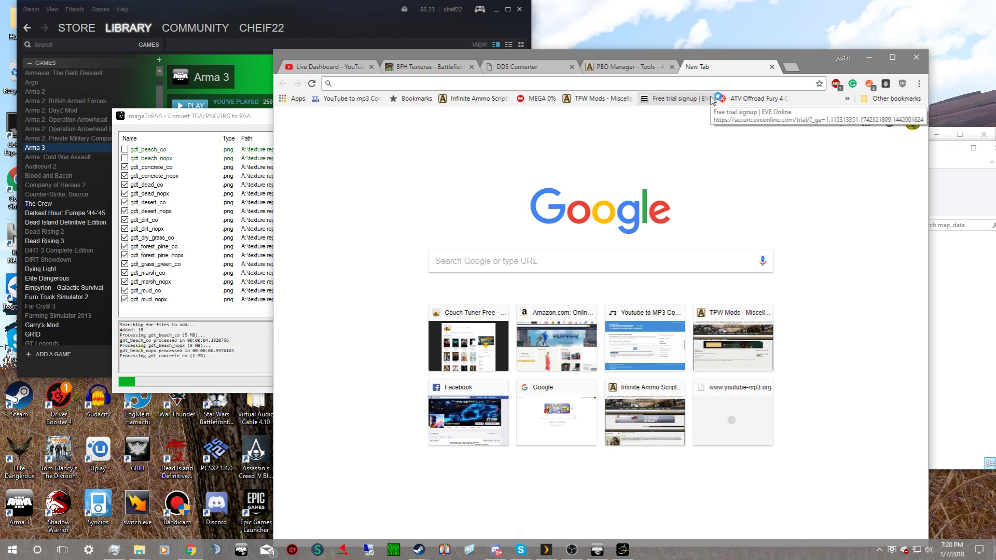
{"action": "type", "text": "trollface"}
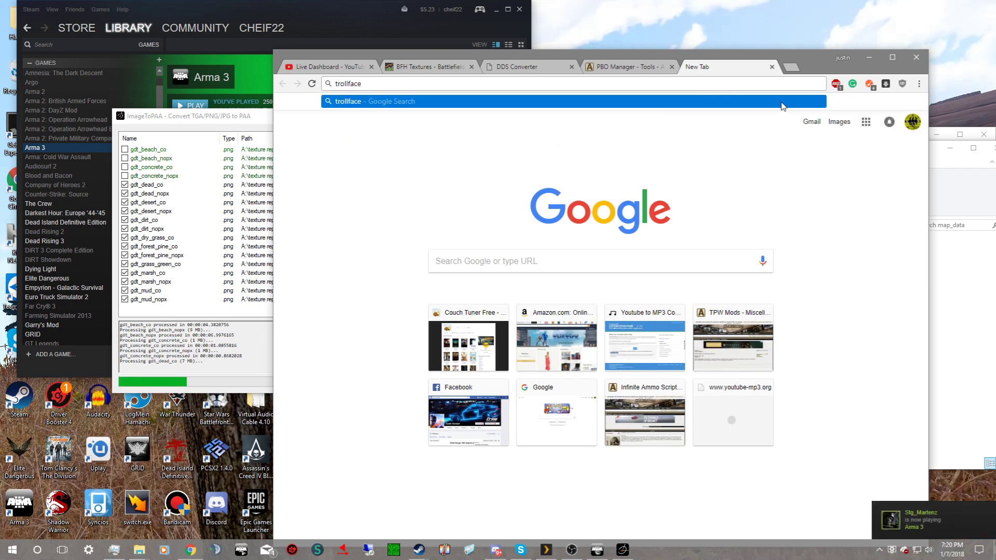
{"action": "key", "text": "Return"}
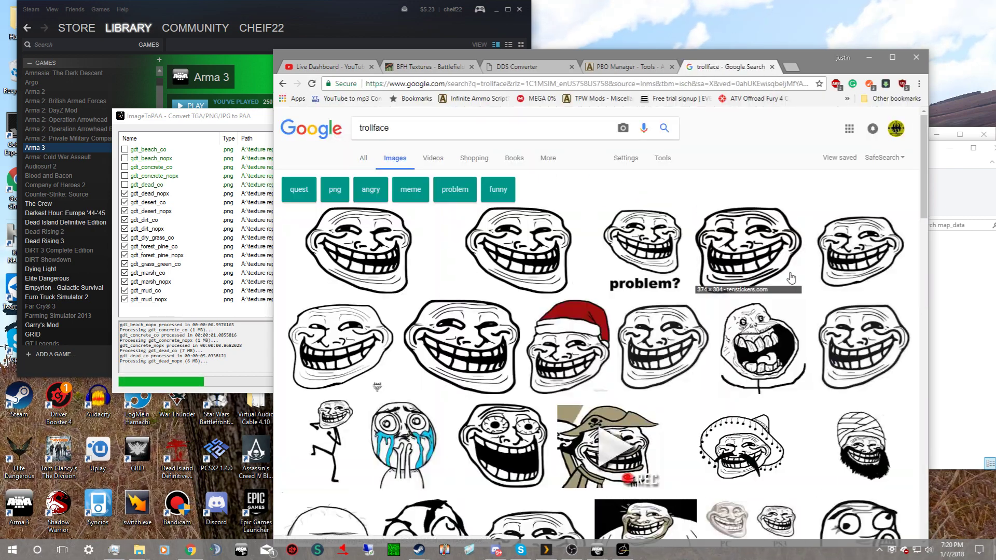
- Look through the trollface image results and open the 300 × 300 screaming face from Pinterest
{"action": "scroll", "coordinate": [790, 279], "scroll_direction": "down", "scroll_amount": 1}
{"action": "scroll", "coordinate": [793, 283], "scroll_direction": "down", "scroll_amount": 3}
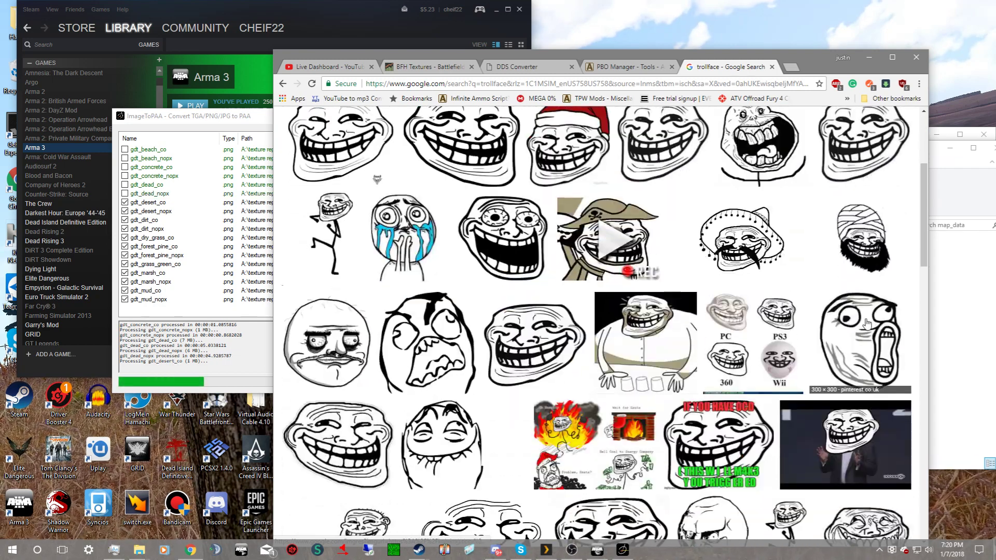
{"action": "left_click", "coordinate": [855, 321]}
{"action": "right_click", "coordinate": [856, 321]}
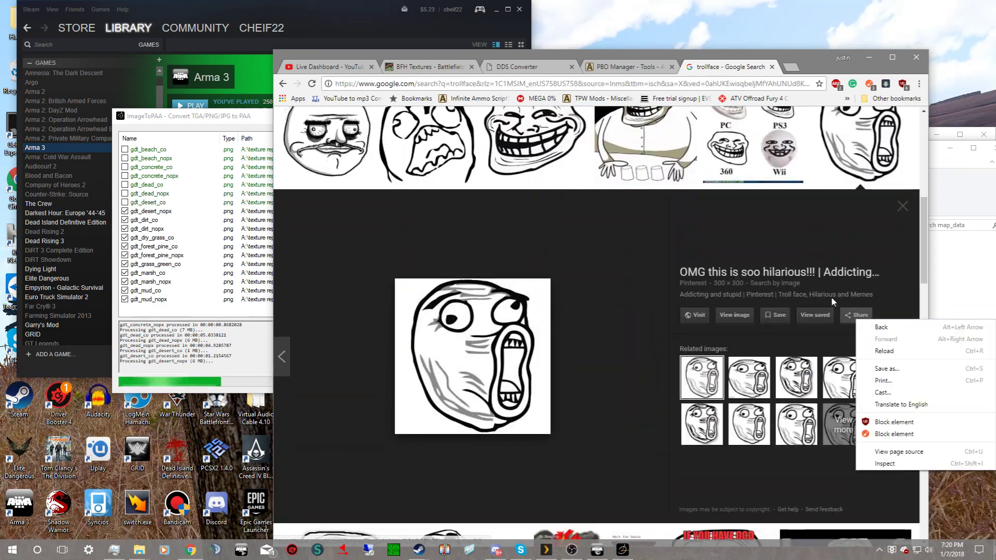
{"action": "right_click", "coordinate": [507, 356]}
{"action": "left_click", "coordinate": [562, 254]}
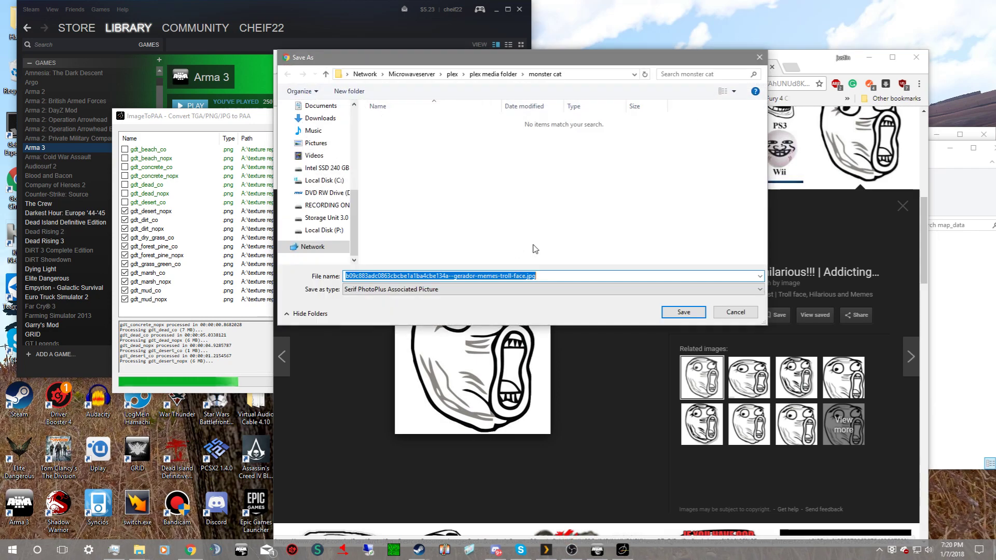
{"action": "left_click", "coordinate": [327, 205]}
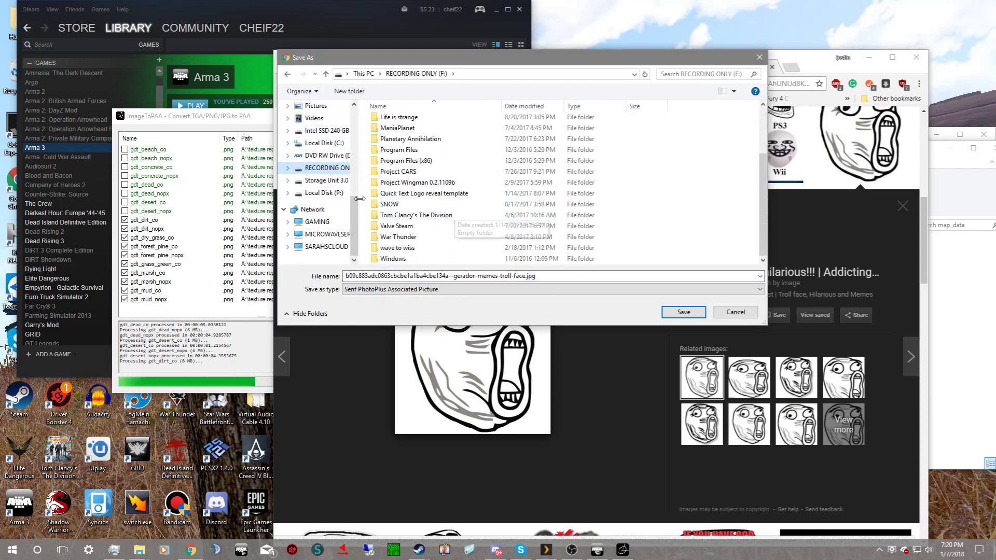
{"action": "left_click", "coordinate": [328, 156]}
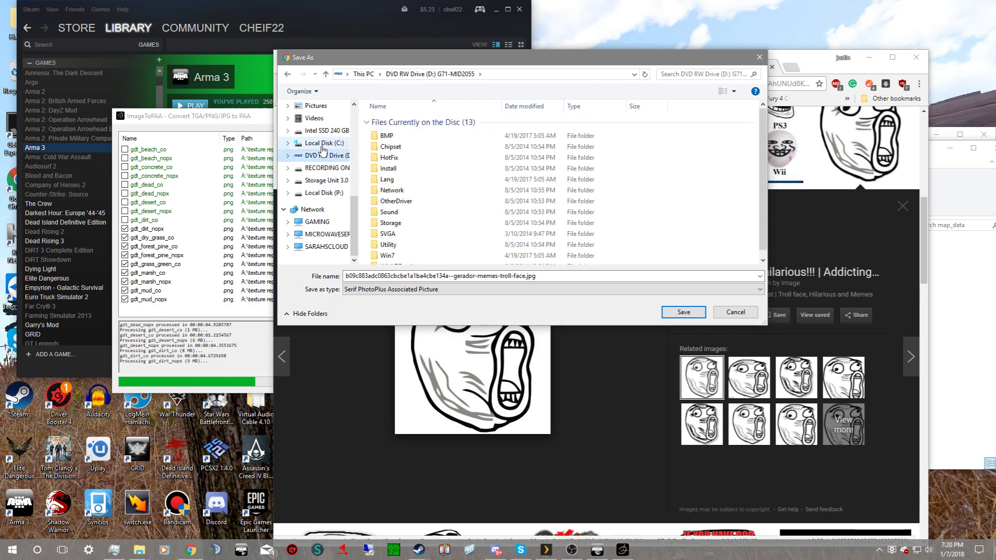
{"action": "scroll", "coordinate": [469, 208], "scroll_direction": "down", "scroll_amount": 4}
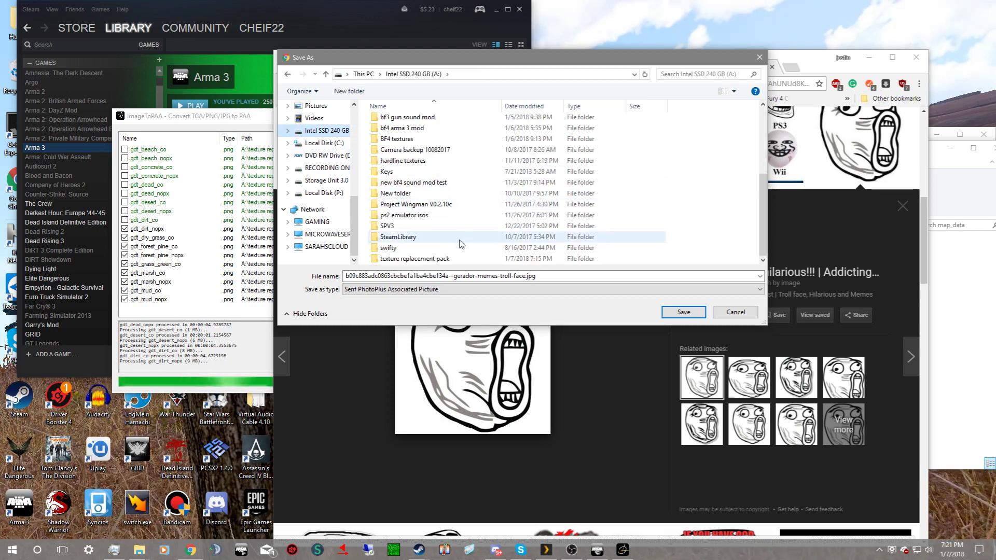
{"action": "double_click", "coordinate": [421, 258]}
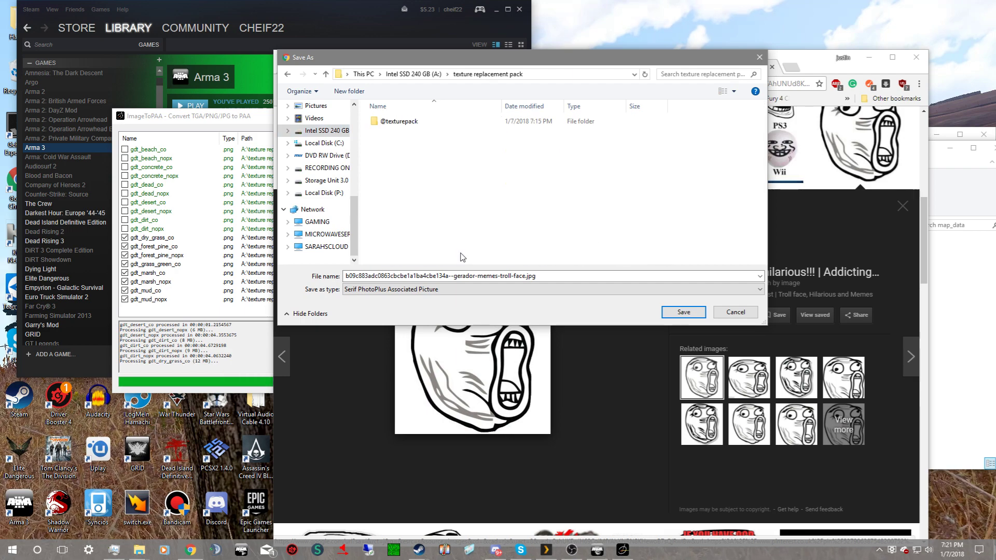
{"action": "double_click", "coordinate": [423, 120]}
{"action": "double_click", "coordinate": [424, 120]}
{"action": "double_click", "coordinate": [425, 122]}
{"action": "left_click", "coordinate": [425, 122]}
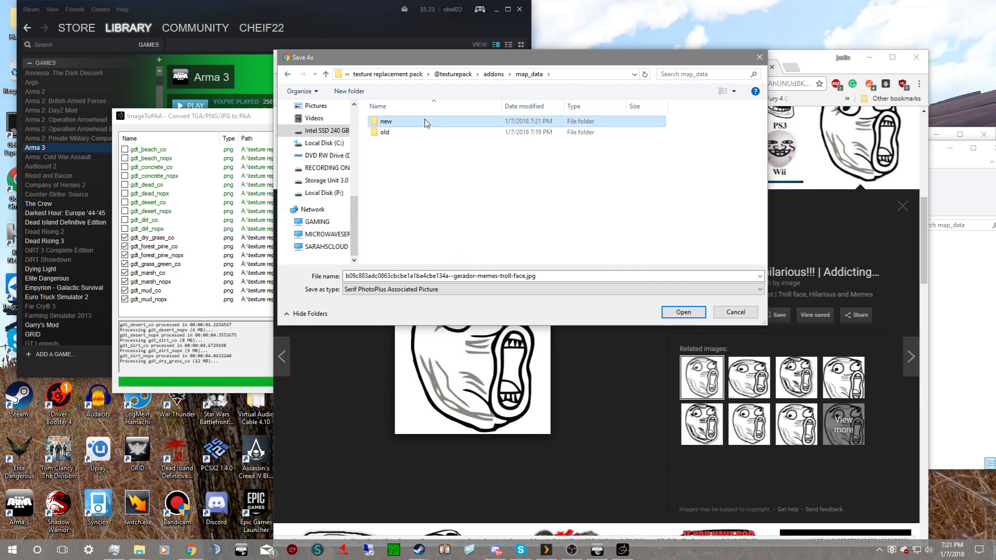
{"action": "double_click", "coordinate": [425, 122]}
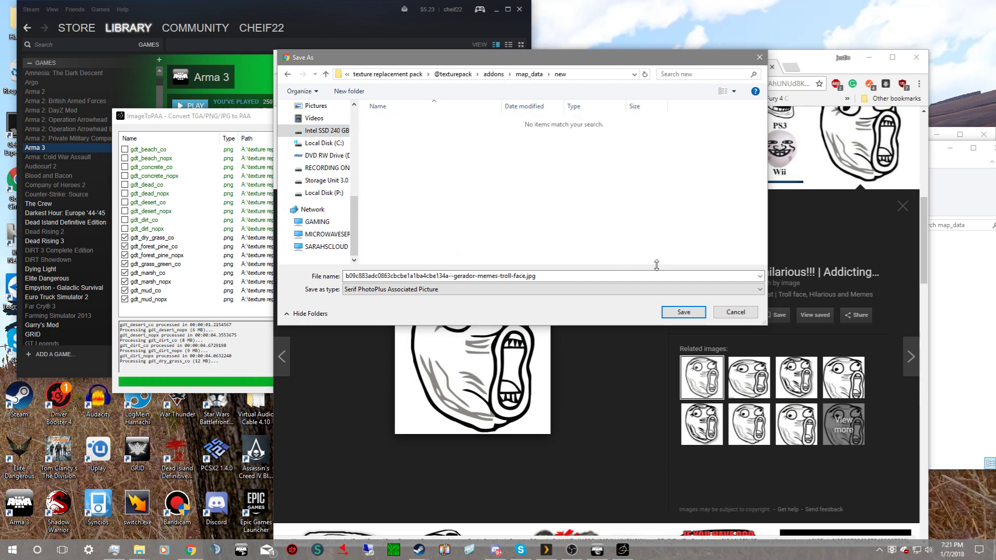
{"action": "left_click", "coordinate": [675, 311]}
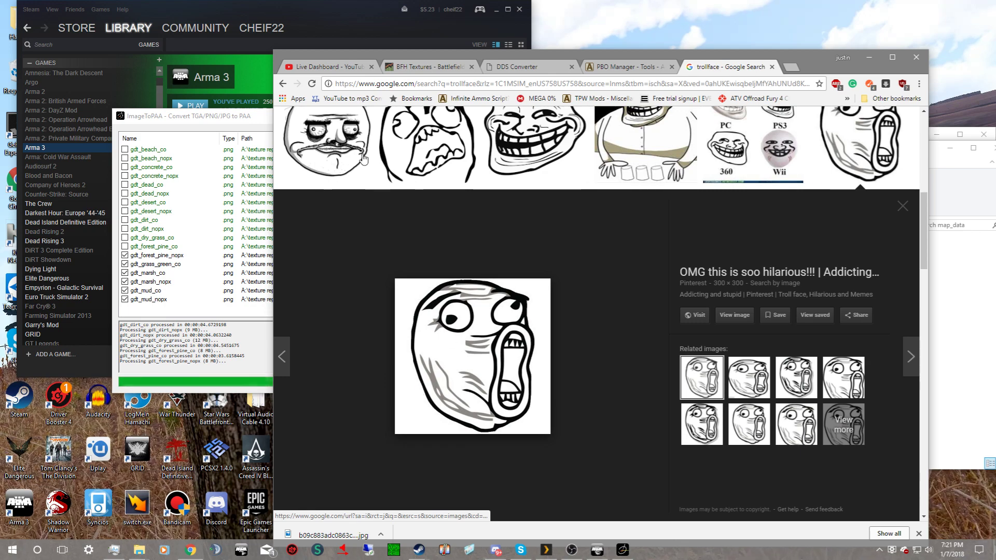
- Check the ImageToPAA conversion progress, switch to the map_data folder in File Explorer and look through the PAA textures in its old subfolder
{"action": "left_click", "coordinate": [187, 311]}
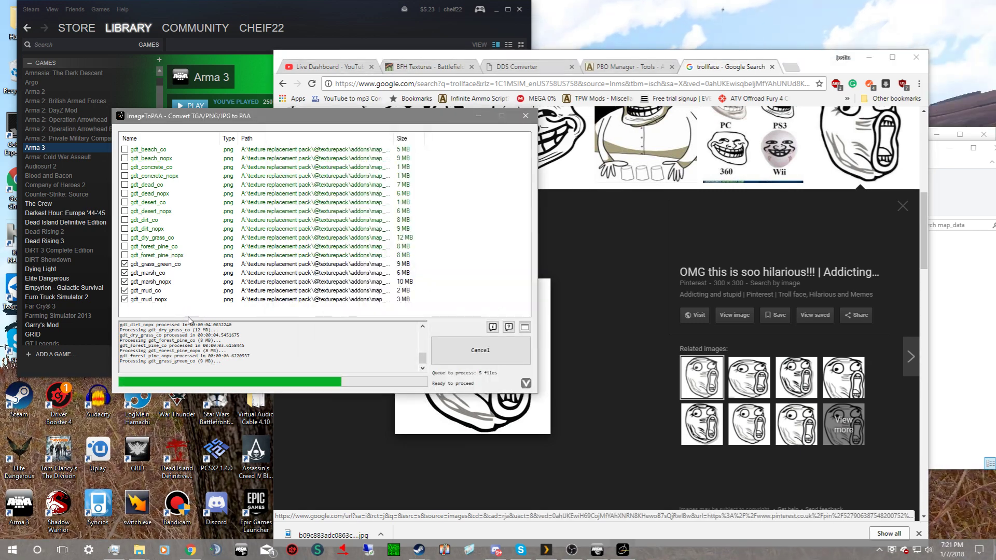
{"action": "mouse_move", "coordinate": [139, 549]}
{"action": "mouse_move", "coordinate": [177, 515]}
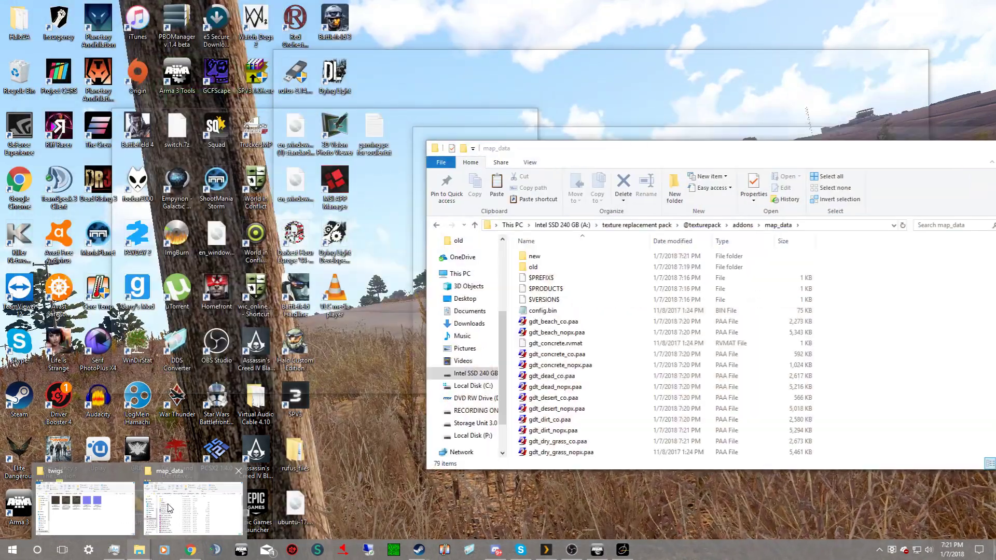
{"action": "left_click", "coordinate": [179, 513]}
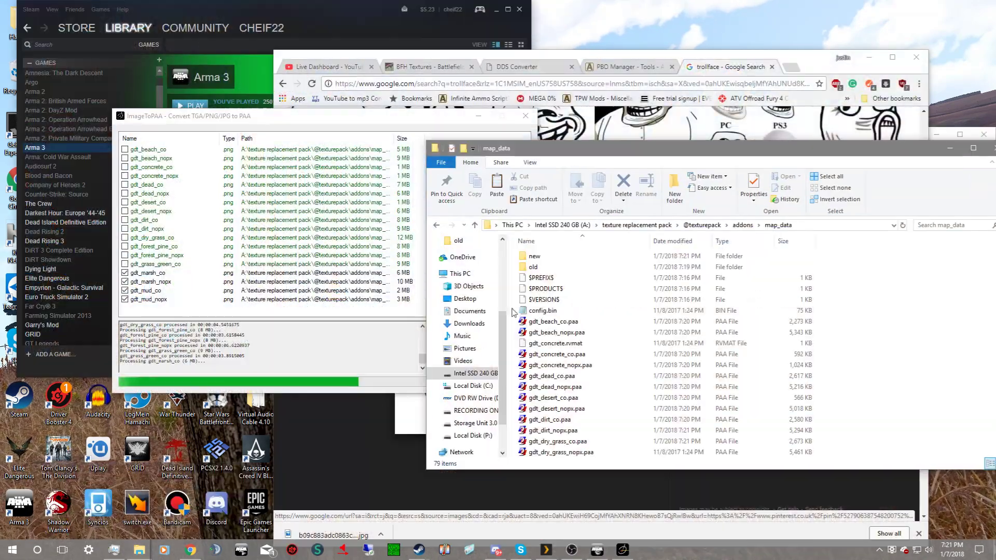
{"action": "double_click", "coordinate": [634, 267]}
{"action": "scroll", "coordinate": [631, 337], "scroll_direction": "down", "scroll_amount": 10}
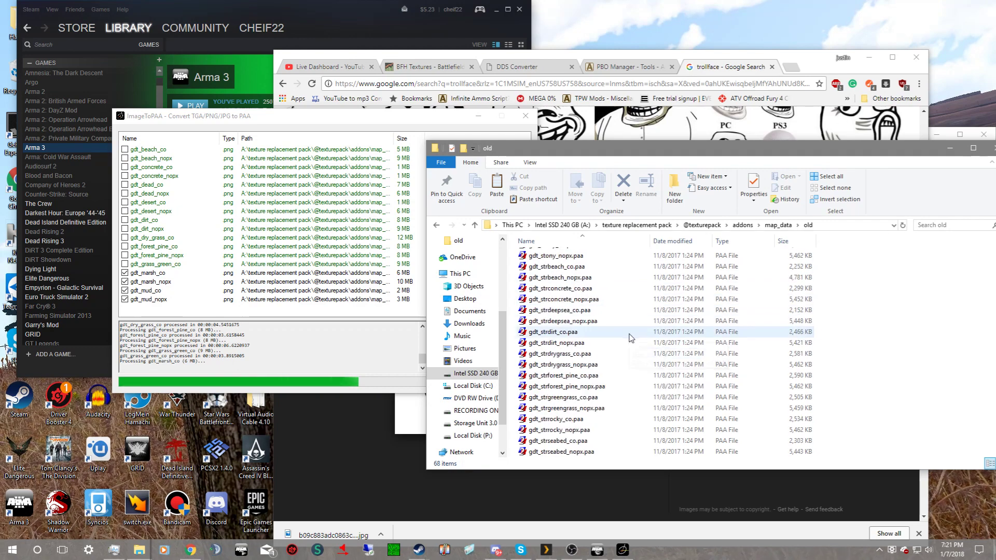
{"action": "scroll", "coordinate": [631, 337], "scroll_direction": "down", "scroll_amount": 5}
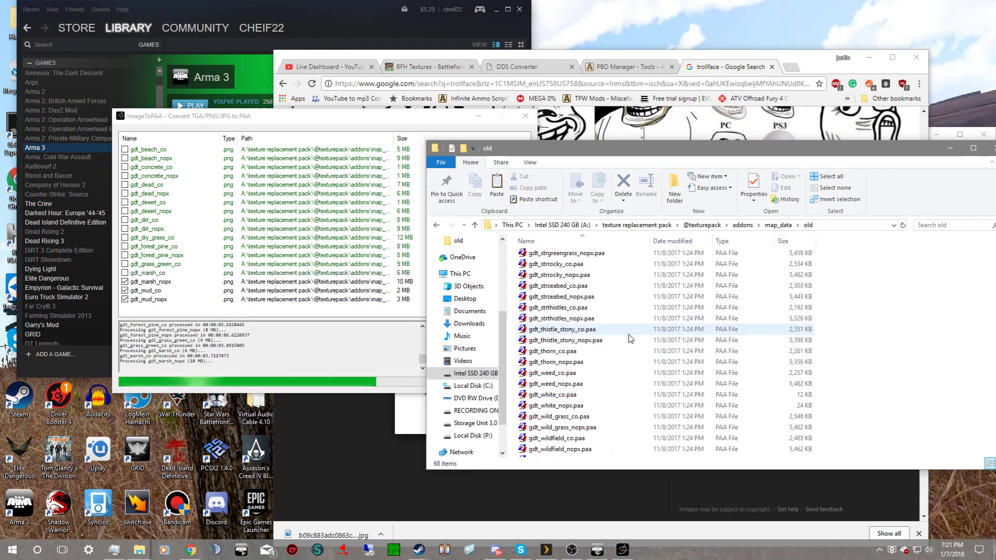
{"action": "scroll", "coordinate": [629, 340], "scroll_direction": "up", "scroll_amount": 6}
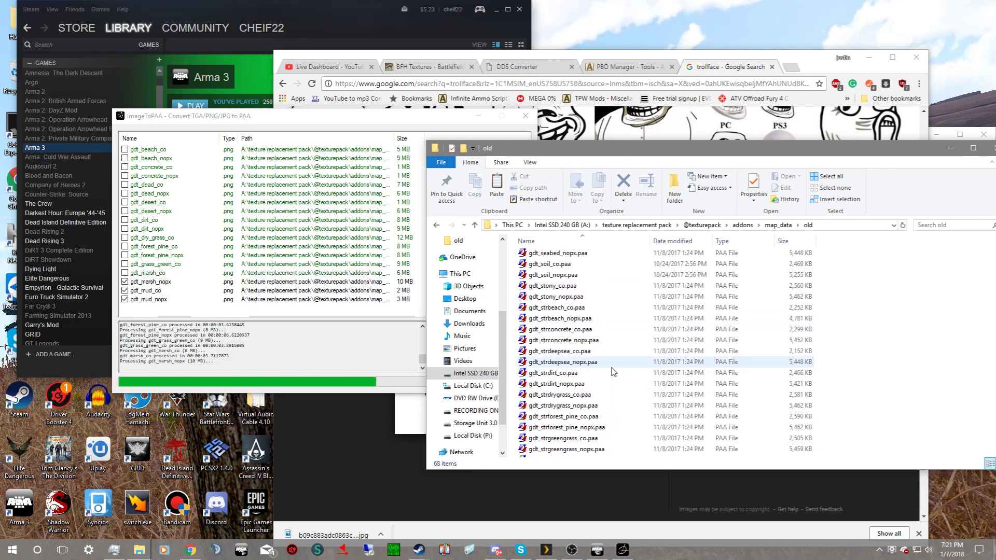
{"action": "scroll", "coordinate": [613, 372], "scroll_direction": "down", "scroll_amount": 5}
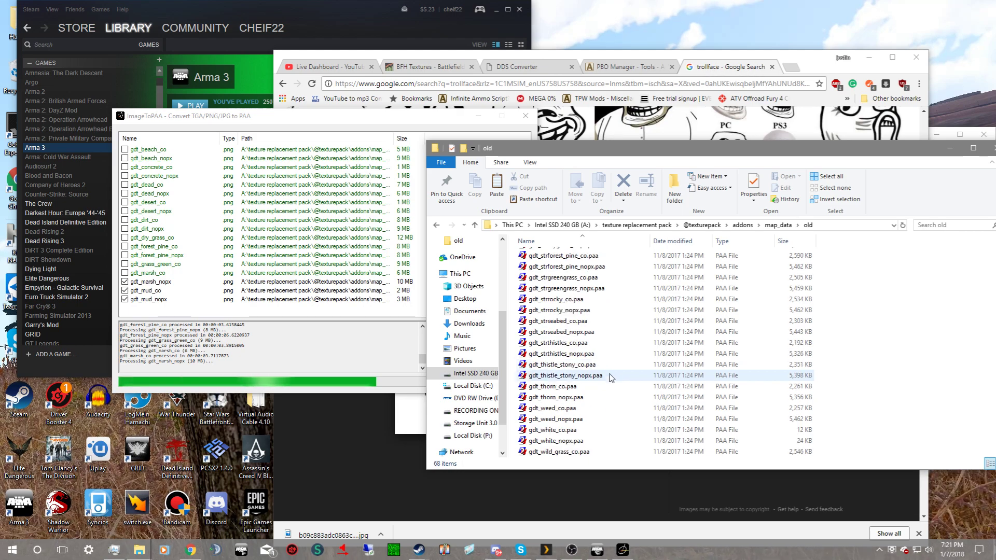
- Preview the gdt_strrocky_co, gdt_strseabed_co, gdt_strgreengrass_co and gdt_wild_grass_co textures in Texture Viewer, closing each one
{"action": "left_click", "coordinate": [574, 300]}
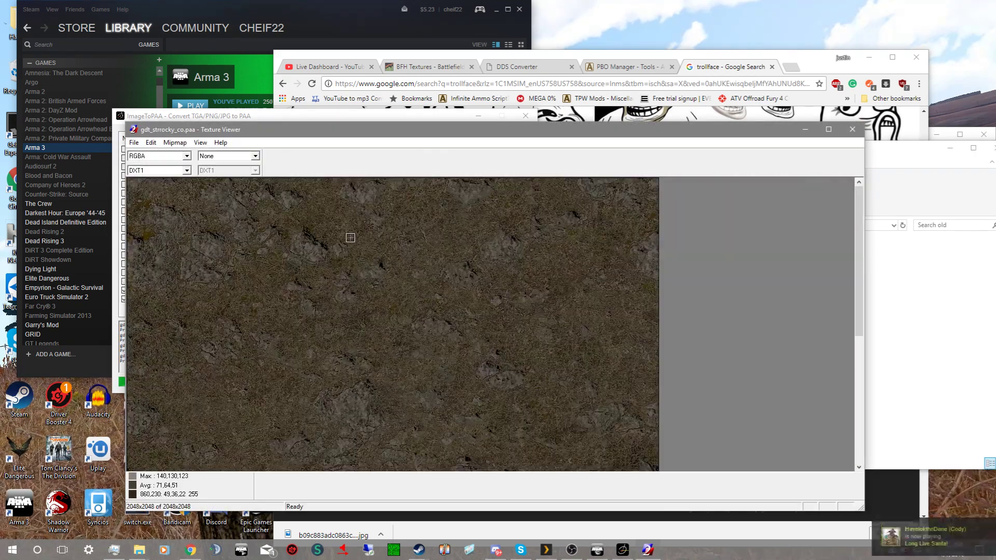
{"action": "left_click", "coordinate": [852, 129]}
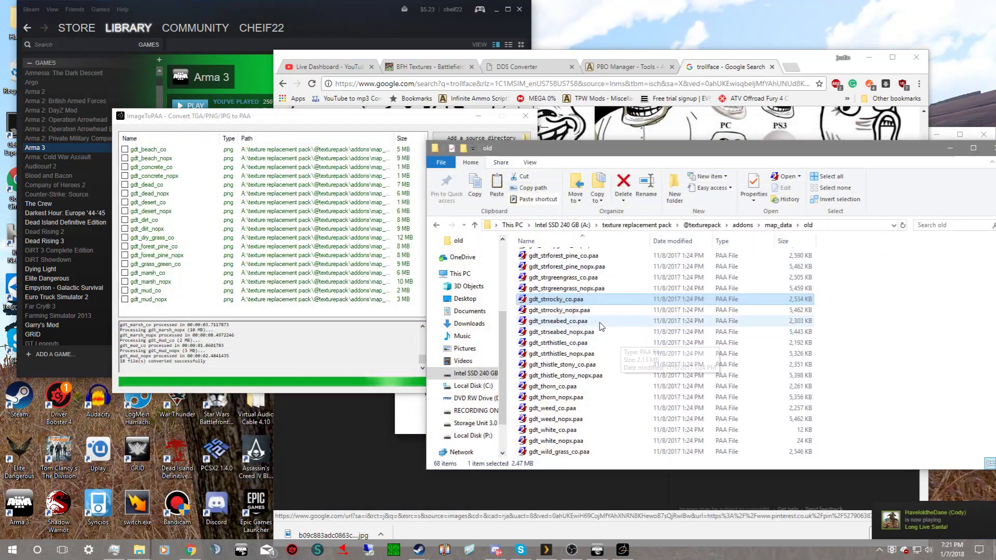
{"action": "double_click", "coordinate": [576, 325]}
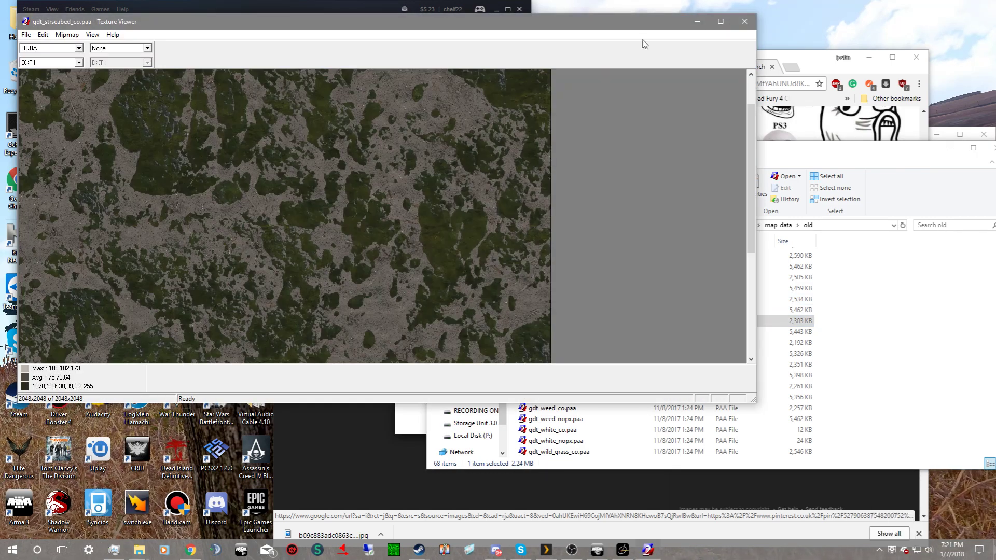
{"action": "left_click", "coordinate": [746, 23]}
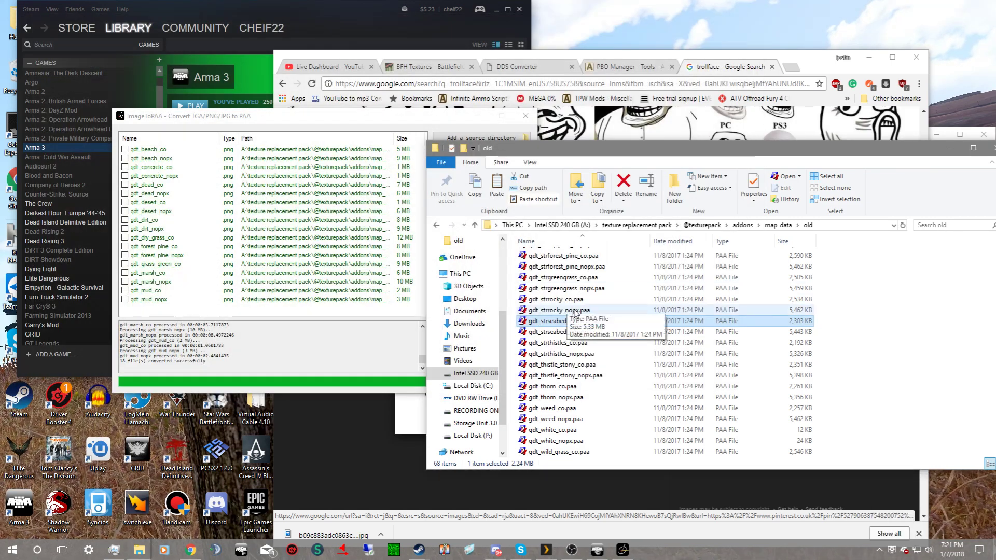
{"action": "left_click", "coordinate": [588, 278]}
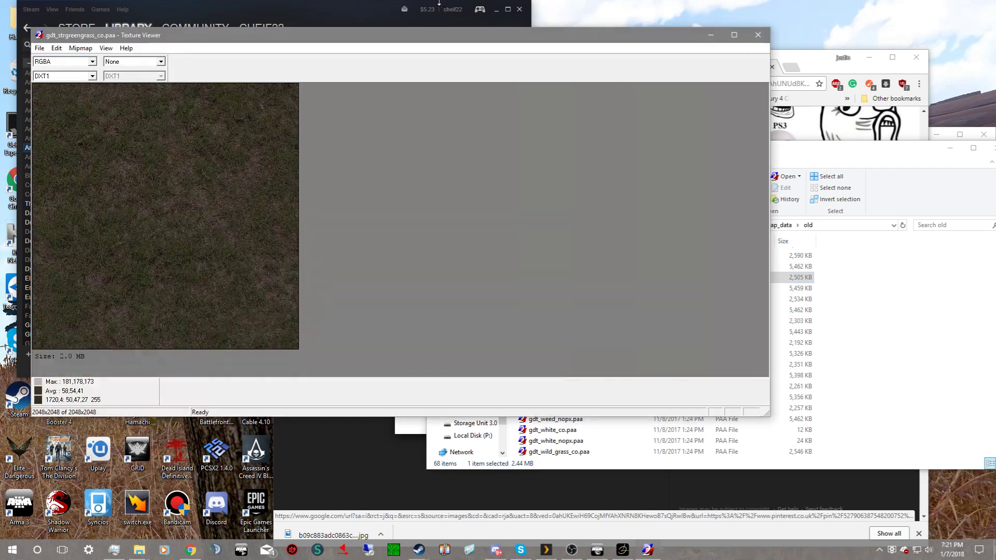
{"action": "left_click", "coordinate": [758, 35]}
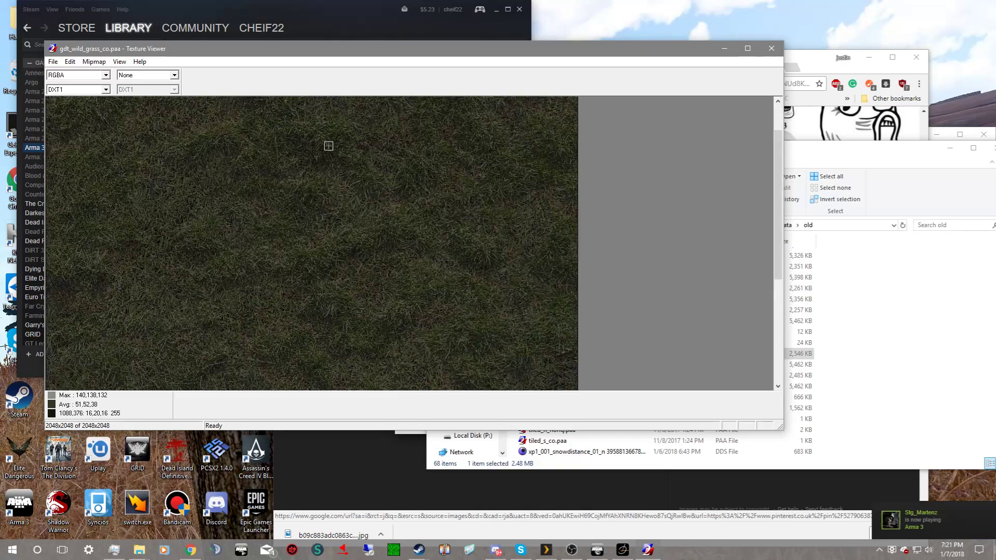
{"action": "left_click", "coordinate": [764, 48]}
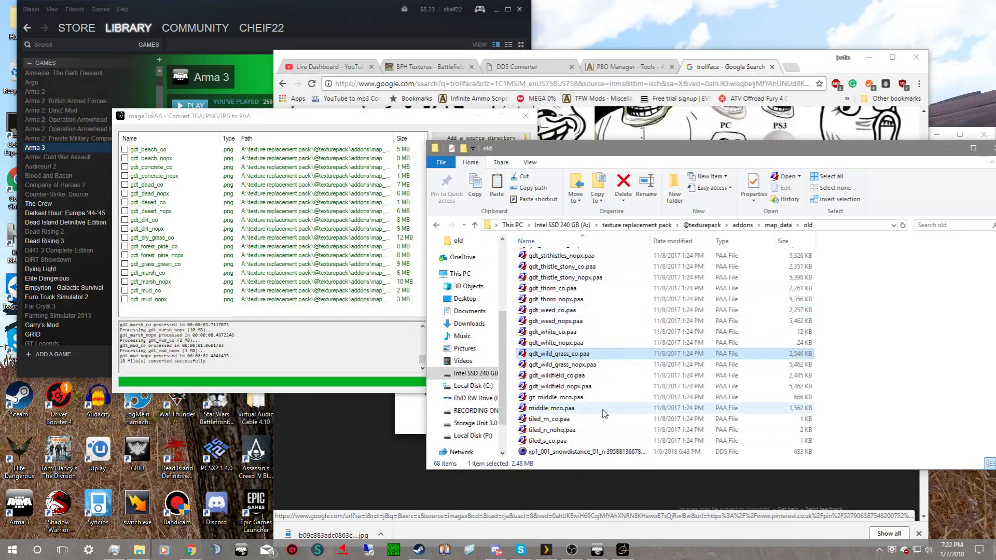
{"action": "scroll", "coordinate": [602, 351], "scroll_direction": "up", "scroll_amount": 2}
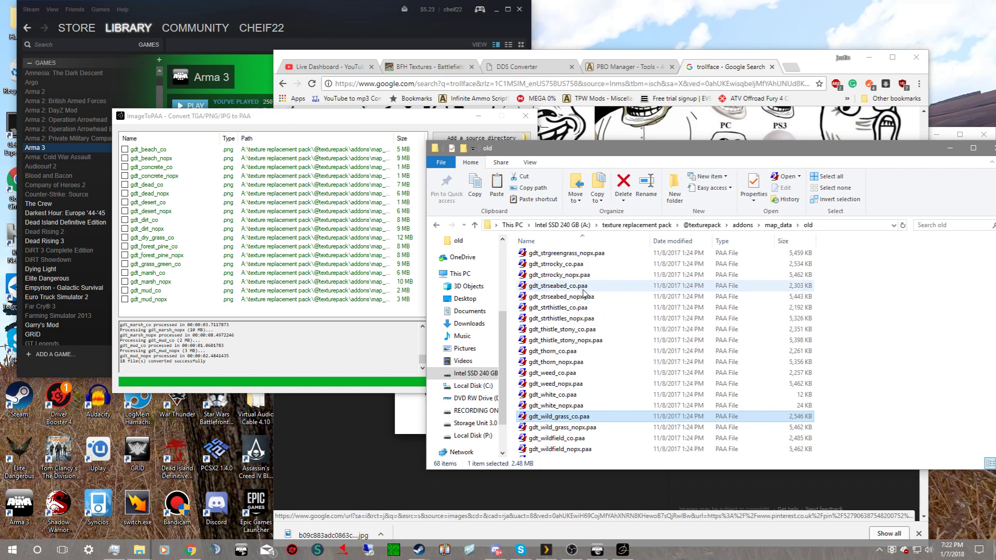
{"action": "scroll", "coordinate": [579, 290], "scroll_direction": "up", "scroll_amount": 1}
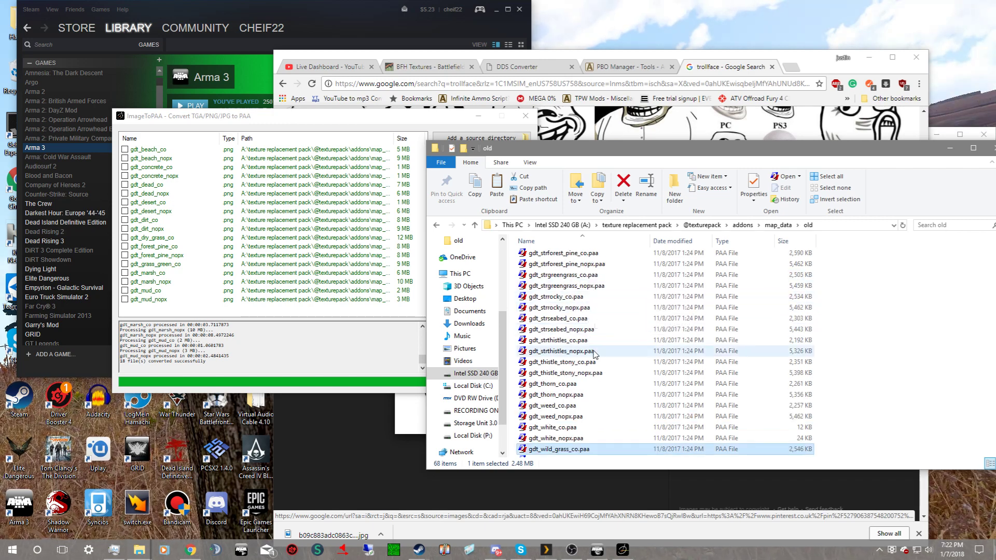
- Open gdt_thistle_stony_co.paa in Texture Viewer, inspect the ground texture at different zoom levels and close it
{"action": "double_click", "coordinate": [575, 362]}
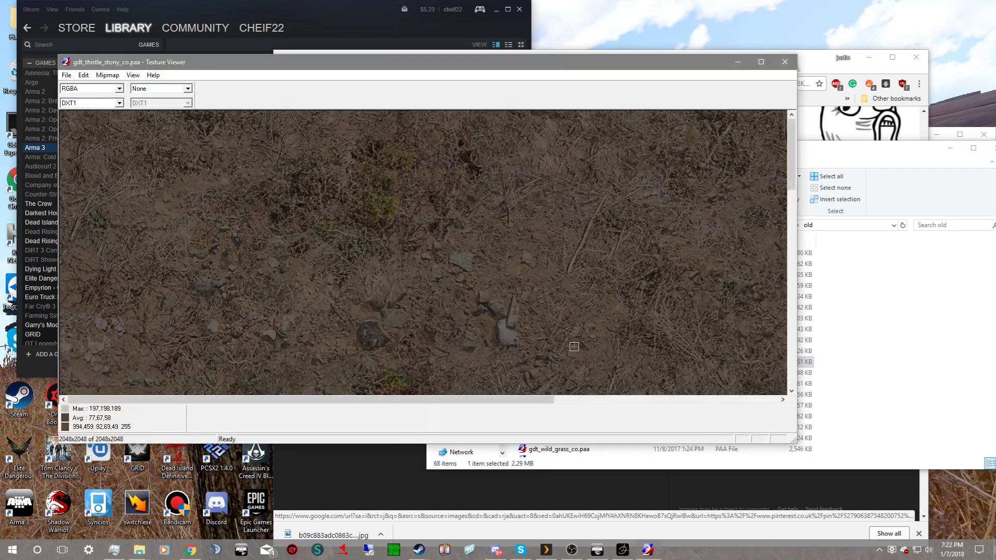
{"action": "scroll", "coordinate": [316, 169], "scroll_direction": "up", "scroll_amount": 2}
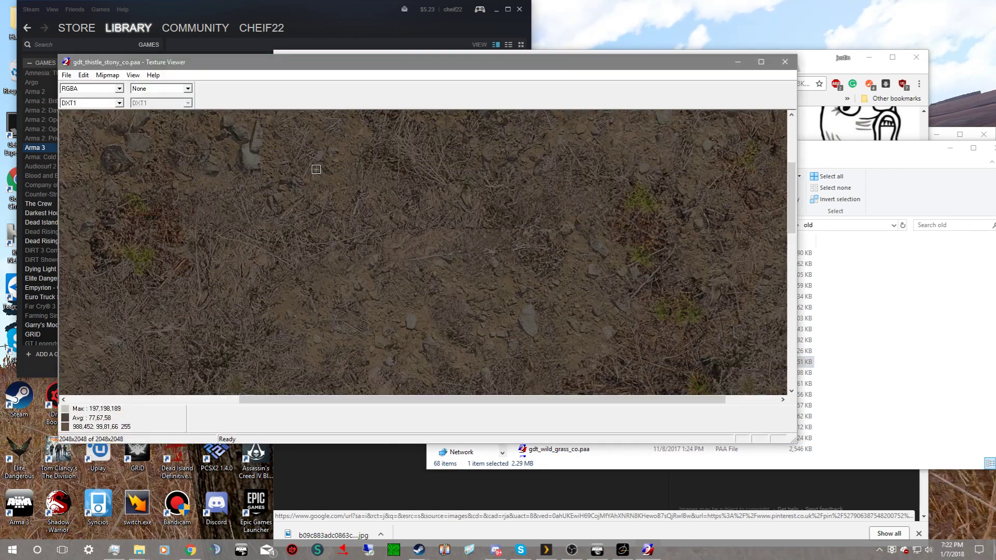
{"action": "scroll", "coordinate": [316, 169], "scroll_direction": "up", "scroll_amount": 1}
{"action": "scroll", "coordinate": [316, 169], "scroll_direction": "down", "scroll_amount": 1}
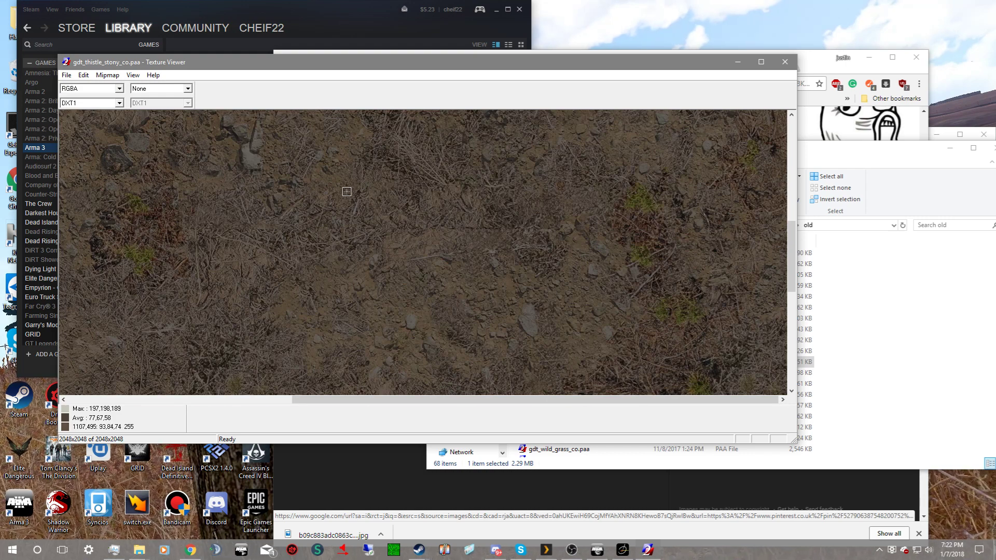
{"action": "scroll", "coordinate": [347, 191], "scroll_direction": "down", "scroll_amount": 1}
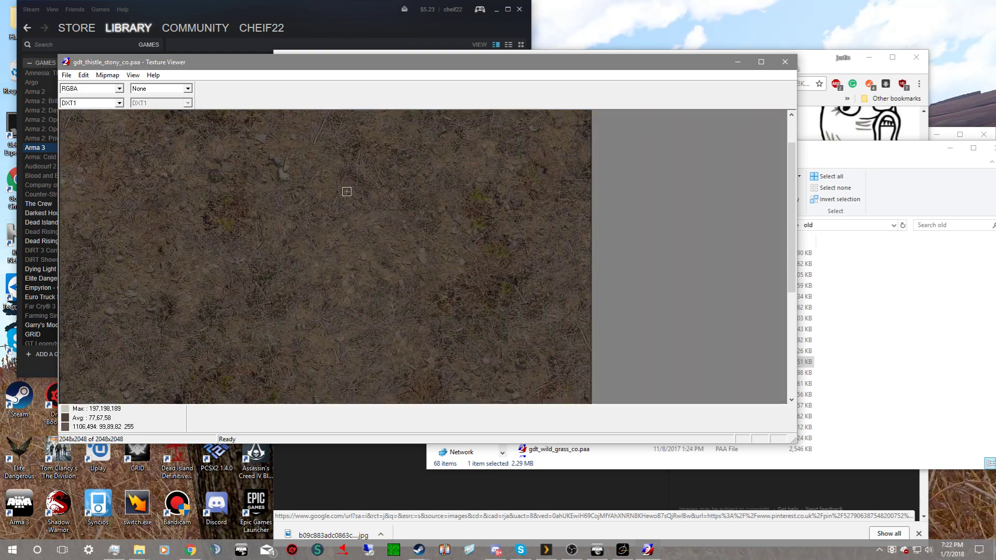
{"action": "left_click", "coordinate": [785, 61]}
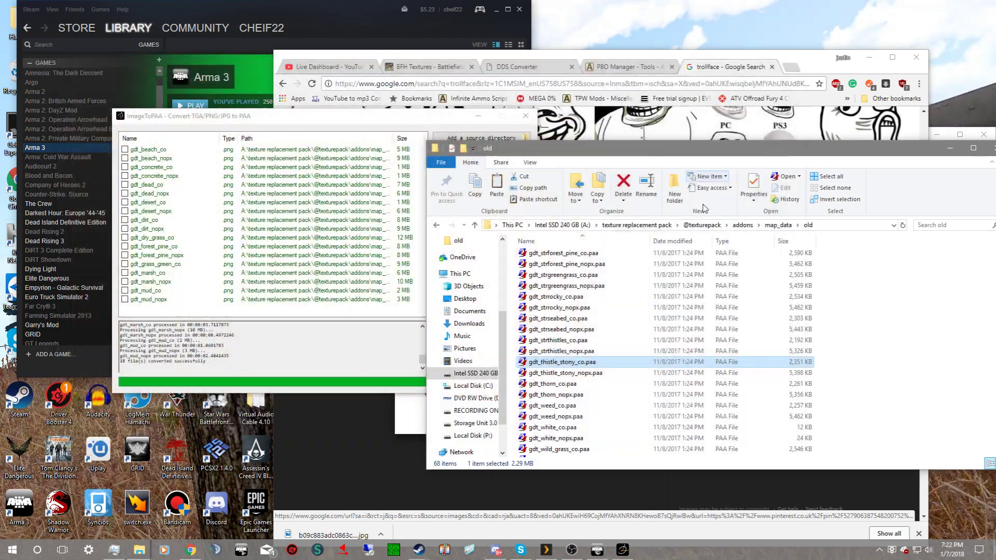
- Copy the base file name of gdt_thistle_stony_co.paa in the old folder
{"action": "right_click", "coordinate": [622, 361]}
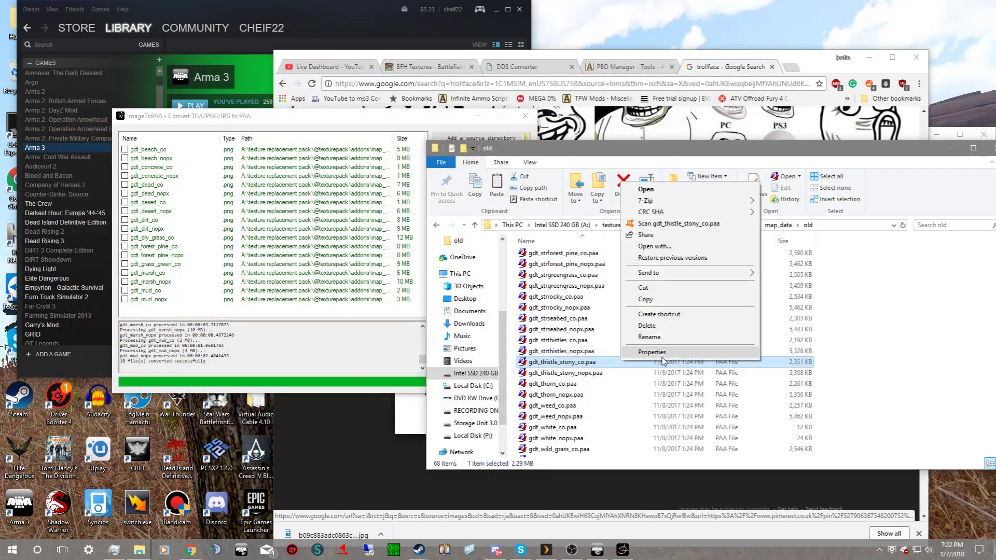
{"action": "left_click", "coordinate": [650, 337]}
{"action": "key", "text": "ctrl+c"}
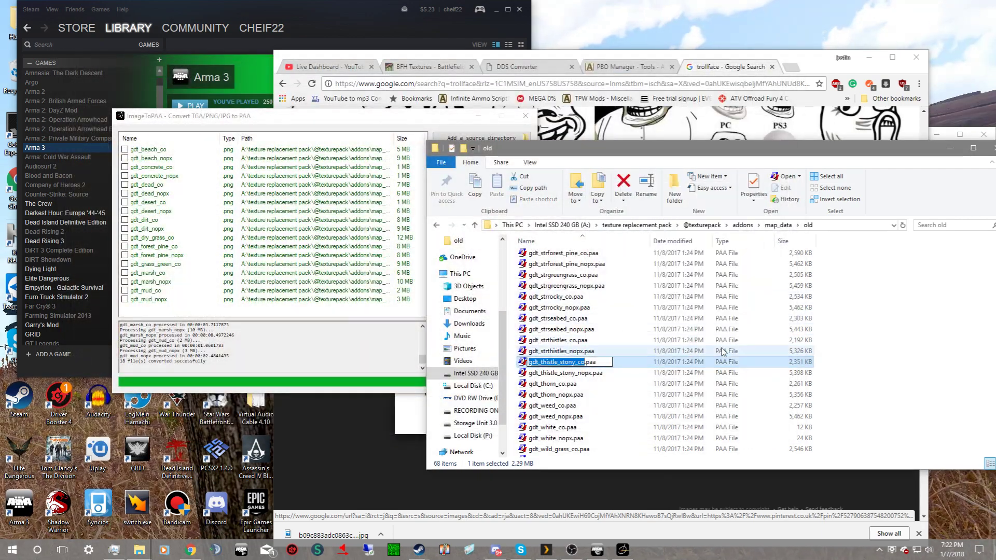
- Rename the downloaded face image in the map_data new folder as gdt_thistle_stony_co.jpg and switch to ImageToPAA
{"action": "left_click", "coordinate": [777, 225]}
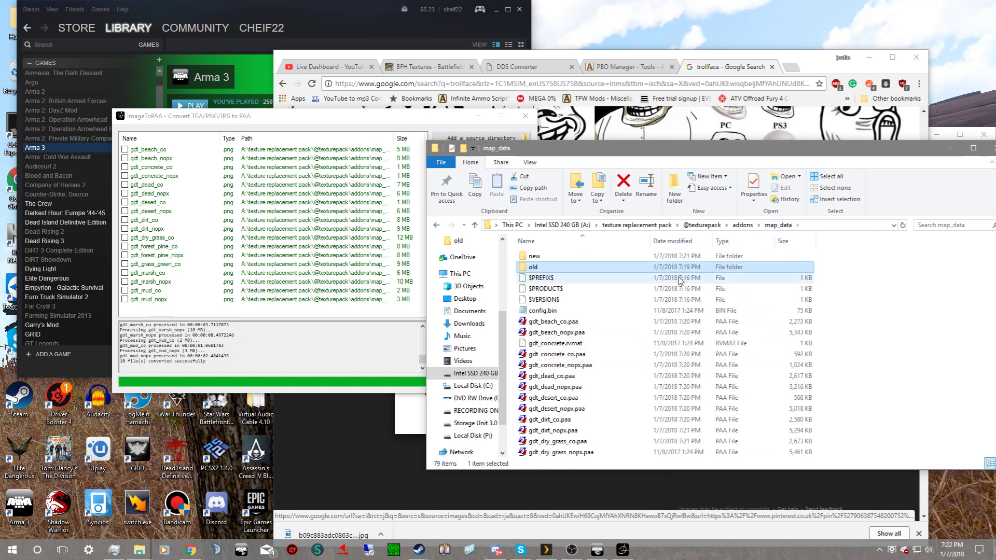
{"action": "double_click", "coordinate": [654, 255]}
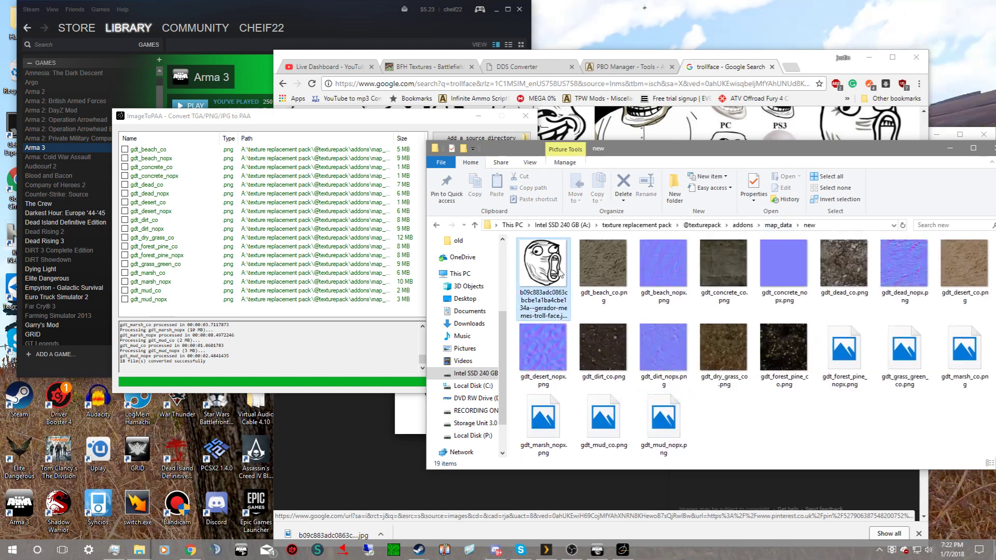
{"action": "right_click", "coordinate": [565, 269]}
{"action": "left_click", "coordinate": [645, 516]}
{"action": "key", "text": "ctrl+v"}
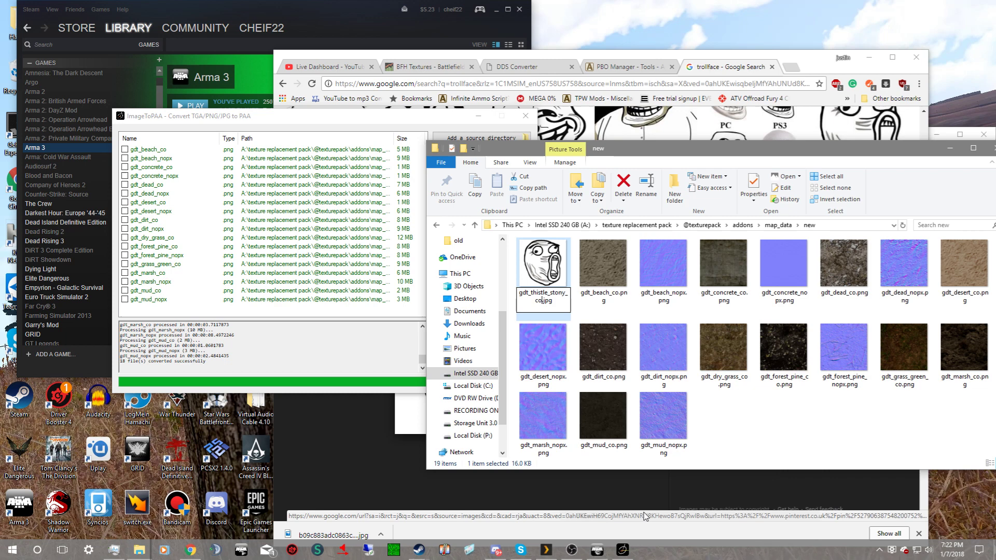
{"action": "left_click", "coordinate": [766, 396]}
{"action": "left_click", "coordinate": [311, 311]}
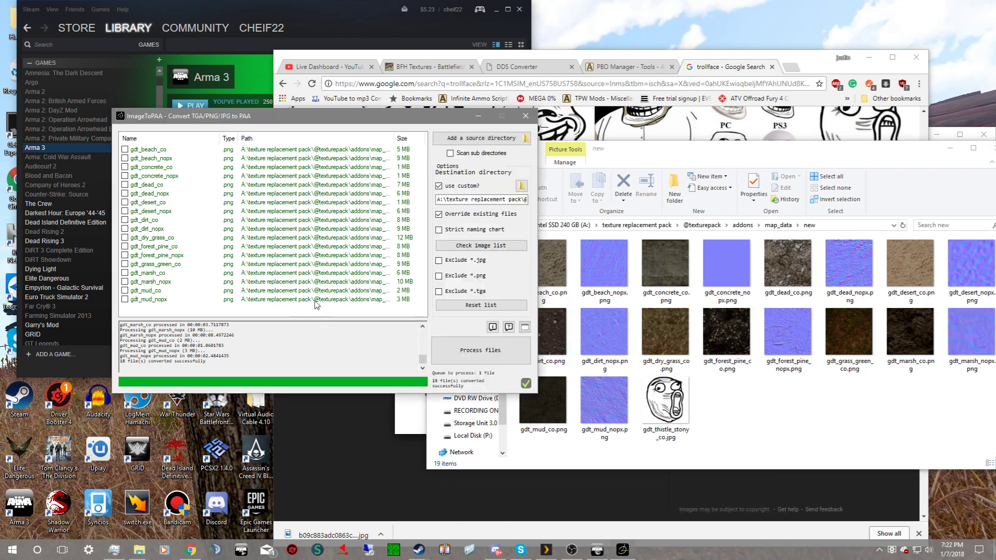
- Add the map_data new folder as a source directory in ImageToPAA and convert gdt_thistle_stony_co.jpg to PAA
{"action": "left_click", "coordinate": [482, 138]}
{"action": "scroll", "coordinate": [498, 311], "scroll_direction": "down", "scroll_amount": 5}
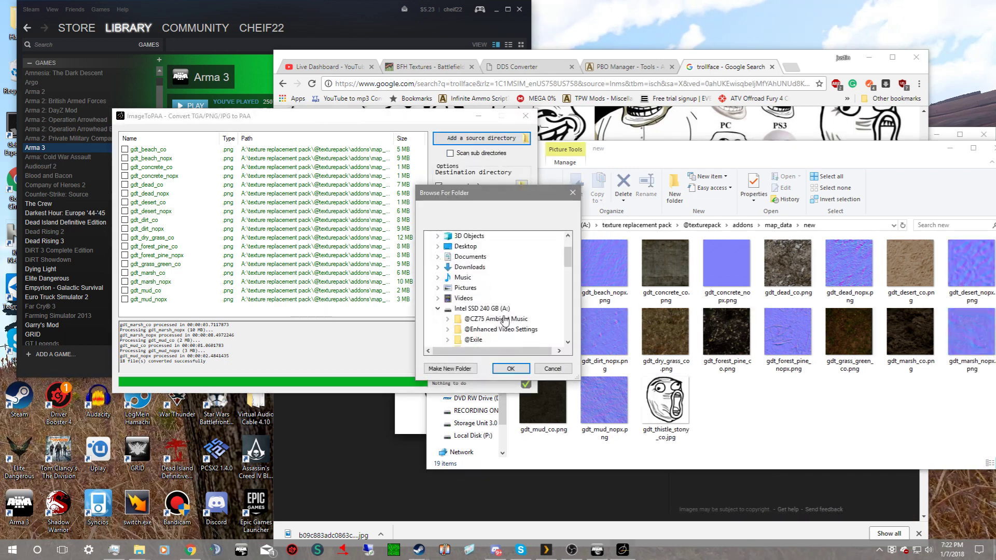
{"action": "scroll", "coordinate": [514, 344], "scroll_direction": "down", "scroll_amount": 5}
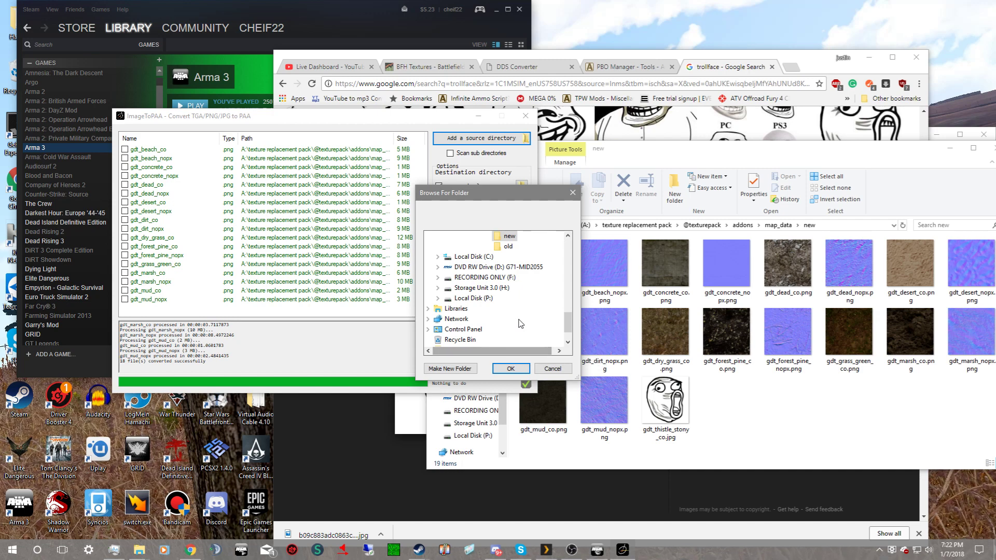
{"action": "left_click", "coordinate": [512, 369]}
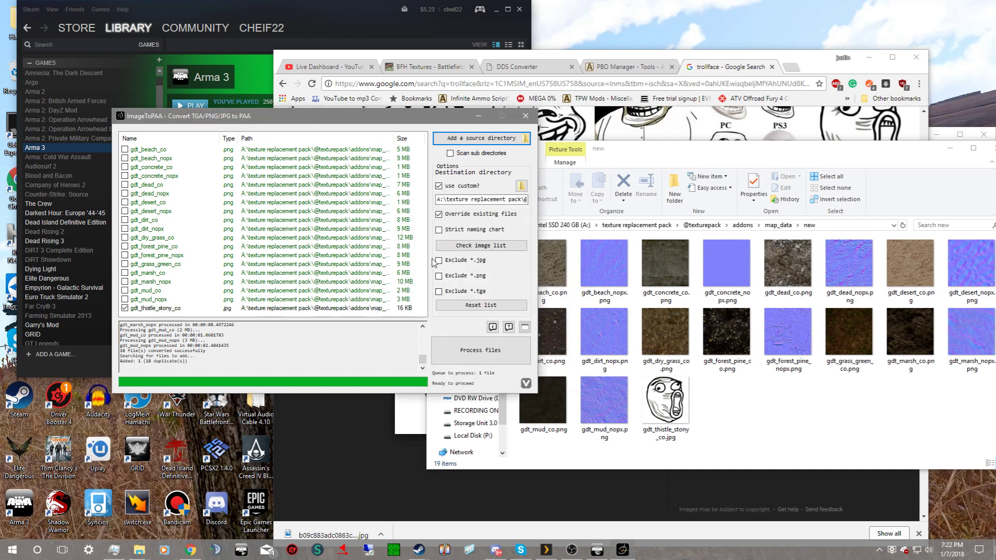
{"action": "left_click", "coordinate": [482, 355]}
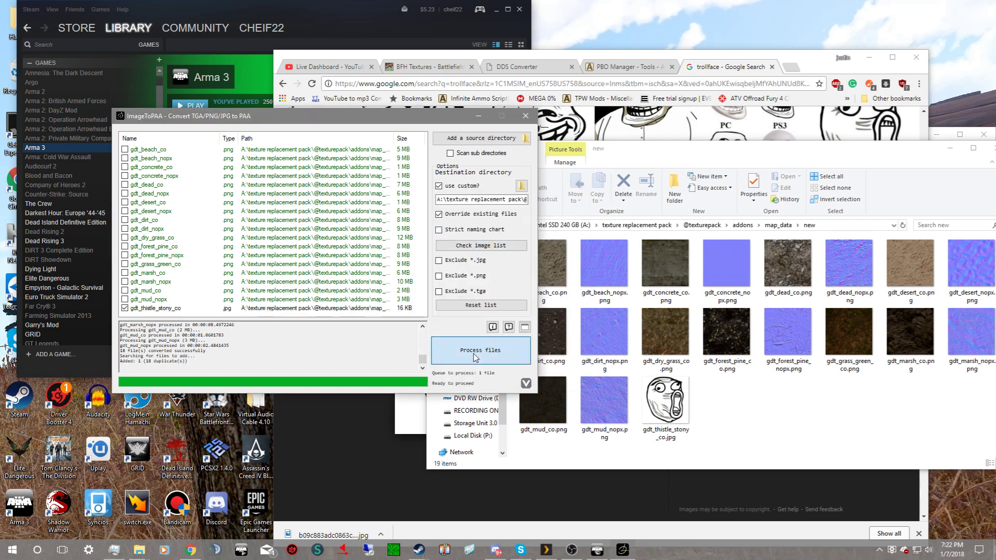
{"action": "left_click", "coordinate": [527, 314]}
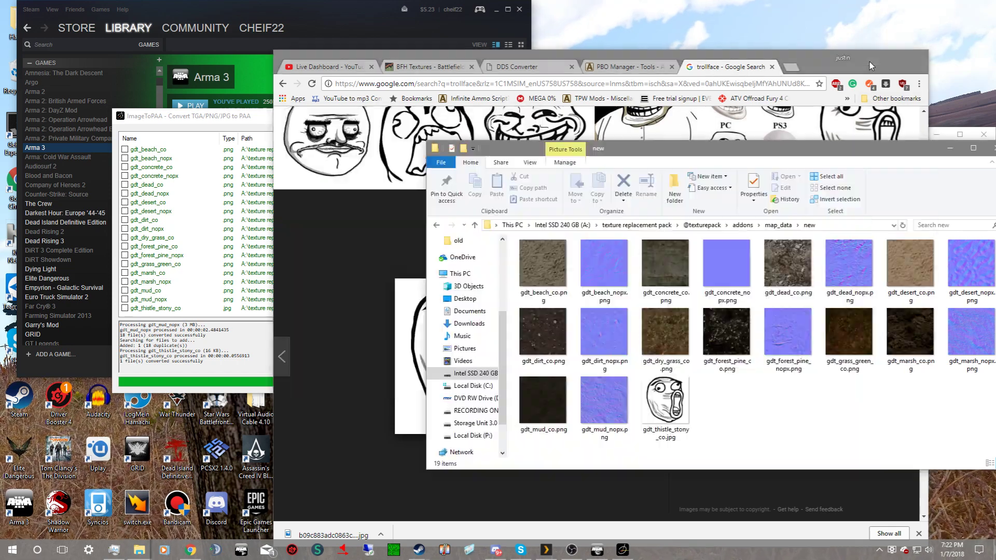
{"action": "left_click", "coordinate": [869, 57]}
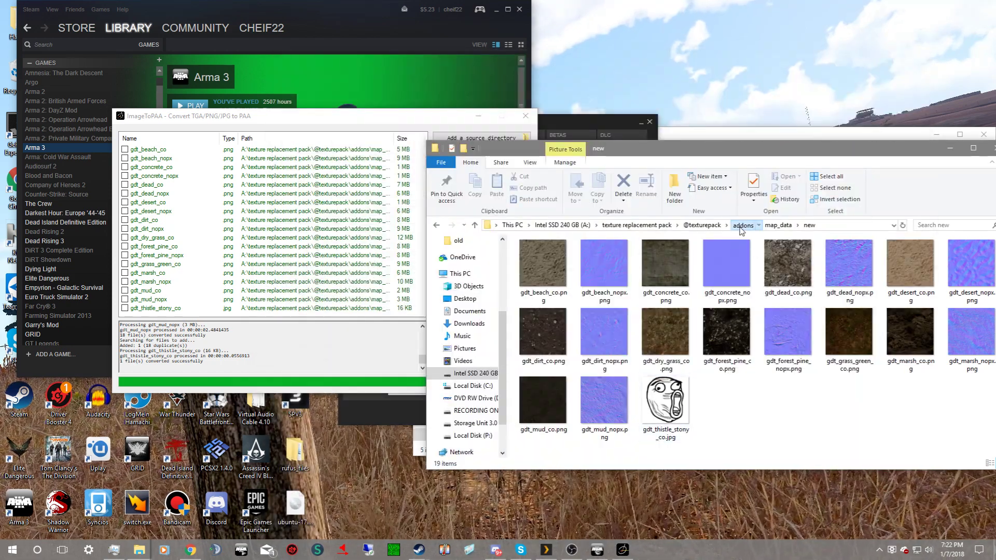
{"action": "left_click", "coordinate": [741, 224]}
{"action": "left_click", "coordinate": [646, 267]}
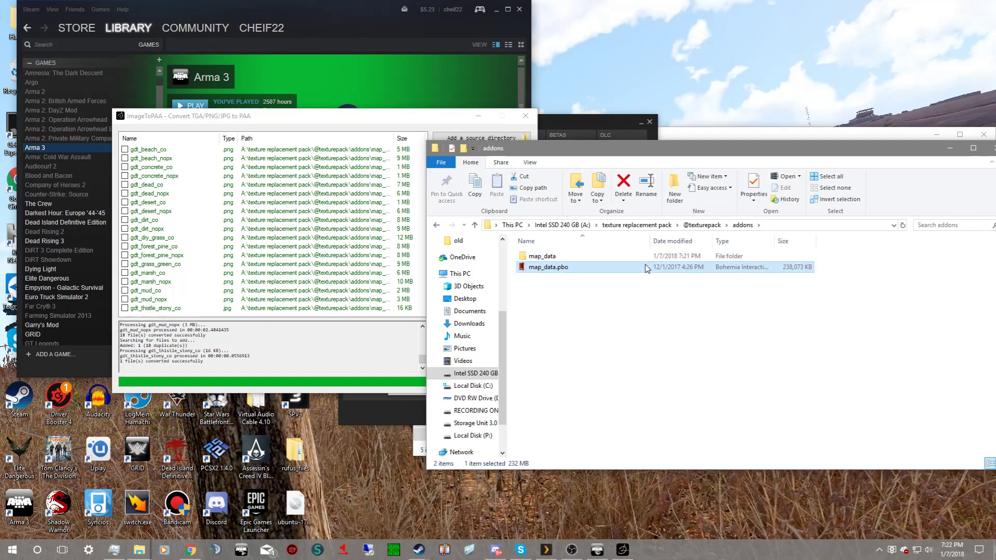
{"action": "key", "text": "Delete"}
- Open the map_data folder, check gdt_thistle_stony_co.paa in Texture Viewer and close it
{"action": "right_click", "coordinate": [617, 259]}
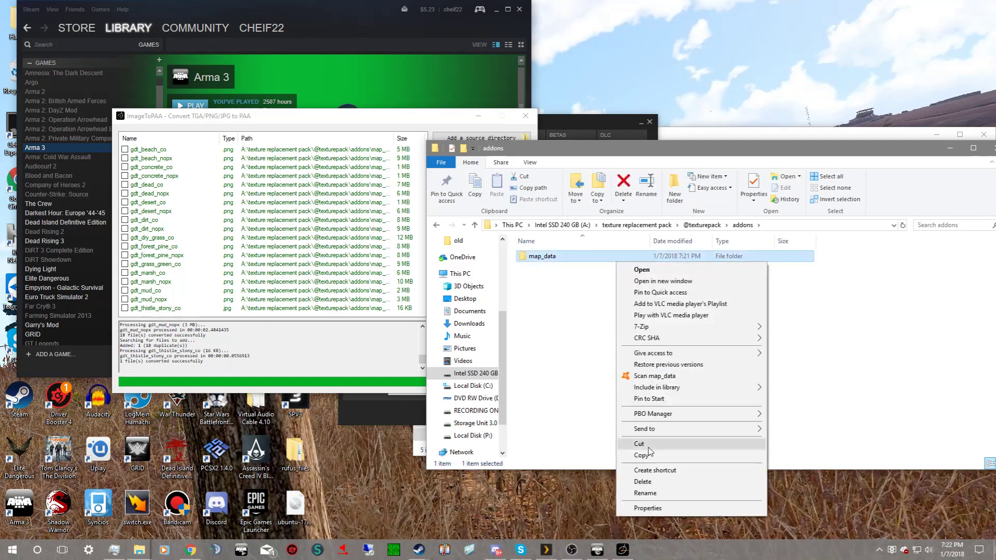
{"action": "double_click", "coordinate": [562, 257]}
{"action": "scroll", "coordinate": [611, 389], "scroll_direction": "down", "scroll_amount": 3}
{"action": "scroll", "coordinate": [612, 394], "scroll_direction": "down", "scroll_amount": 3}
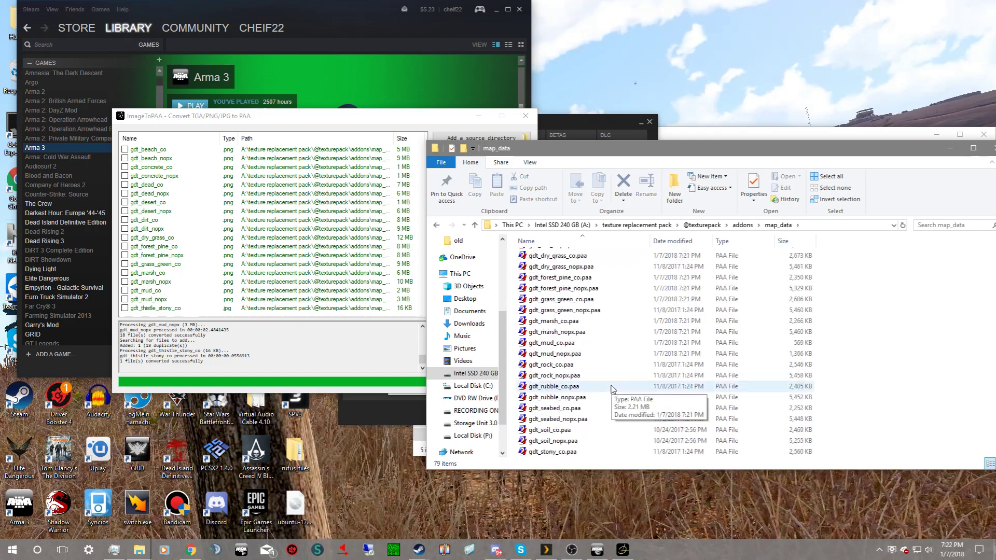
{"action": "scroll", "coordinate": [600, 414], "scroll_direction": "down", "scroll_amount": 3}
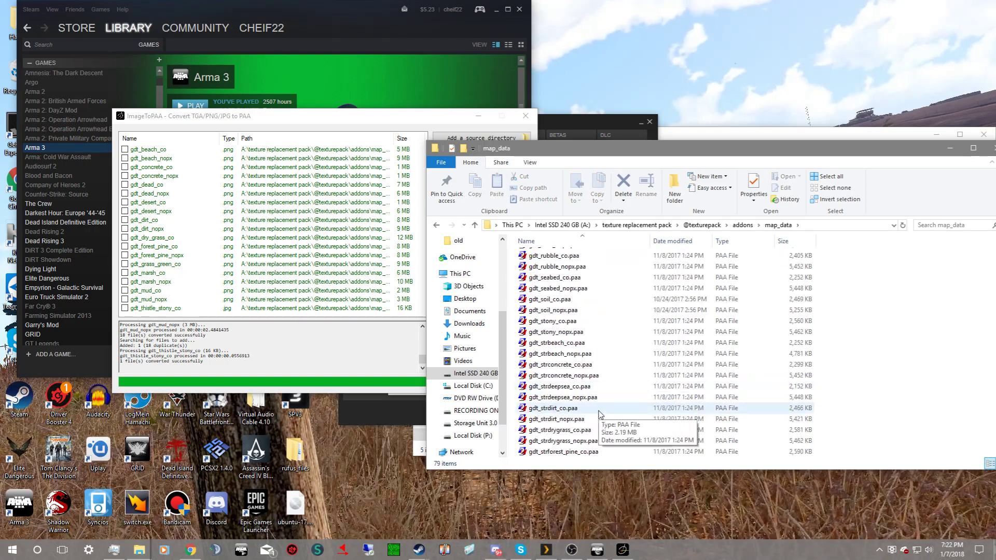
{"action": "scroll", "coordinate": [600, 430], "scroll_direction": "down", "scroll_amount": 2}
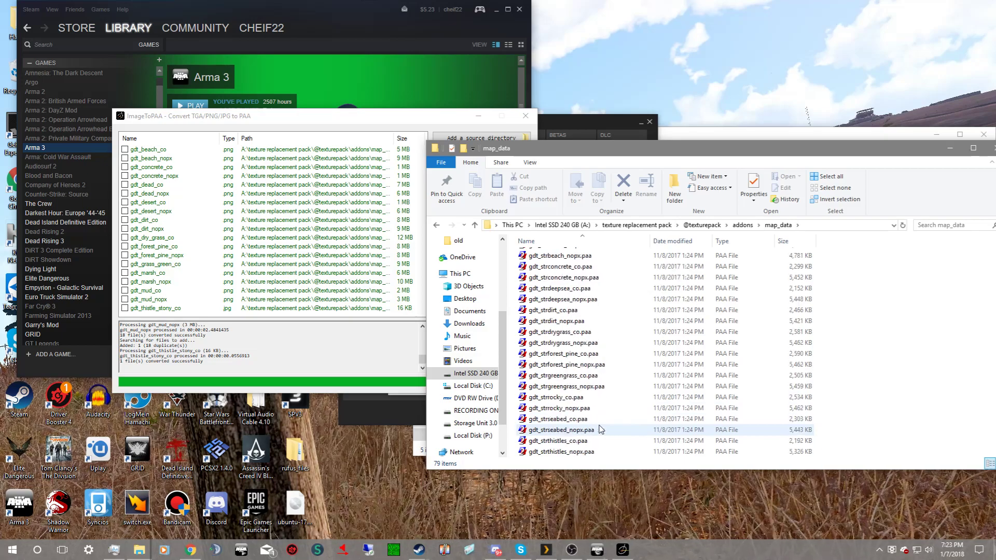
{"action": "scroll", "coordinate": [600, 430], "scroll_direction": "down", "scroll_amount": 1}
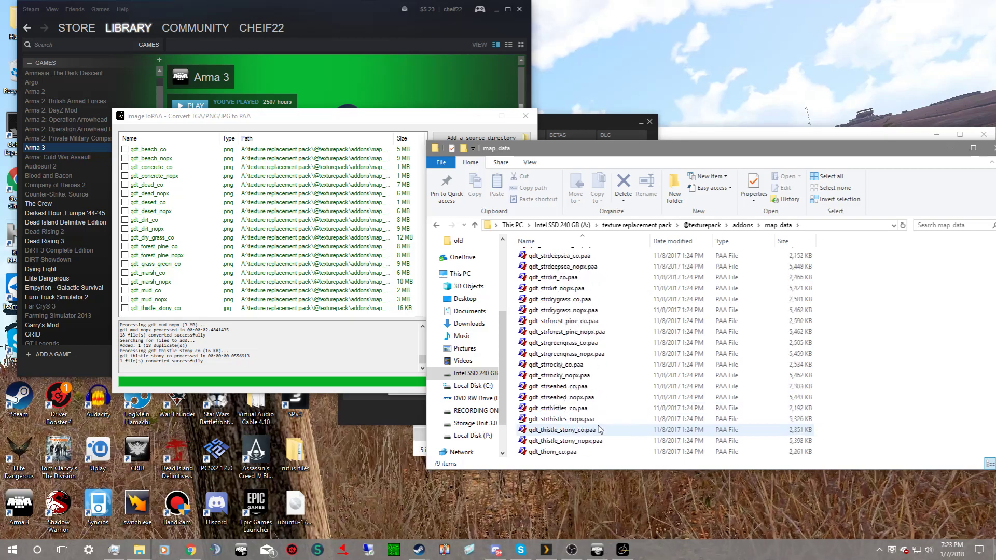
{"action": "double_click", "coordinate": [570, 429]}
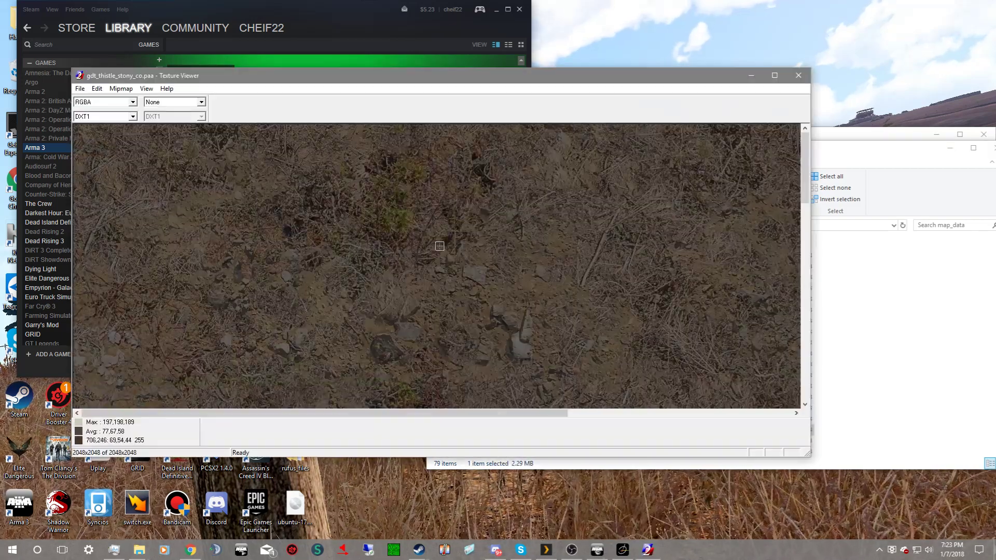
{"action": "left_click", "coordinate": [798, 75]}
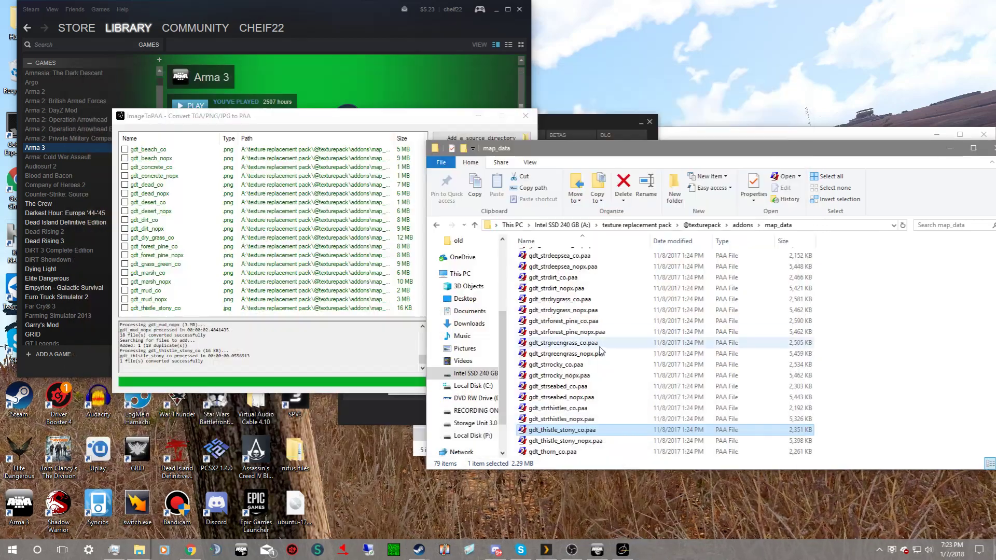
- Review ImageToPAA's option for overriding existing files and check the source images in the map_data new folder
{"action": "scroll", "coordinate": [600, 351], "scroll_direction": "up", "scroll_amount": 2}
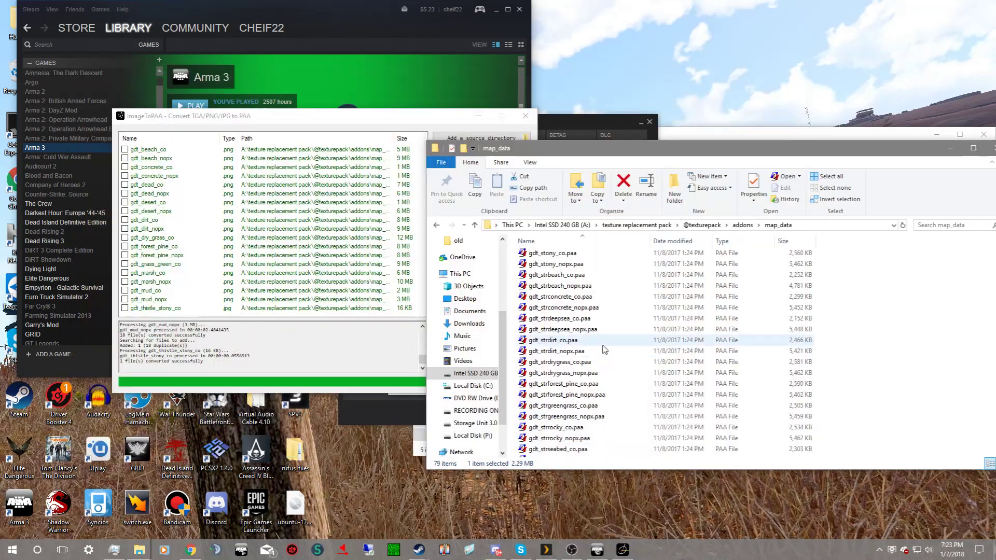
{"action": "left_click", "coordinate": [337, 336]}
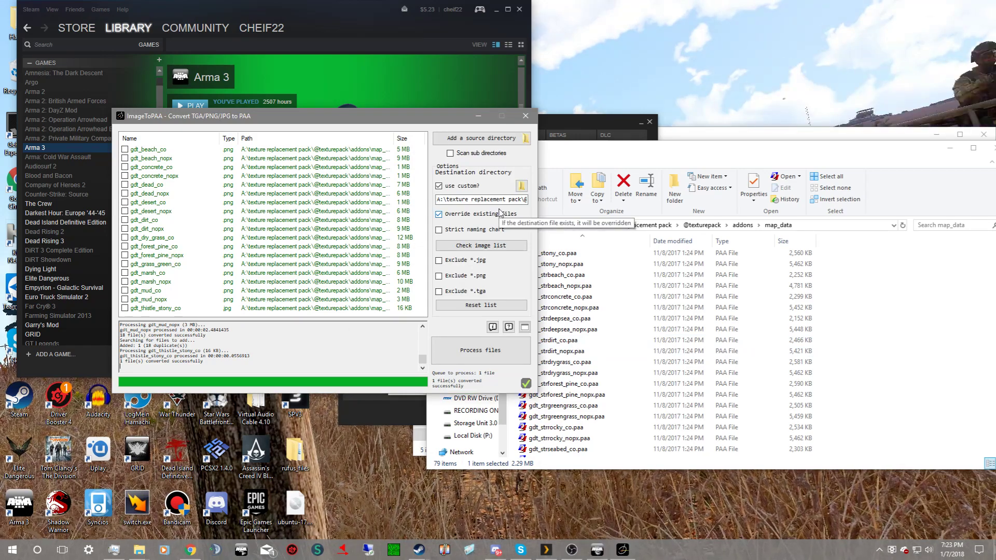
{"action": "left_click", "coordinate": [812, 284]}
{"action": "scroll", "coordinate": [812, 284], "scroll_direction": "up", "scroll_amount": 5}
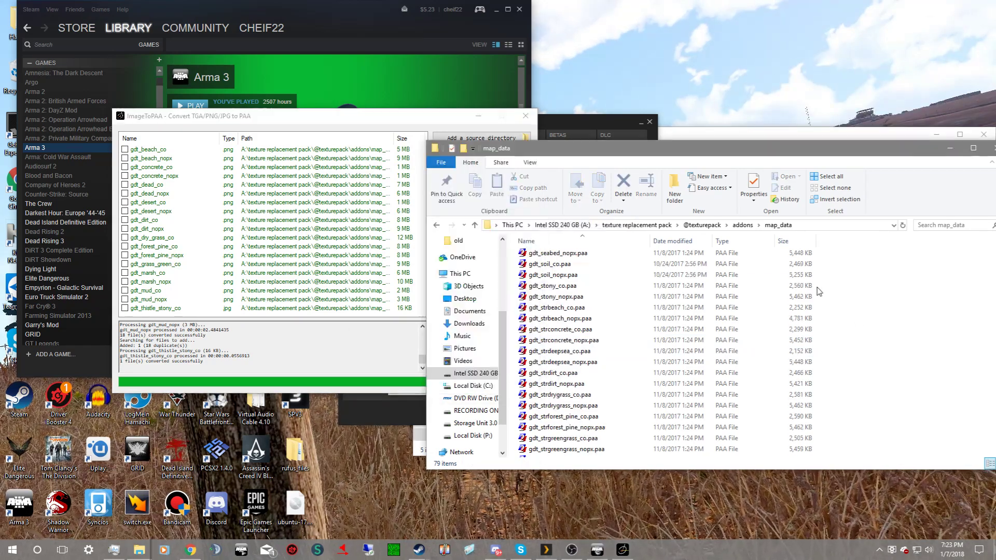
{"action": "scroll", "coordinate": [812, 284], "scroll_direction": "up", "scroll_amount": 5}
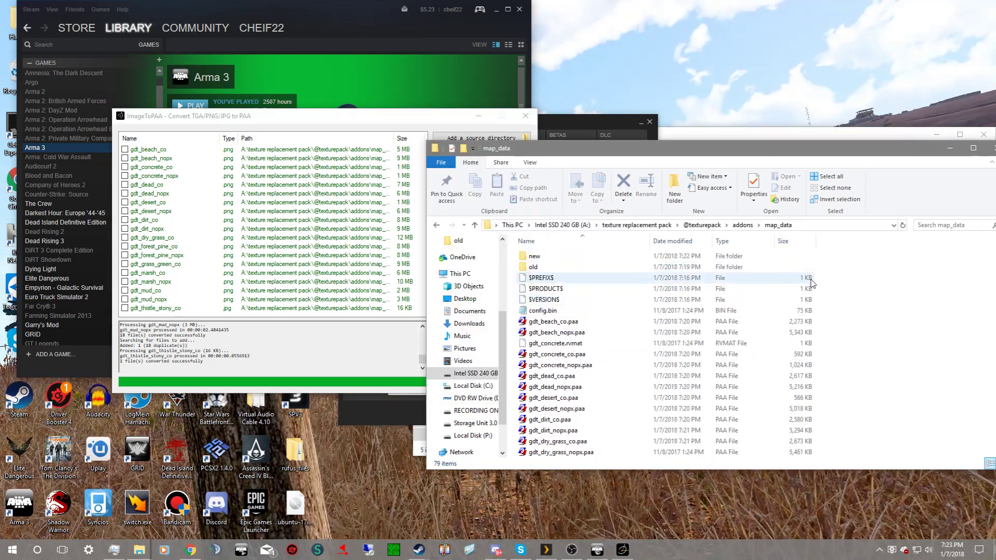
{"action": "double_click", "coordinate": [666, 255]}
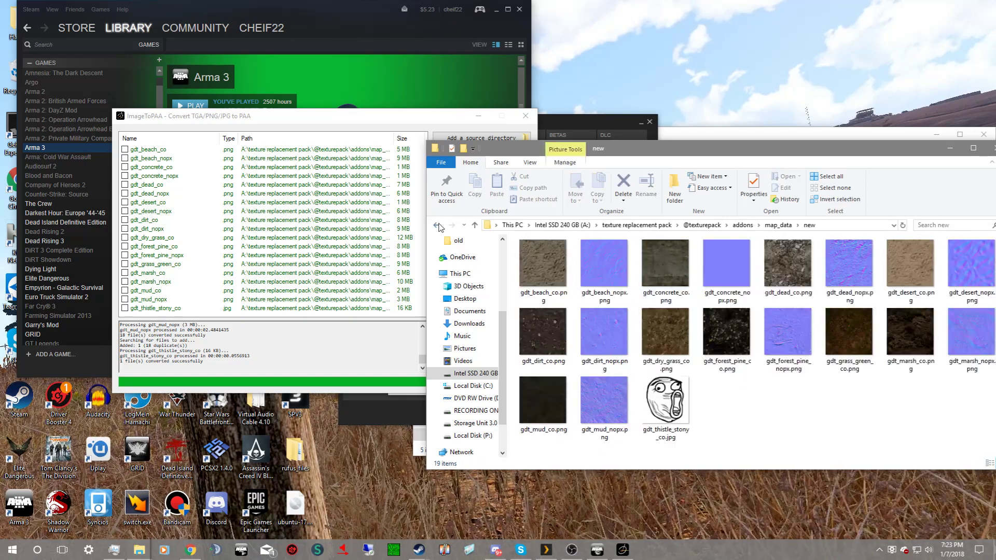
{"action": "left_click", "coordinate": [437, 225]}
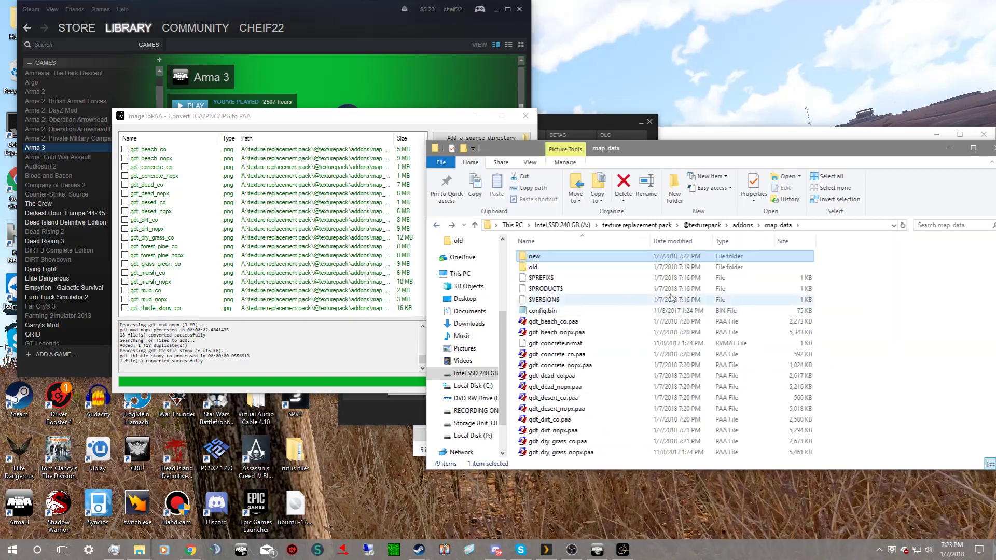
- Recheck gdt_thistle_stony_co.paa from map_data twice in Texture Viewer, closing it each time
{"action": "scroll", "coordinate": [720, 358], "scroll_direction": "down", "scroll_amount": 12}
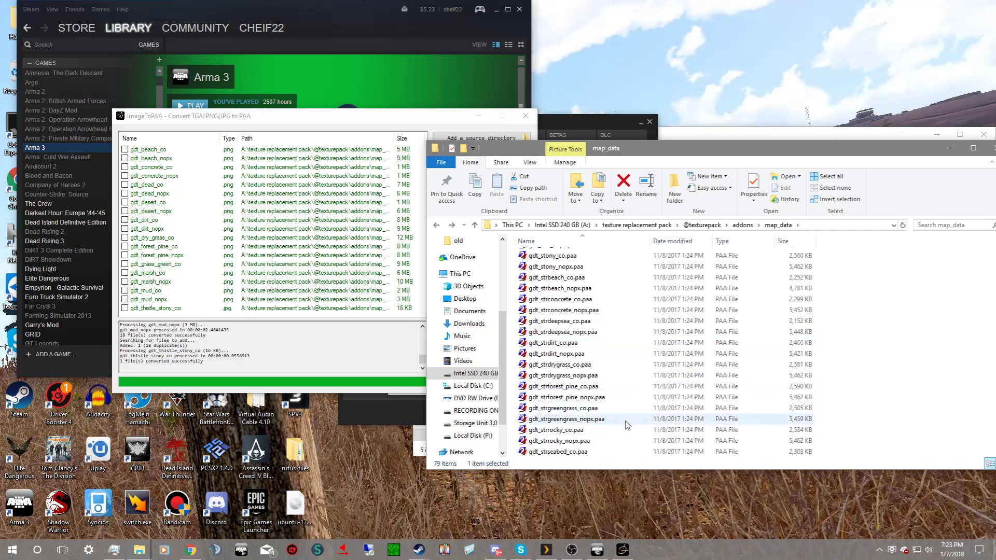
{"action": "scroll", "coordinate": [626, 424], "scroll_direction": "down", "scroll_amount": 2}
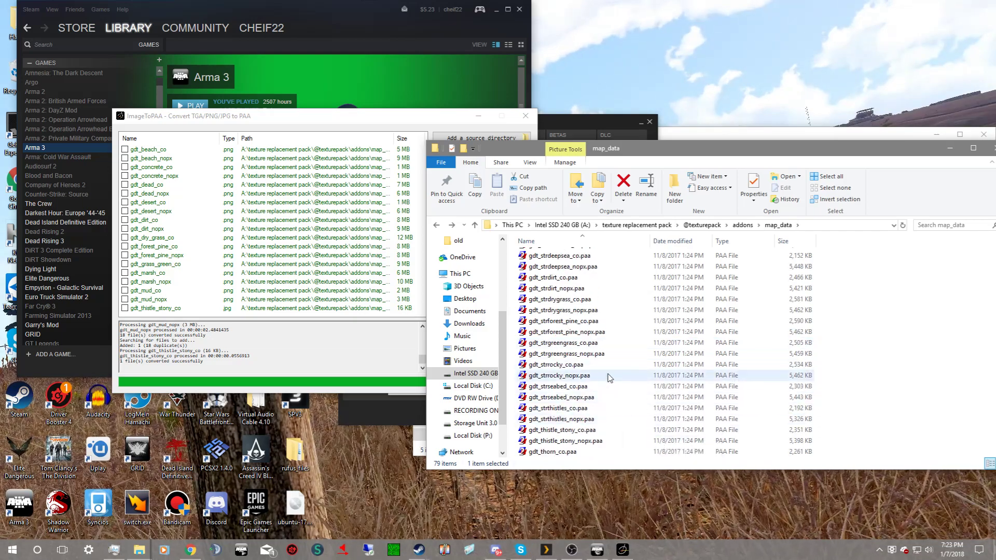
{"action": "double_click", "coordinate": [600, 429]}
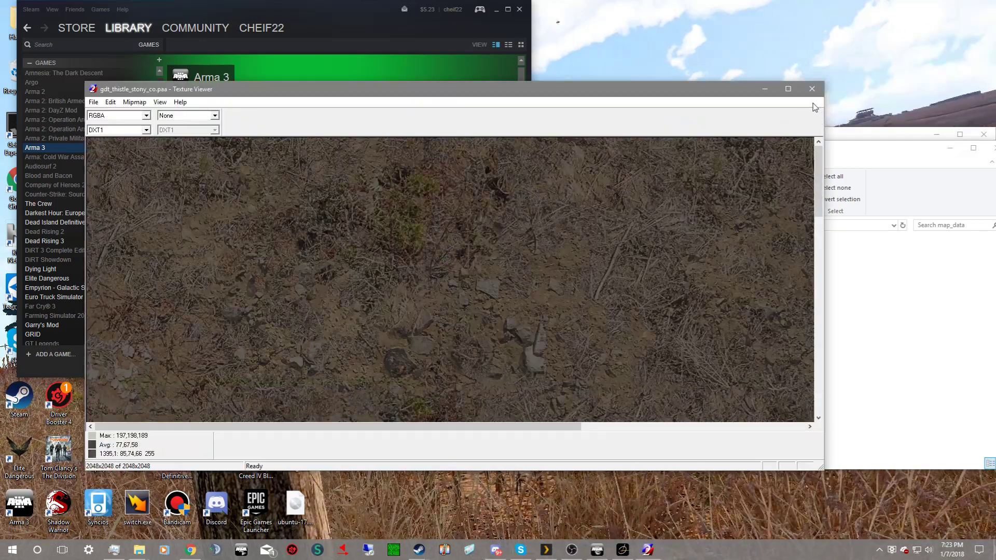
{"action": "left_click", "coordinate": [812, 89]}
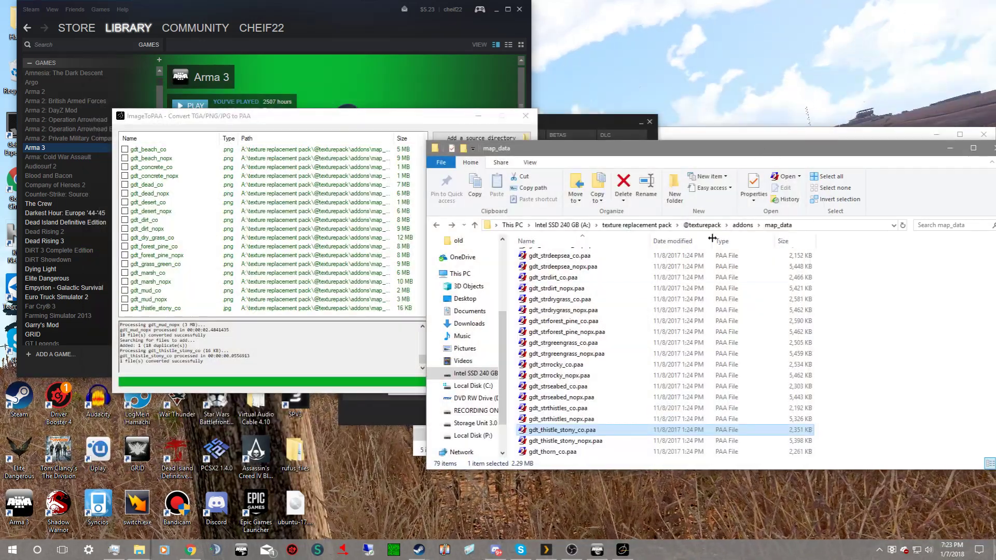
{"action": "scroll", "coordinate": [646, 381], "scroll_direction": "down", "scroll_amount": 1}
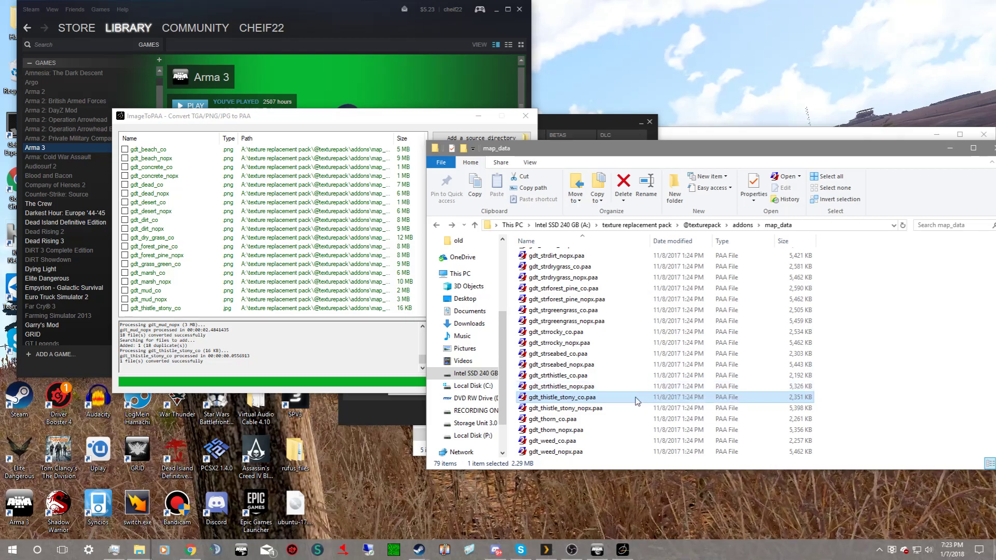
{"action": "double_click", "coordinate": [636, 399]}
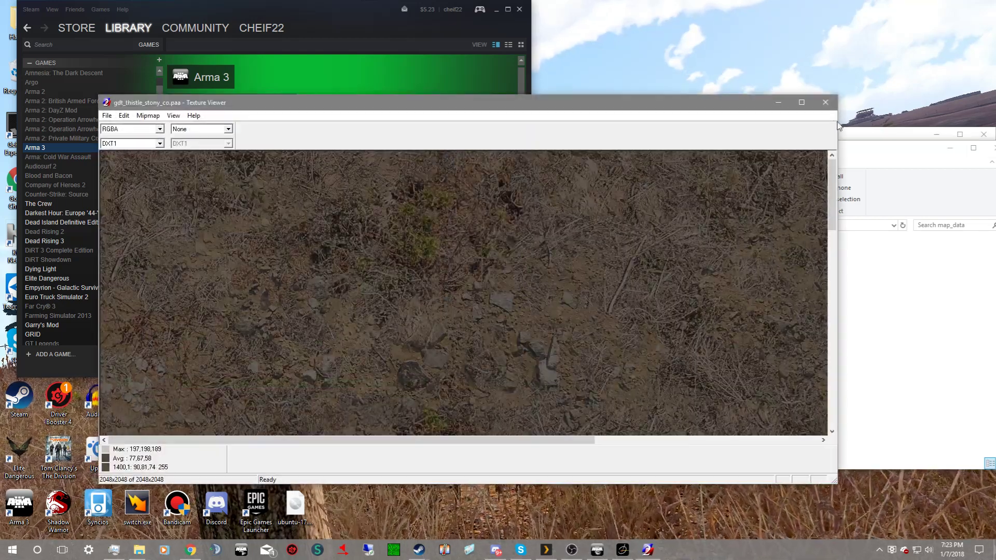
{"action": "left_click", "coordinate": [825, 102]}
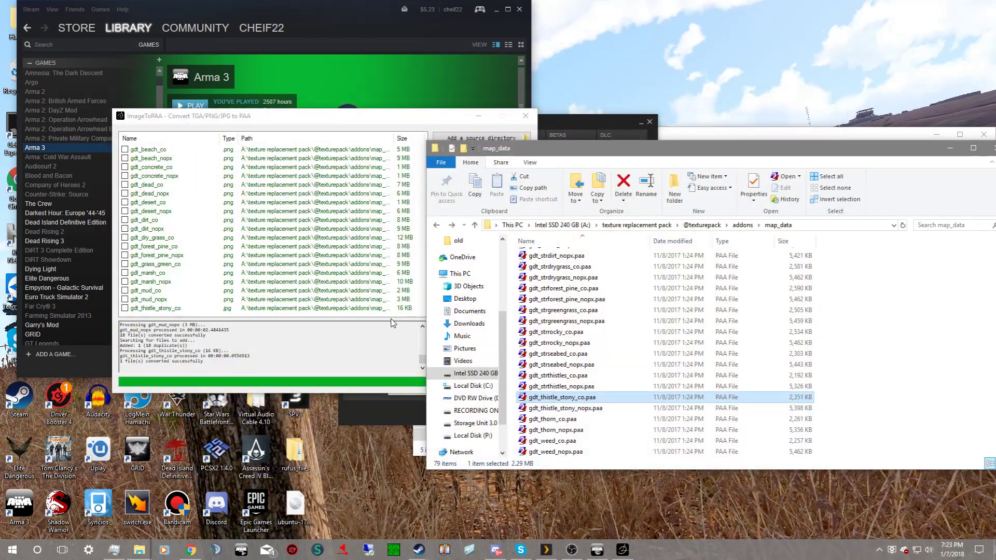
- Check the selected destination folder in ImageToPAA's folder browser and cancel without changing it
{"action": "left_click", "coordinate": [392, 324]}
{"action": "left_click", "coordinate": [521, 185]}
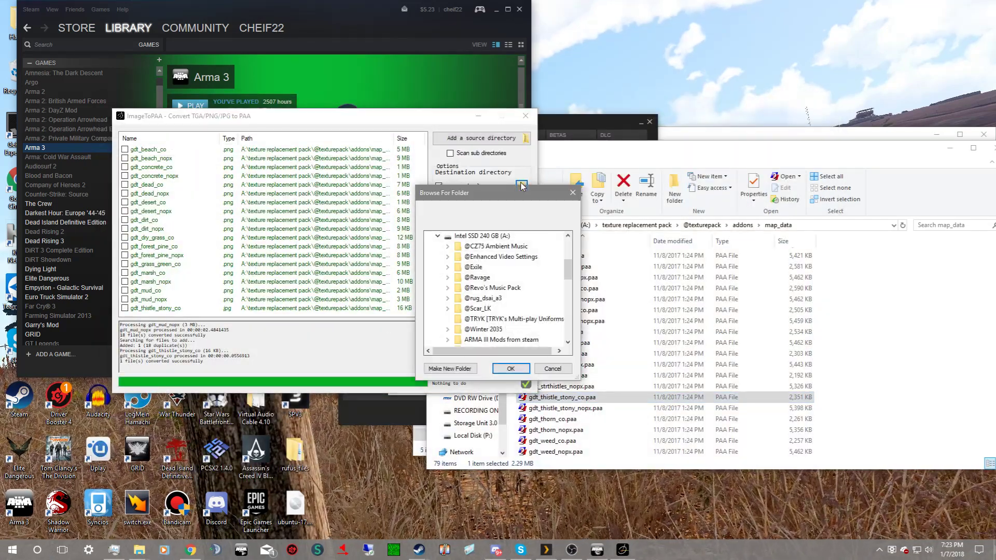
{"action": "scroll", "coordinate": [526, 274], "scroll_direction": "down", "scroll_amount": 5}
{"action": "scroll", "coordinate": [527, 283], "scroll_direction": "down", "scroll_amount": 3}
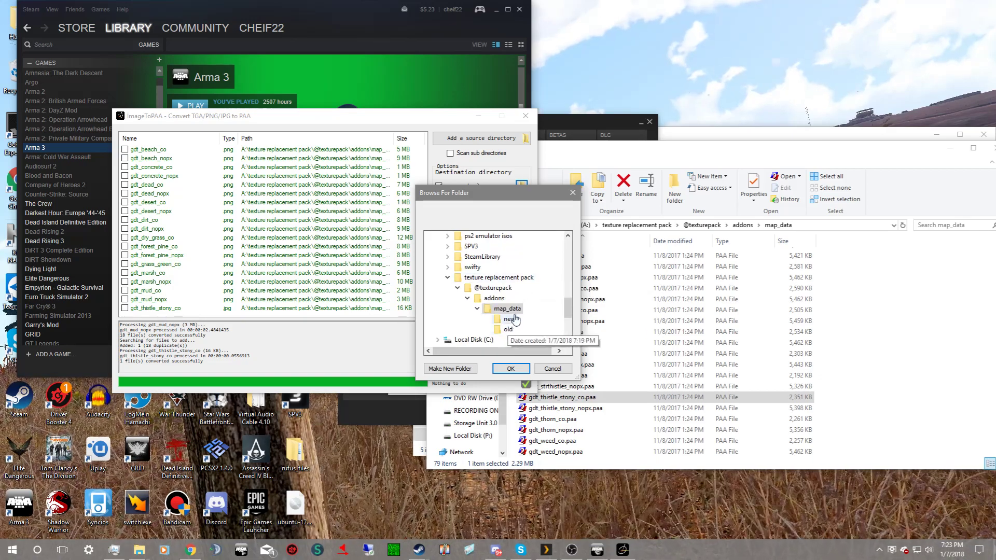
{"action": "scroll", "coordinate": [515, 319], "scroll_direction": "down", "scroll_amount": 1}
{"action": "scroll", "coordinate": [515, 318], "scroll_direction": "up", "scroll_amount": 1}
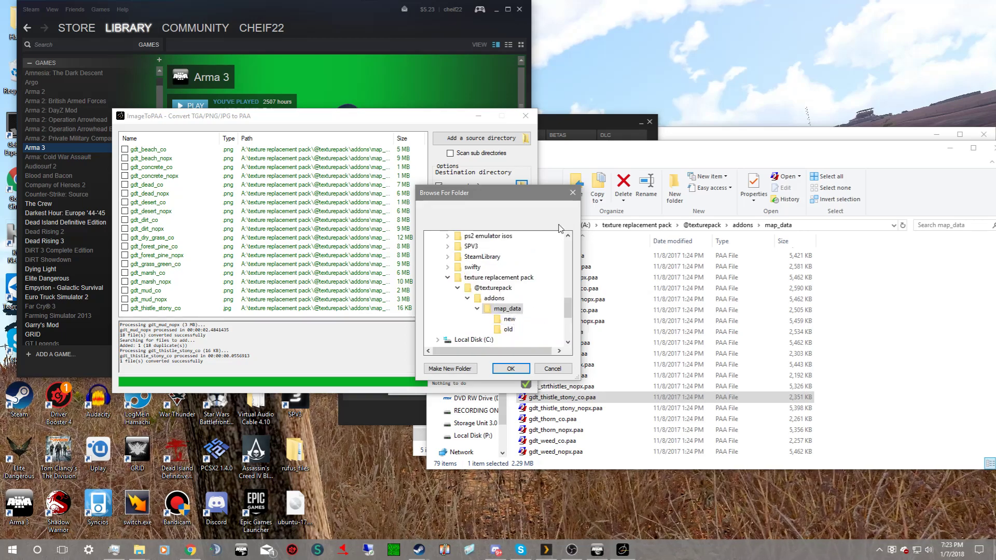
{"action": "key", "text": "Escape"}
- Preview gdt_strforest_pine_co.paa and gdt_beach_co.paa in Texture Viewer, checking the source images in the new folder in between
{"action": "double_click", "coordinate": [690, 286]}
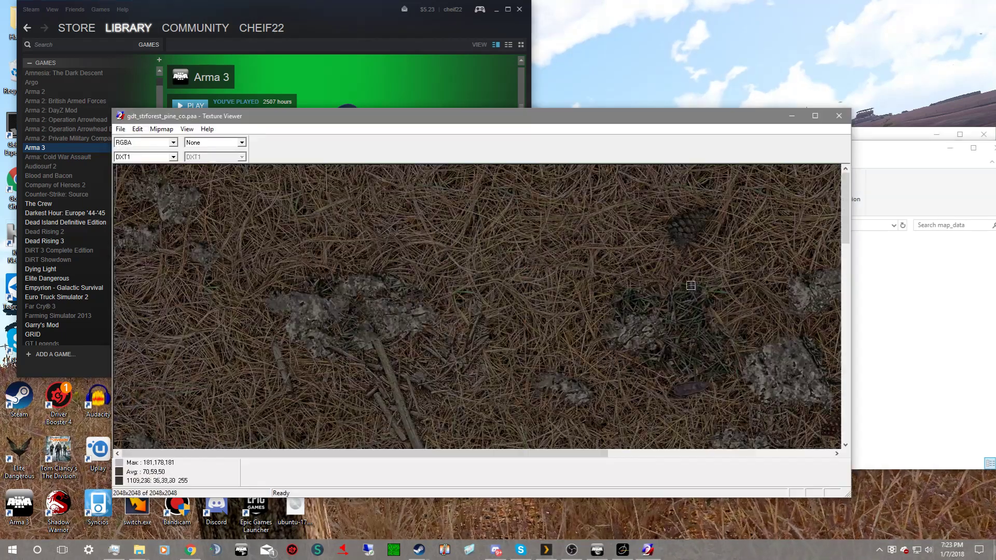
{"action": "left_click", "coordinate": [839, 116]}
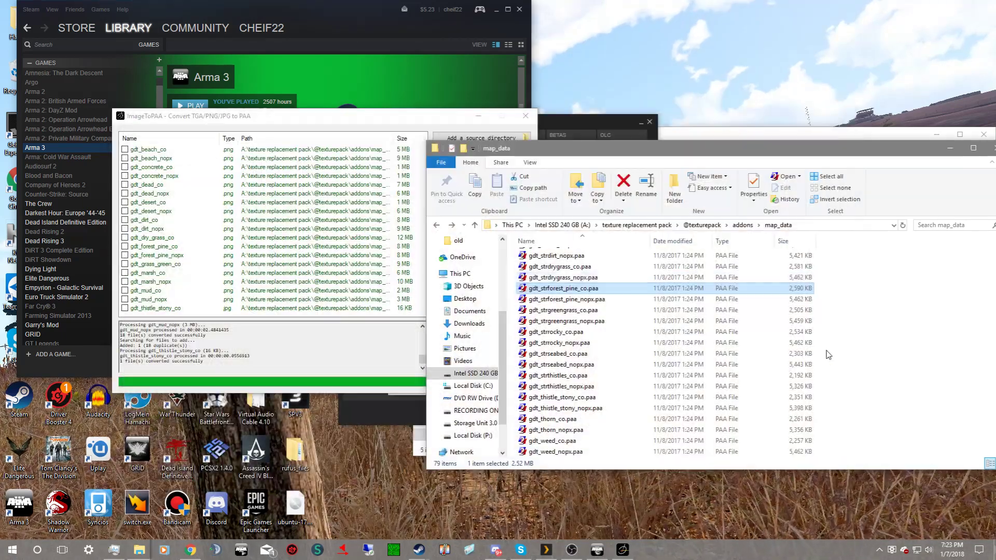
{"action": "scroll", "coordinate": [819, 301], "scroll_direction": "up", "scroll_amount": 10}
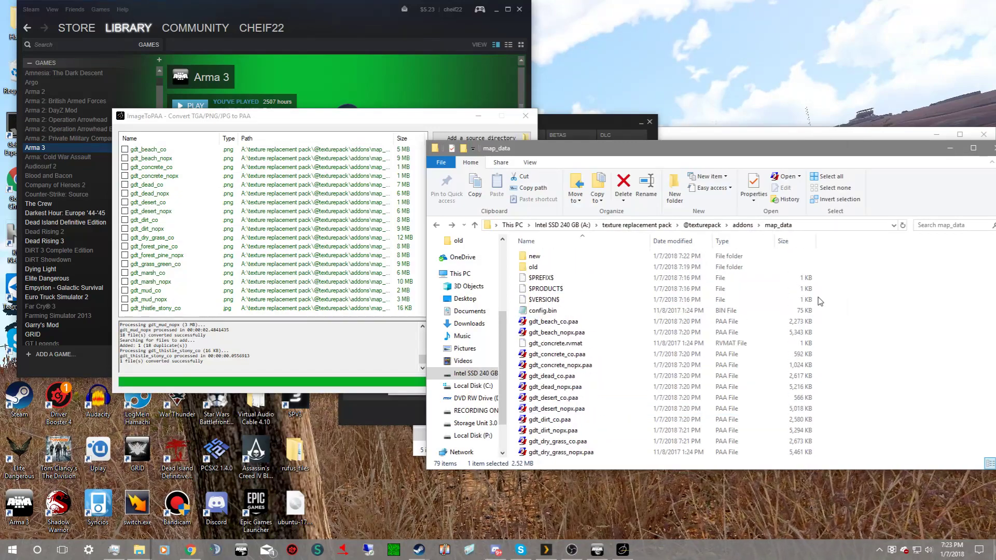
{"action": "double_click", "coordinate": [647, 256]}
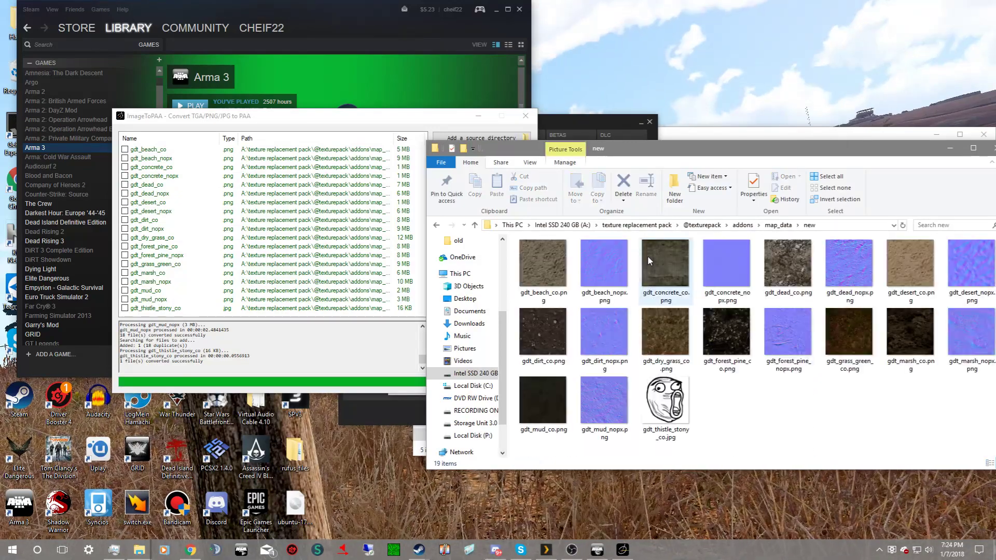
{"action": "left_click", "coordinate": [438, 226]}
{"action": "double_click", "coordinate": [622, 325]}
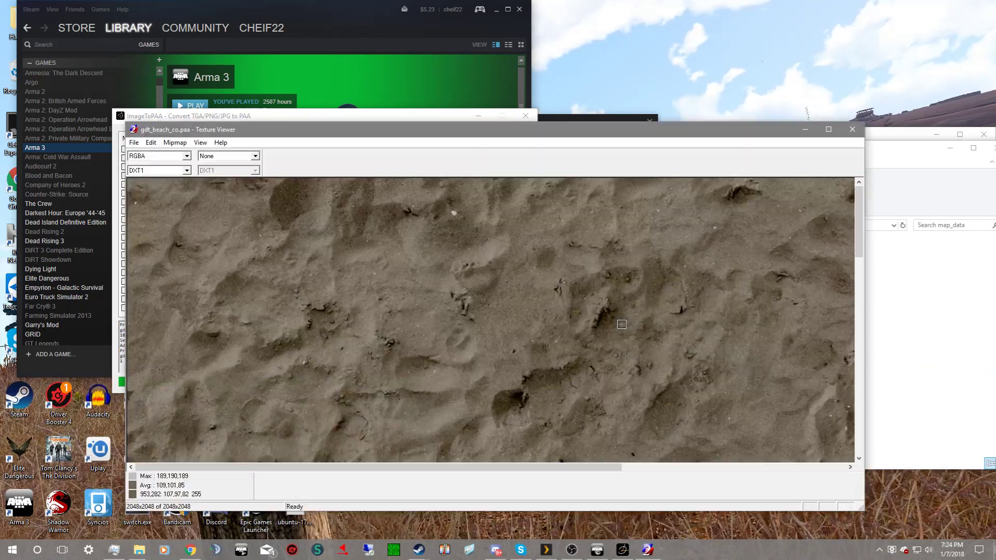
- Examine the whole gdt_beach_co.paa texture and close it, and preview gdt_dead_co.paa from map_data in Texture Viewer
{"action": "scroll", "coordinate": [740, 282], "scroll_direction": "down", "scroll_amount": 5}
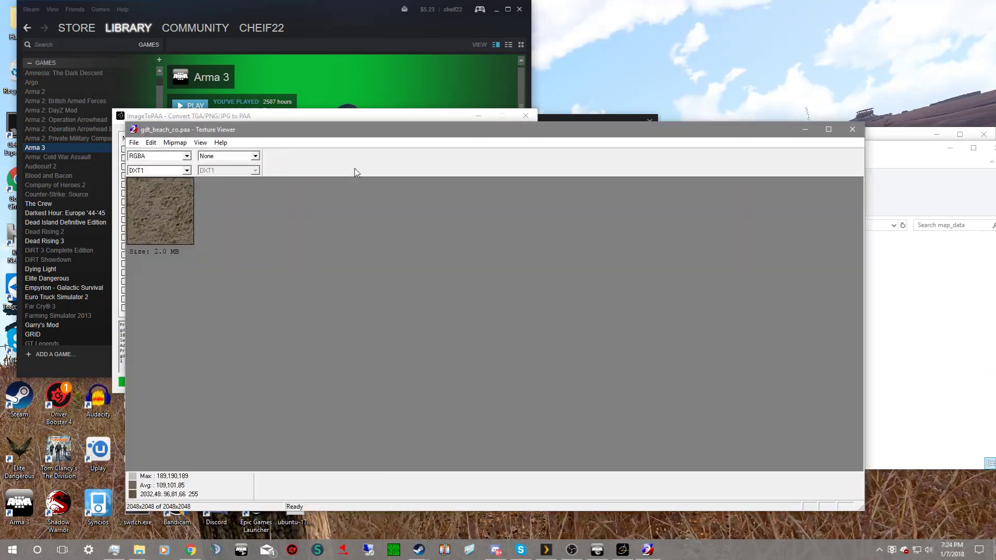
{"action": "left_click", "coordinate": [852, 129]}
{"action": "left_click", "coordinate": [559, 381]}
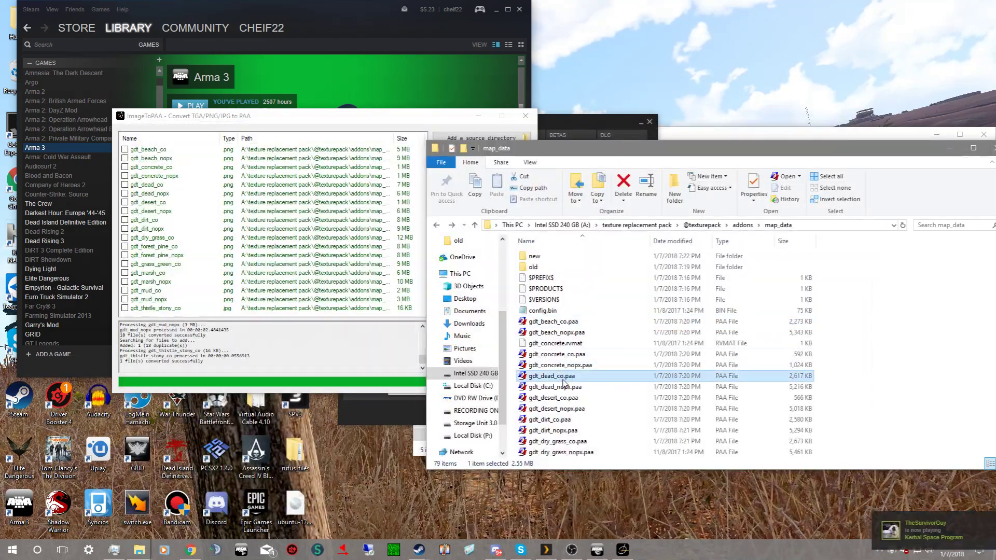
{"action": "double_click", "coordinate": [559, 382]}
{"action": "scroll", "coordinate": [704, 179], "scroll_direction": "down", "scroll_amount": 5}
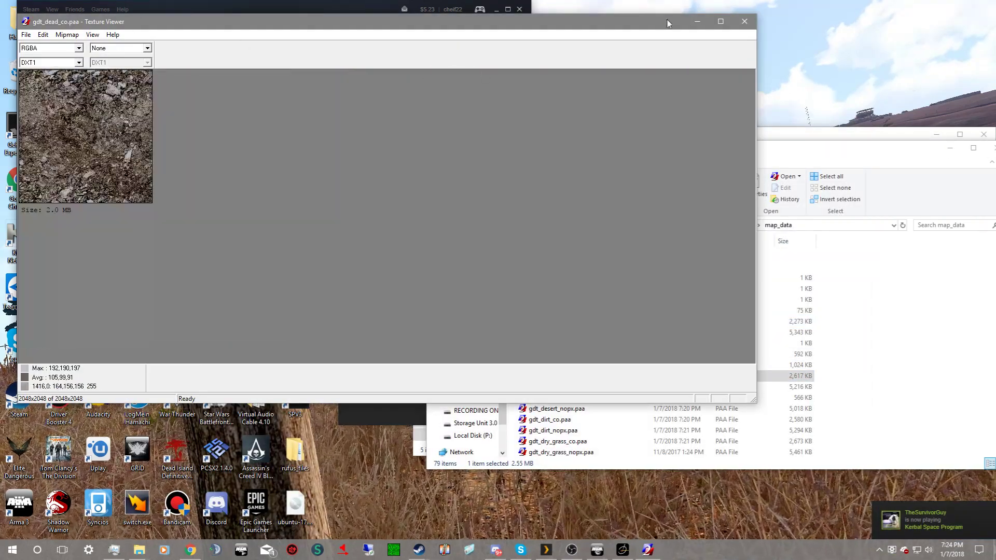
{"action": "left_click", "coordinate": [744, 22]}
- Preview gdt_stony_co.paa, gdt_strthistles_co.paa and gdt_thistle_stony_co.paa from map_data in Texture Viewer, closing each one
{"action": "scroll", "coordinate": [605, 405], "scroll_direction": "down", "scroll_amount": 2}
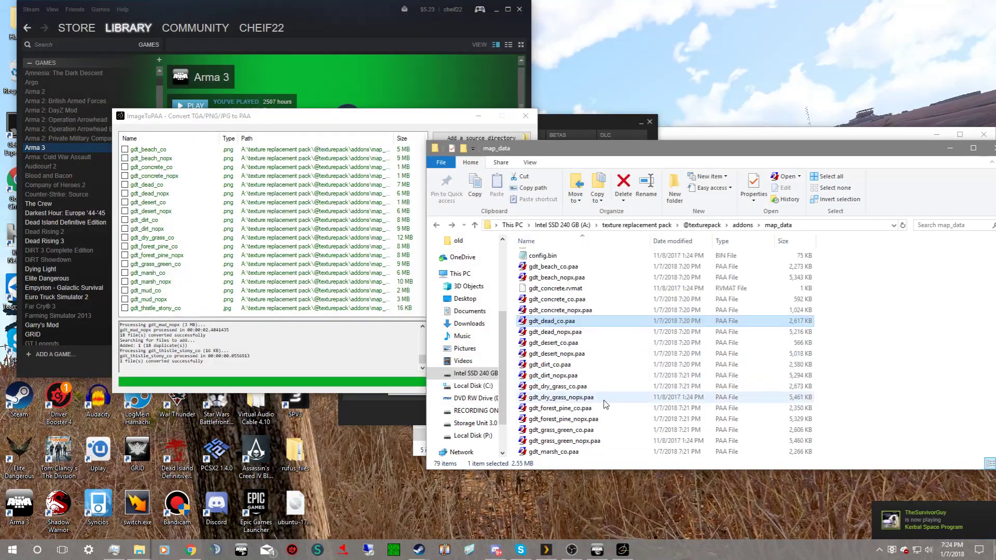
{"action": "scroll", "coordinate": [605, 405], "scroll_direction": "down", "scroll_amount": 5}
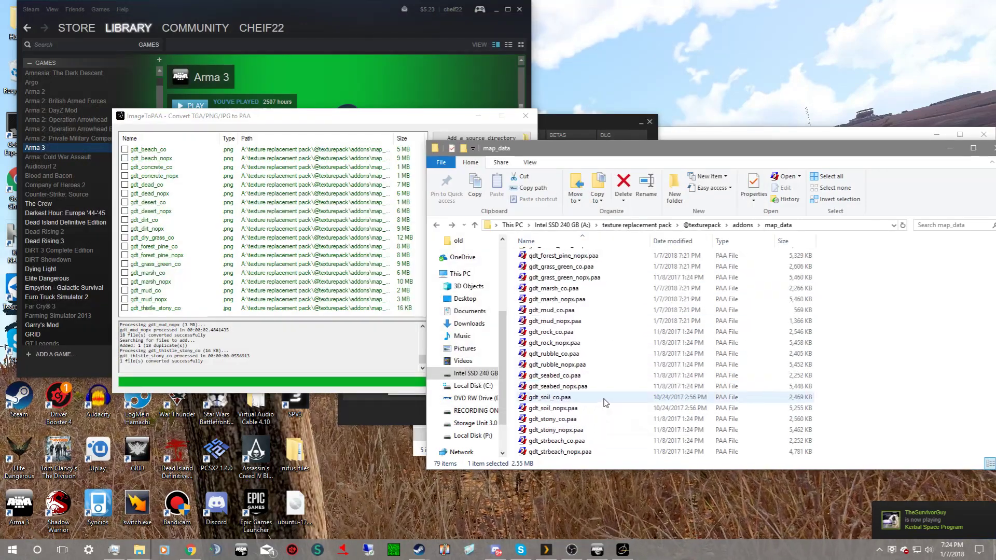
{"action": "double_click", "coordinate": [609, 418]}
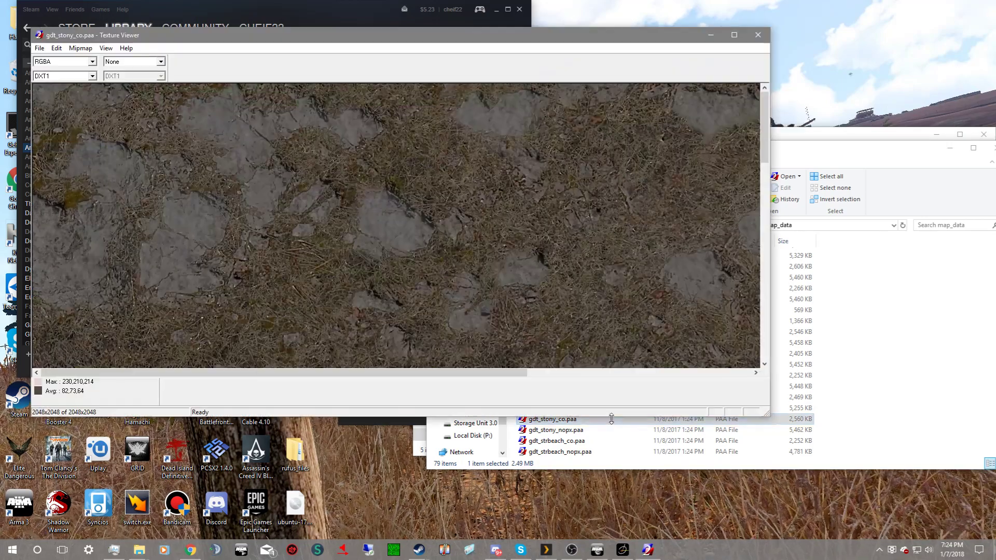
{"action": "left_click", "coordinate": [757, 34]}
{"action": "scroll", "coordinate": [660, 401], "scroll_direction": "down", "scroll_amount": 2}
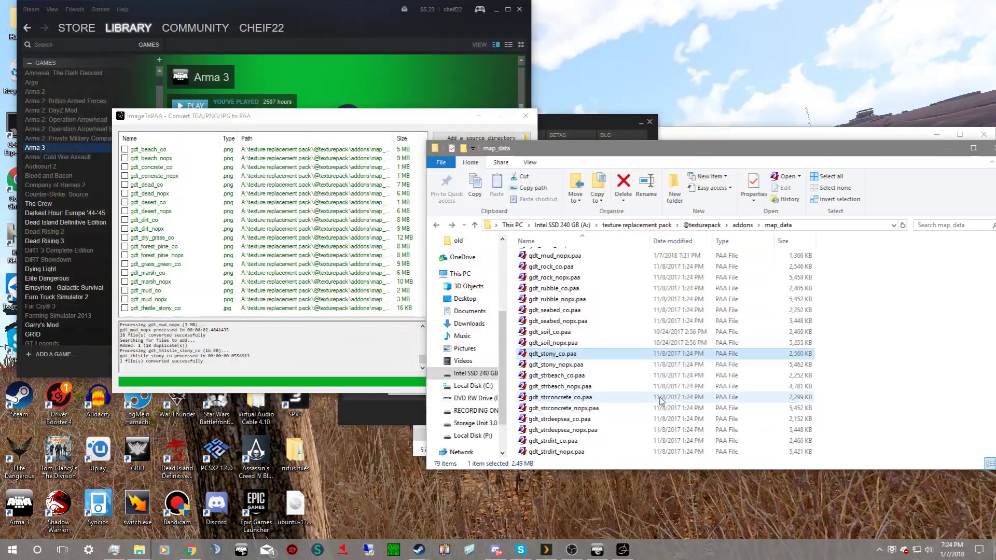
{"action": "scroll", "coordinate": [660, 401], "scroll_direction": "down", "scroll_amount": 6}
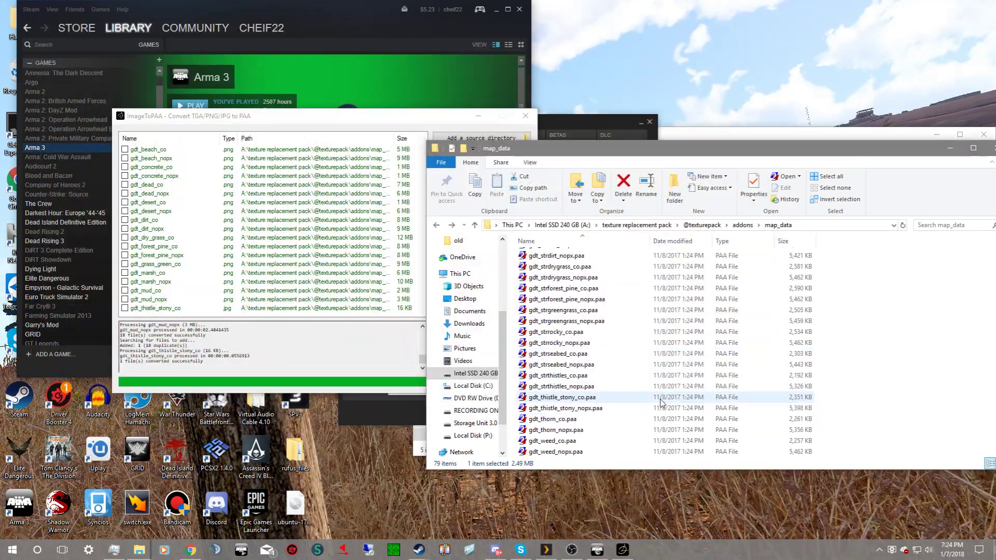
{"action": "double_click", "coordinate": [644, 375]}
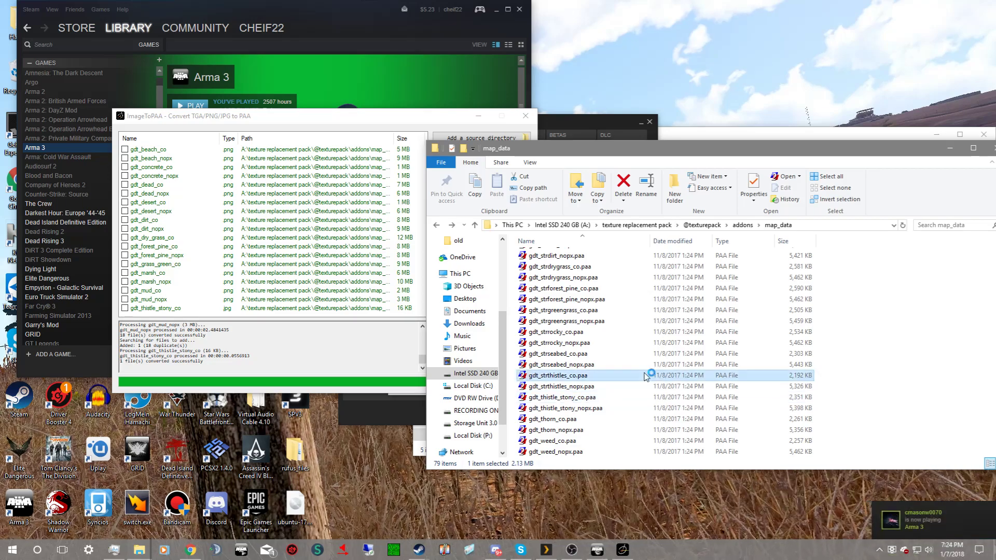
{"action": "left_click", "coordinate": [771, 48]}
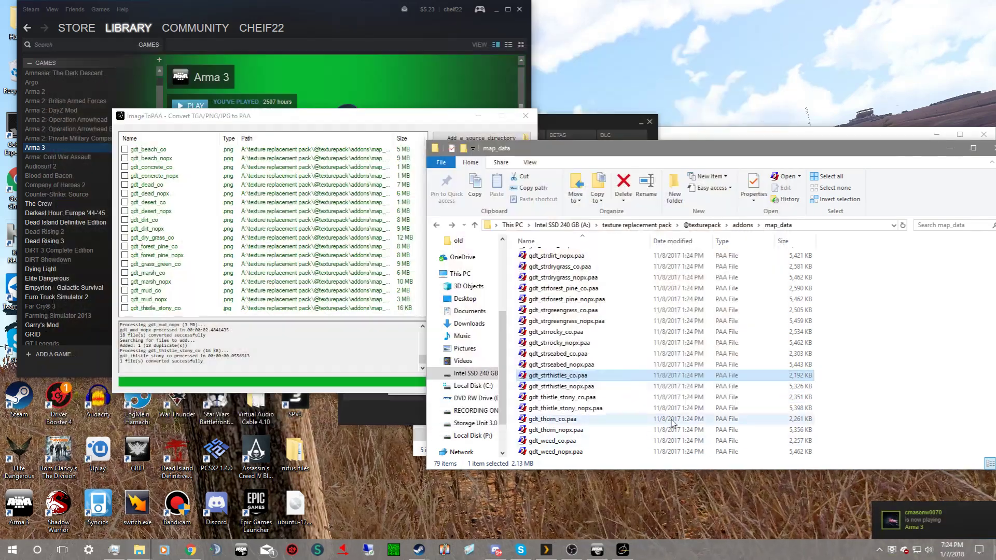
{"action": "left_click", "coordinate": [642, 397]}
{"action": "double_click", "coordinate": [642, 399]}
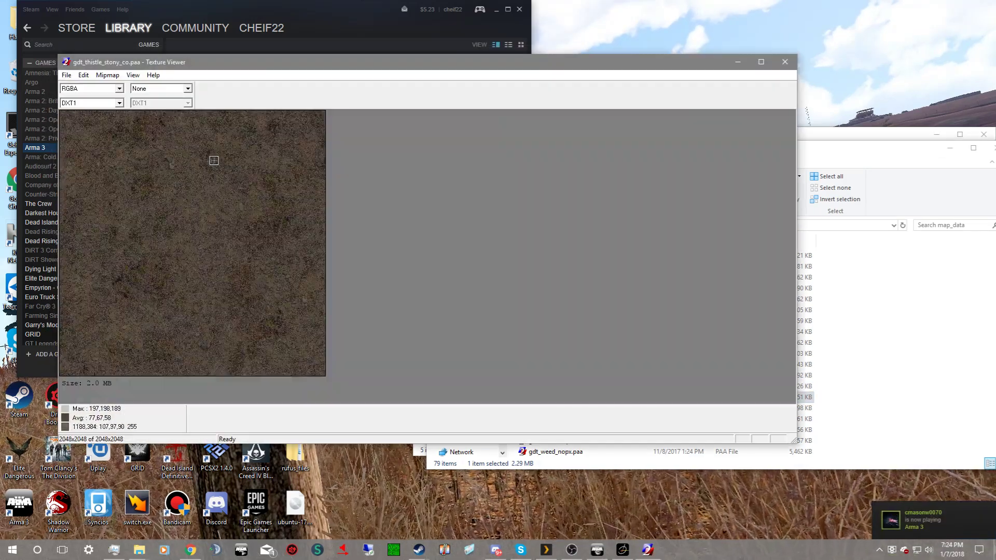
{"action": "left_click", "coordinate": [785, 61]}
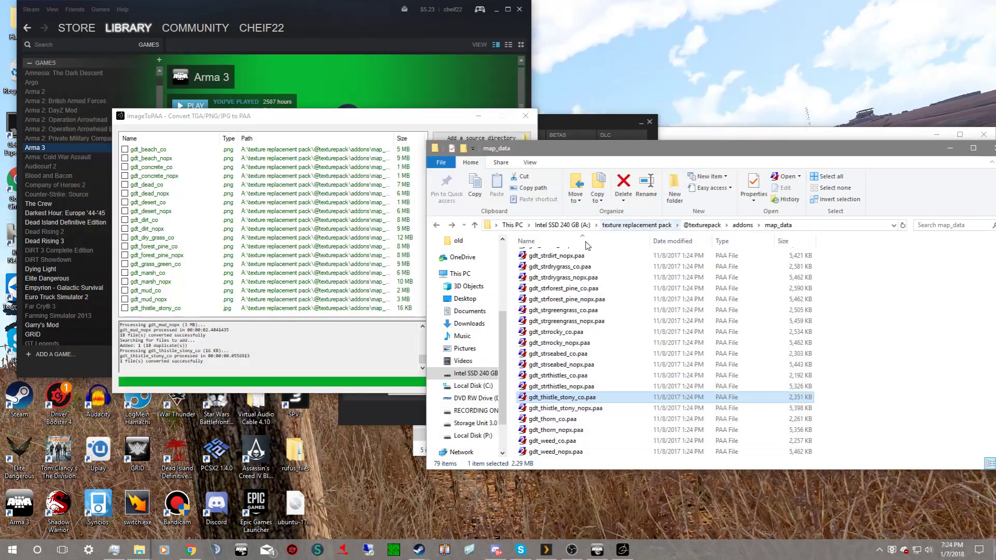
- Convert gdt_thistle_stony_co again in ImageToPAA and check gdt_thistle_stony_co.paa from map_data in Texture Viewer
{"action": "left_click", "coordinate": [232, 319]}
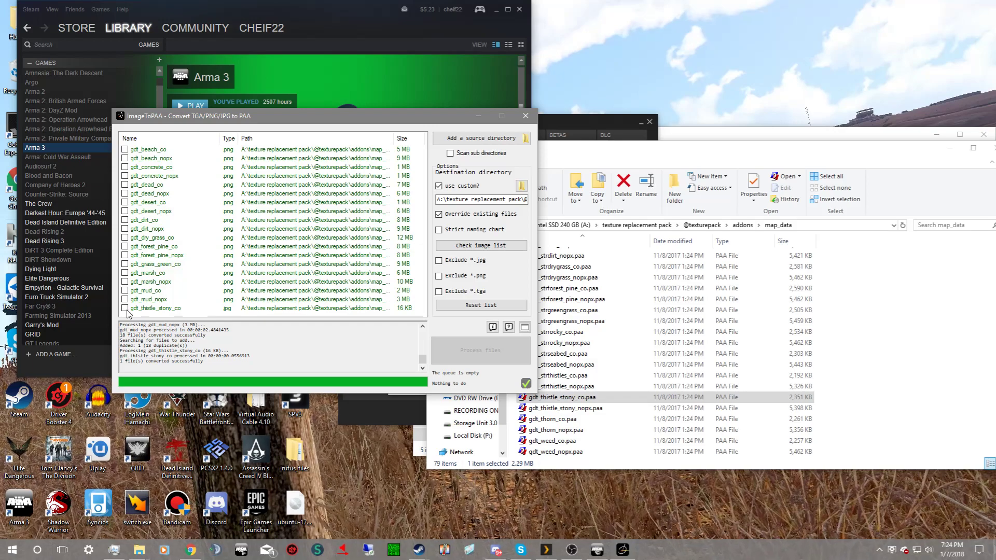
{"action": "left_click", "coordinate": [125, 309]}
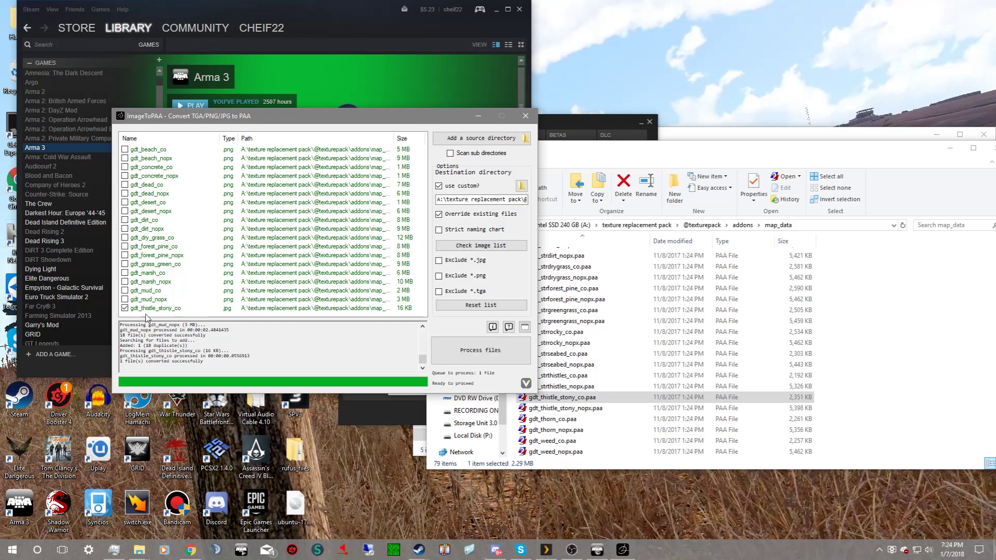
{"action": "left_click", "coordinate": [481, 350]}
{"action": "left_click", "coordinate": [524, 319]}
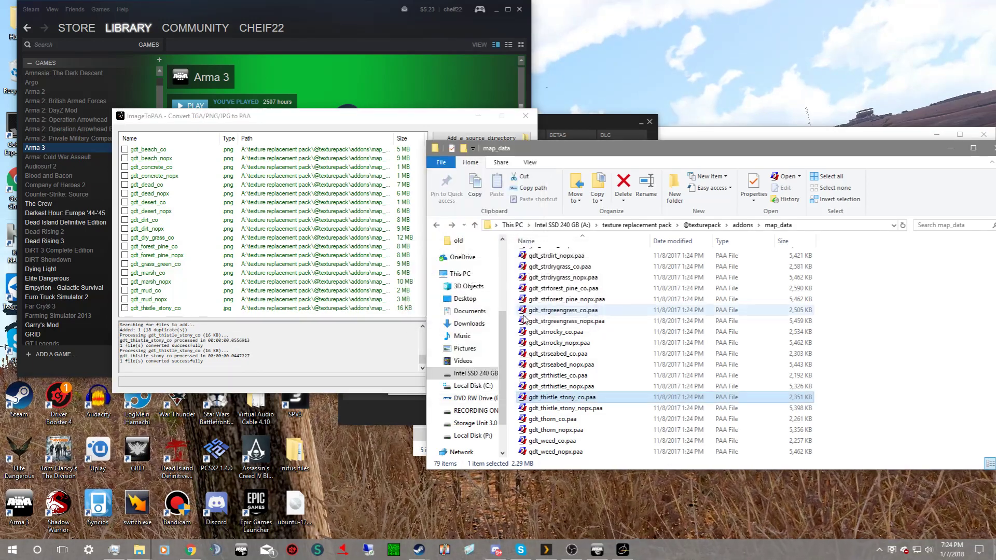
{"action": "double_click", "coordinate": [603, 397]}
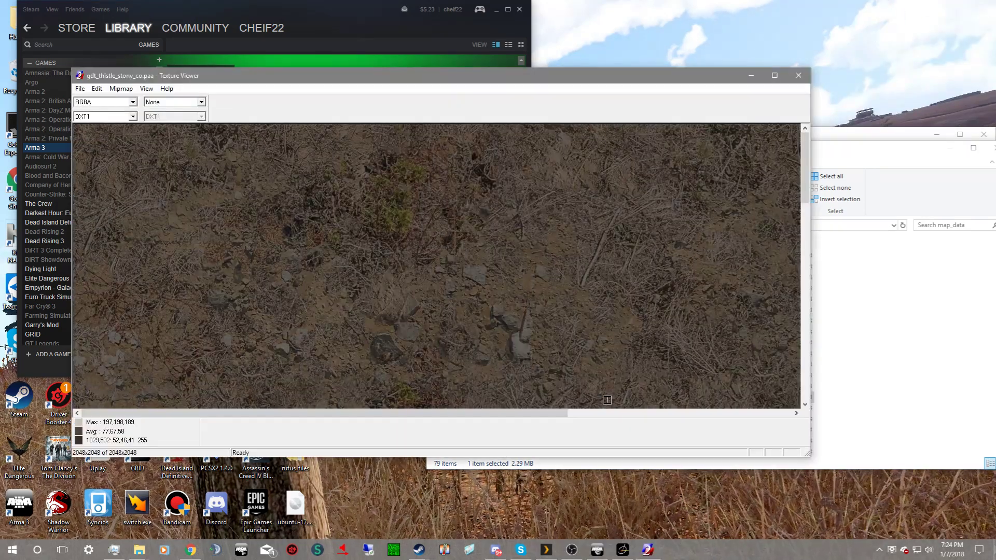
{"action": "left_click", "coordinate": [798, 75]}
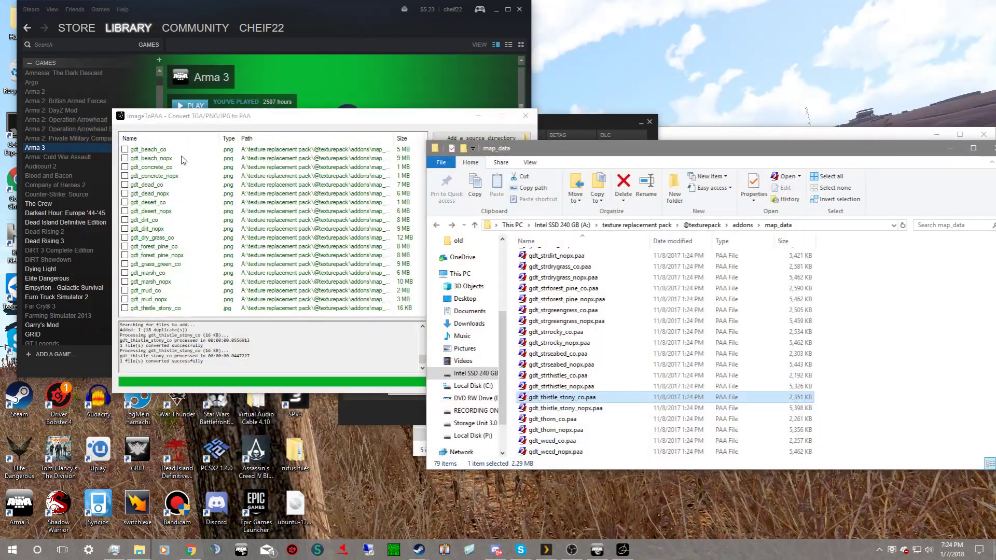
- Add the map_data new folder as a source directory in ImageToPAA again
{"action": "left_click", "coordinate": [481, 138]}
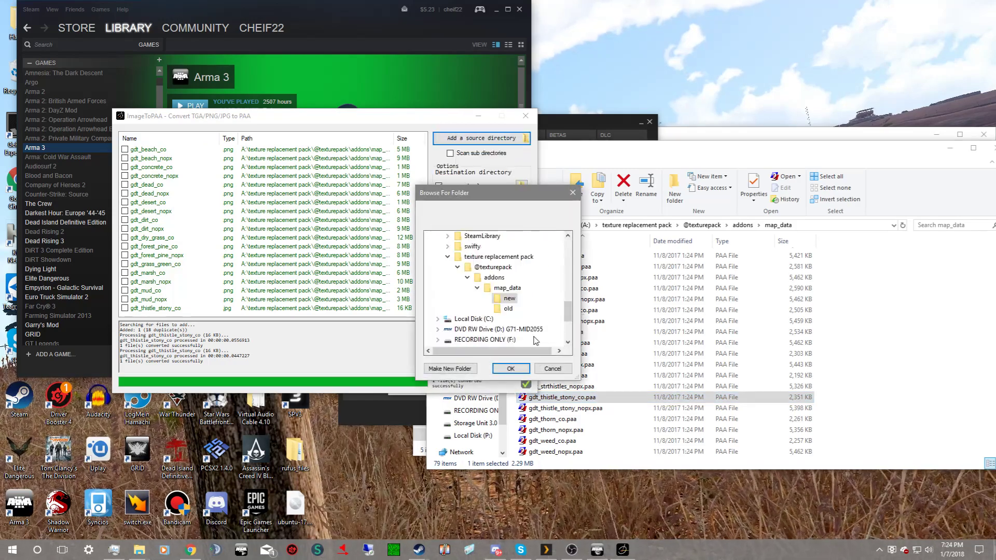
{"action": "left_click", "coordinate": [501, 372]}
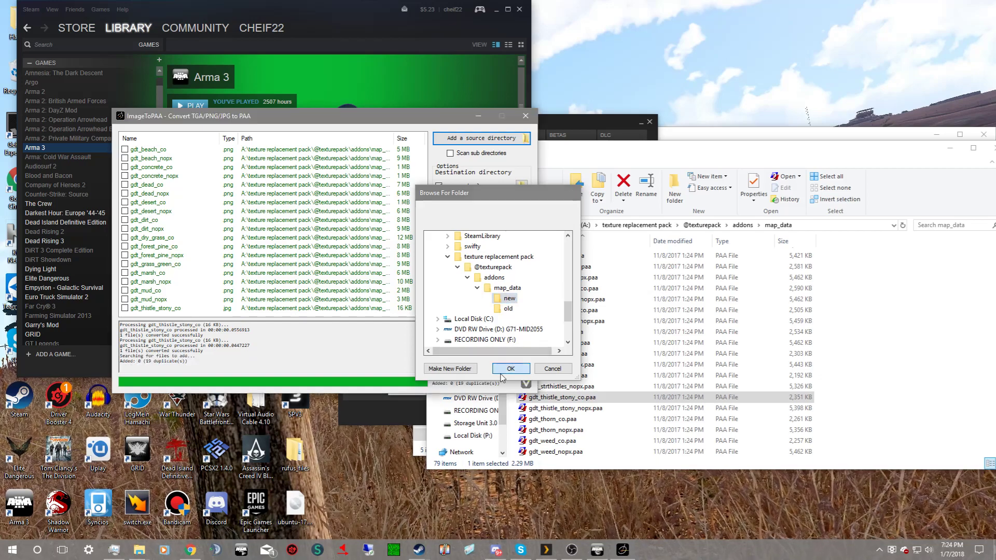
{"action": "left_click", "coordinate": [501, 371]}
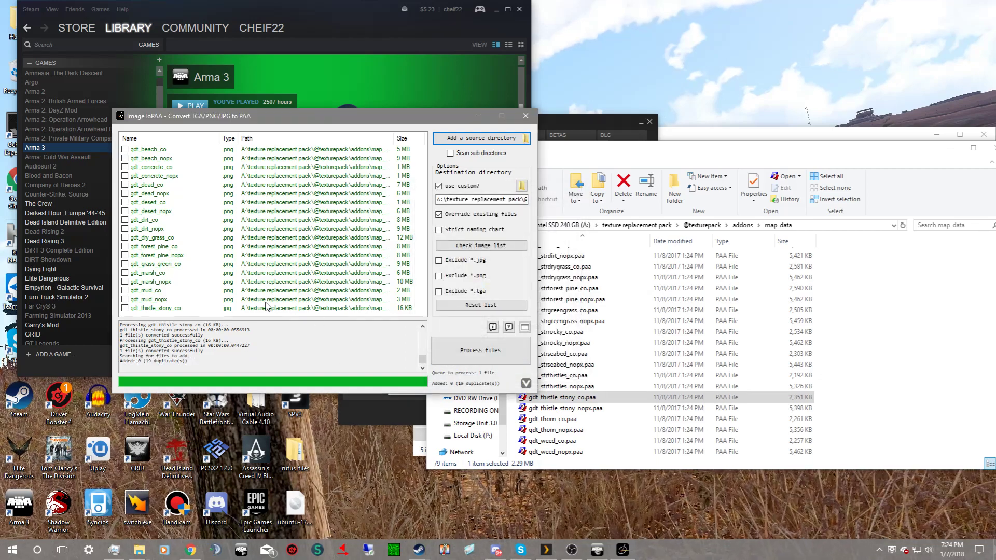
- Mark all the listed source images for conversion and process them into the custom destination directory
{"action": "left_click", "coordinate": [124, 149]}
{"action": "left_click", "coordinate": [120, 160]}
{"action": "left_click", "coordinate": [124, 158]}
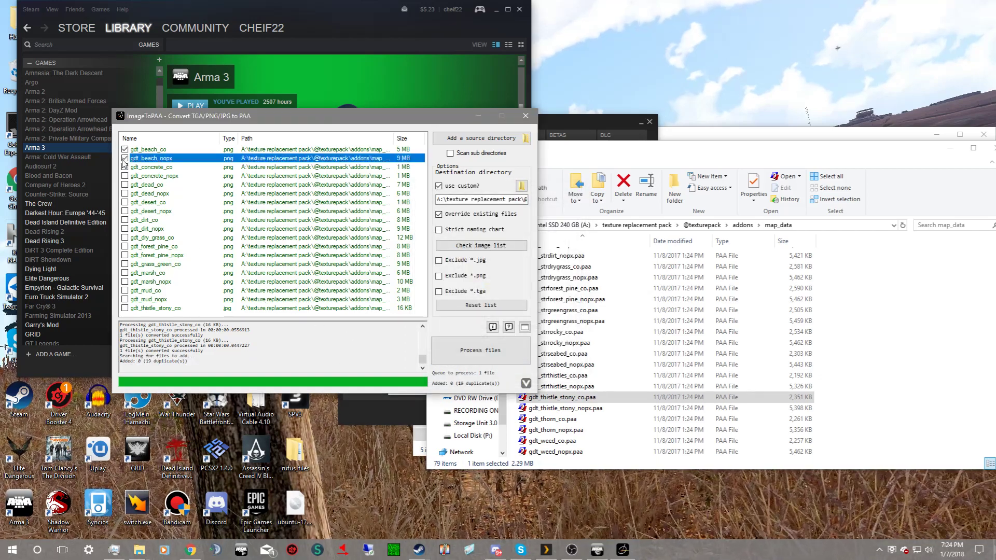
{"action": "left_click", "coordinate": [124, 167]}
{"action": "left_click", "coordinate": [125, 176]}
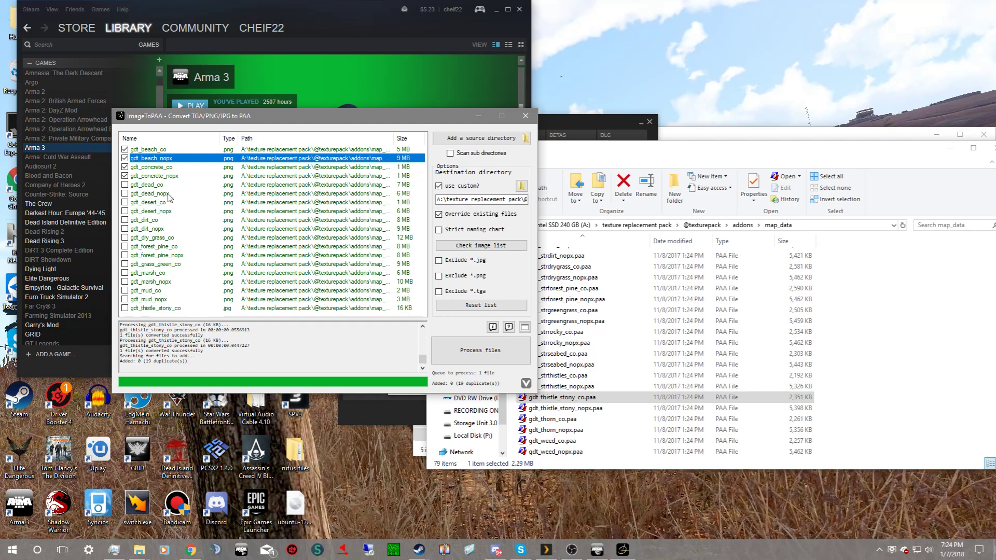
{"action": "key", "text": "ctrl+a"}
{"action": "left_click", "coordinate": [125, 176]}
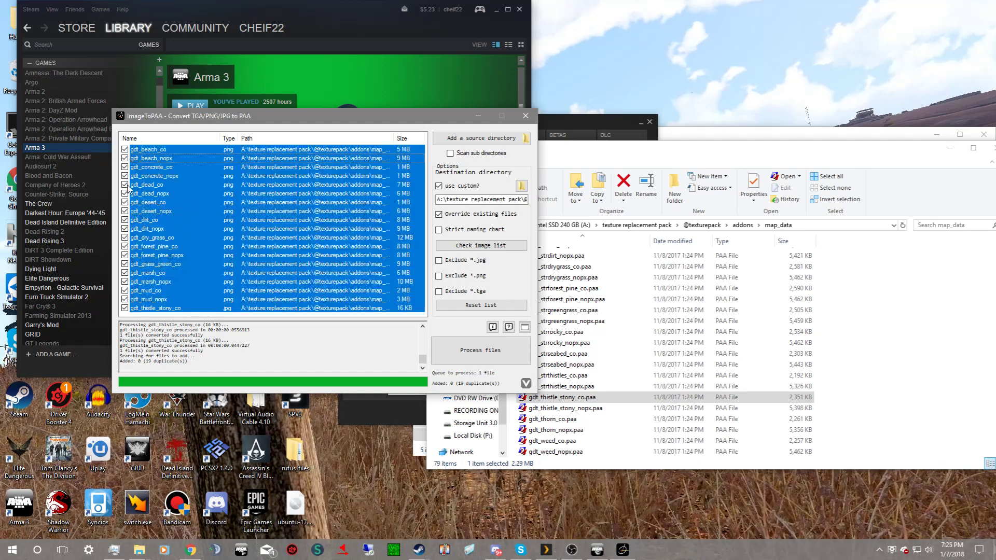
{"action": "left_click", "coordinate": [466, 354]}
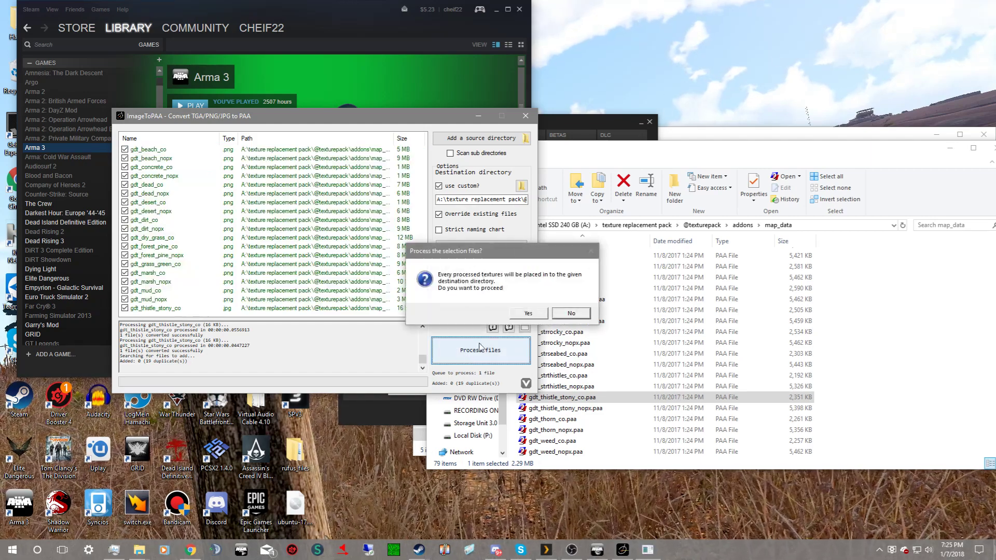
{"action": "left_click", "coordinate": [525, 313]}
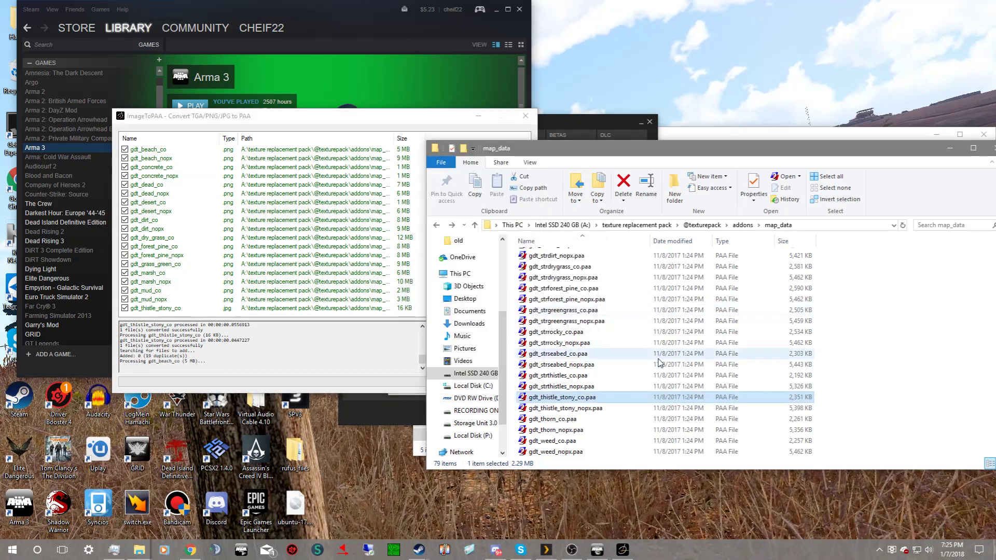
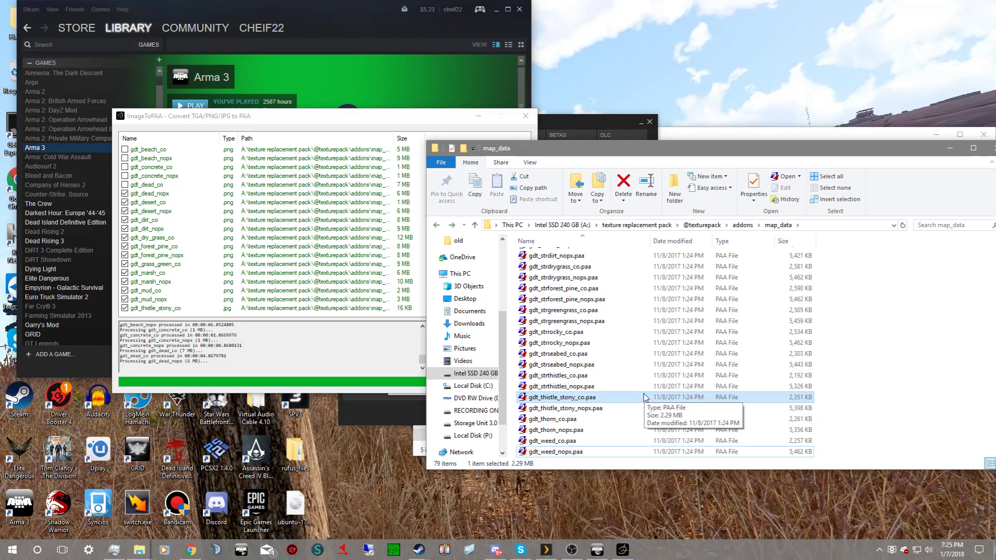
- Check the modified dates of the map_data textures during the conversion and preview gdt_forest_pine_co.paa in Texture Viewer
{"action": "left_click", "coordinate": [358, 339]}
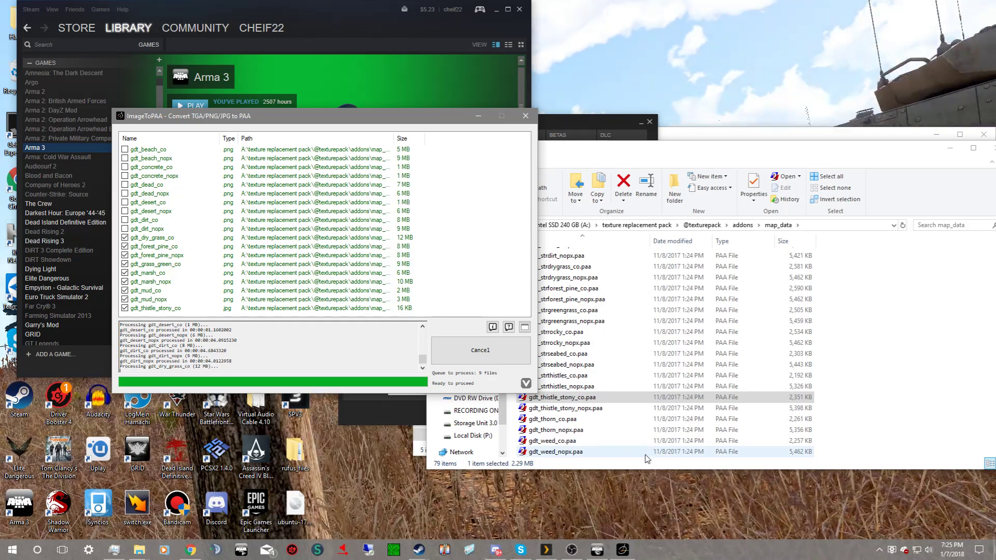
{"action": "left_click", "coordinate": [899, 404]}
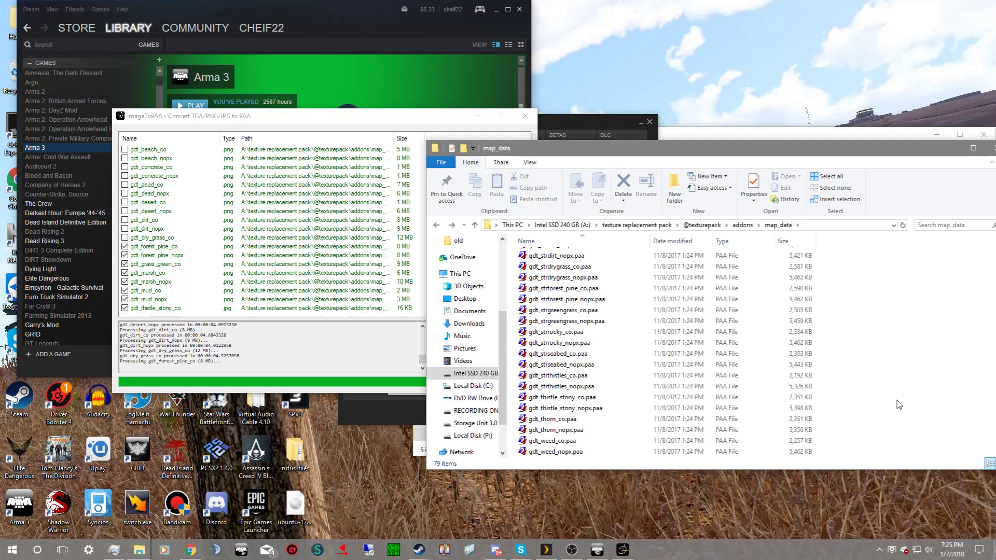
{"action": "scroll", "coordinate": [824, 378], "scroll_direction": "up", "scroll_amount": 7}
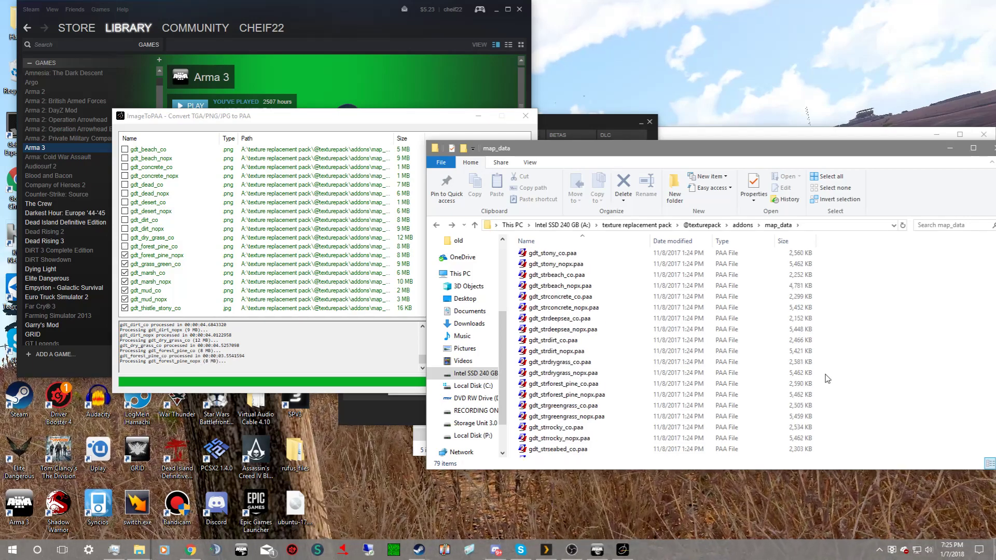
{"action": "scroll", "coordinate": [675, 335], "scroll_direction": "up", "scroll_amount": 6}
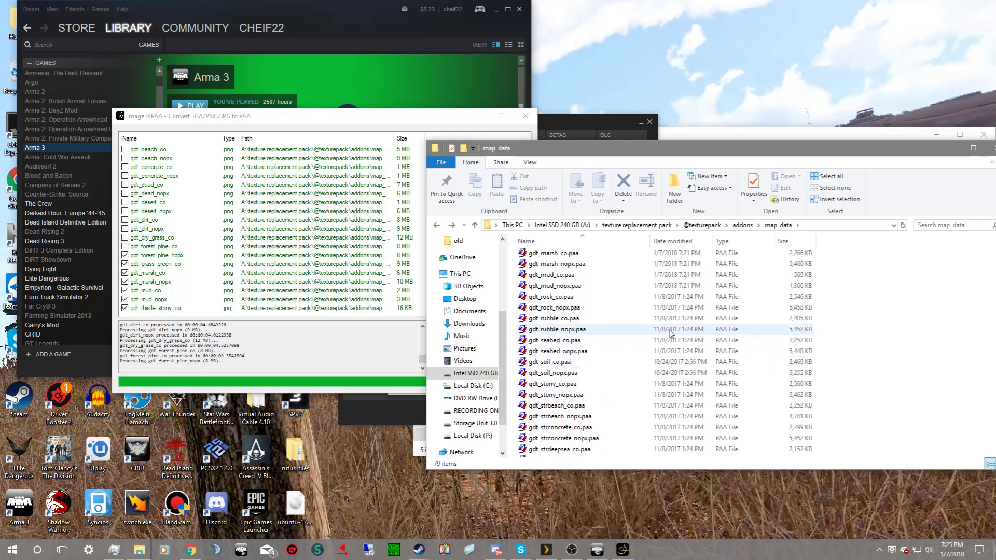
{"action": "scroll", "coordinate": [670, 334], "scroll_direction": "down", "scroll_amount": 4}
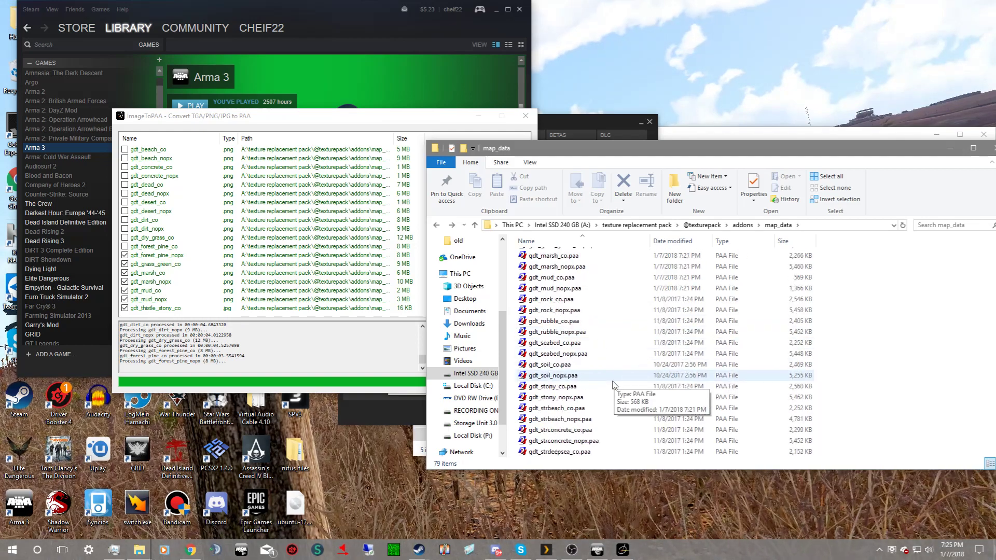
{"action": "scroll", "coordinate": [613, 384], "scroll_direction": "up", "scroll_amount": 3}
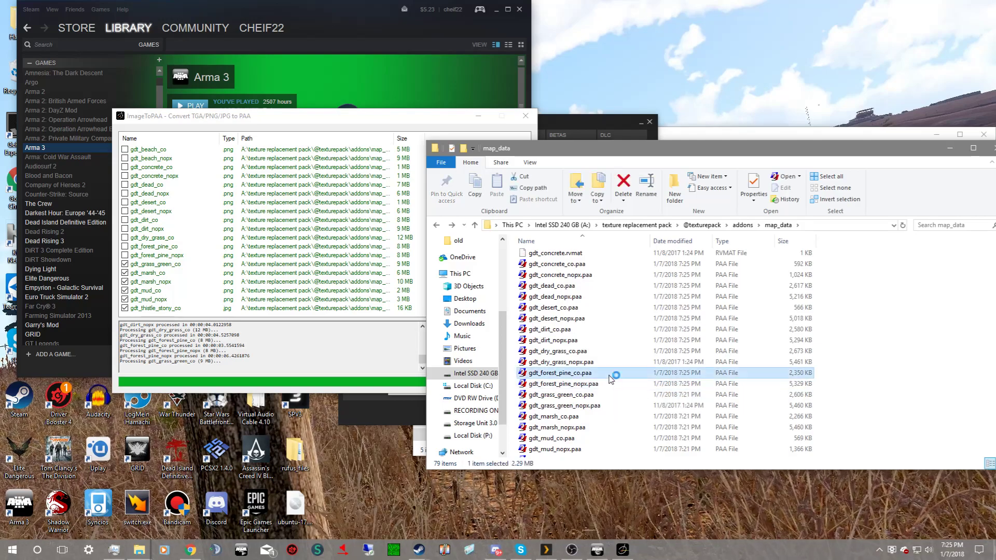
{"action": "double_click", "coordinate": [607, 373]}
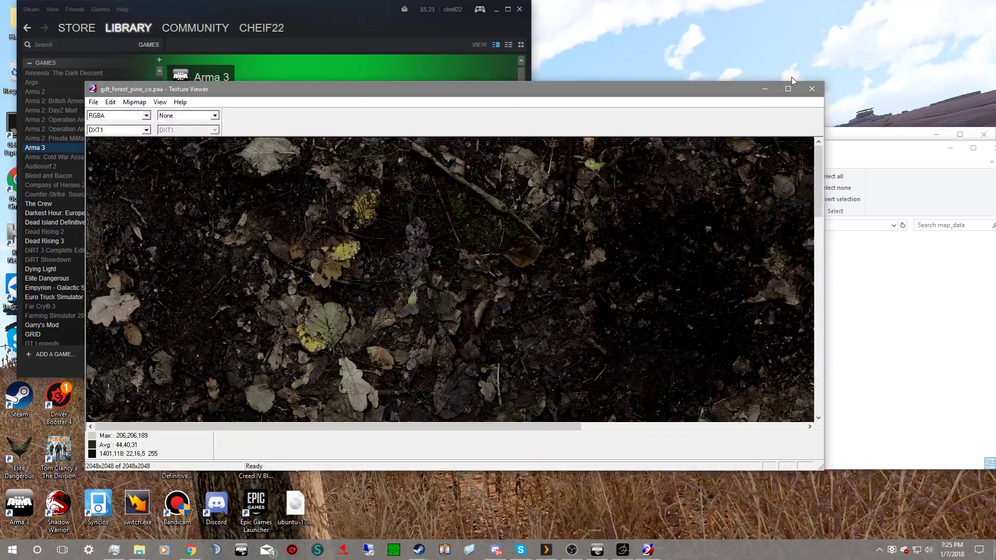
{"action": "left_click", "coordinate": [812, 88]}
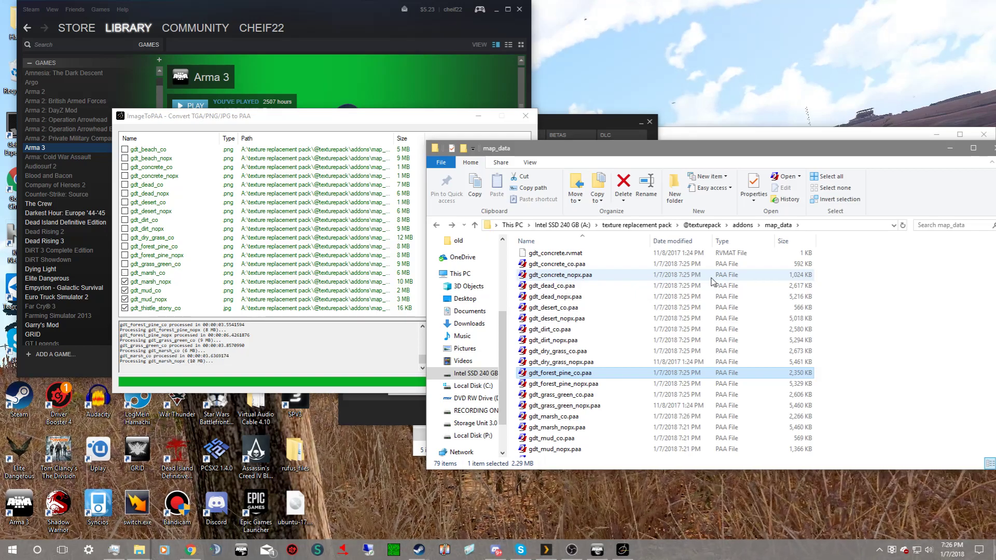
{"action": "scroll", "coordinate": [689, 300], "scroll_direction": "down", "scroll_amount": 1}
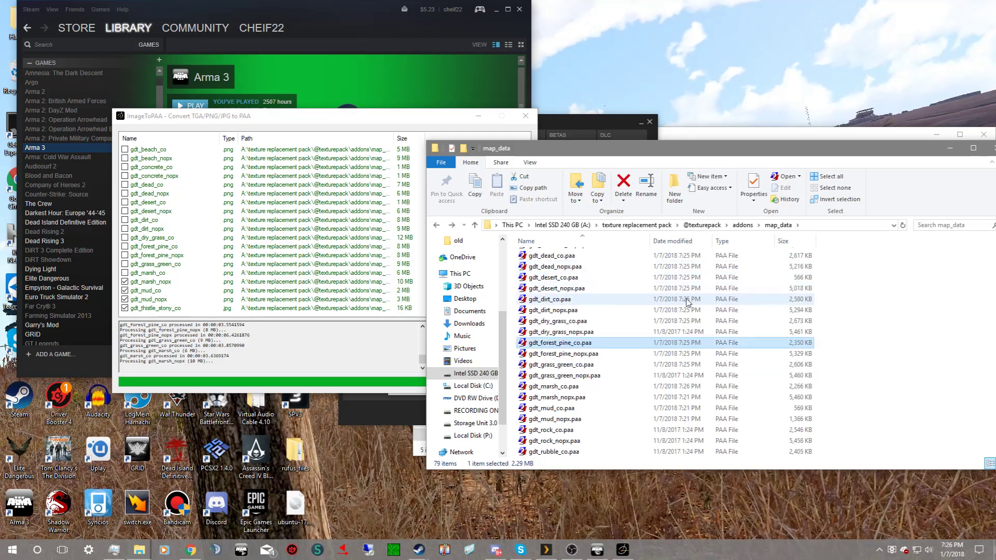
- Check the modified dates of the remaining map_data textures and preview gdt_thistle_stony_co.paa in Texture Viewer
{"action": "scroll", "coordinate": [687, 303], "scroll_direction": "down", "scroll_amount": 1}
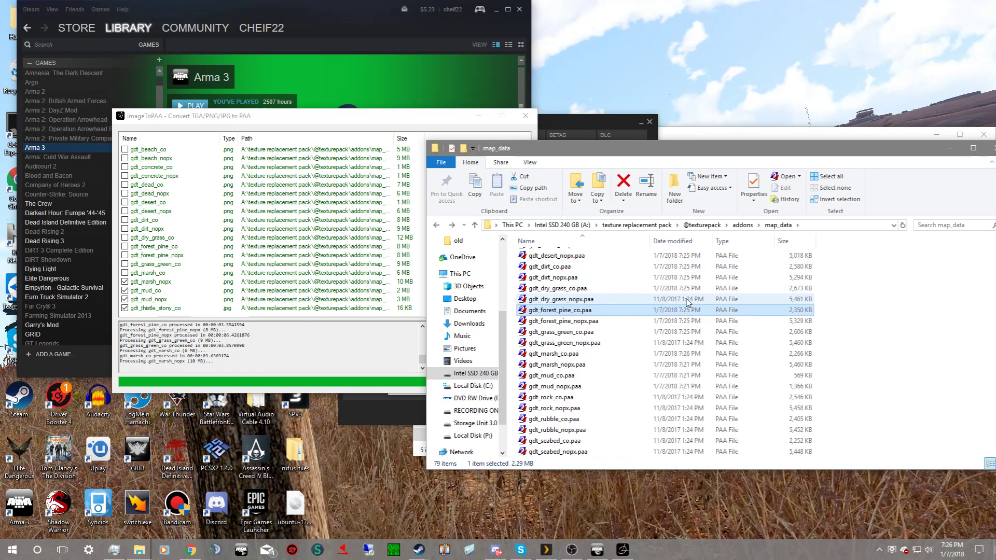
{"action": "scroll", "coordinate": [688, 303], "scroll_direction": "down", "scroll_amount": 4}
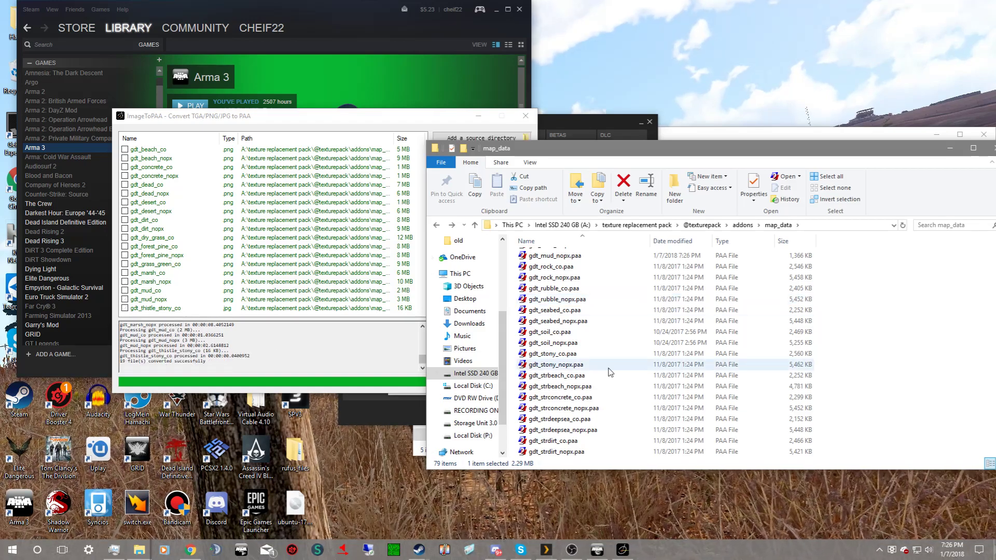
{"action": "scroll", "coordinate": [610, 372], "scroll_direction": "down", "scroll_amount": 3}
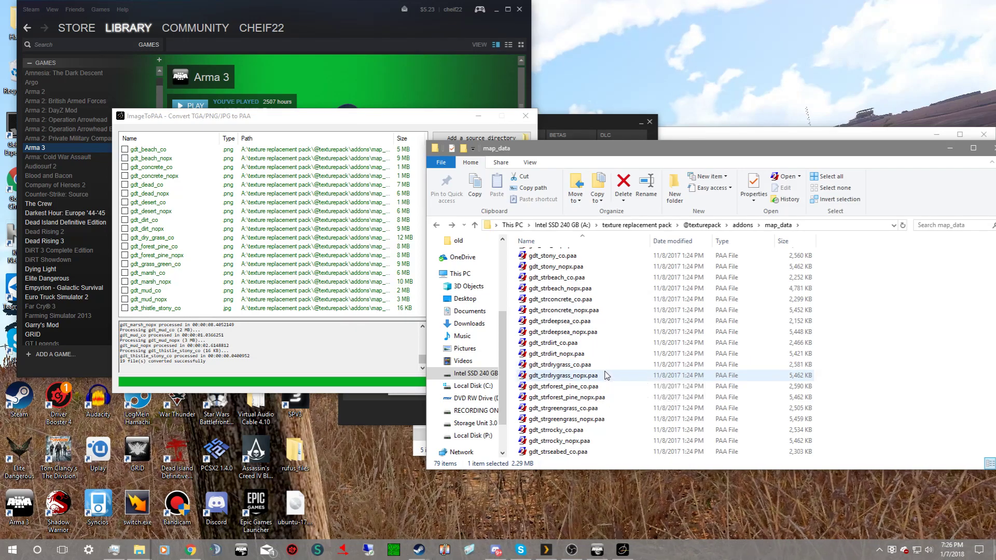
{"action": "scroll", "coordinate": [600, 403], "scroll_direction": "down", "scroll_amount": 1}
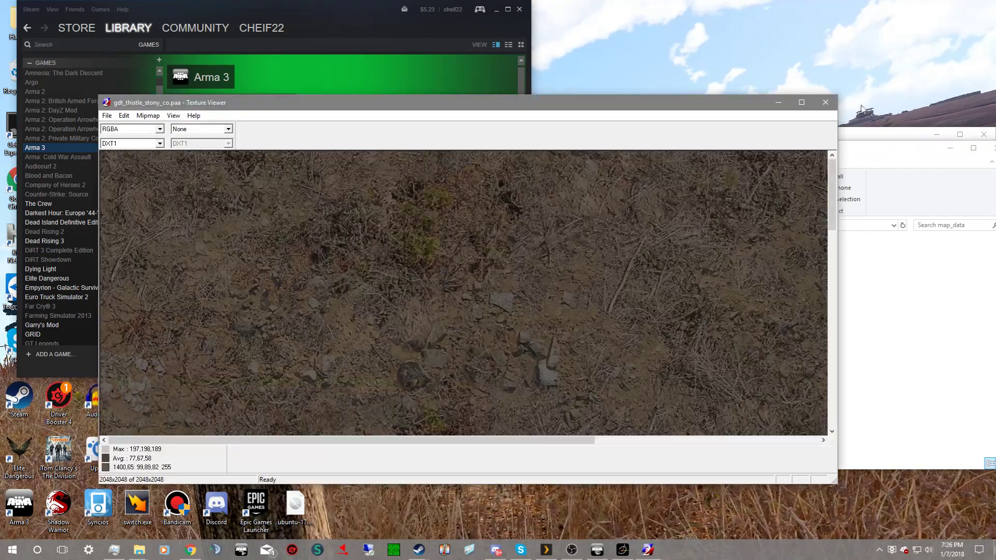
{"action": "left_click", "coordinate": [825, 103]}
- Open the new folder inside map_data and run the image list check in ImageToPAA
{"action": "scroll", "coordinate": [622, 272], "scroll_direction": "up", "scroll_amount": 15}
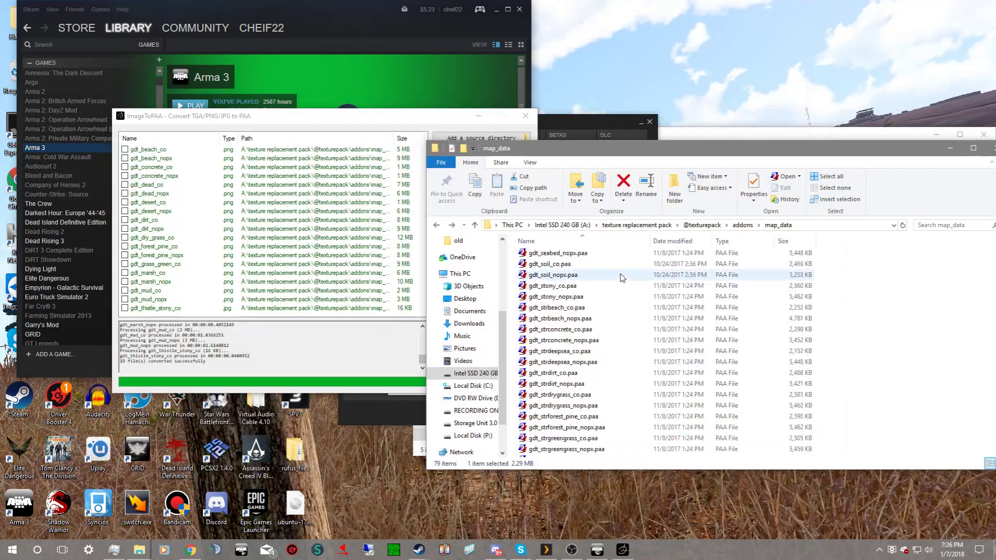
{"action": "double_click", "coordinate": [596, 256]}
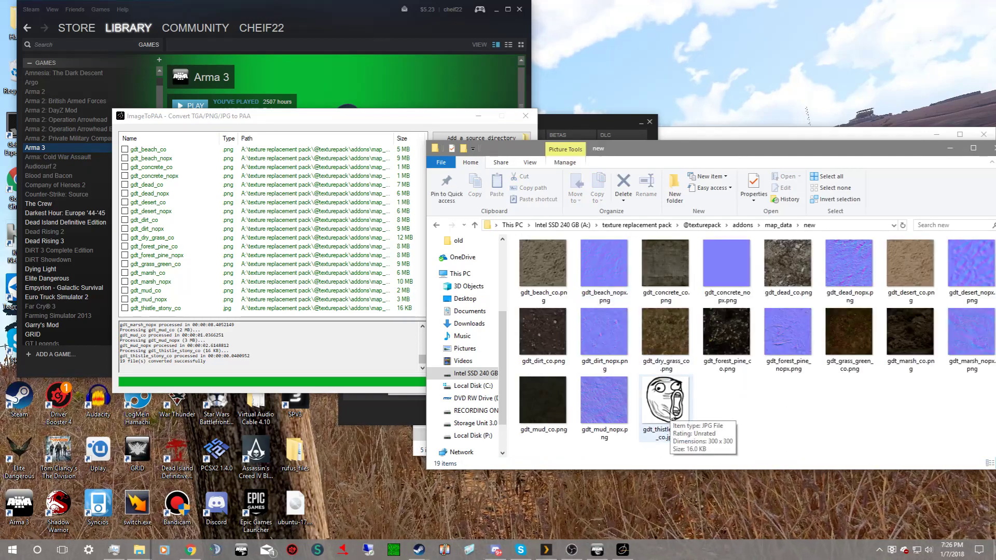
{"action": "left_click", "coordinate": [343, 344]}
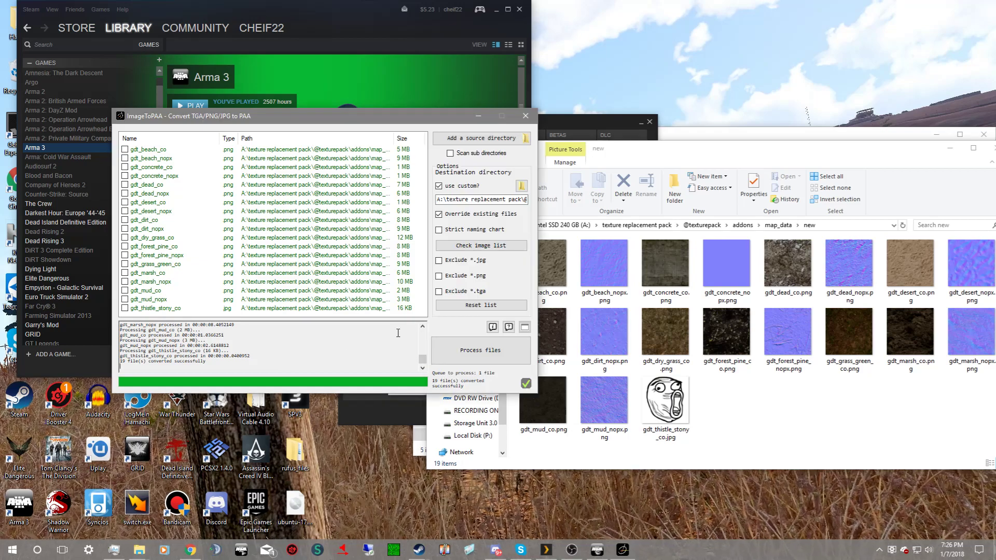
{"action": "left_click", "coordinate": [479, 245]}
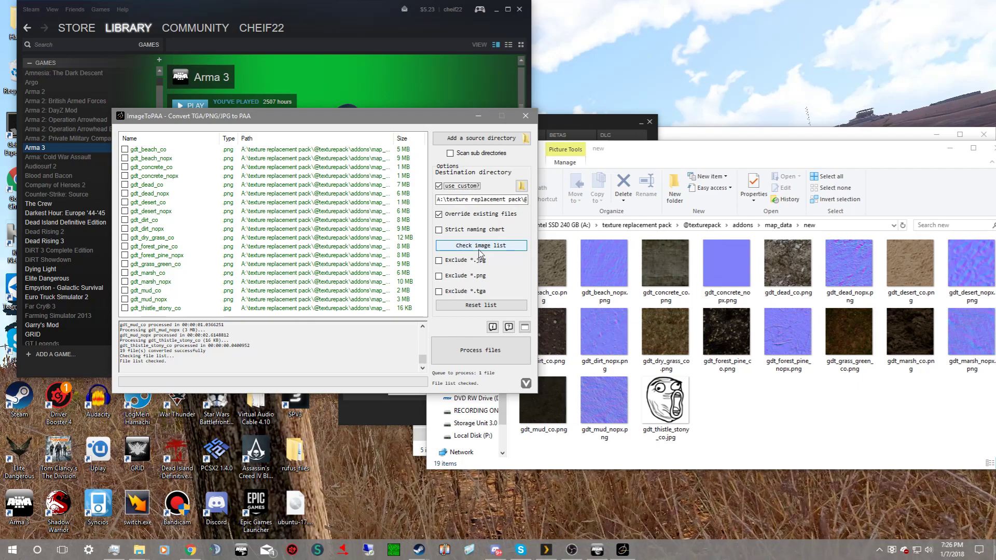
- Try to edit gdt_thistle_stony_co.jpg in Photos, look at its adjustment options and close Photos
{"action": "left_click", "coordinate": [666, 402]}
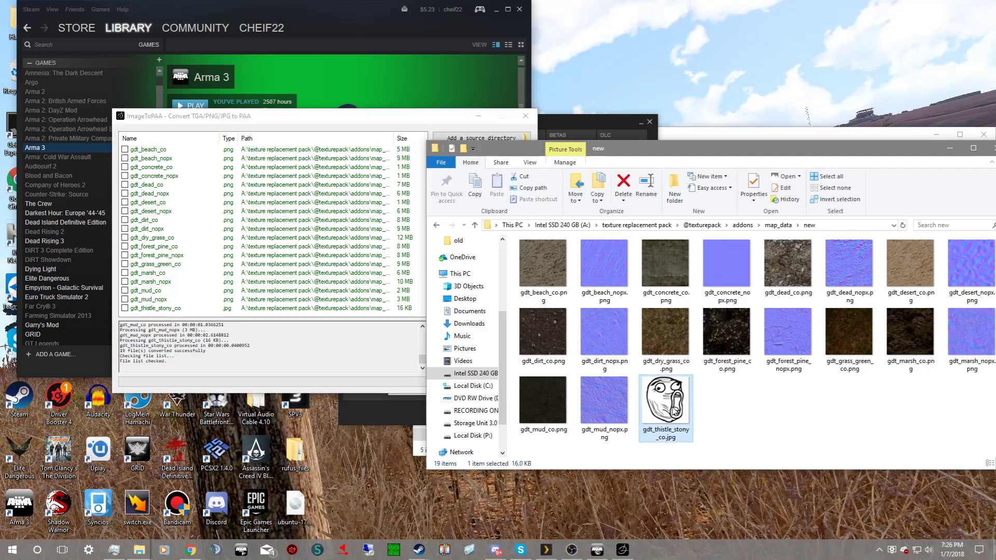
{"action": "right_click", "coordinate": [674, 410]}
{"action": "left_click", "coordinate": [720, 429]}
{"action": "right_click", "coordinate": [675, 409]}
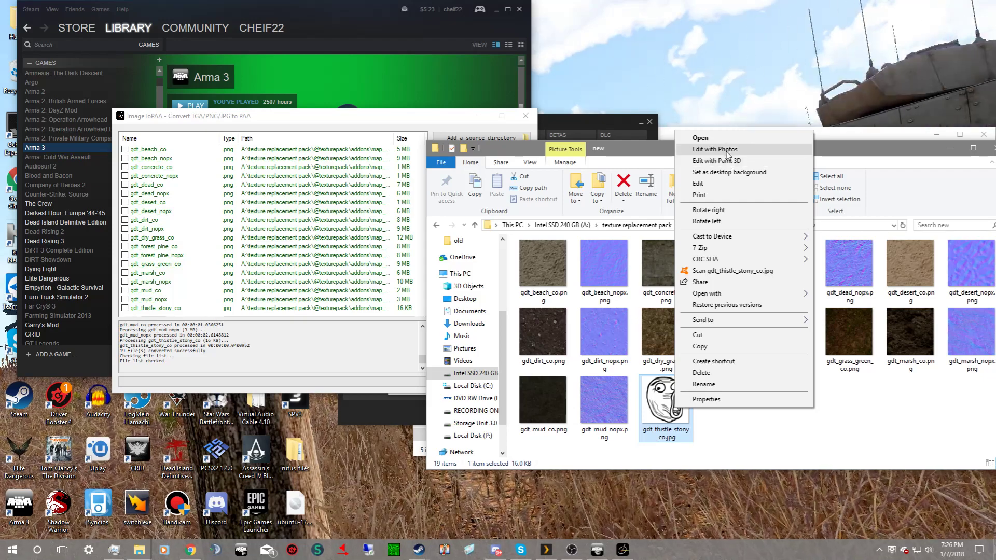
{"action": "left_click", "coordinate": [701, 138]}
{"action": "left_click", "coordinate": [543, 298]}
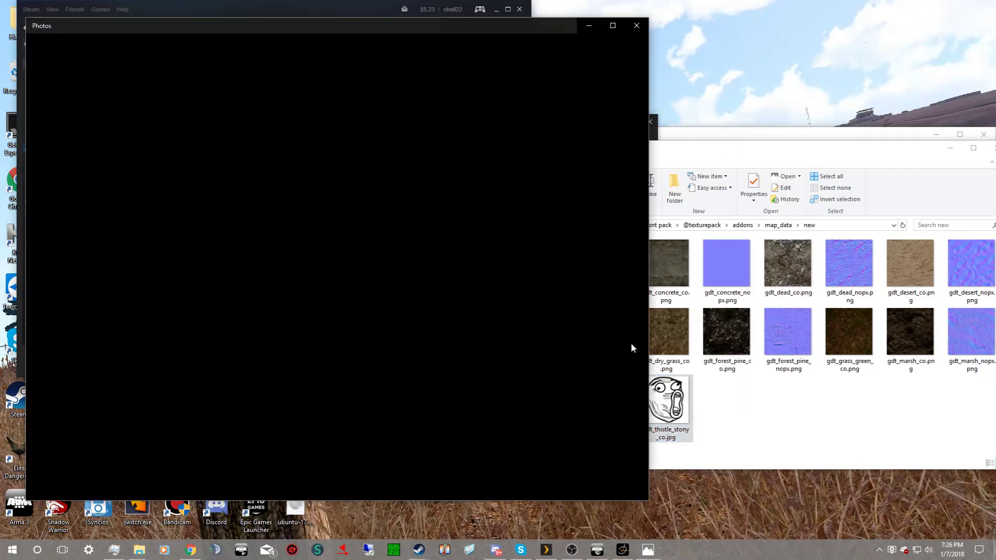
{"action": "left_click", "coordinate": [602, 108]}
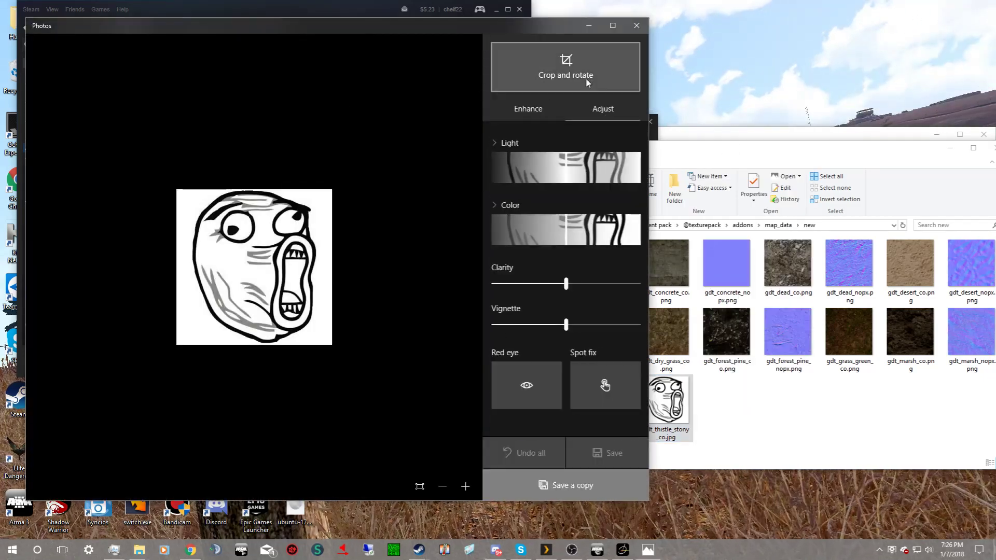
{"action": "left_click", "coordinate": [636, 25]}
- Try to open gdt_thistle_stony_co.jpg in Serif PhotoPlus X4, dismissing the registration wizard and closing the program
{"action": "right_click", "coordinate": [665, 398]}
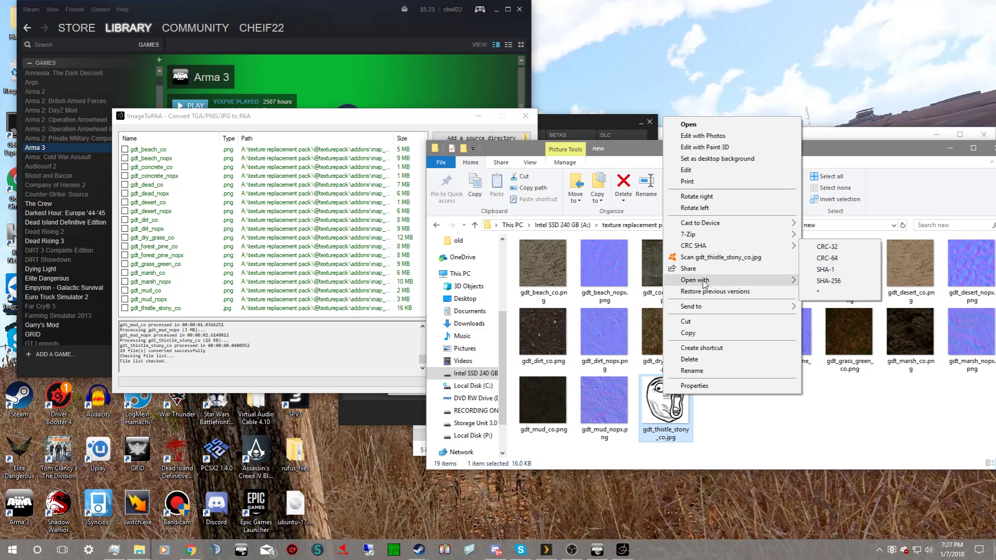
{"action": "mouse_move", "coordinate": [783, 280]}
{"action": "left_click", "coordinate": [847, 316]}
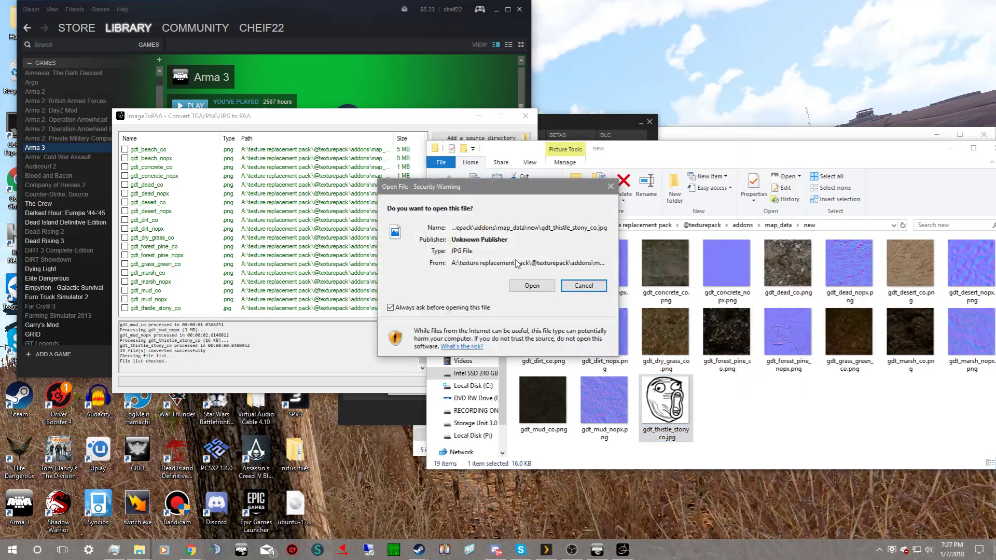
{"action": "left_click", "coordinate": [593, 282]}
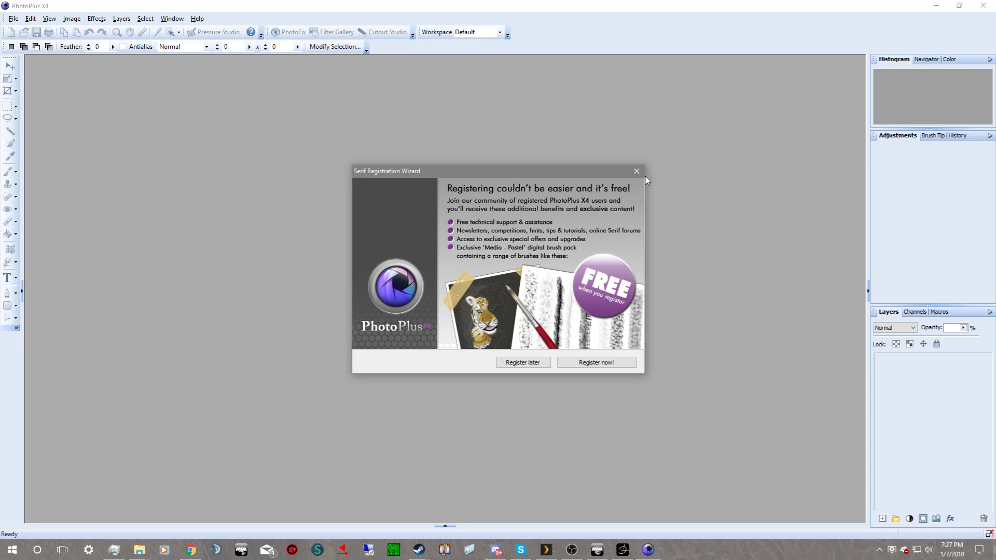
{"action": "left_click", "coordinate": [636, 171]}
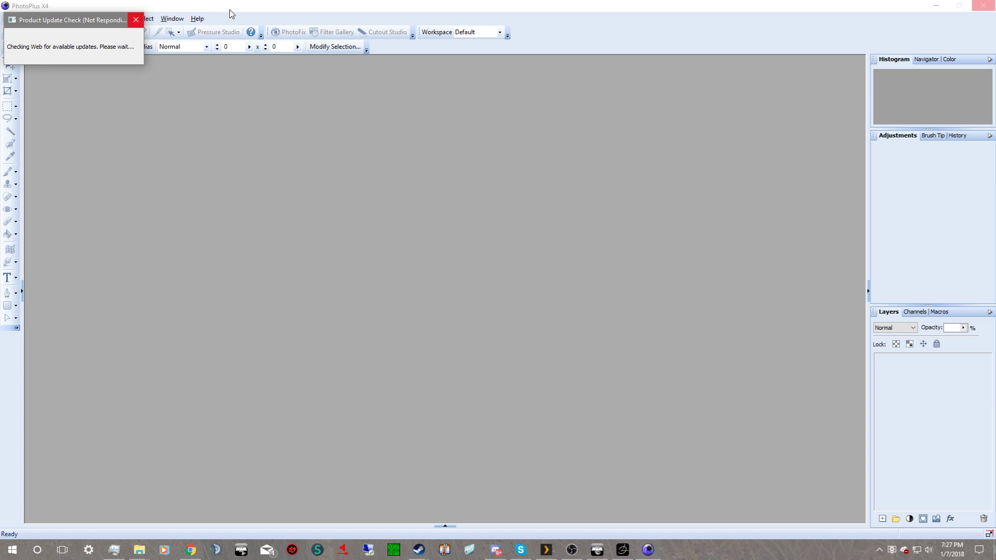
{"action": "left_click", "coordinate": [137, 21]}
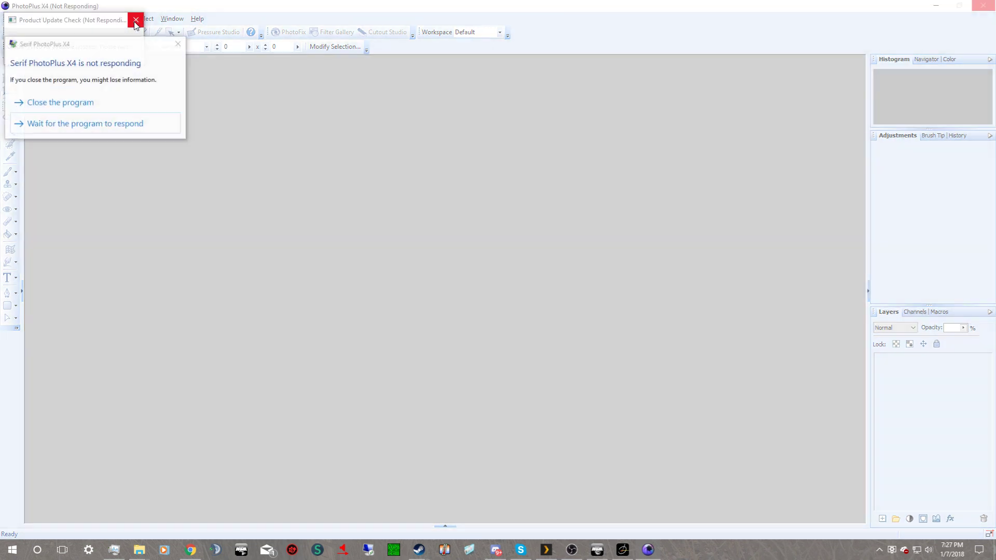
{"action": "left_click", "coordinate": [116, 107]}
- Retry opening gdt_thistle_stony_co.jpg in Serif PhotoPlus X4 twice, dismissing the registration wizard and update check each time
{"action": "right_click", "coordinate": [679, 392]}
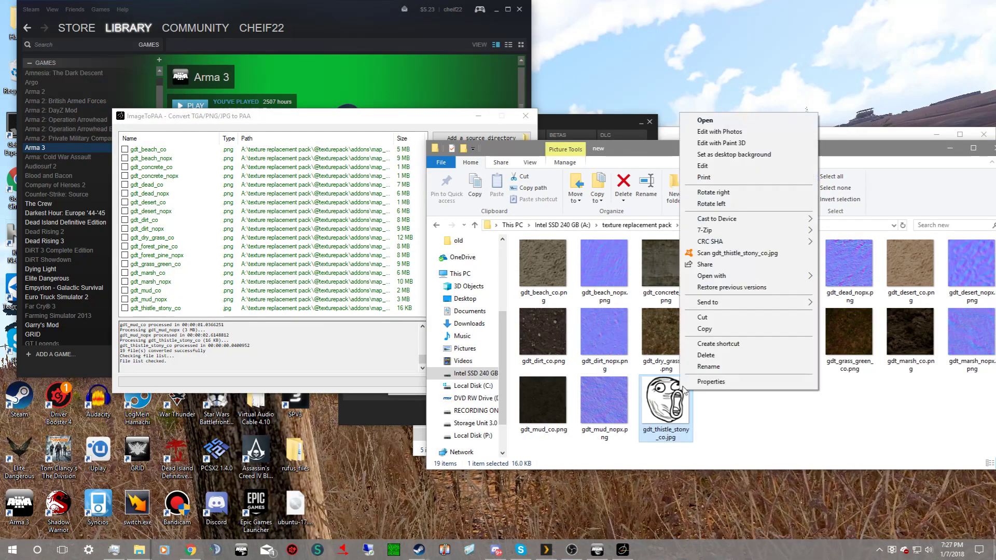
{"action": "mouse_move", "coordinate": [752, 276]}
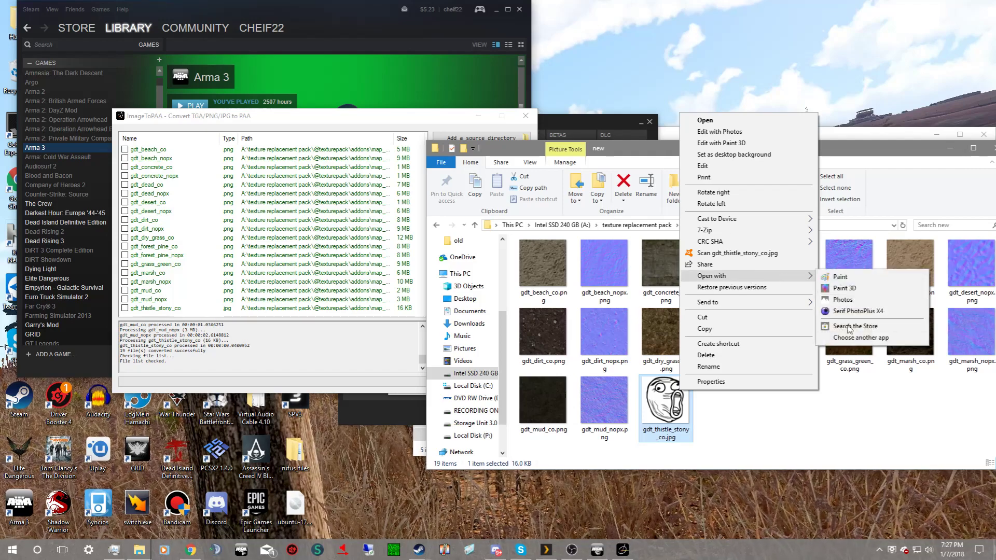
{"action": "left_click", "coordinate": [835, 310]}
{"action": "left_click", "coordinate": [532, 286]}
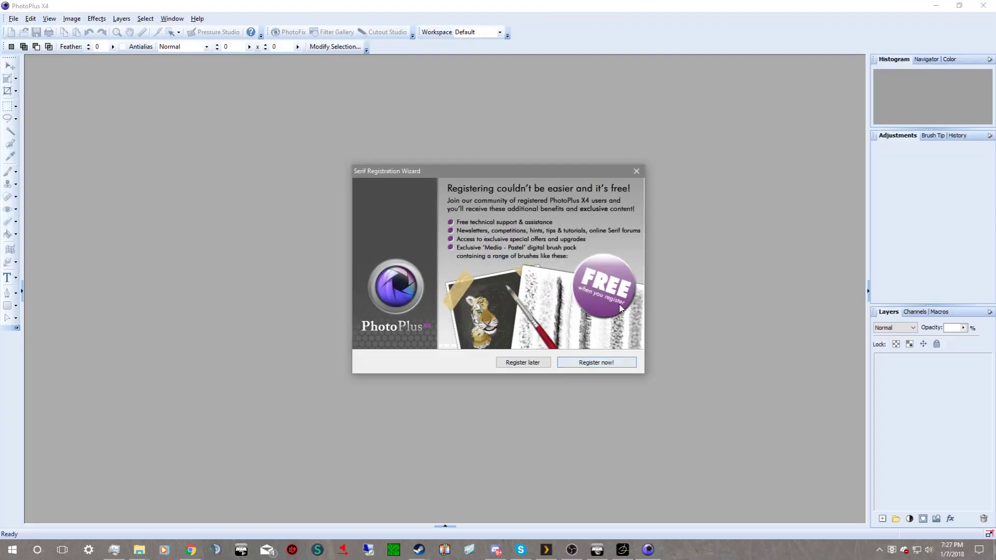
{"action": "left_click", "coordinate": [637, 172]}
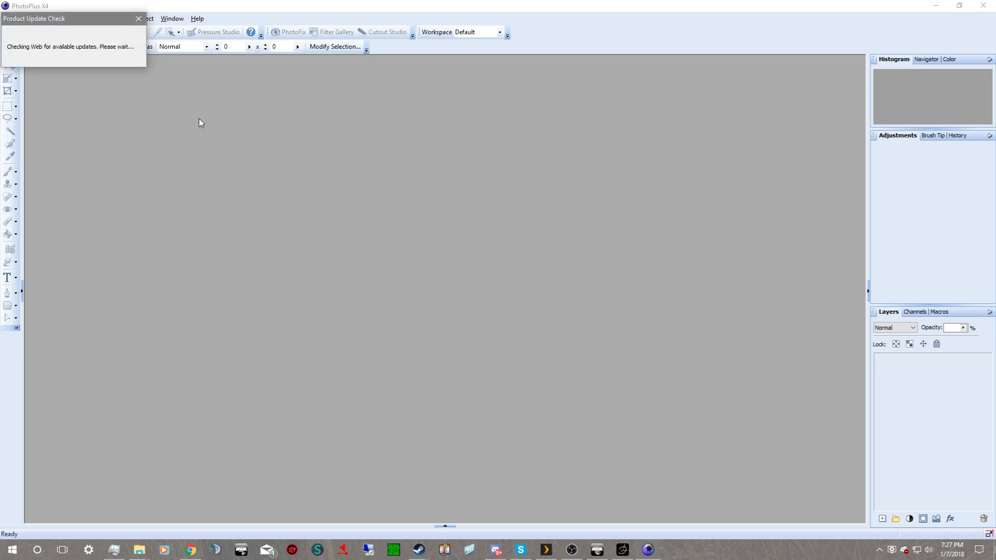
{"action": "left_click", "coordinate": [139, 22]}
{"action": "left_click", "coordinate": [156, 102]}
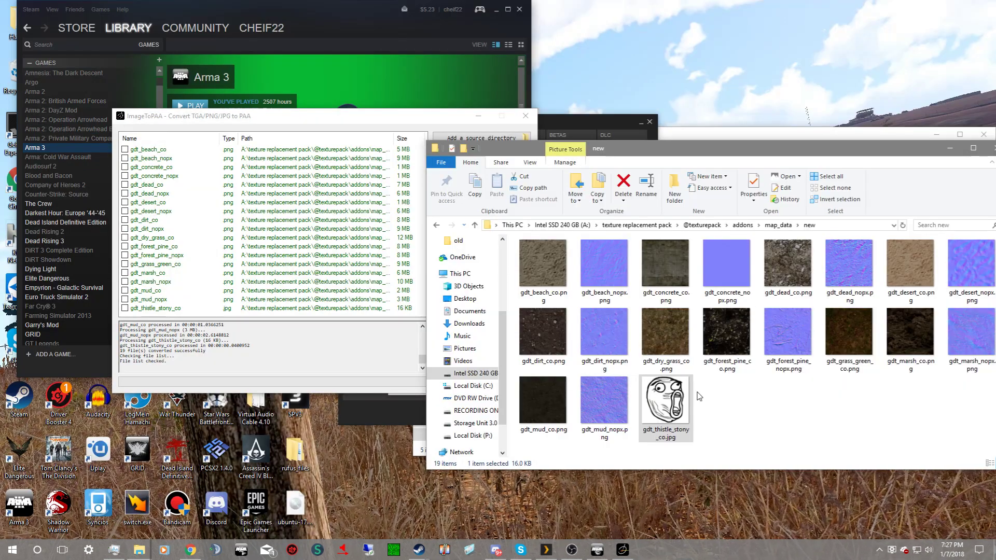
{"action": "right_click", "coordinate": [667, 392]}
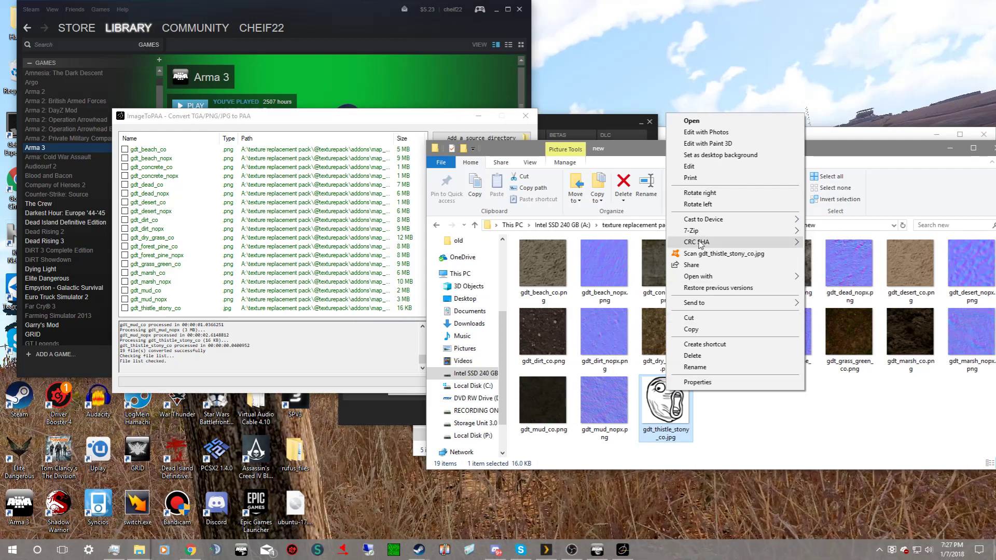
{"action": "mouse_move", "coordinate": [726, 276]}
{"action": "left_click", "coordinate": [832, 311]}
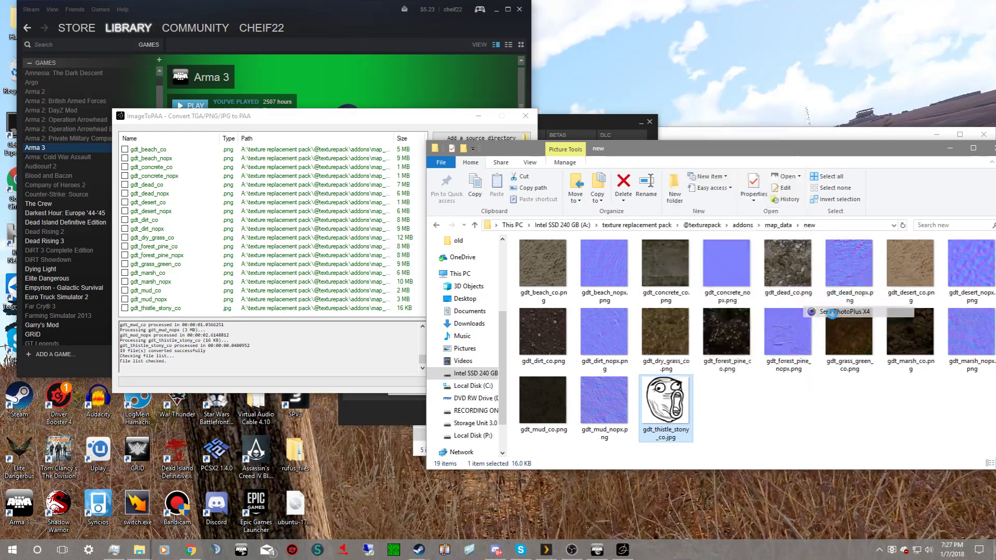
{"action": "left_click", "coordinate": [591, 285]}
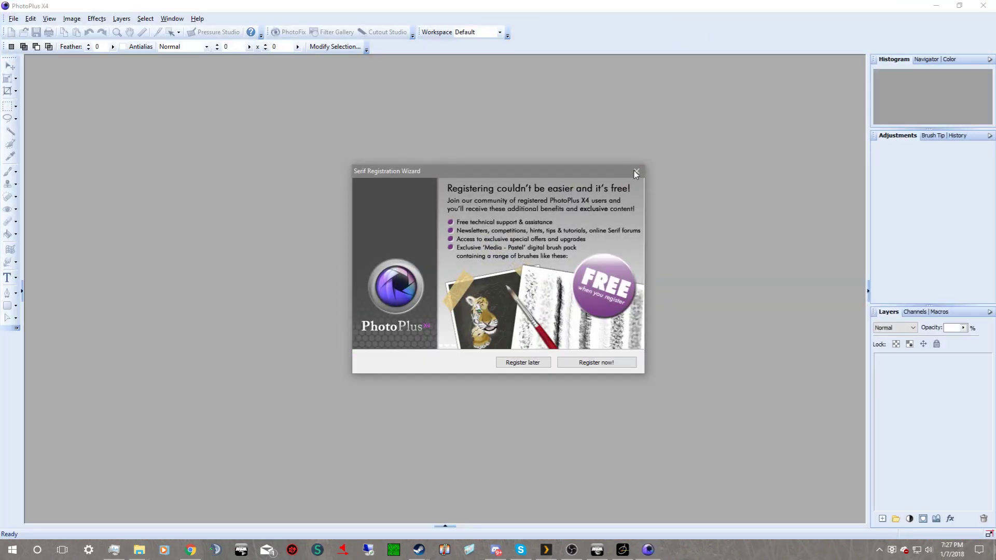
{"action": "left_click", "coordinate": [636, 172]}
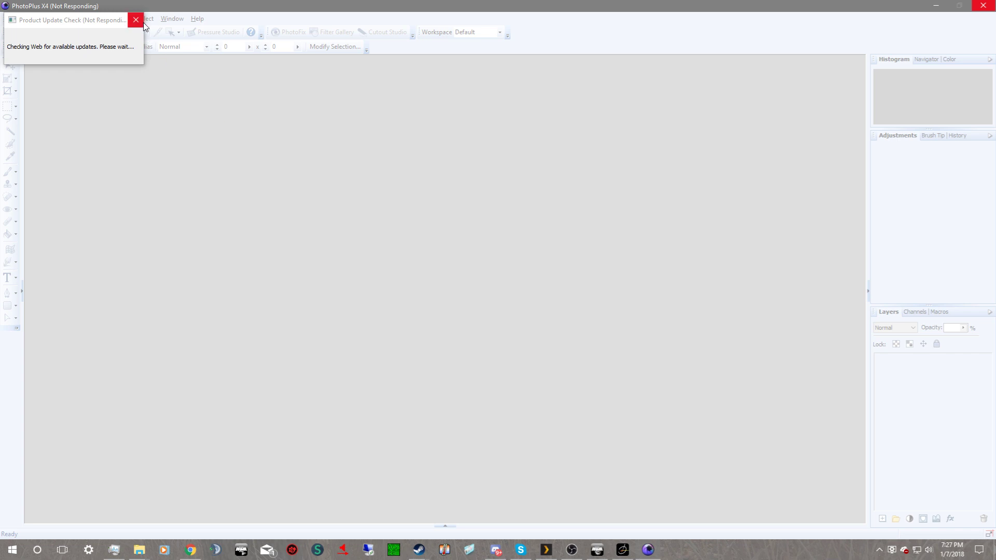
{"action": "left_click", "coordinate": [136, 20]}
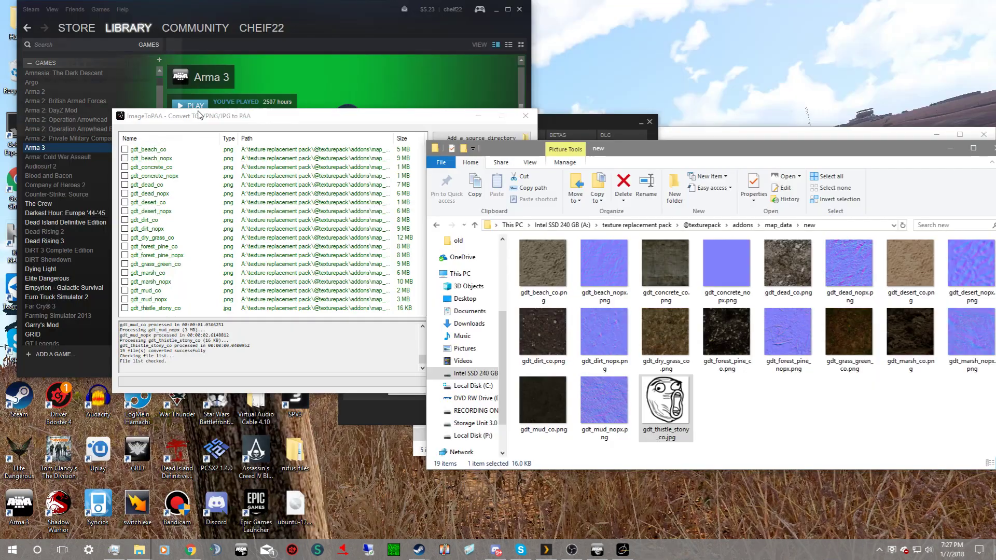
- Open gdt_thistle_stony_co.jpg from the new folder in Paint 3D, accepting the security warning
{"action": "right_click", "coordinate": [660, 393]}
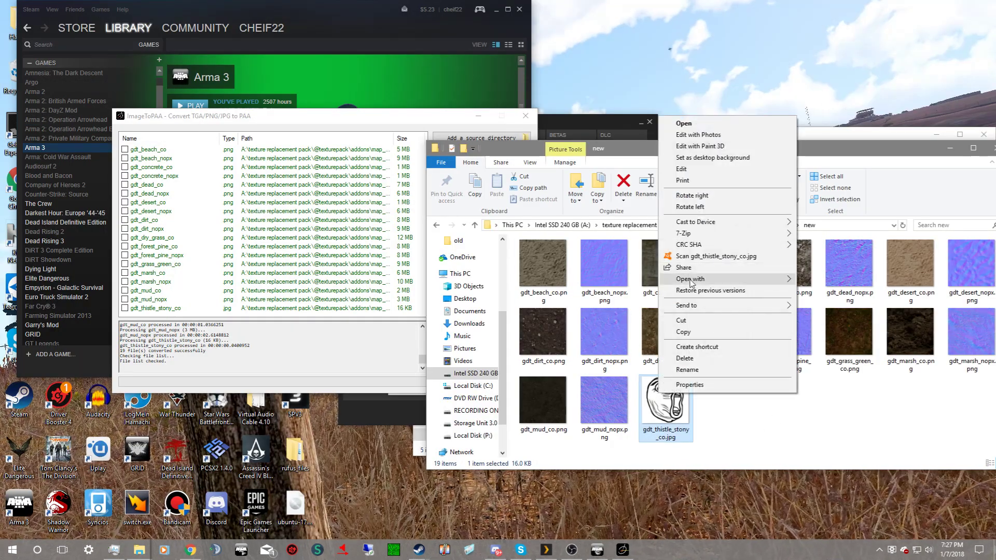
{"action": "mouse_move", "coordinate": [690, 283]}
{"action": "left_click", "coordinate": [816, 291]}
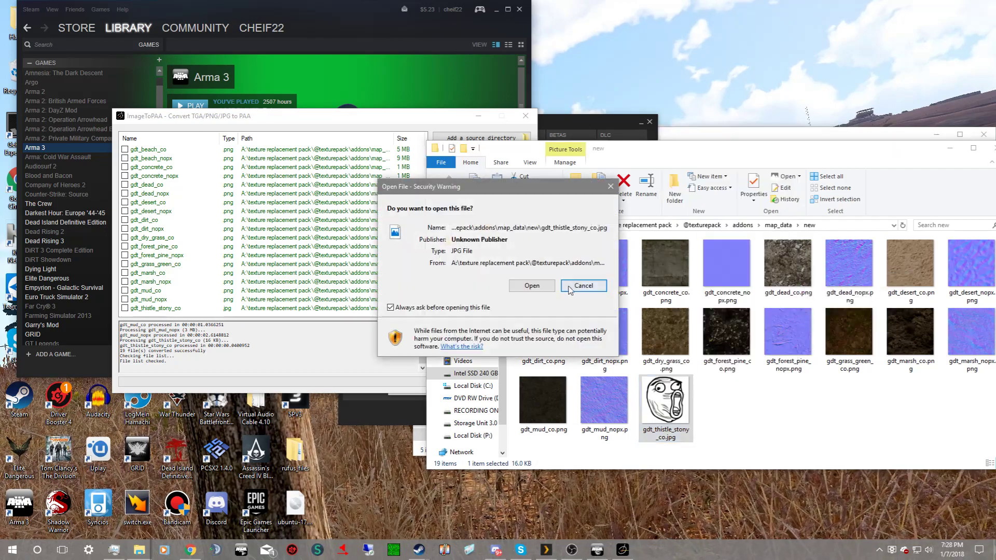
{"action": "left_click", "coordinate": [532, 285]}
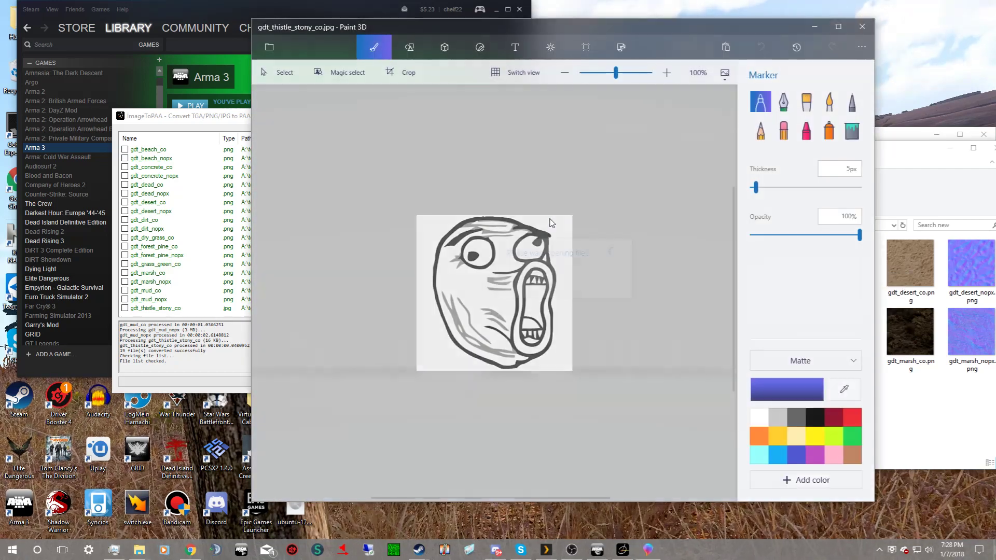
{"action": "left_click", "coordinate": [268, 47]}
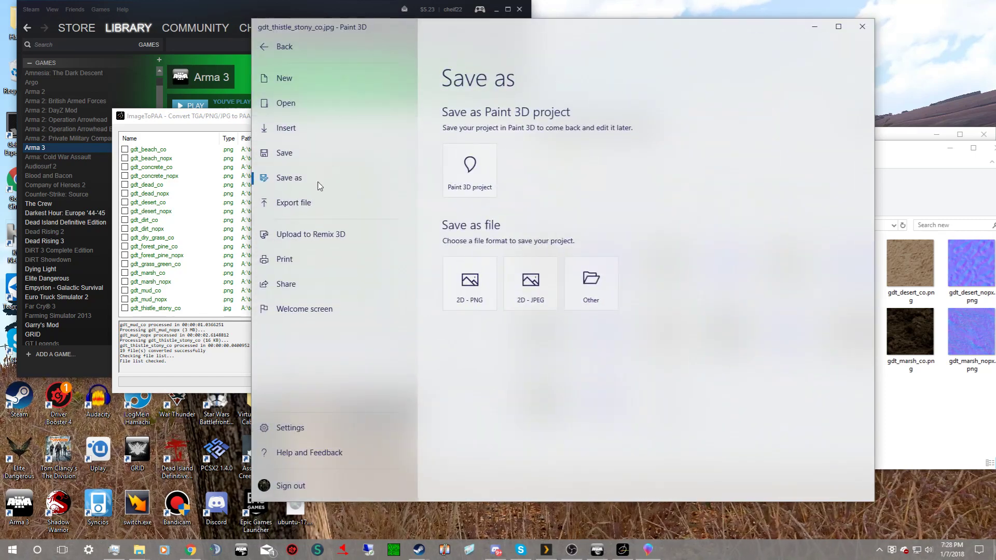
{"action": "left_click", "coordinate": [311, 202]}
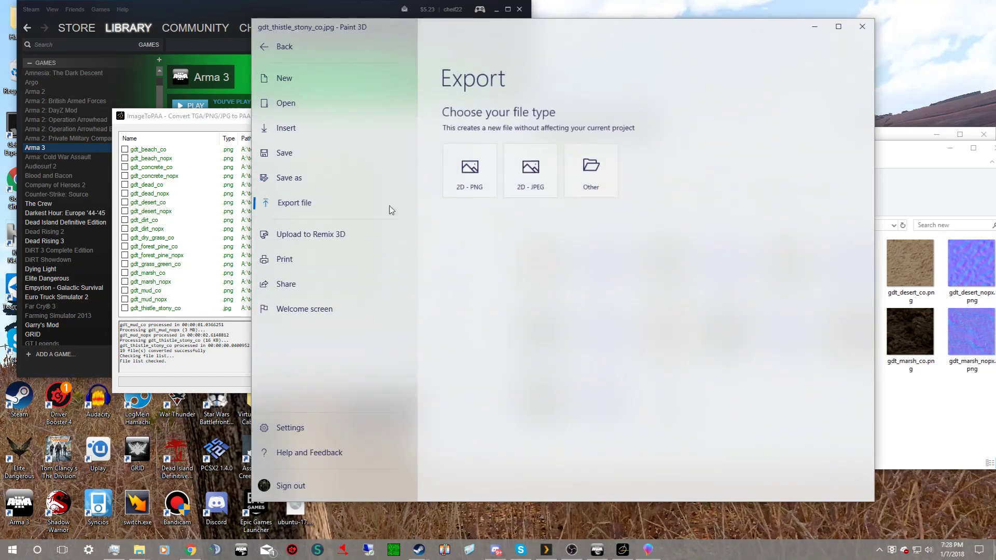
{"action": "left_click", "coordinate": [495, 187]}
{"action": "left_click_drag", "start_coordinate": [466, 188], "coordinate": [298, 182]}
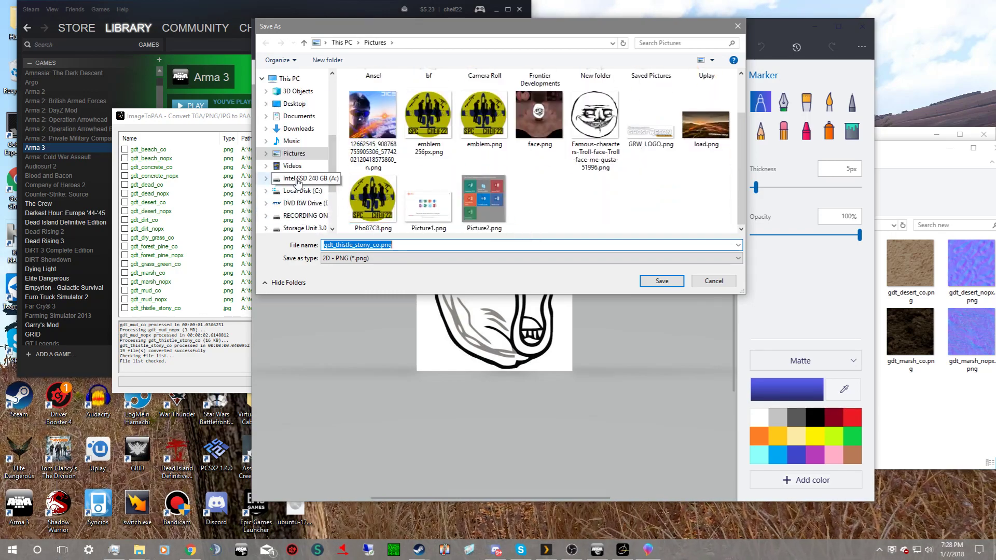
{"action": "left_click", "coordinate": [299, 178]}
{"action": "scroll", "coordinate": [415, 197], "scroll_direction": "down", "scroll_amount": 3}
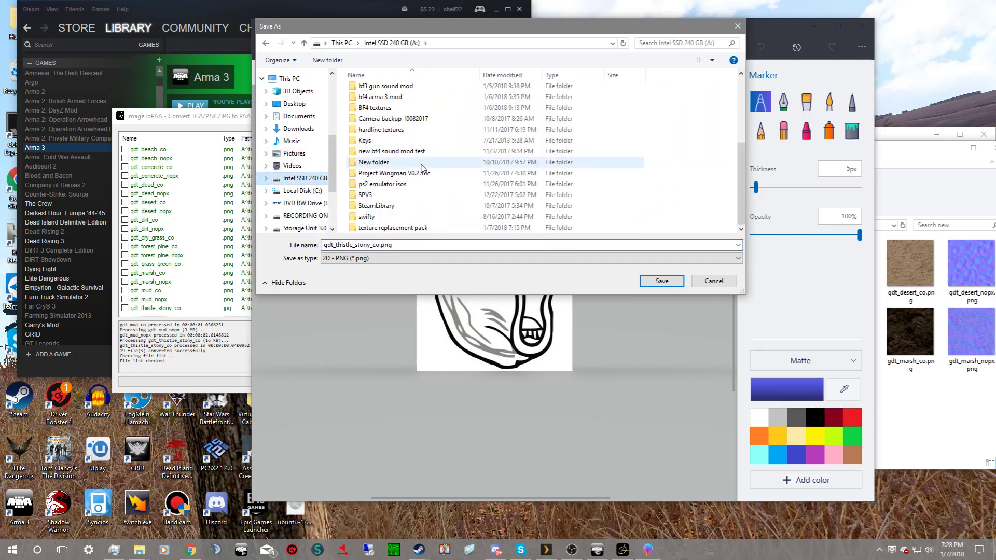
{"action": "double_click", "coordinate": [415, 227]}
{"action": "double_click", "coordinate": [381, 91]}
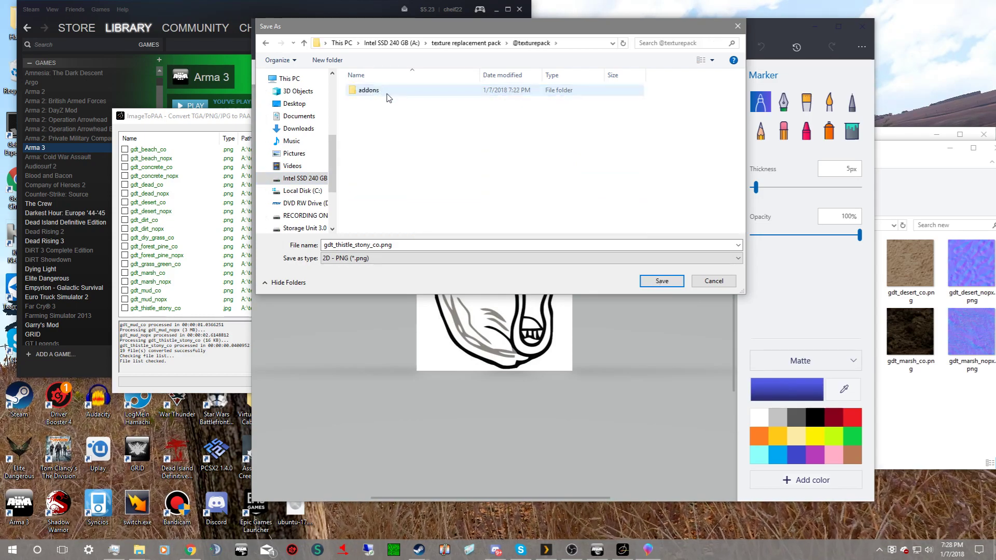
{"action": "double_click", "coordinate": [387, 93]}
{"action": "double_click", "coordinate": [387, 94]}
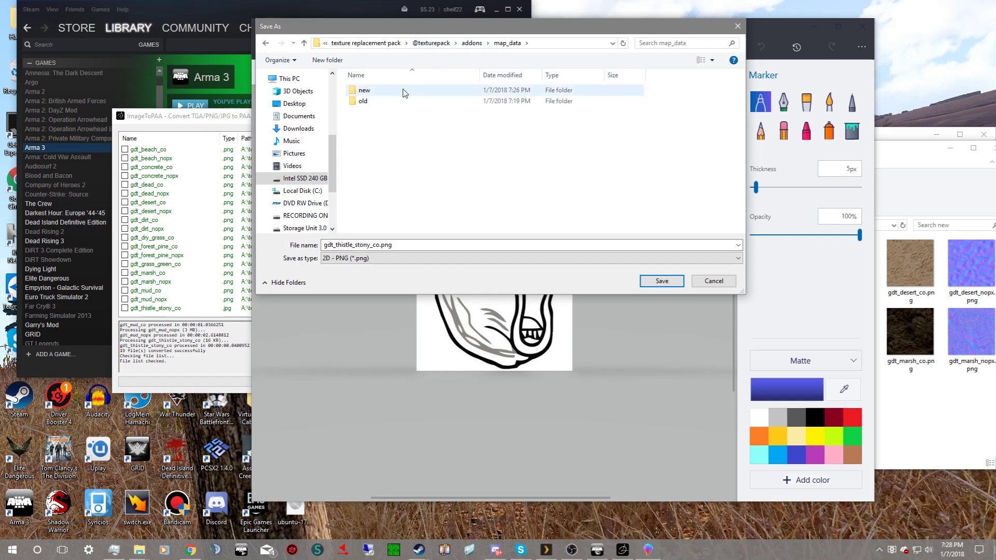
{"action": "double_click", "coordinate": [392, 93]}
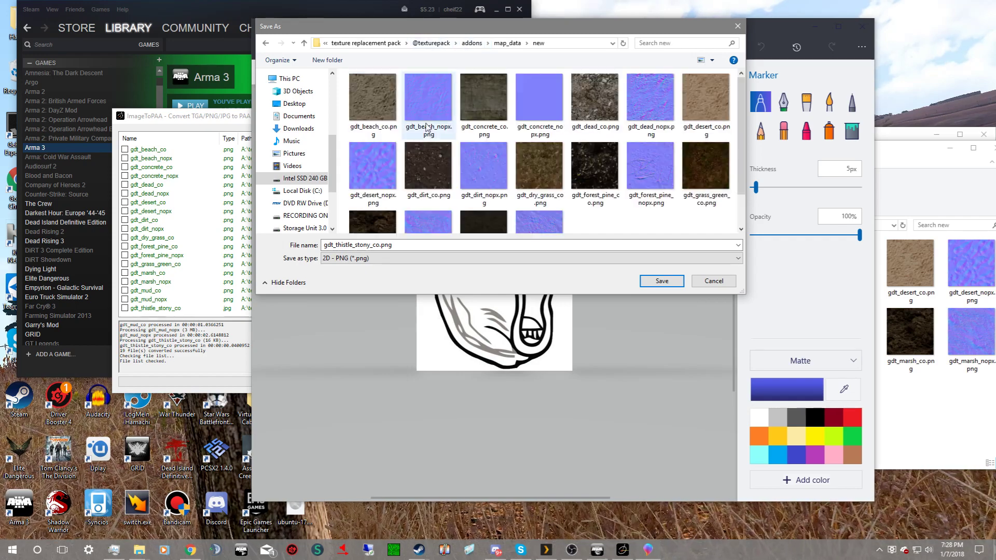
{"action": "left_click", "coordinate": [645, 284]}
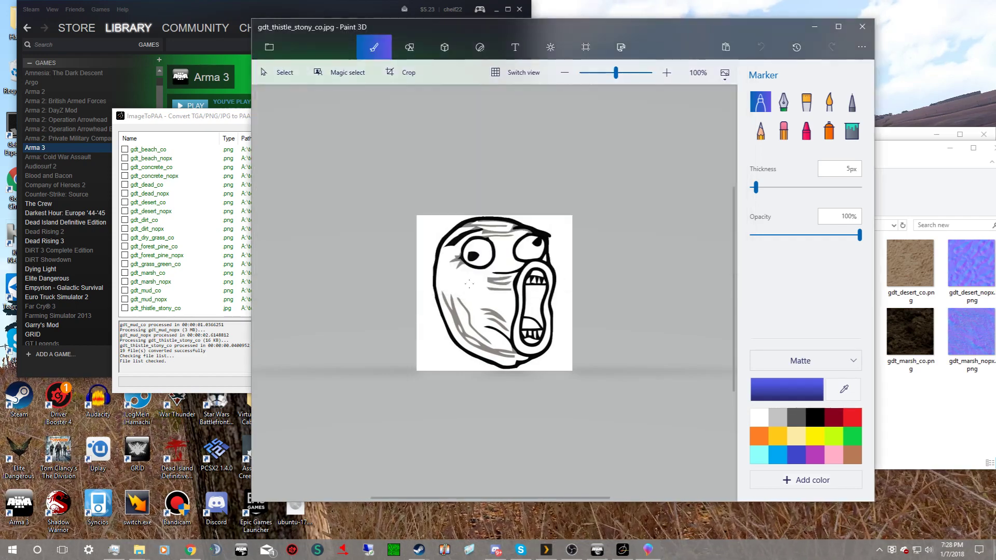
- Switch to ImageToPAA, rescan the source directory and try to convert the added gdt_thistle_stony_co.png to PAA
{"action": "left_click", "coordinate": [154, 307]}
{"action": "left_click", "coordinate": [185, 313]}
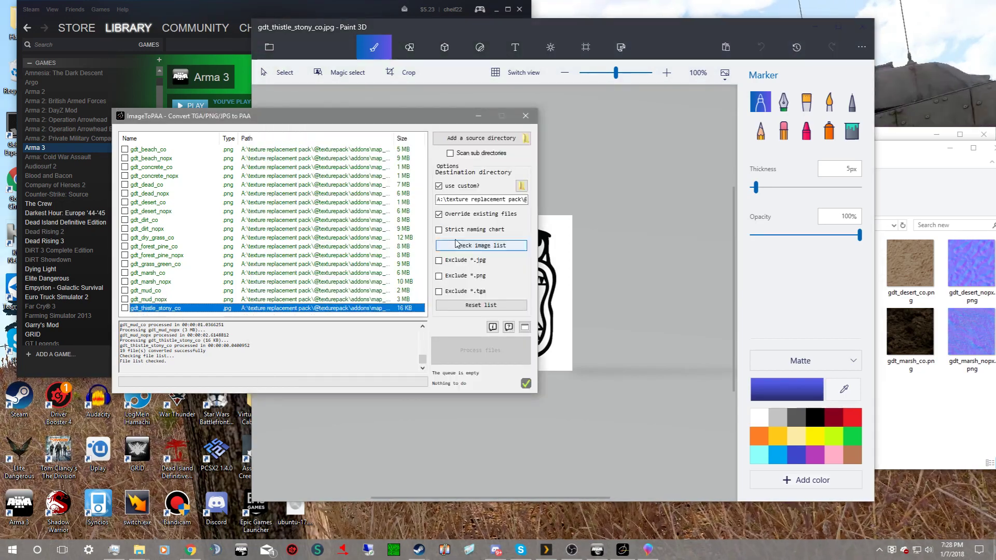
{"action": "left_click", "coordinate": [467, 138]}
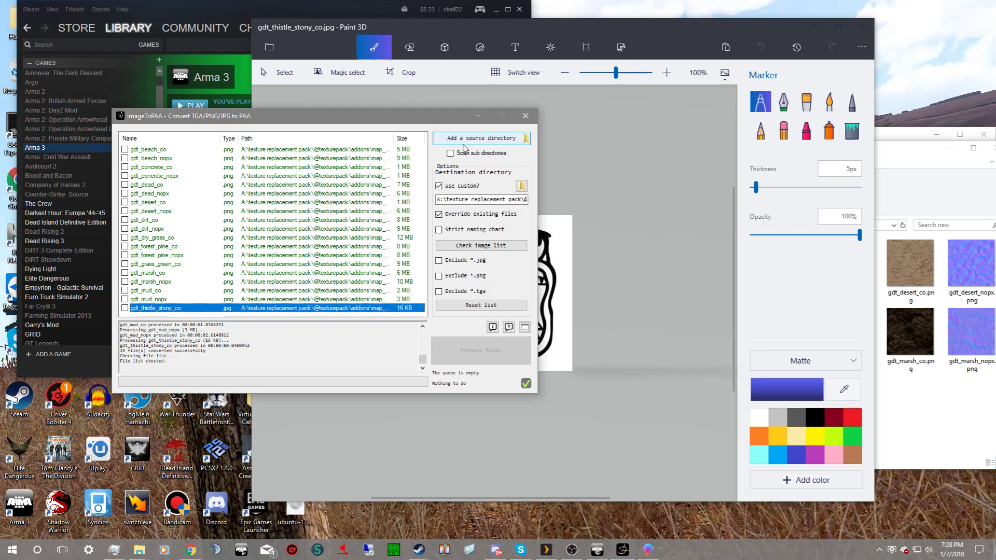
{"action": "left_click", "coordinate": [509, 368]}
{"action": "scroll", "coordinate": [212, 256], "scroll_direction": "down", "scroll_amount": 1}
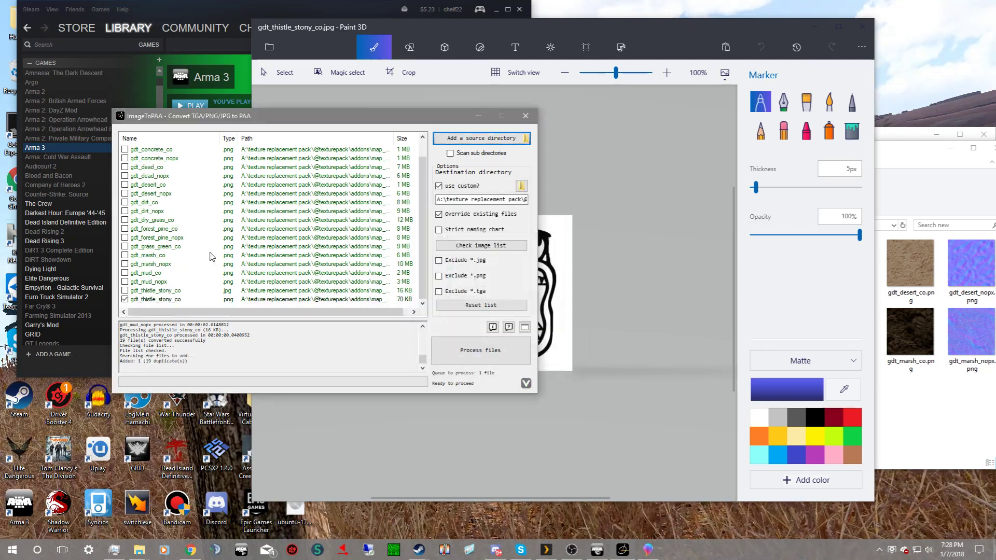
{"action": "left_click", "coordinate": [490, 356]}
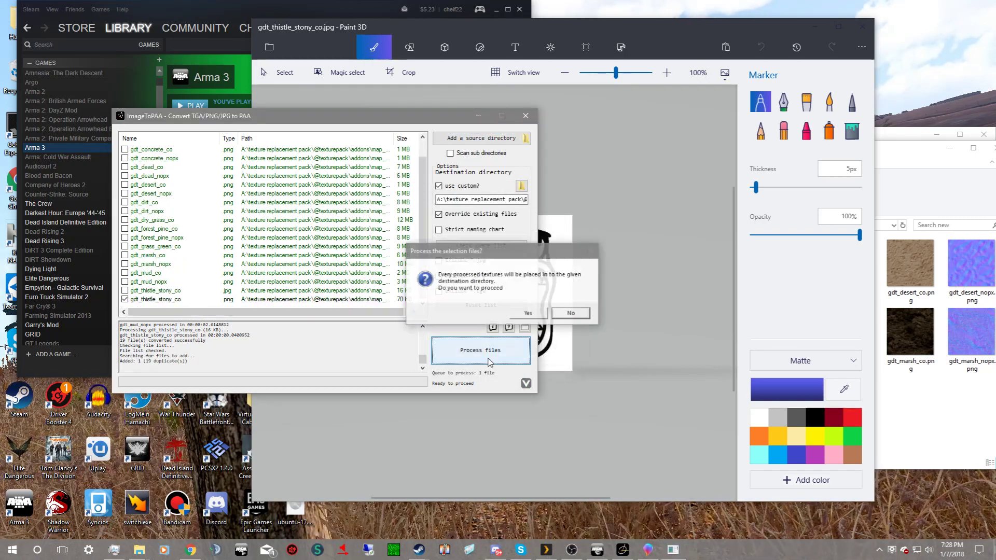
{"action": "left_click", "coordinate": [527, 313]}
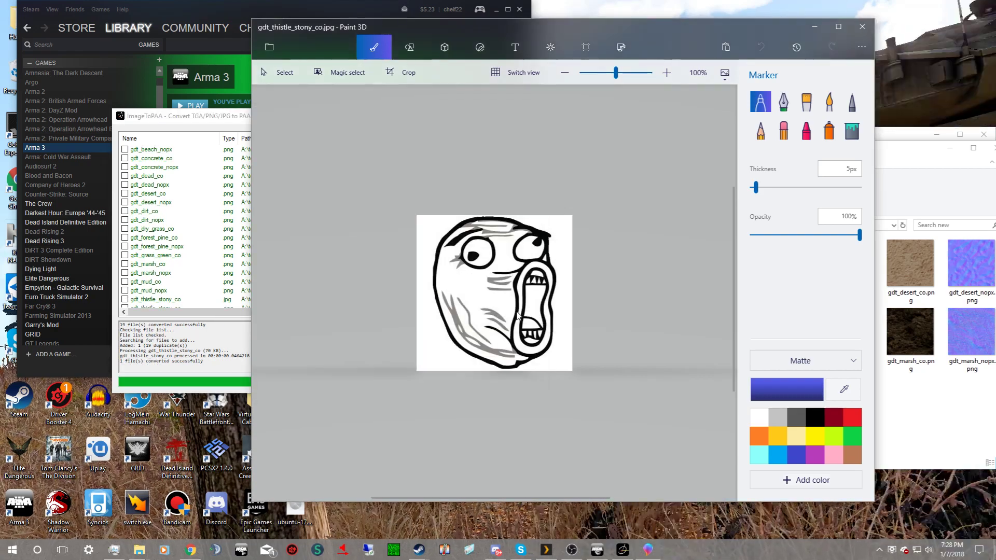
- Open gdt_thistle_stony_co.paa from the map_data folder in Texture Viewer, inspect which texture it contains and close the viewer
{"action": "left_click", "coordinate": [900, 386]}
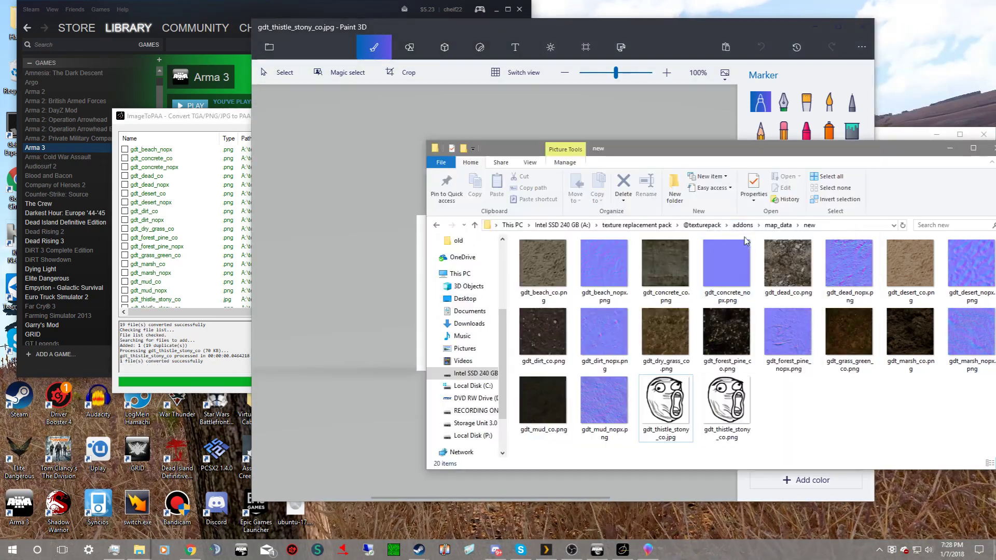
{"action": "left_click", "coordinate": [778, 225]}
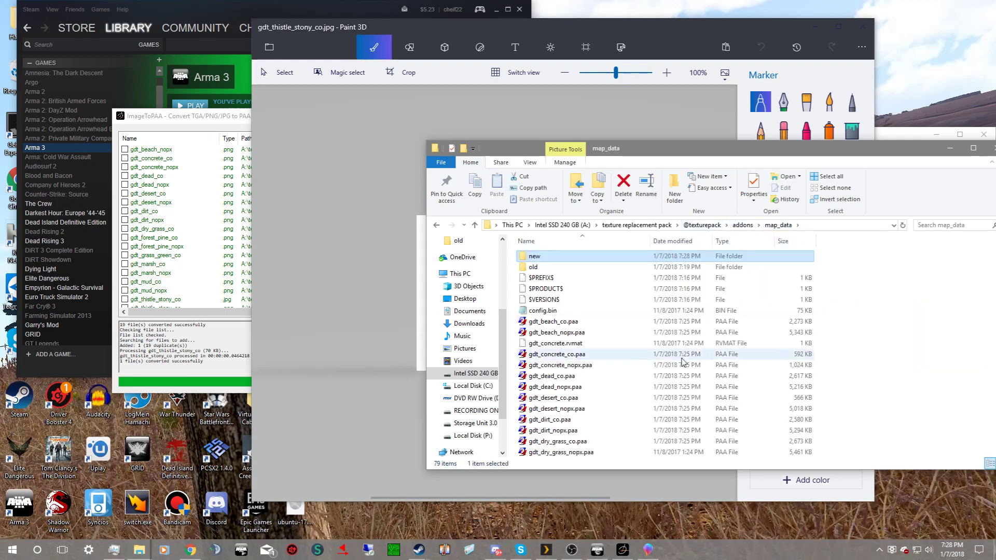
{"action": "scroll", "coordinate": [669, 394], "scroll_direction": "down", "scroll_amount": 15}
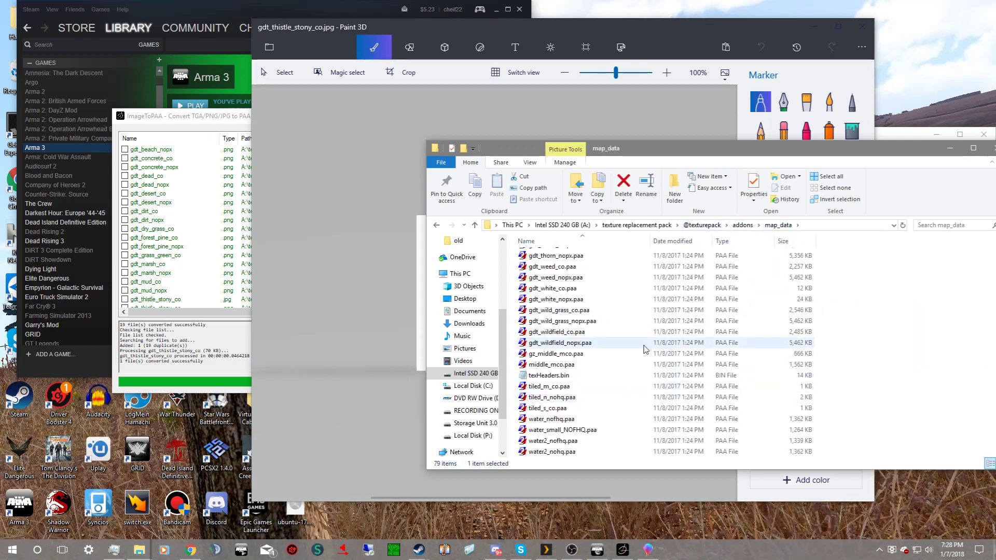
{"action": "scroll", "coordinate": [609, 318], "scroll_direction": "down", "scroll_amount": 1}
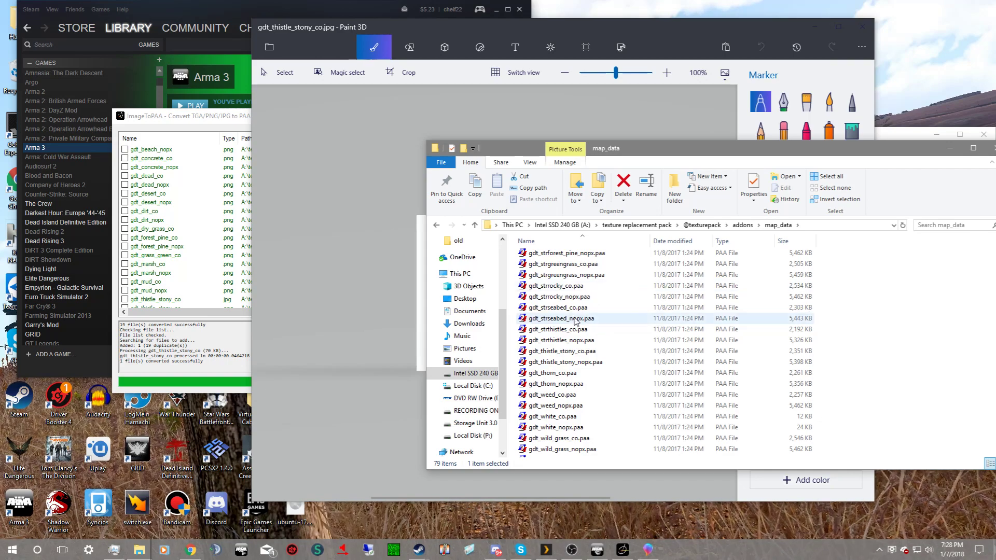
{"action": "left_click", "coordinate": [584, 350]}
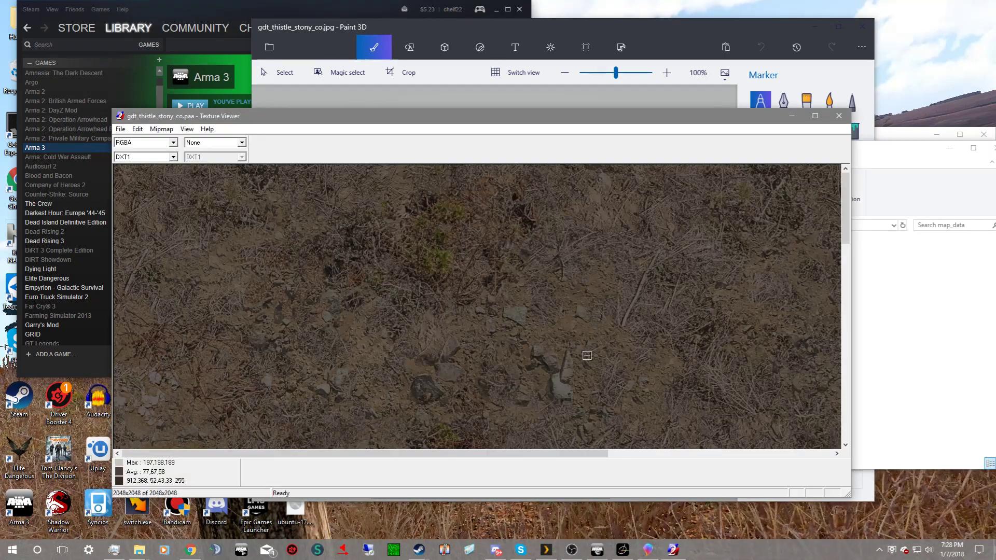
{"action": "scroll", "coordinate": [601, 316], "scroll_direction": "up", "scroll_amount": 1}
{"action": "scroll", "coordinate": [232, 211], "scroll_direction": "down", "scroll_amount": 3}
{"action": "scroll", "coordinate": [349, 211], "scroll_direction": "up", "scroll_amount": 3}
{"action": "scroll", "coordinate": [186, 189], "scroll_direction": "down", "scroll_amount": 3}
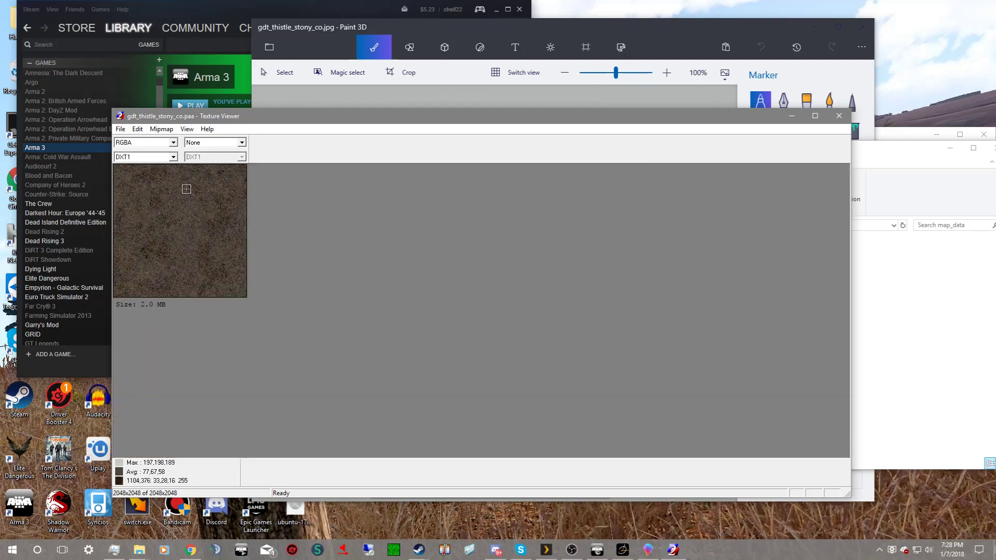
{"action": "scroll", "coordinate": [186, 189], "scroll_direction": "up", "scroll_amount": 1}
{"action": "left_click", "coordinate": [830, 118]}
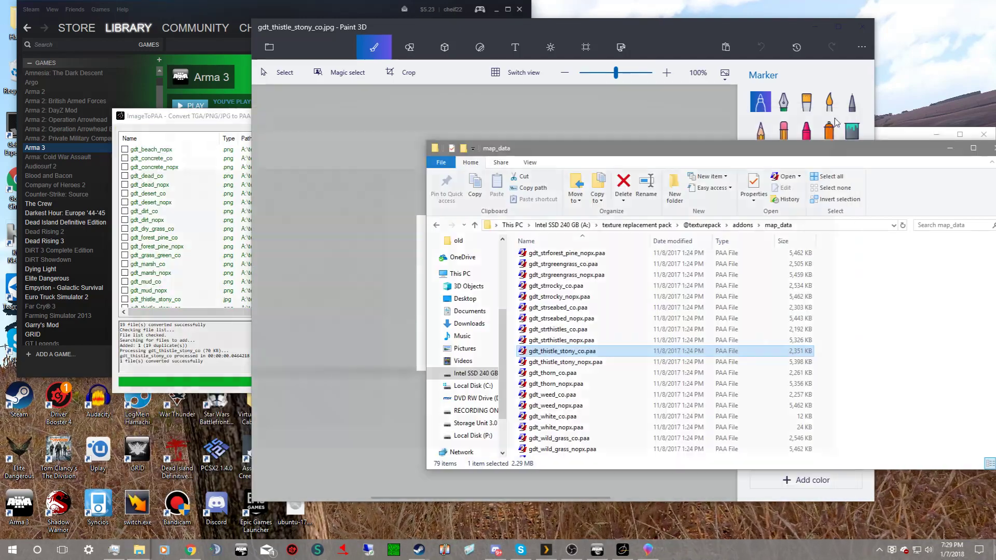
- Close ImageToPAA and switch to Arma 3 Tools
{"action": "left_click", "coordinate": [222, 335]}
{"action": "left_click", "coordinate": [528, 116]}
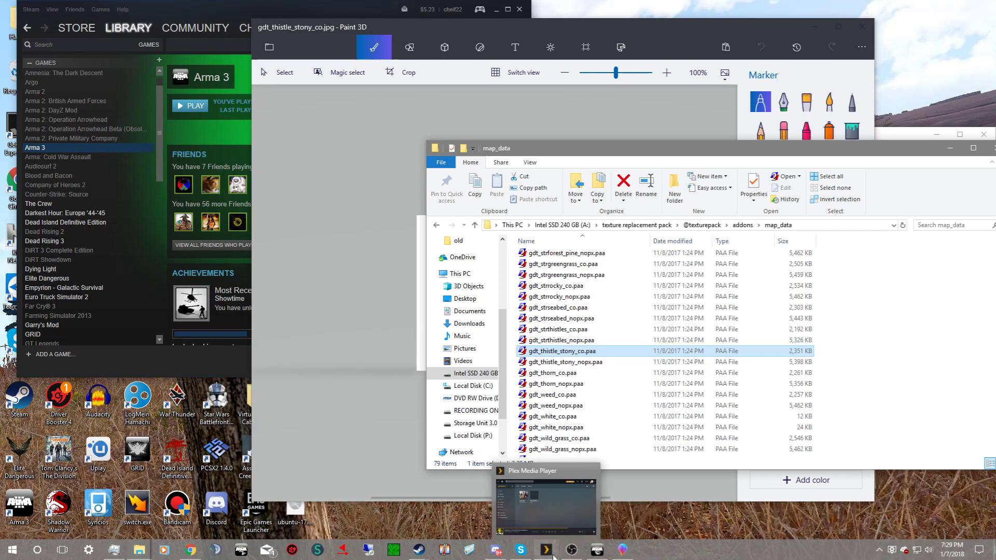
{"action": "left_click", "coordinate": [597, 549]}
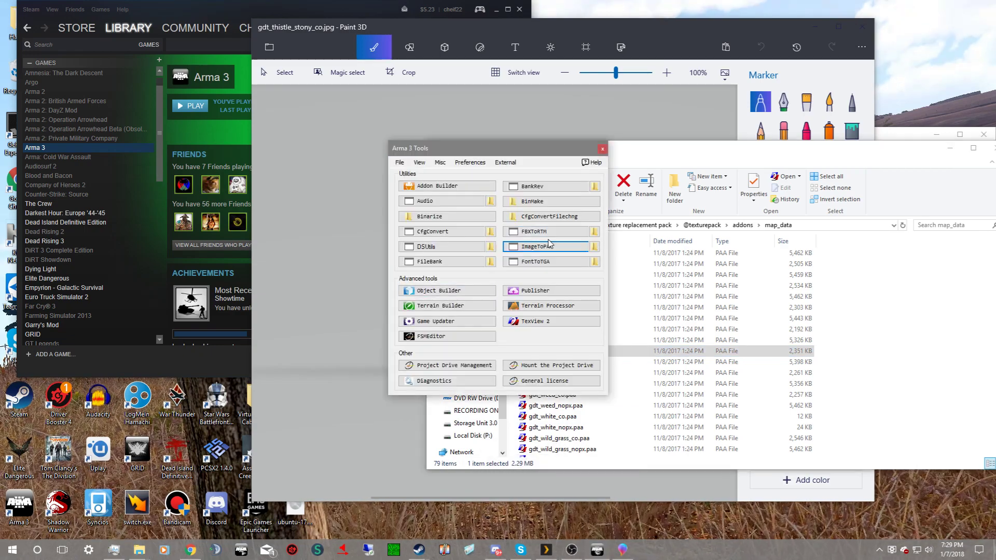
- Delete gdt_thistle_stony_co.jpg from the new folder inside map_data and minimize Paint 3D
{"action": "left_click", "coordinate": [847, 311]}
{"action": "left_click", "coordinate": [743, 225]}
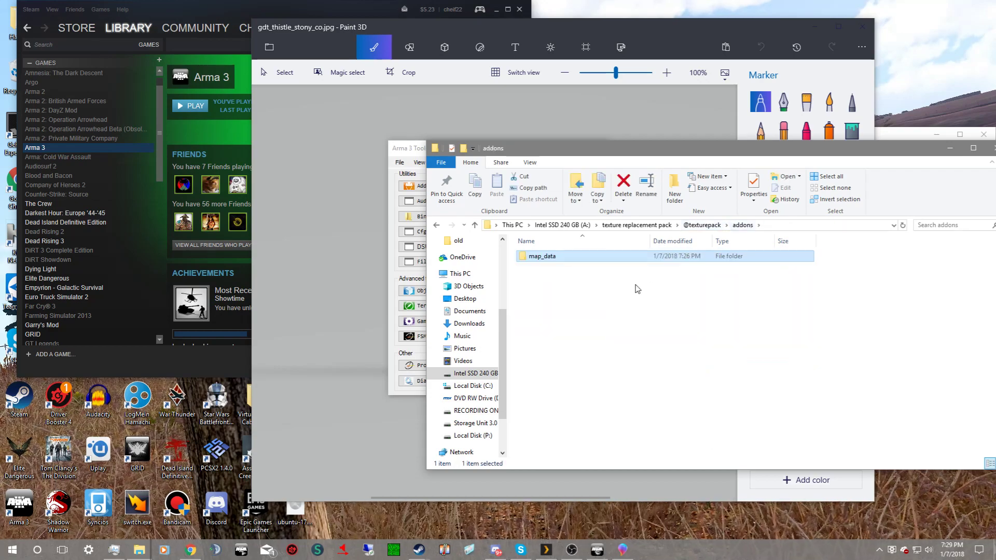
{"action": "double_click", "coordinate": [629, 257]}
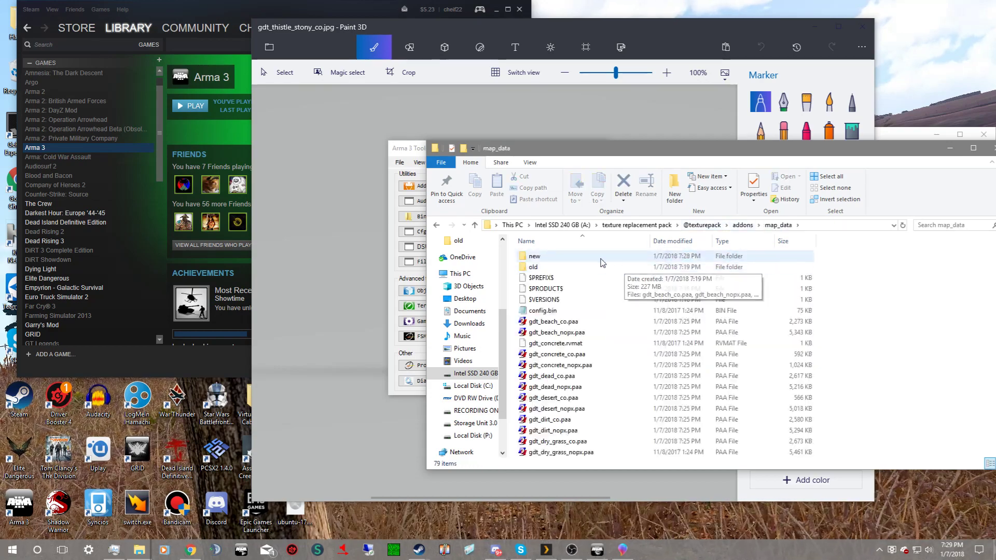
{"action": "double_click", "coordinate": [625, 257]}
{"action": "left_click", "coordinate": [663, 399]}
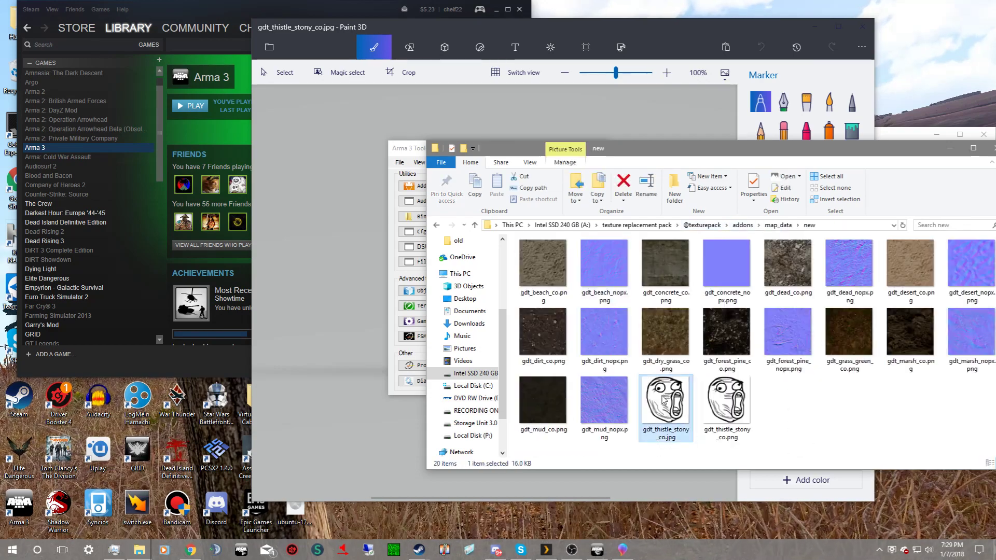
{"action": "key", "text": "Delete"}
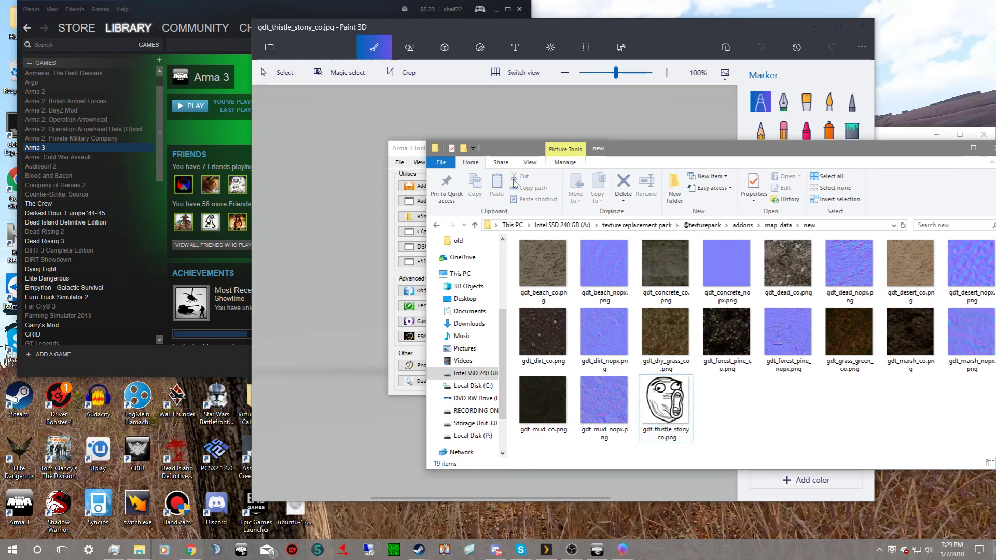
{"action": "left_click_drag", "start_coordinate": [672, 153], "coordinate": [477, 147]}
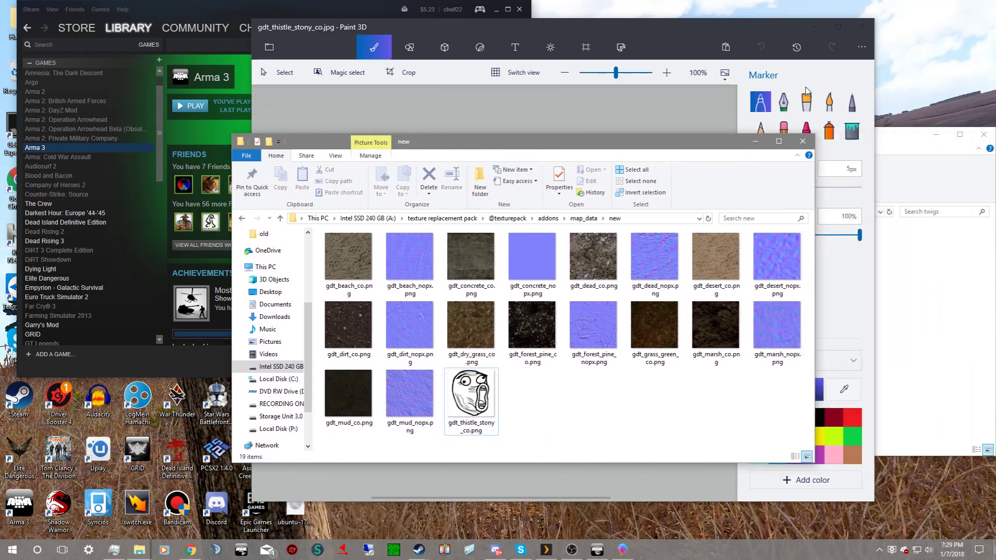
{"action": "left_click", "coordinate": [815, 28]}
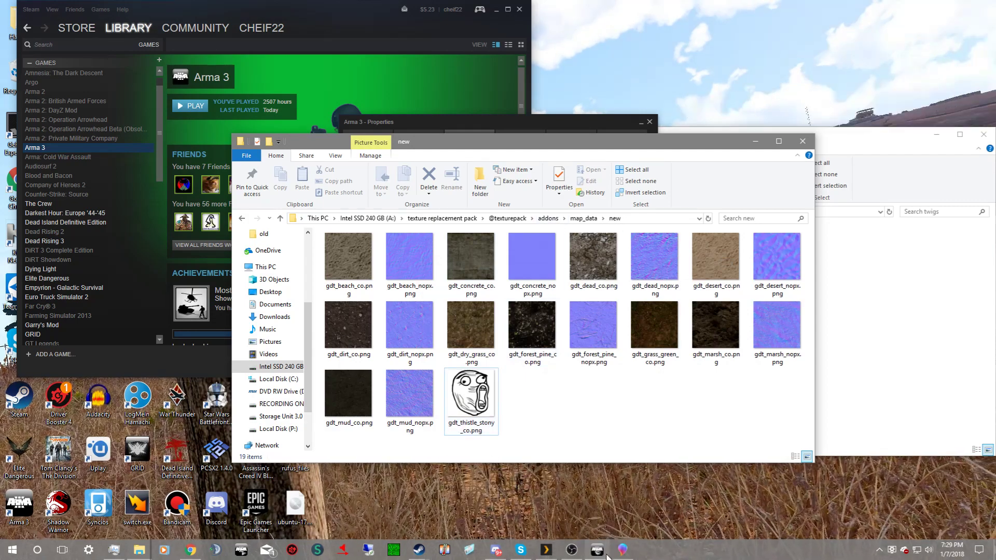
- Relaunch ImageToPAA from Arma 3 Tools with the new folder as source directory and map_data as custom destination
{"action": "left_click", "coordinate": [523, 251]}
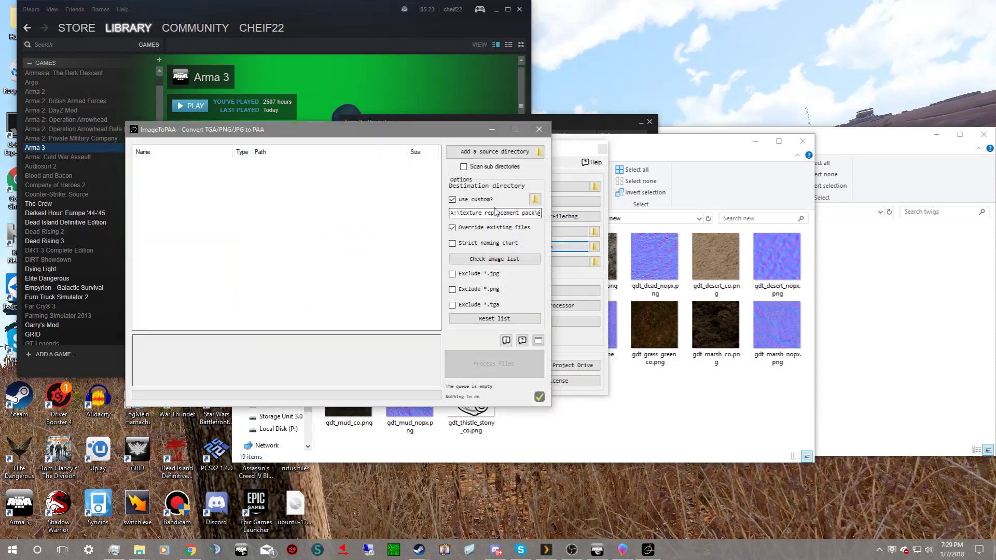
{"action": "left_click", "coordinate": [494, 152]}
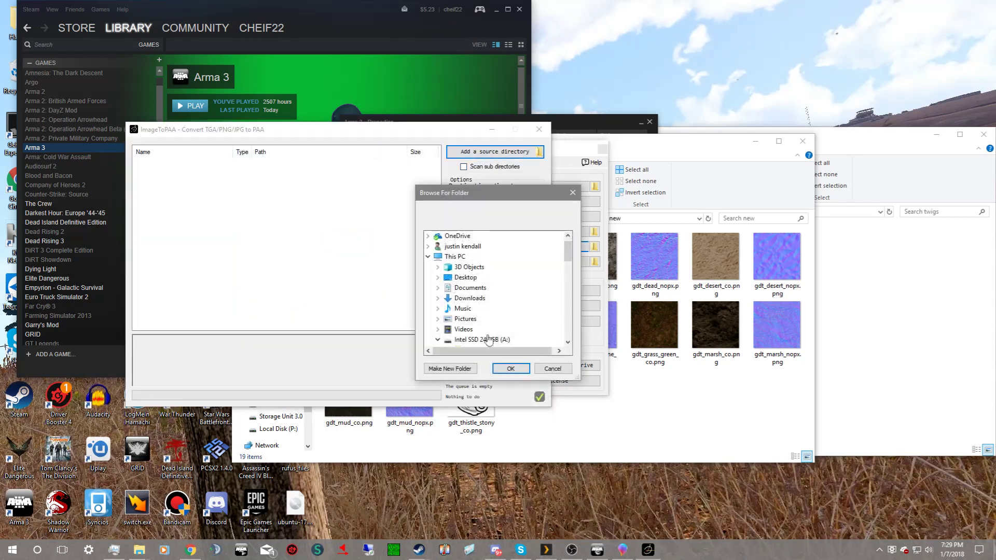
{"action": "left_click", "coordinate": [509, 368]}
{"action": "left_click", "coordinate": [535, 200]}
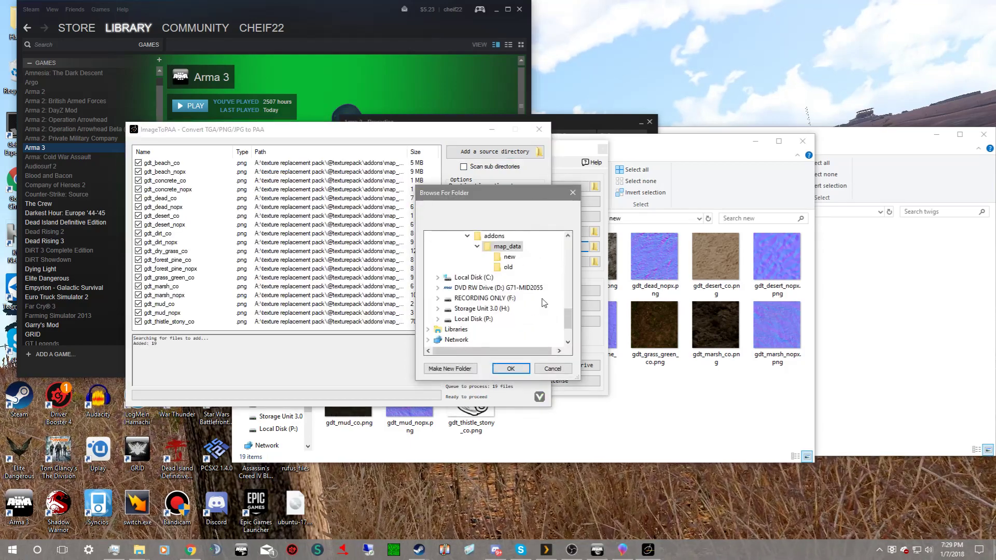
{"action": "left_click", "coordinate": [509, 368]}
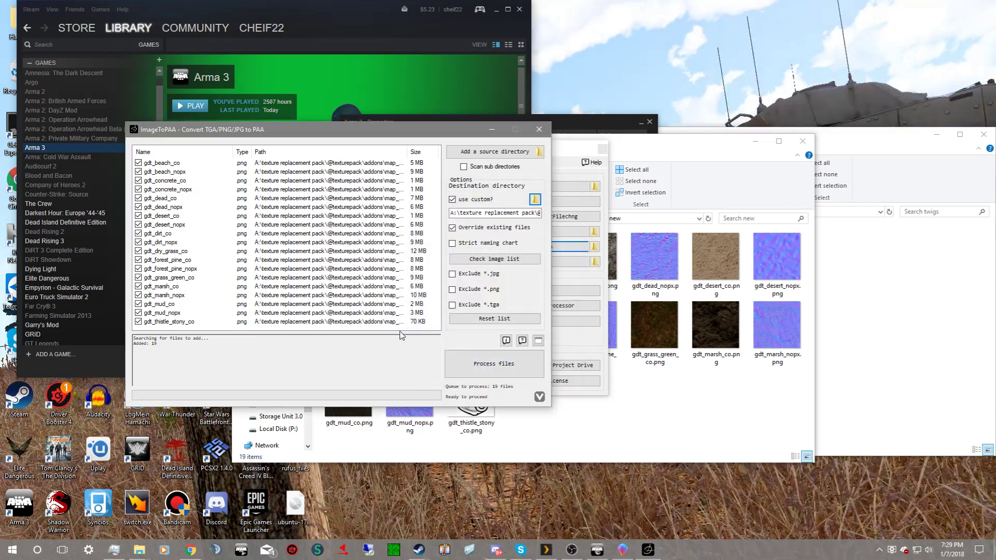
- Process all the listed PNG textures into PAA files in the destination directory and check the conversion log
{"action": "left_click", "coordinate": [473, 362]}
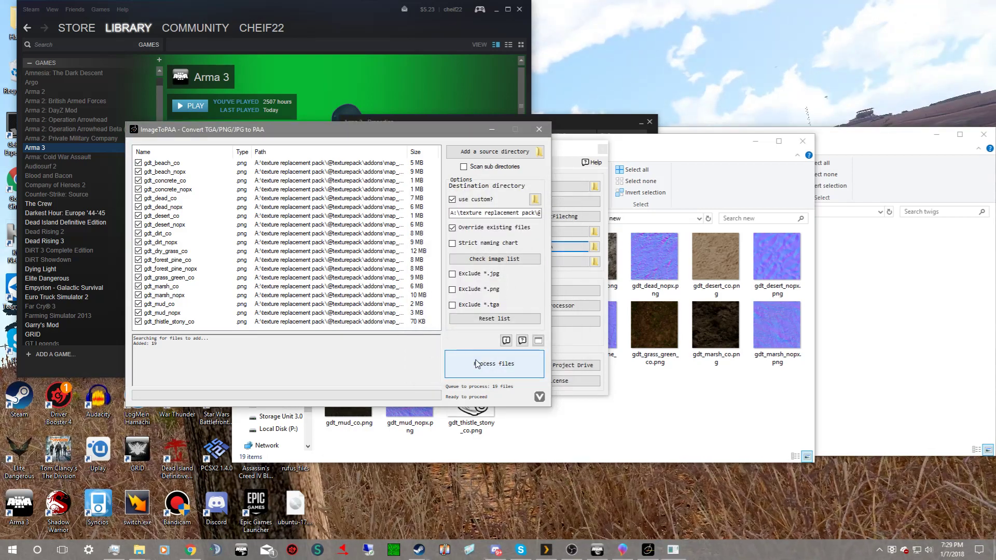
{"action": "left_click", "coordinate": [517, 318]}
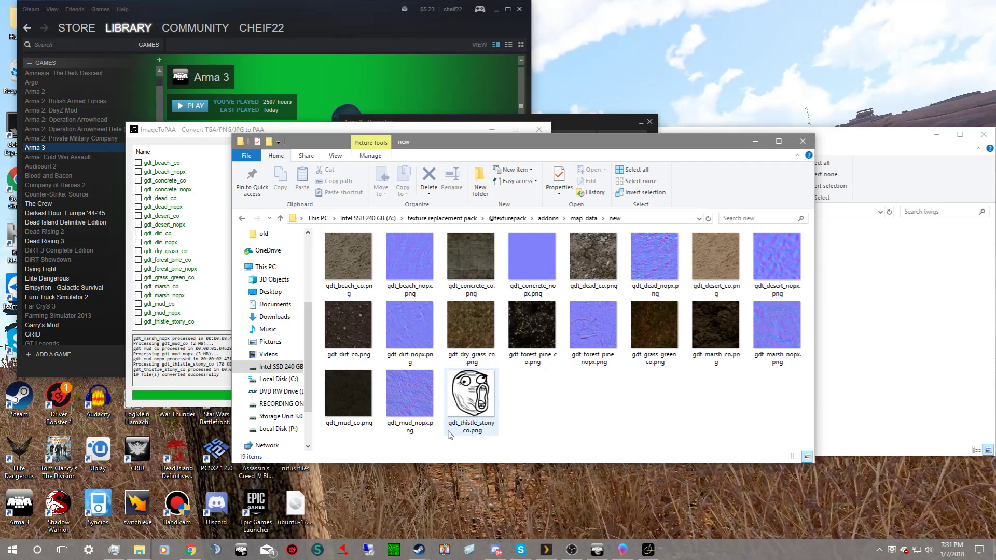
{"action": "left_click", "coordinate": [168, 354]}
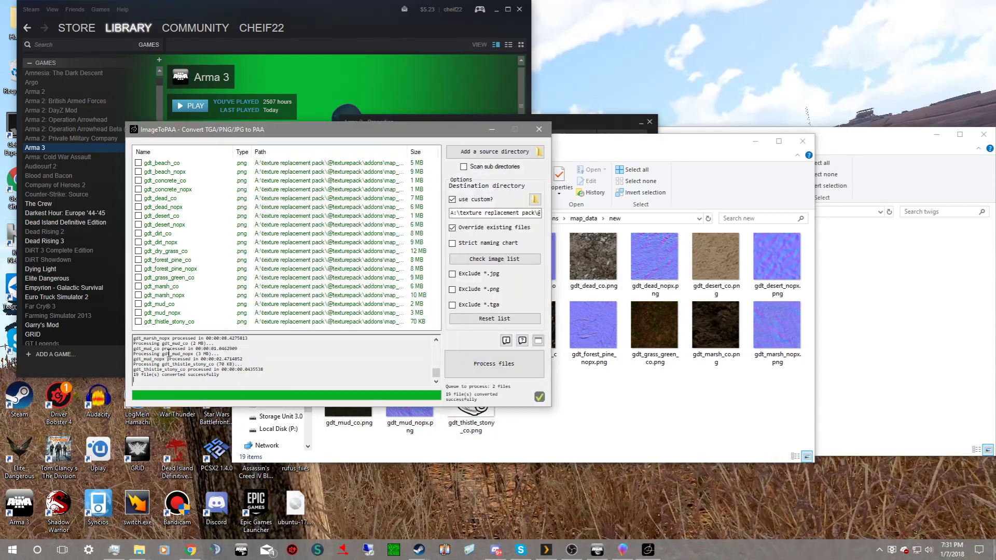
- Inspect gdt_thistle_stony_nopx.paa and gdt_thistle_stony_co.paa from the map_data folder in Texture Viewer, closing each one
{"action": "left_click", "coordinate": [658, 381]}
{"action": "left_click", "coordinate": [583, 219]}
{"action": "scroll", "coordinate": [528, 380], "scroll_direction": "down", "scroll_amount": 7}
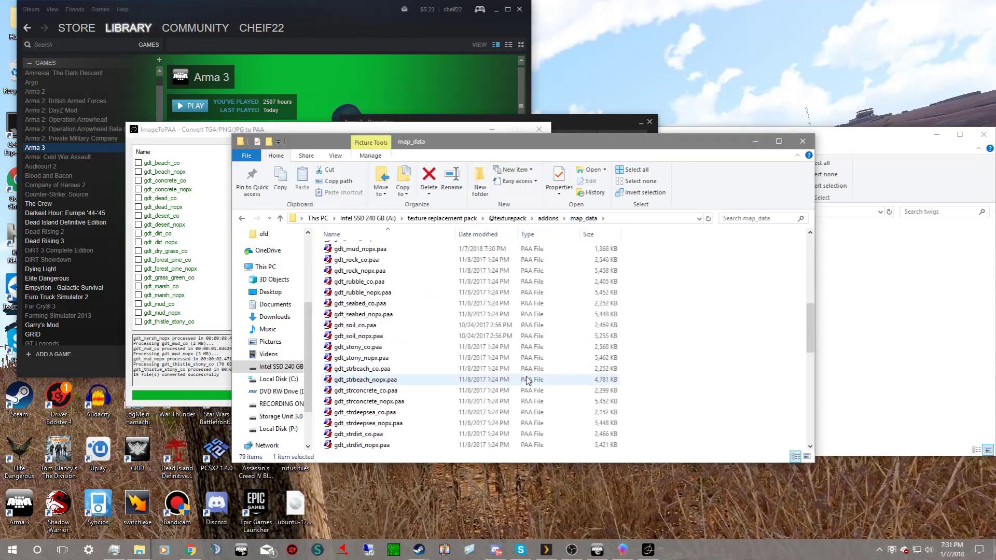
{"action": "scroll", "coordinate": [527, 380], "scroll_direction": "down", "scroll_amount": 6}
{"action": "double_click", "coordinate": [509, 403]}
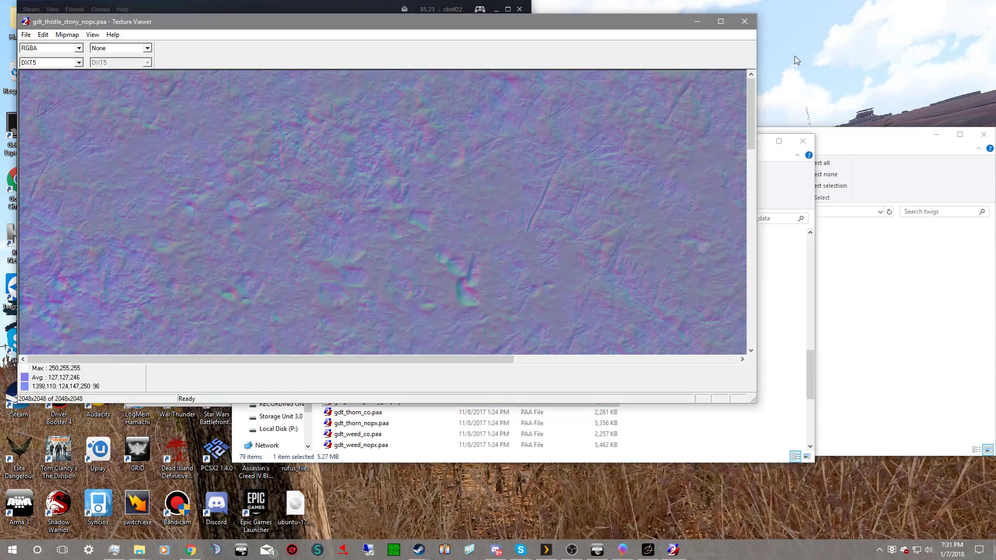
{"action": "left_click", "coordinate": [744, 22]}
{"action": "left_click", "coordinate": [483, 391]}
{"action": "double_click", "coordinate": [482, 393]}
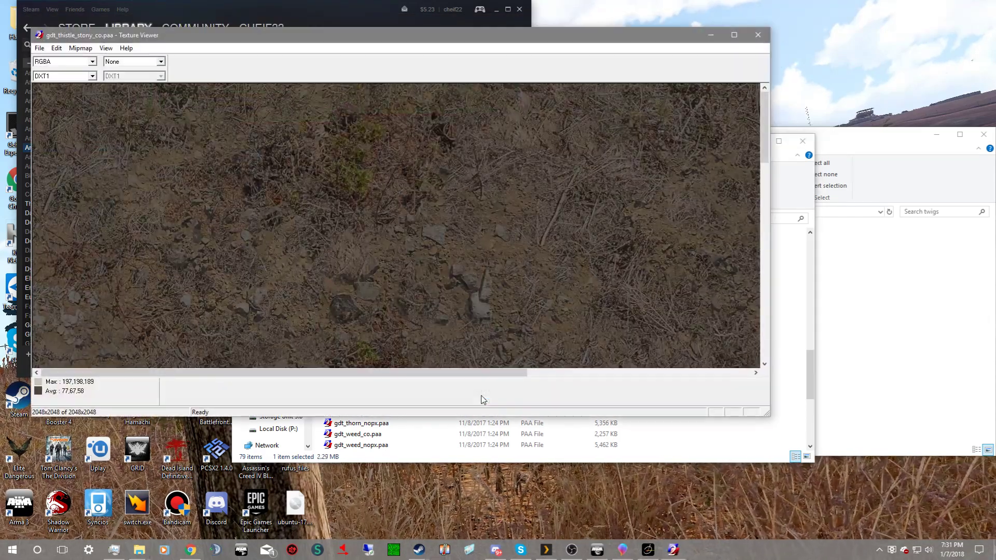
{"action": "scroll", "coordinate": [61, 94], "scroll_direction": "down", "scroll_amount": 3}
{"action": "scroll", "coordinate": [37, 121], "scroll_direction": "up", "scroll_amount": 5}
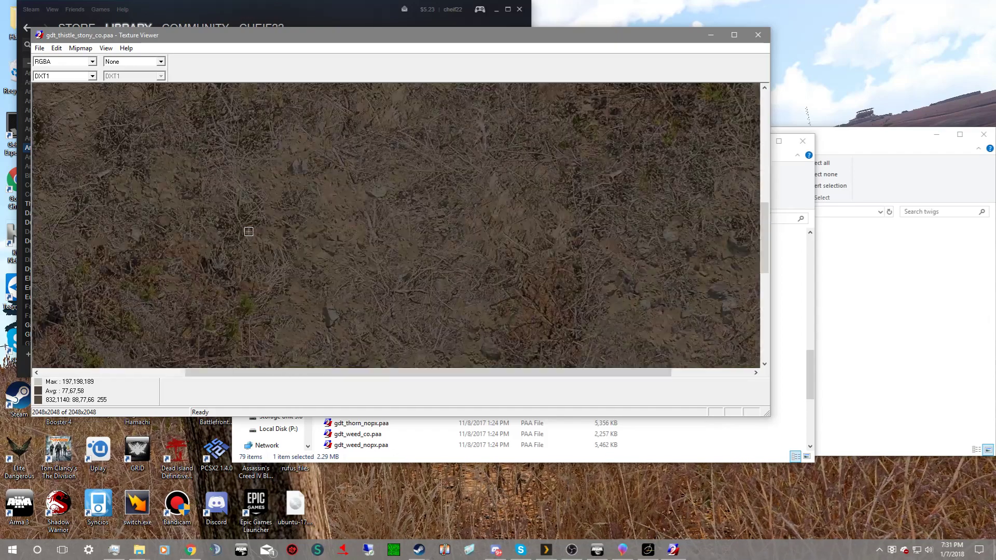
{"action": "scroll", "coordinate": [253, 226], "scroll_direction": "down", "scroll_amount": 4}
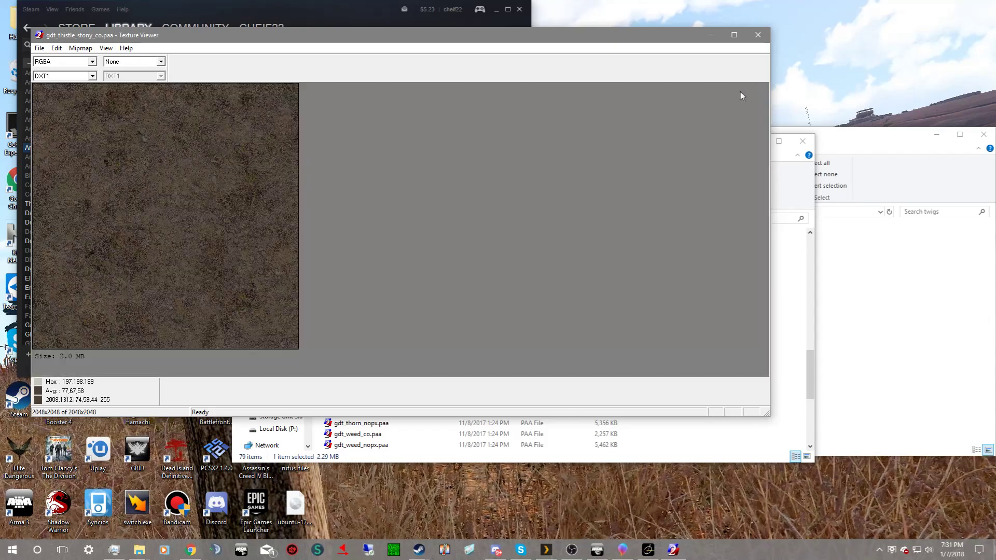
{"action": "left_click", "coordinate": [758, 34]}
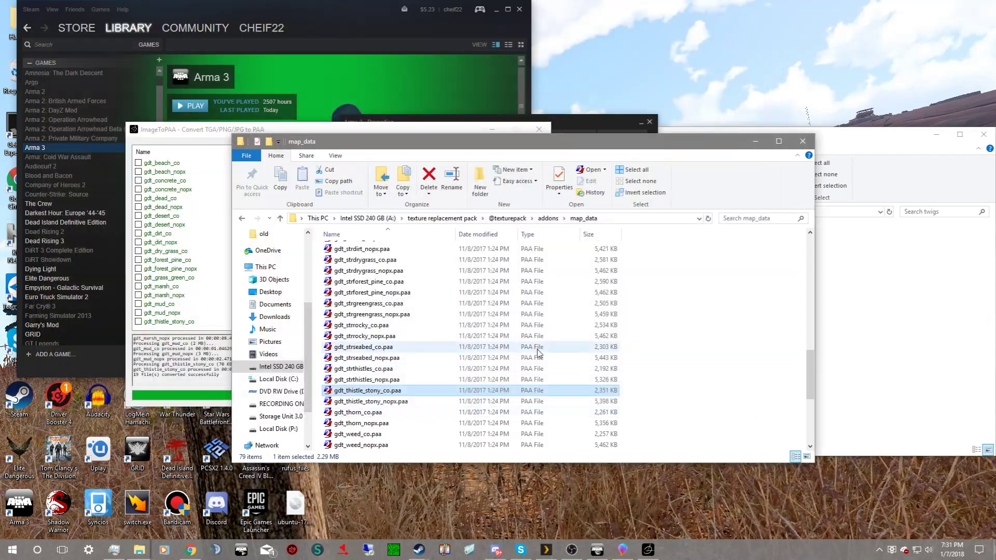
- Review the modification dates of the PAA files throughout the map_data folder
{"action": "scroll", "coordinate": [529, 348], "scroll_direction": "up", "scroll_amount": 4}
{"action": "scroll", "coordinate": [534, 304], "scroll_direction": "up", "scroll_amount": 12}
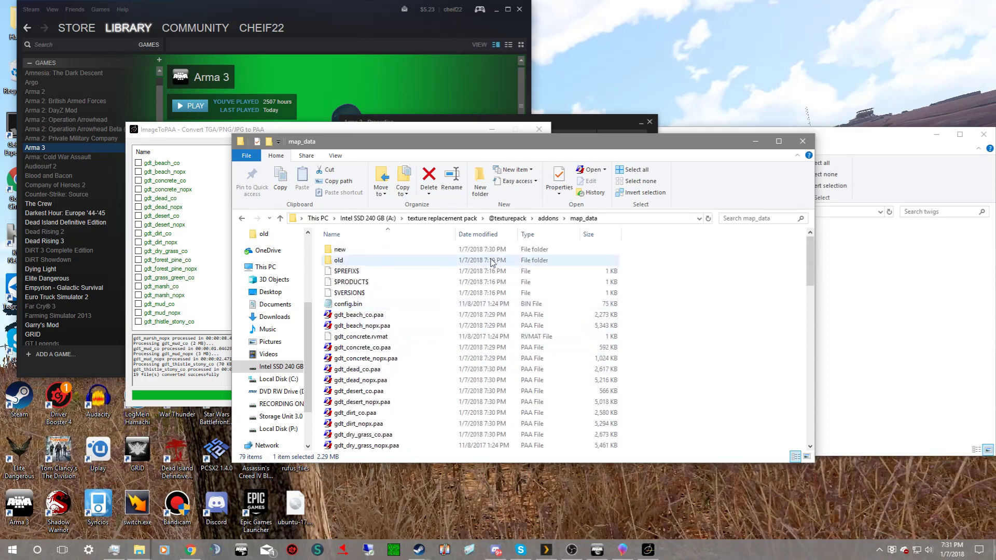
{"action": "scroll", "coordinate": [524, 308], "scroll_direction": "down", "scroll_amount": 2}
{"action": "scroll", "coordinate": [512, 314], "scroll_direction": "down", "scroll_amount": 12}
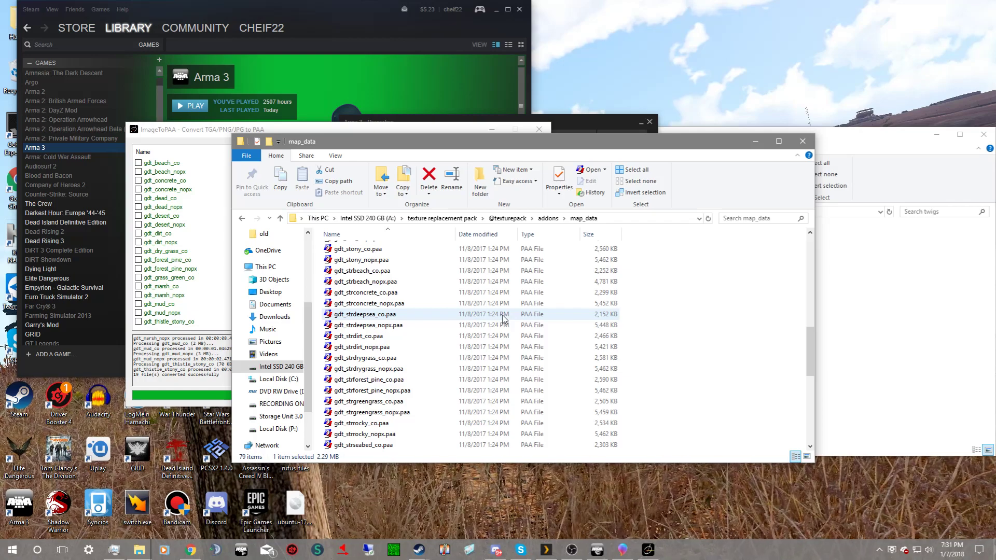
{"action": "scroll", "coordinate": [503, 319], "scroll_direction": "up", "scroll_amount": 15}
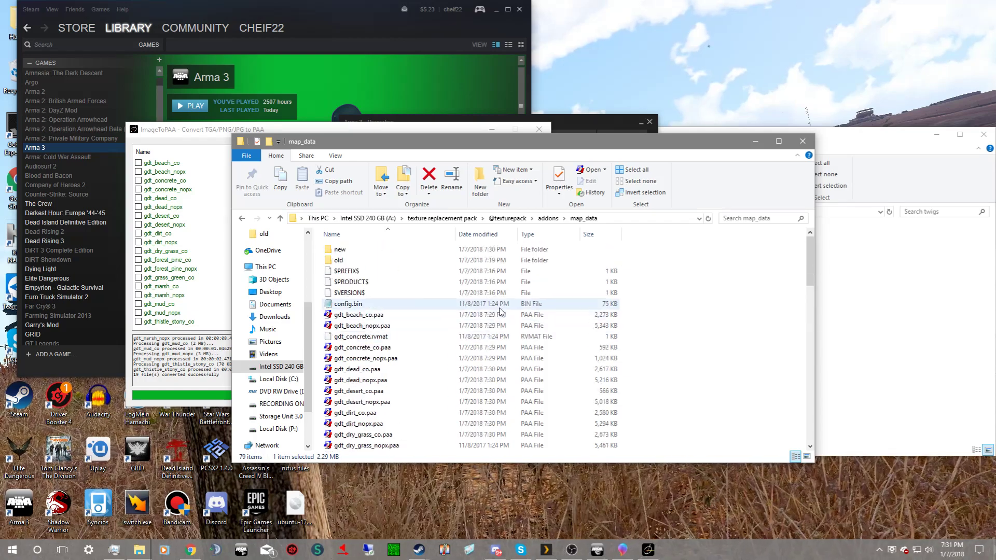
- Create a subfolder with the default name New folder inside map_data's new folder
{"action": "double_click", "coordinate": [394, 249]}
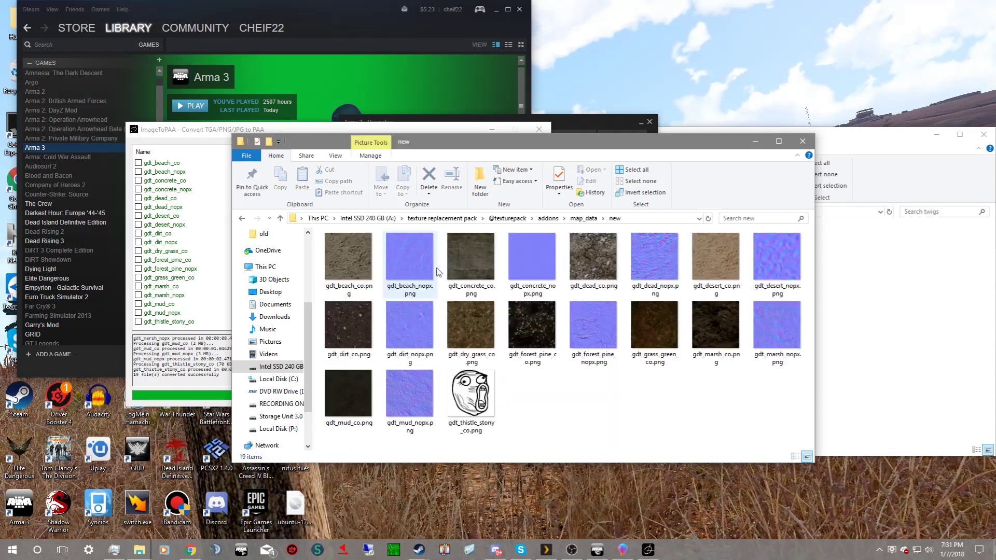
{"action": "right_click", "coordinate": [713, 406]}
{"action": "mouse_move", "coordinate": [741, 383]}
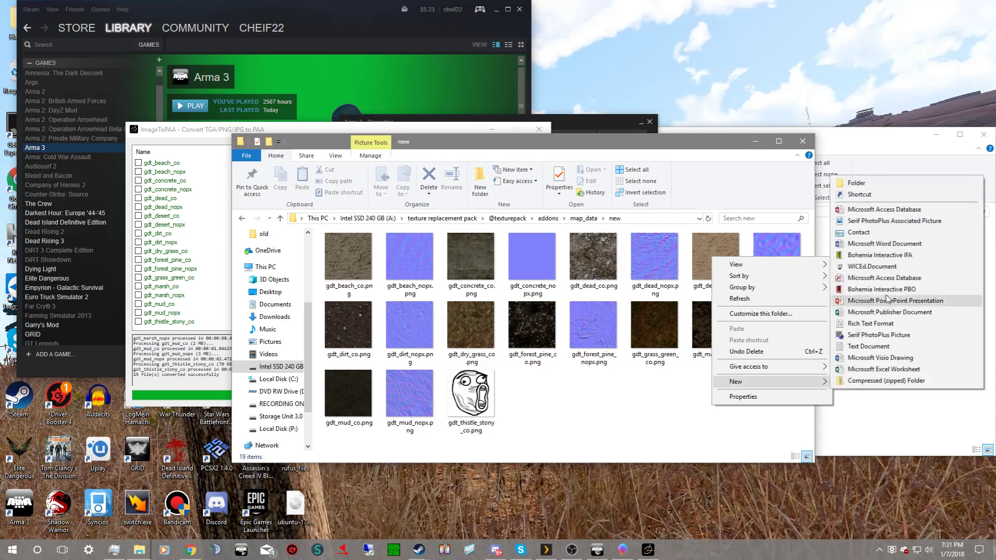
{"action": "left_click", "coordinate": [877, 182]}
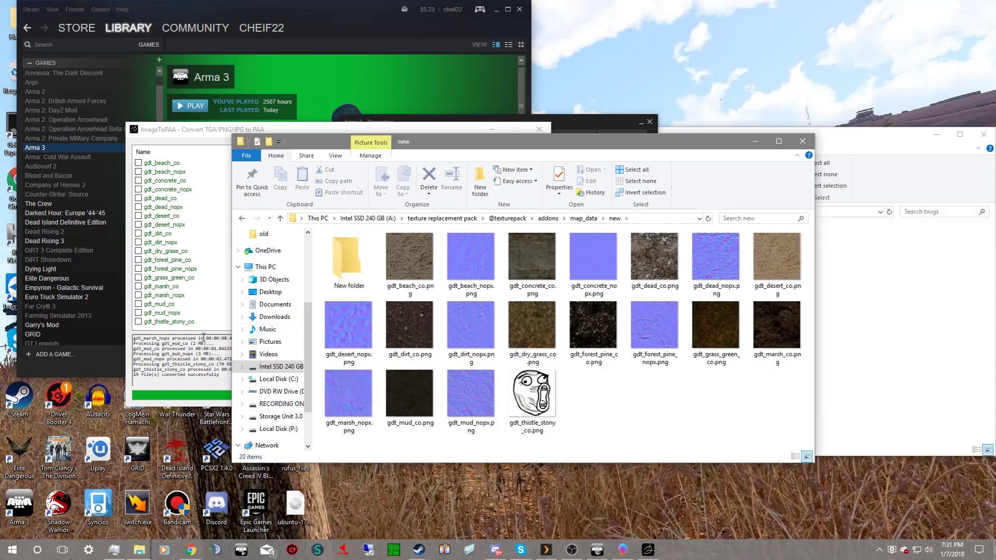
- Try to convert only gdt_thistle_stony_co in ImageToPAA, with New folder inside map_data\new as the custom destination
{"action": "left_click", "coordinate": [185, 314]}
{"action": "left_click", "coordinate": [138, 321]}
{"action": "left_click", "coordinate": [535, 199]}
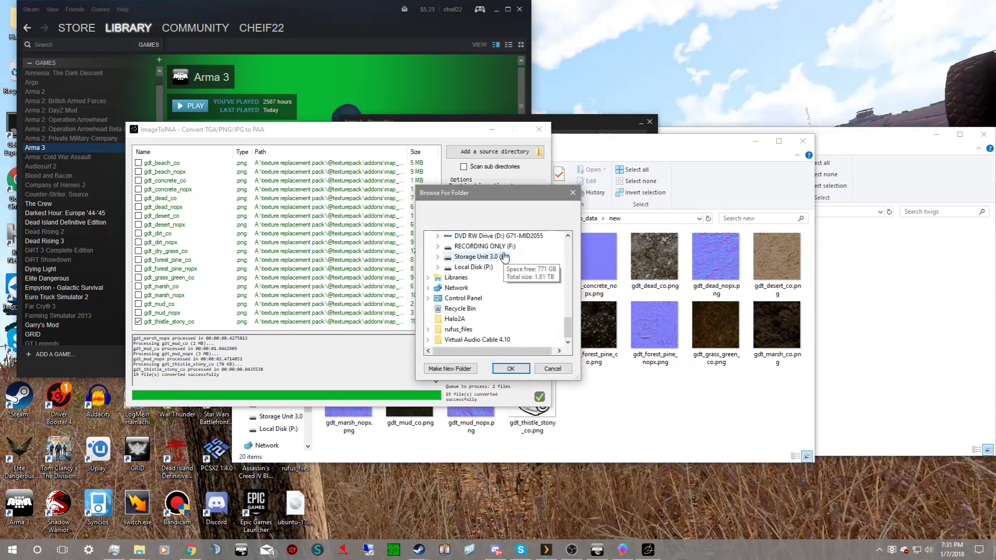
{"action": "left_click", "coordinate": [509, 329]}
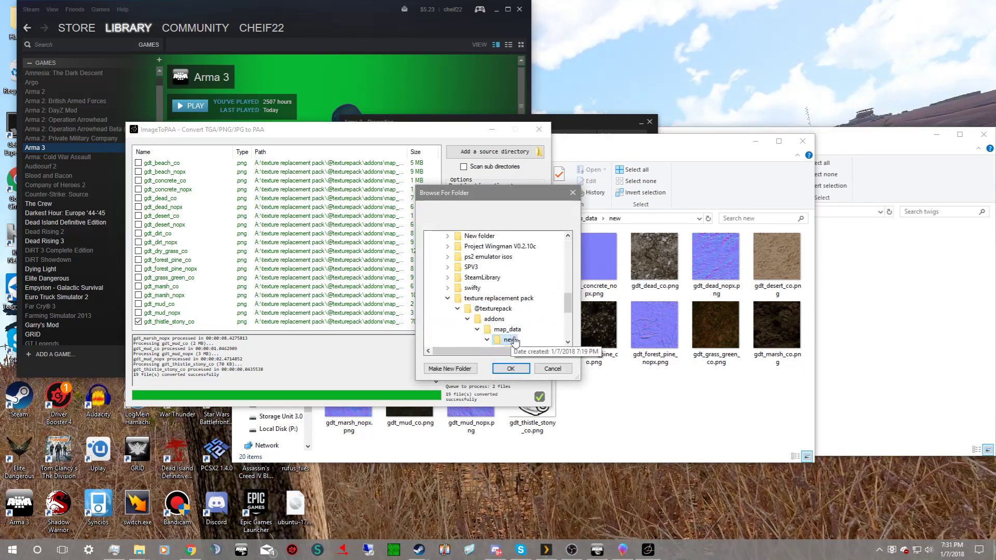
{"action": "left_click", "coordinate": [528, 318]}
{"action": "left_click", "coordinate": [512, 369]}
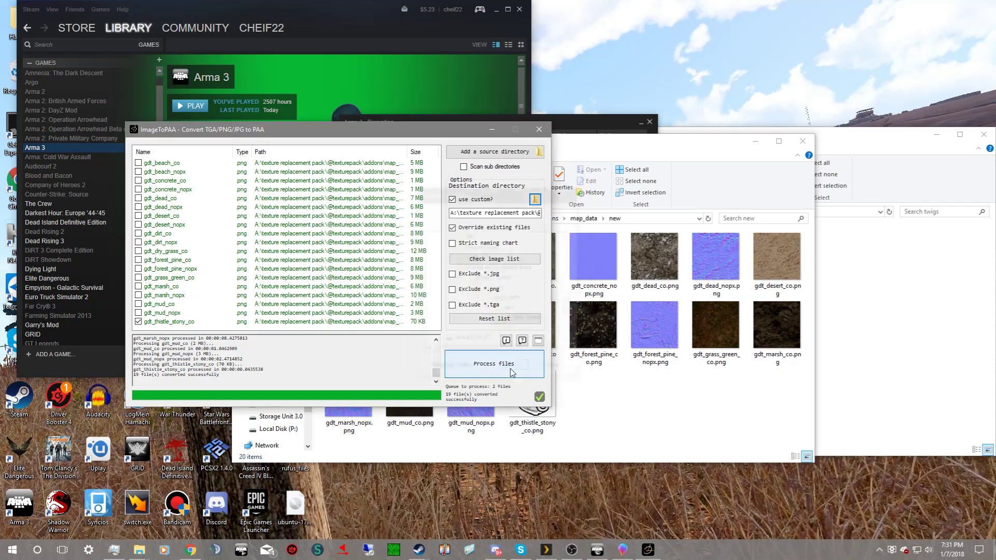
{"action": "left_click", "coordinate": [535, 369]}
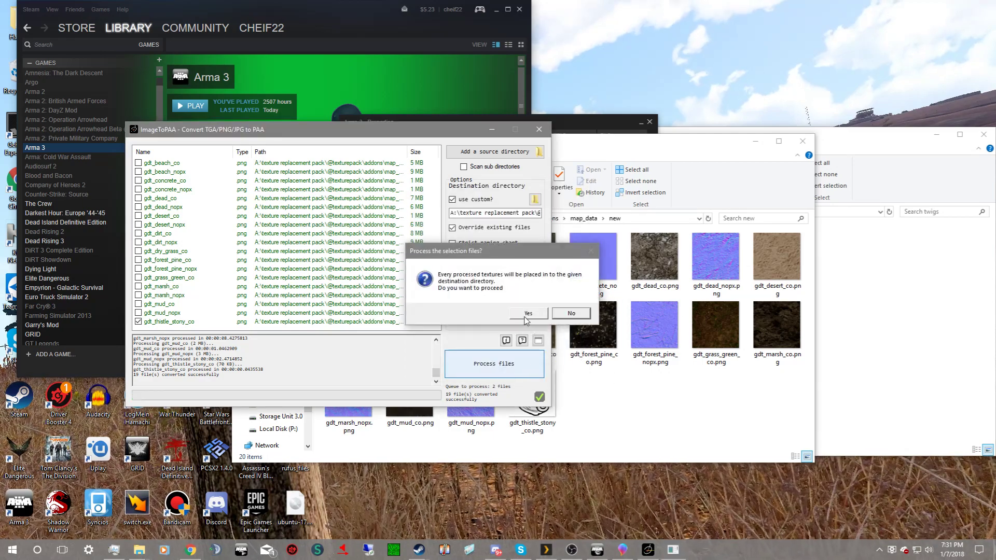
{"action": "left_click", "coordinate": [527, 313]}
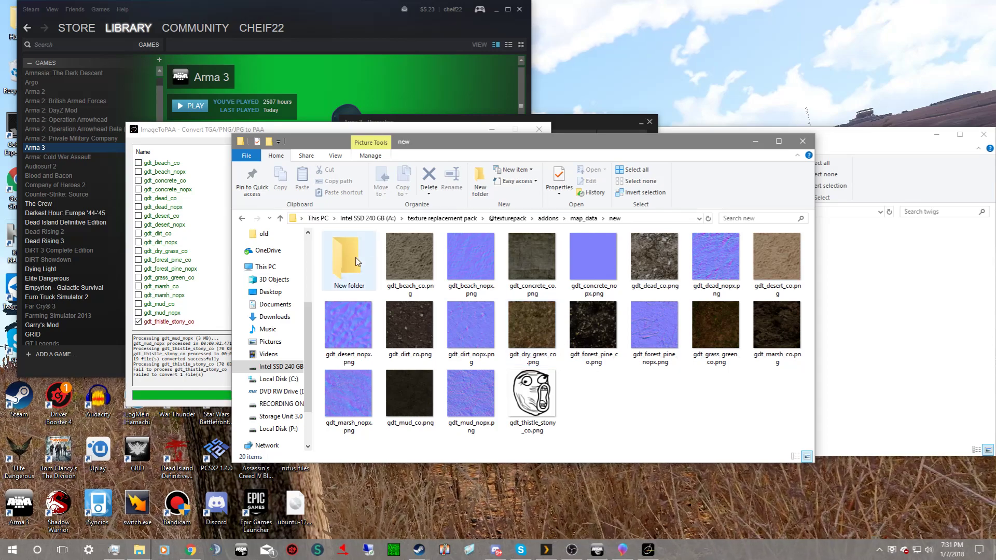
- Retry converting gdt_thistle_stony_co with New folder reconfirmed as destination, and check that folder and the conversion log
{"action": "left_click", "coordinate": [215, 339]}
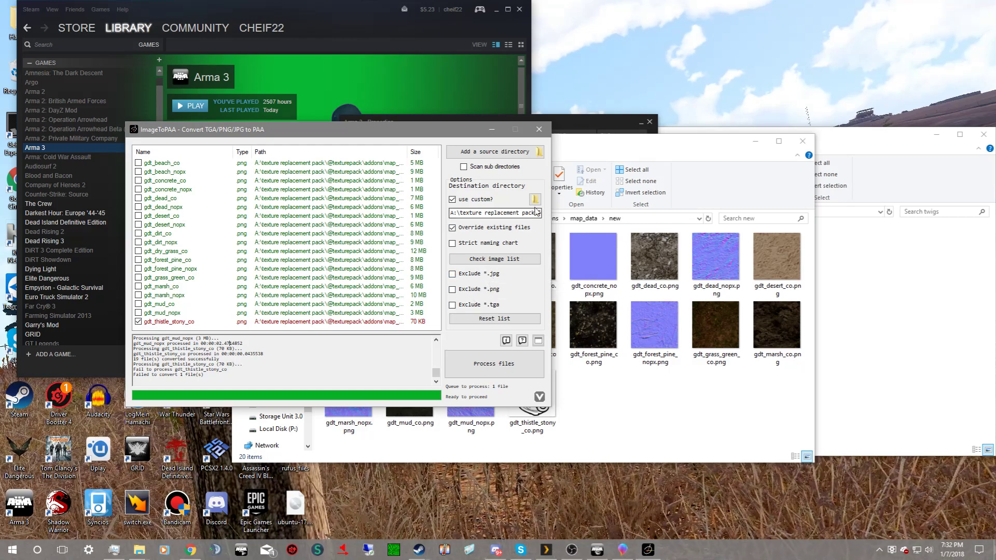
{"action": "left_click", "coordinate": [534, 199]}
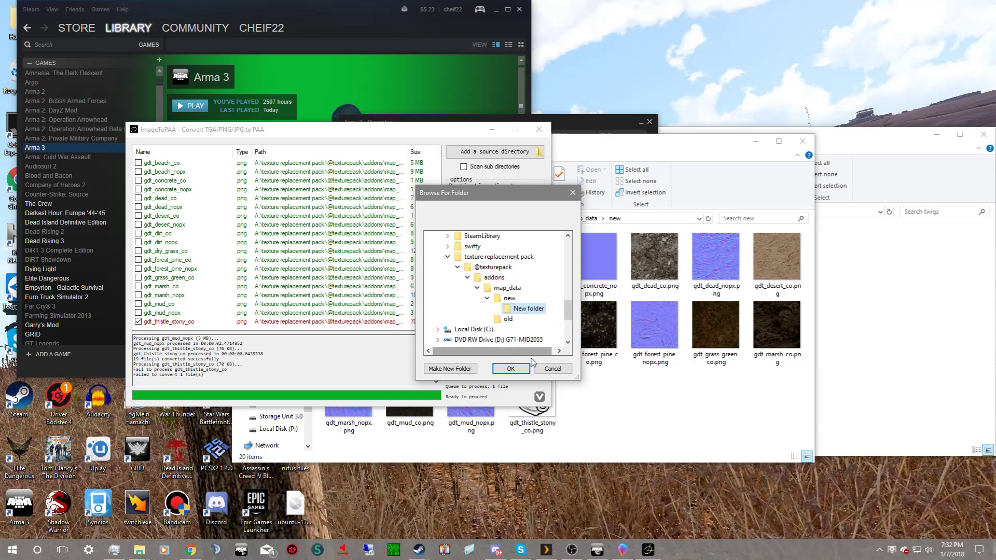
{"action": "left_click", "coordinate": [510, 368]}
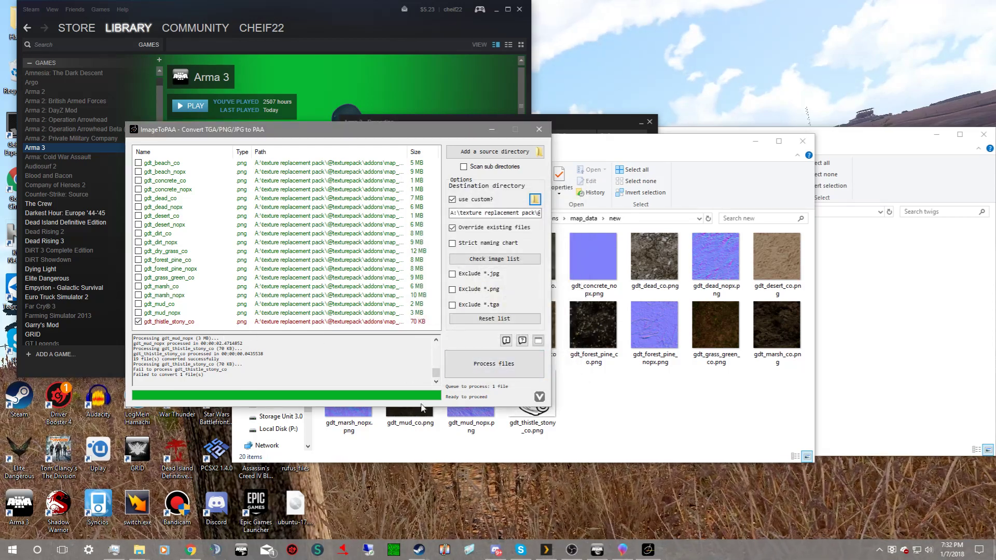
{"action": "left_click", "coordinate": [482, 369]}
{"action": "left_click", "coordinate": [526, 313]}
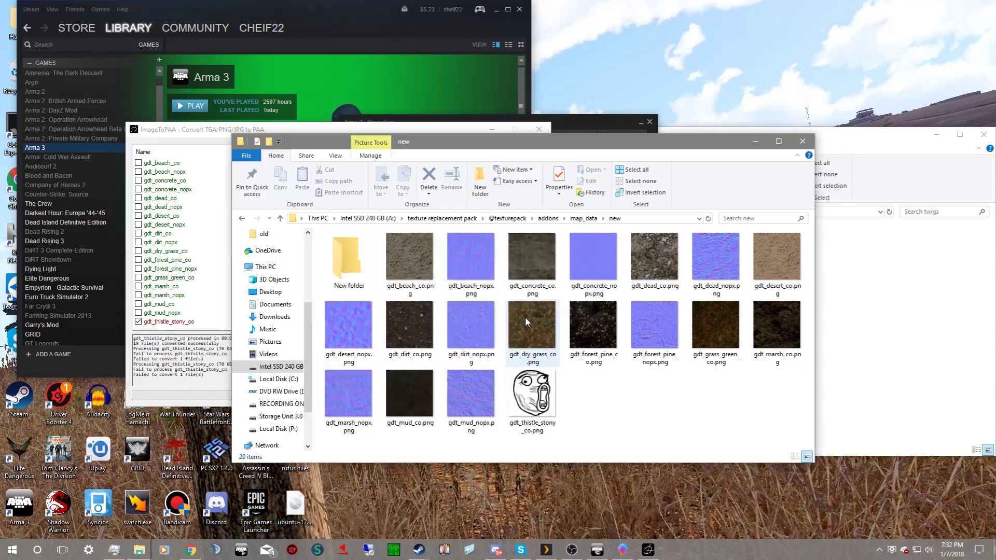
{"action": "double_click", "coordinate": [342, 261]}
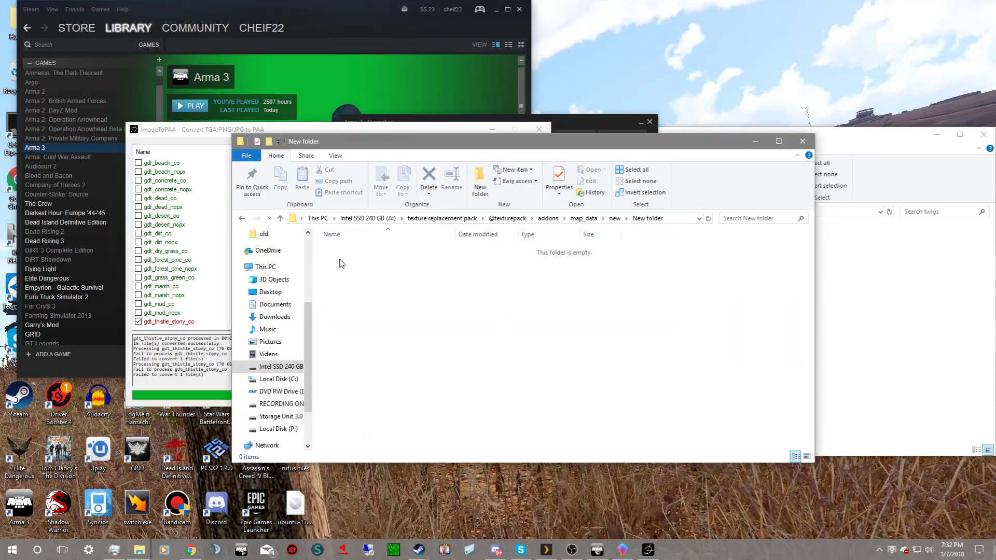
{"action": "left_click", "coordinate": [201, 383]}
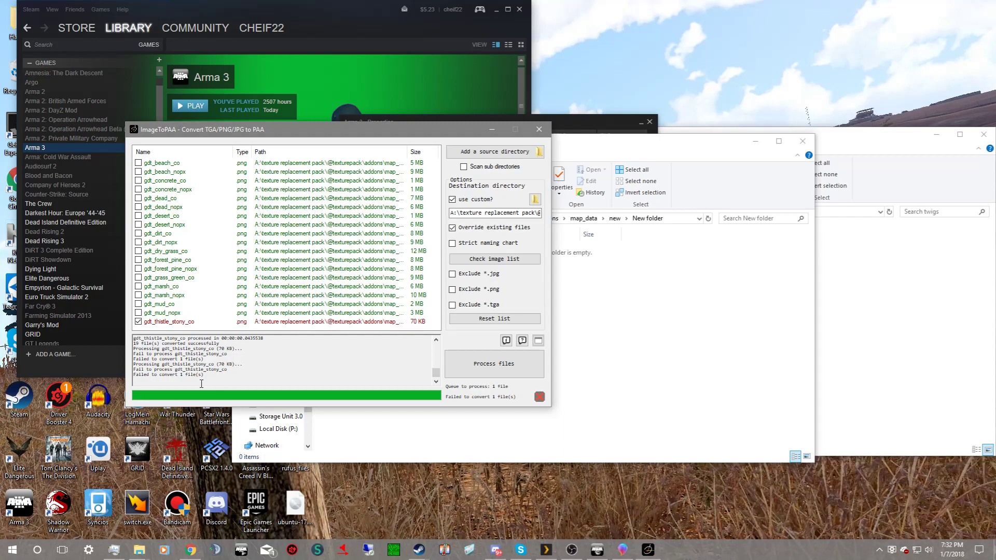
{"action": "scroll", "coordinate": [216, 375], "scroll_direction": "up", "scroll_amount": 2}
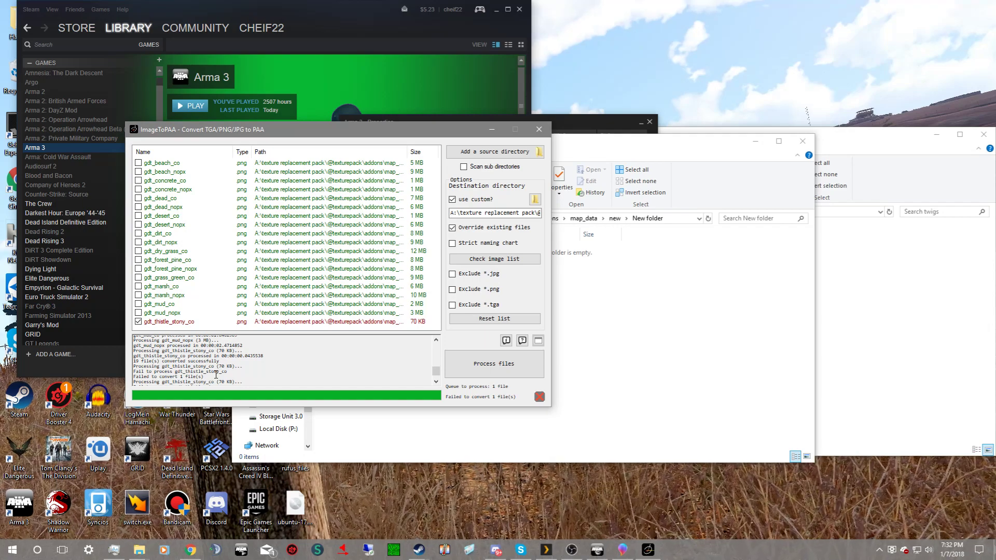
- Close ImageToPAA and bring the File Explorer window back up at the map_data folder
{"action": "left_click", "coordinate": [539, 129]}
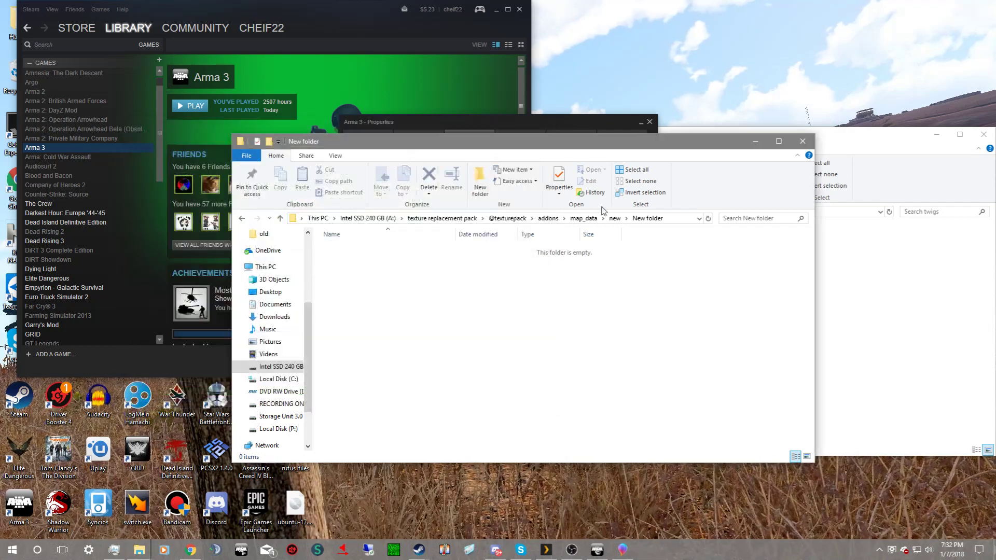
{"action": "left_click", "coordinate": [614, 218]}
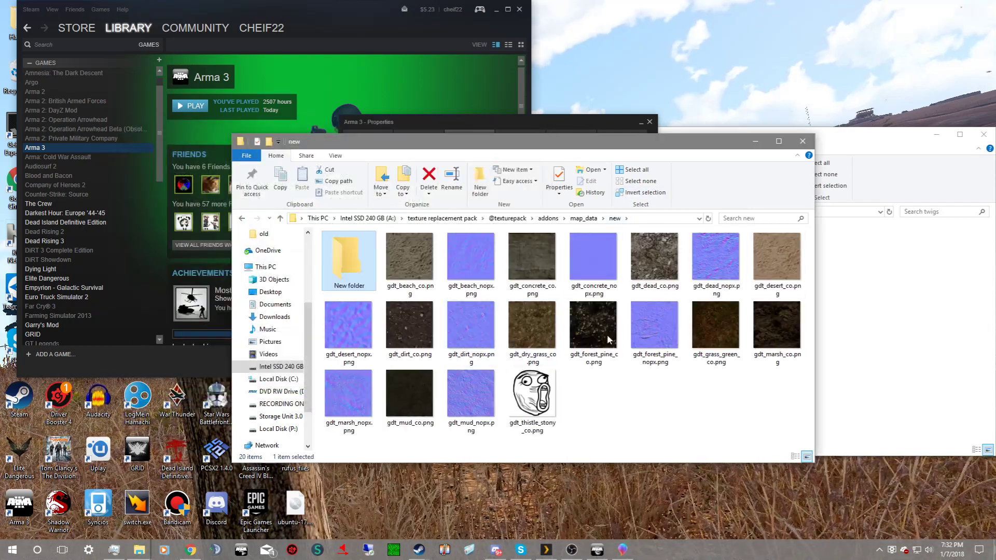
{"action": "left_click", "coordinate": [584, 218]}
{"action": "left_click", "coordinate": [755, 141]}
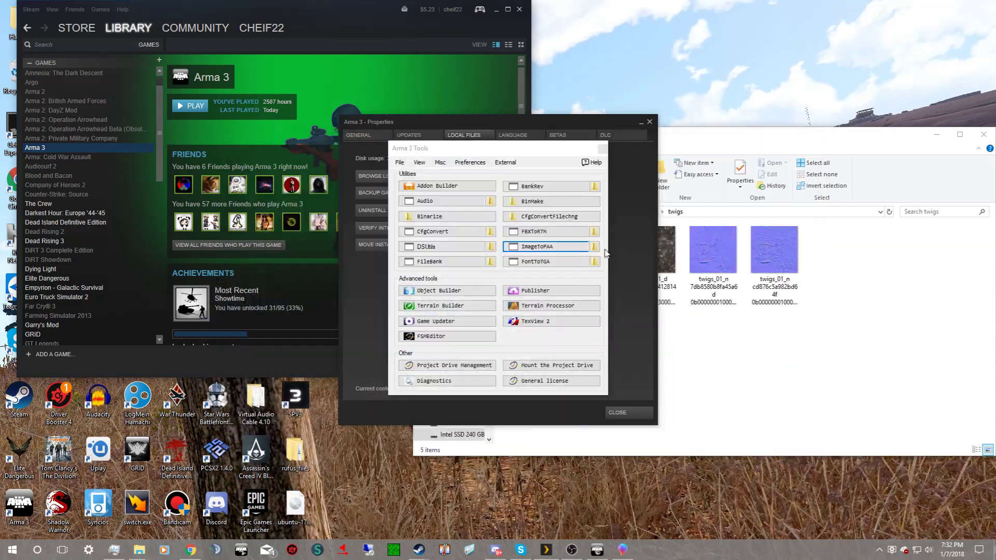
{"action": "mouse_move", "coordinate": [138, 550]}
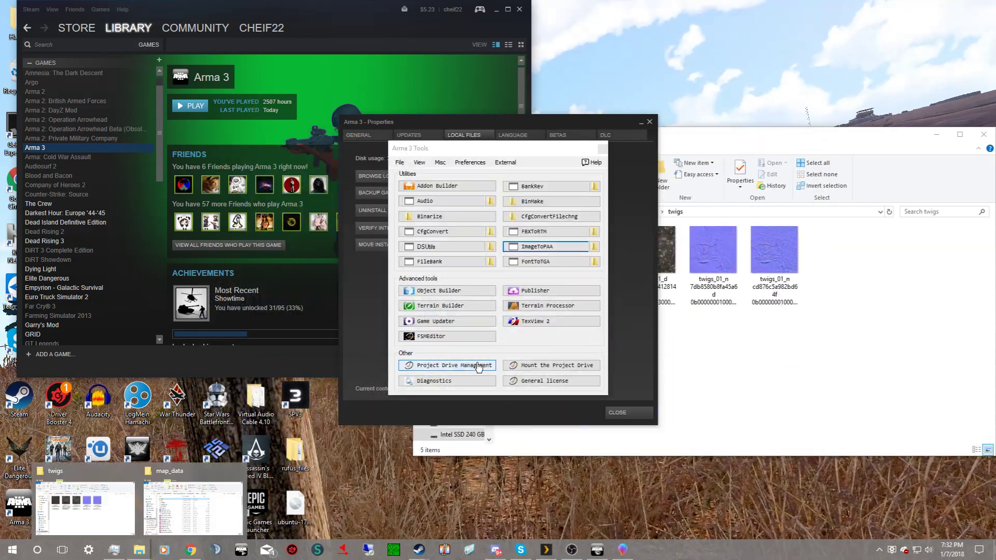
{"action": "mouse_move", "coordinate": [102, 520]}
{"action": "left_click", "coordinate": [192, 508]}
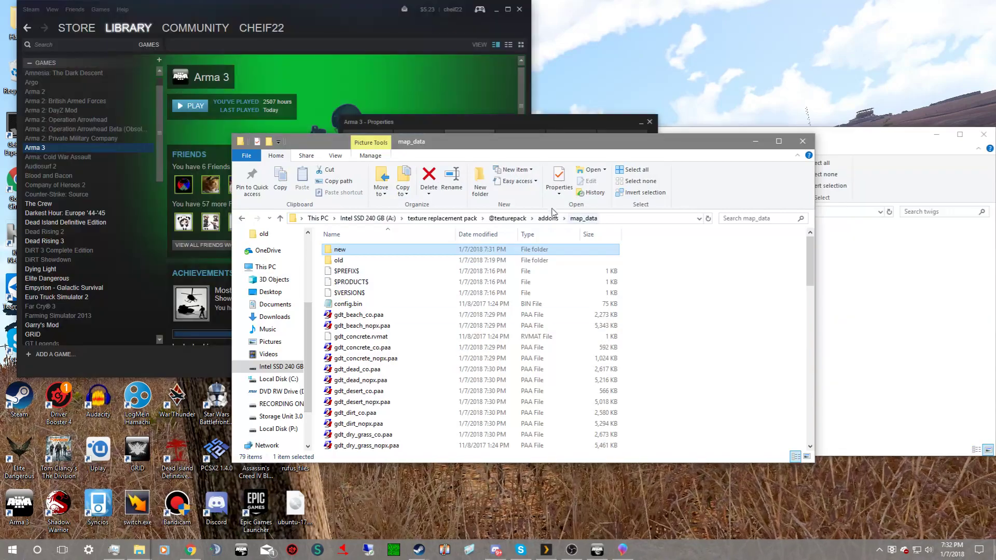
- Pack the map_data folder inside addons into map_data.pbo with PBO Manager
{"action": "left_click", "coordinate": [546, 219]}
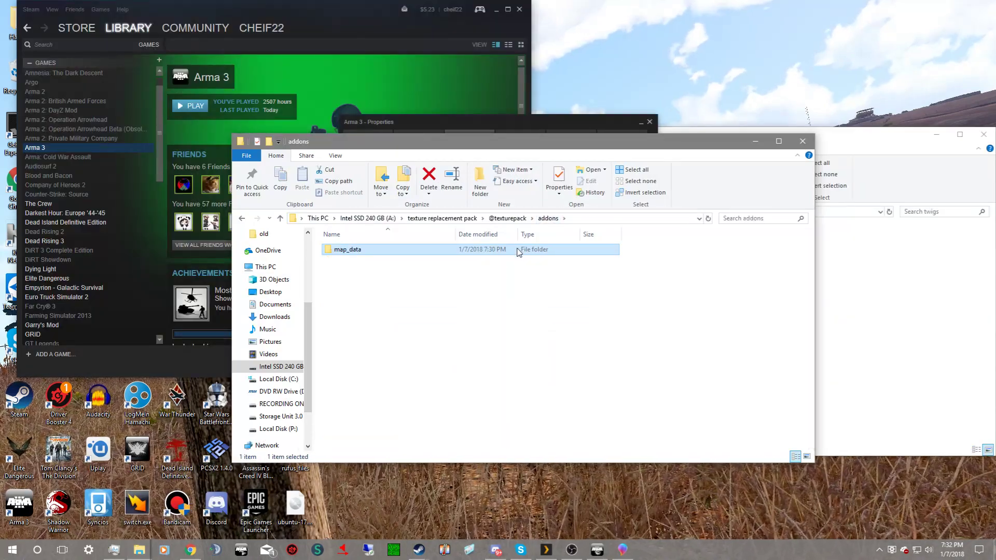
{"action": "right_click", "coordinate": [517, 251]}
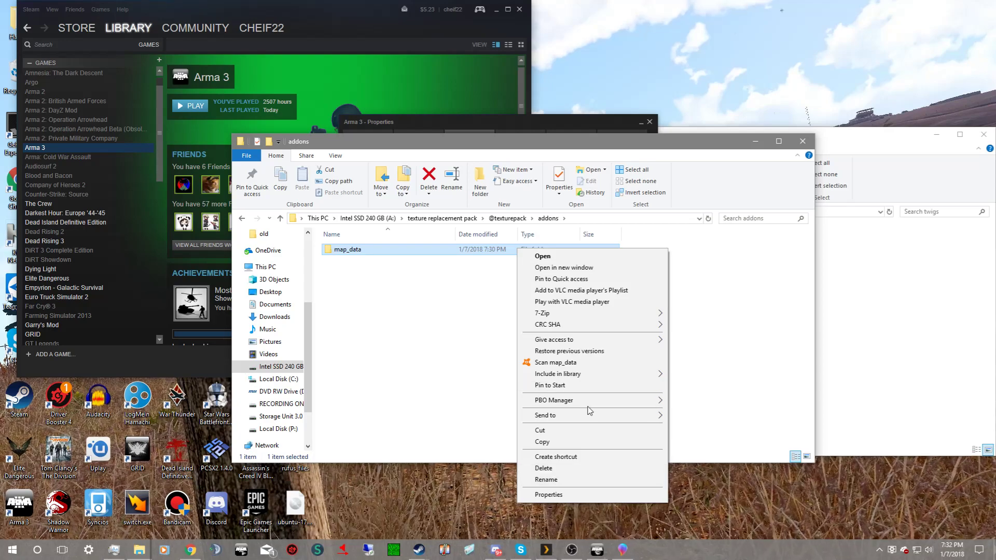
{"action": "mouse_move", "coordinate": [586, 406]}
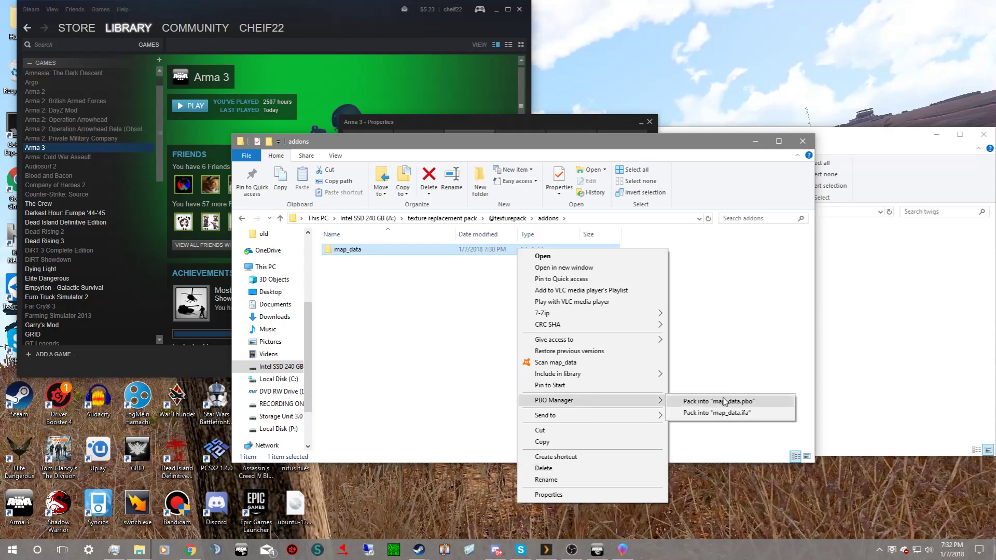
{"action": "left_click", "coordinate": [698, 401]}
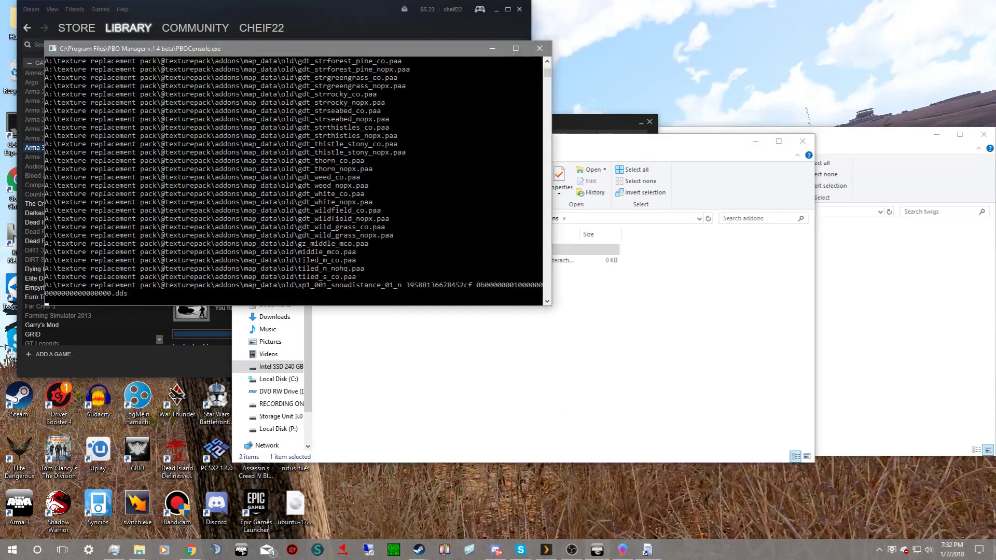
- Switch to the Arma 3 Launcher and show its list of mods
{"action": "mouse_move", "coordinate": [367, 548]}
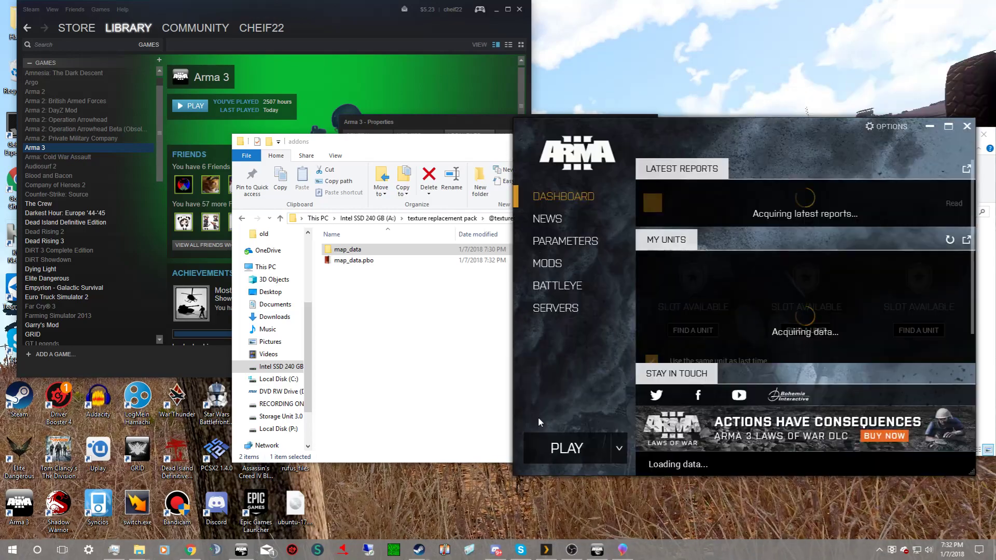
{"action": "left_click", "coordinate": [558, 241]}
{"action": "left_click", "coordinate": [557, 264]}
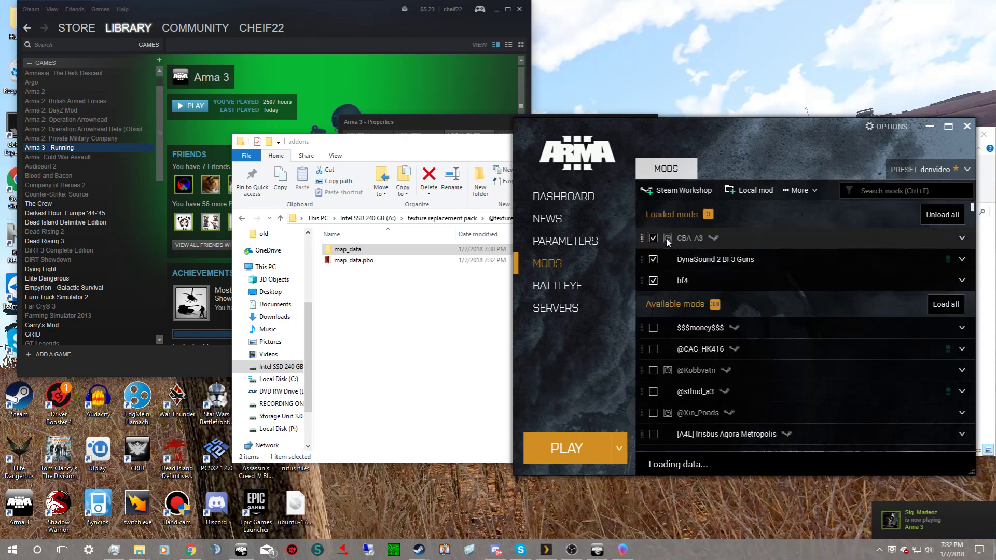
{"action": "left_click", "coordinate": [653, 281]}
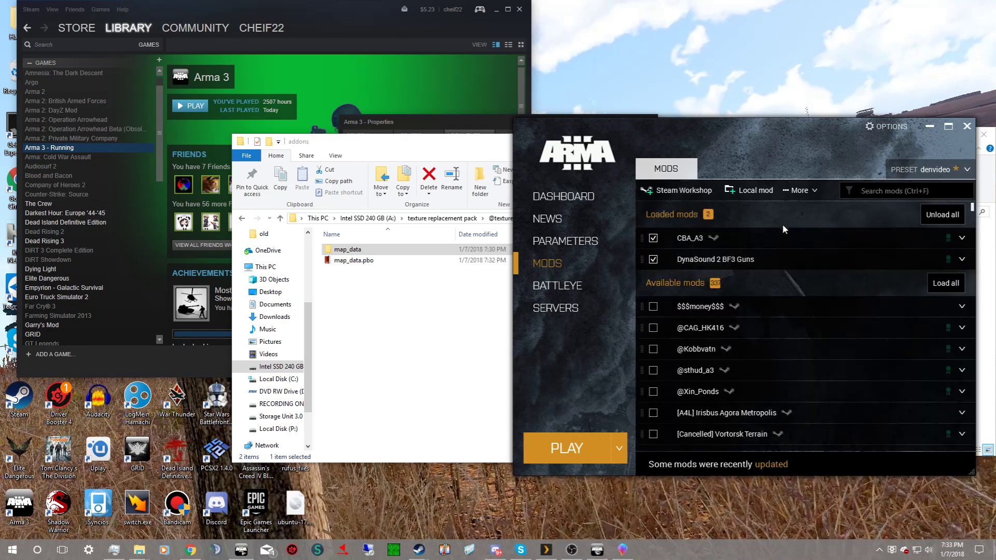
{"action": "left_click", "coordinate": [750, 191]}
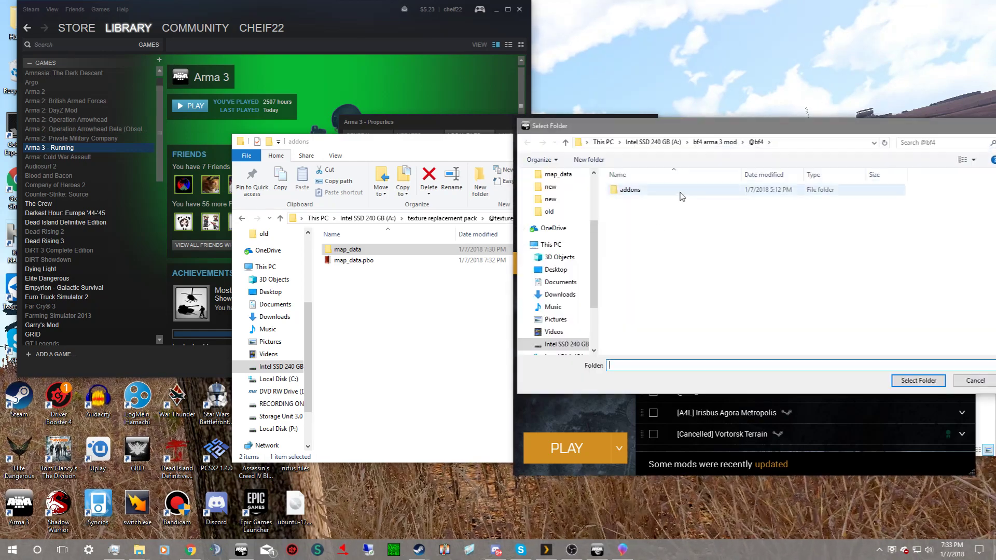
{"action": "left_click", "coordinate": [680, 195]}
{"action": "left_click", "coordinate": [702, 143]}
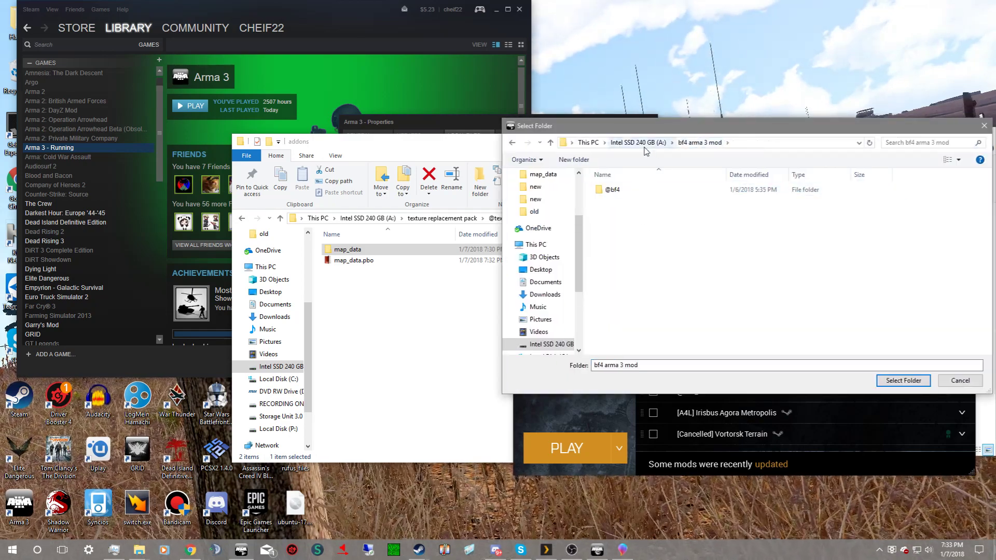
{"action": "left_click", "coordinate": [642, 143]}
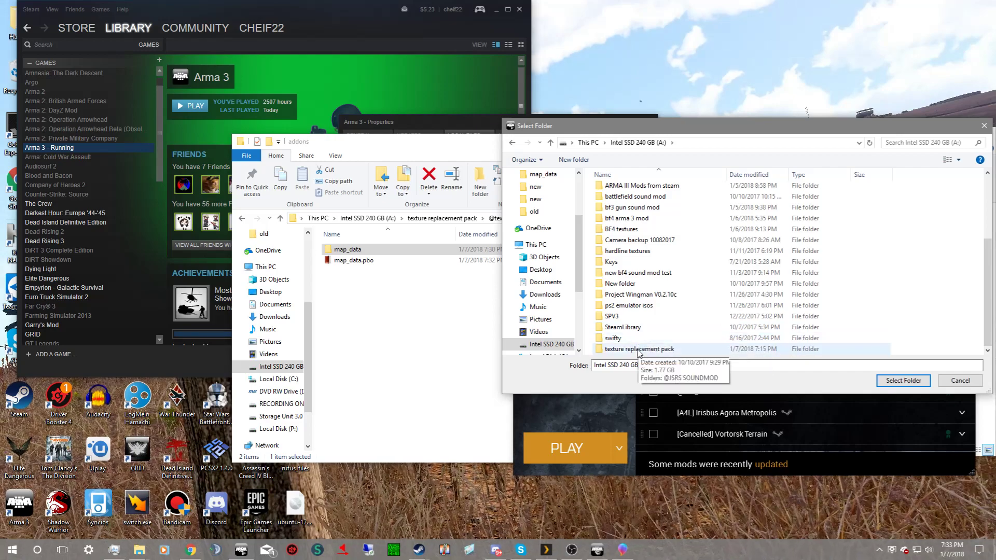
{"action": "double_click", "coordinate": [639, 349]}
{"action": "left_click", "coordinate": [624, 190]}
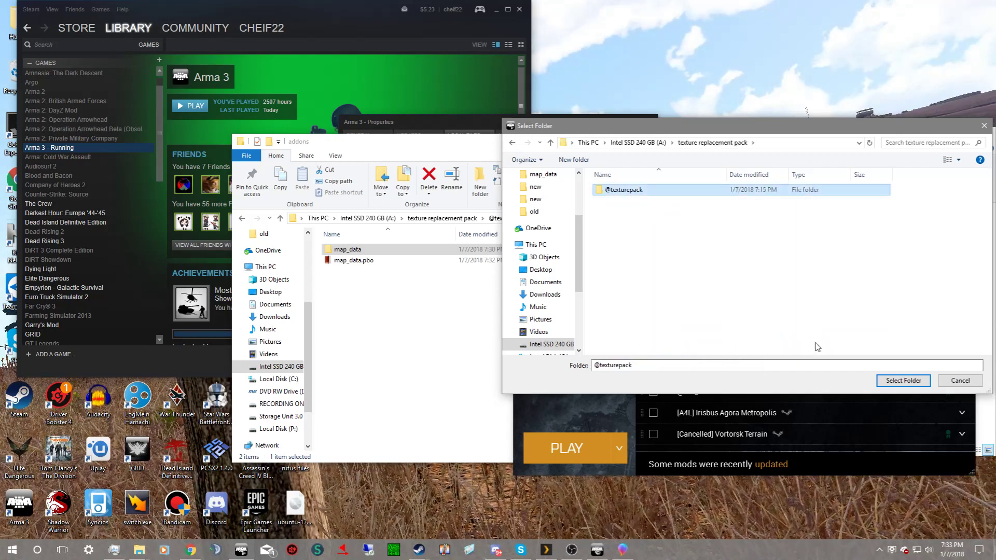
{"action": "left_click", "coordinate": [913, 382]}
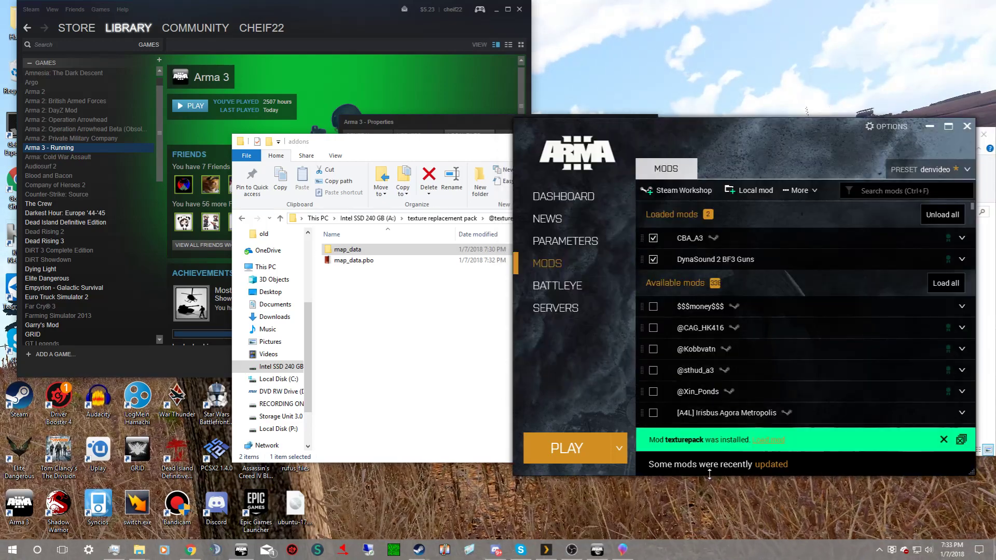
{"action": "left_click", "coordinate": [767, 441]}
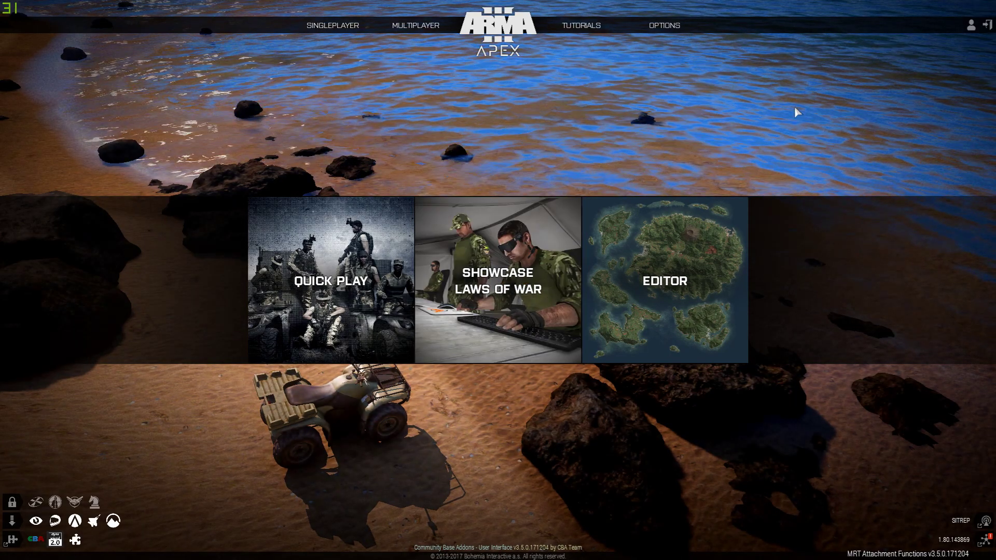
- Open the Altis map in the Arma 3 editor
{"action": "left_click", "coordinate": [705, 215]}
{"action": "left_click", "coordinate": [410, 173]}
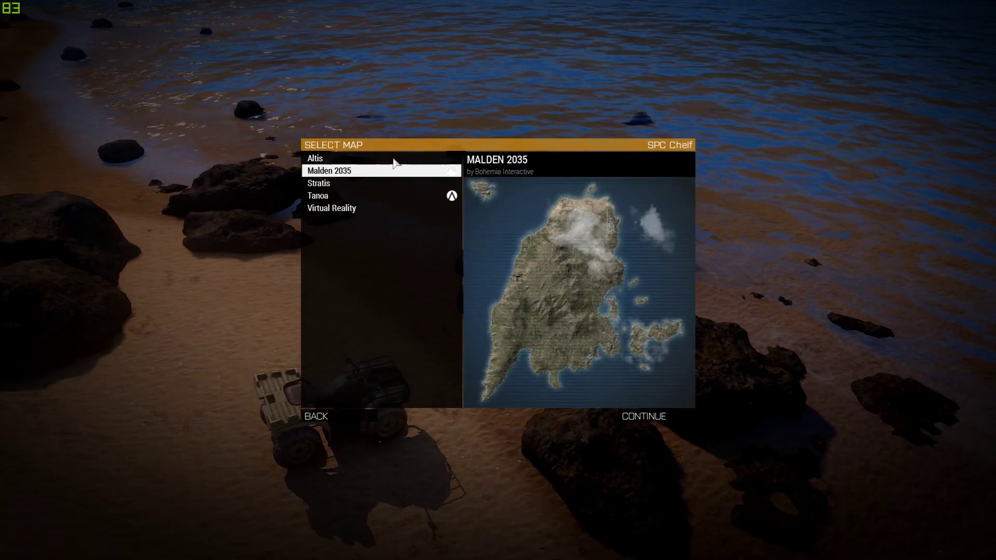
{"action": "left_click", "coordinate": [396, 159]}
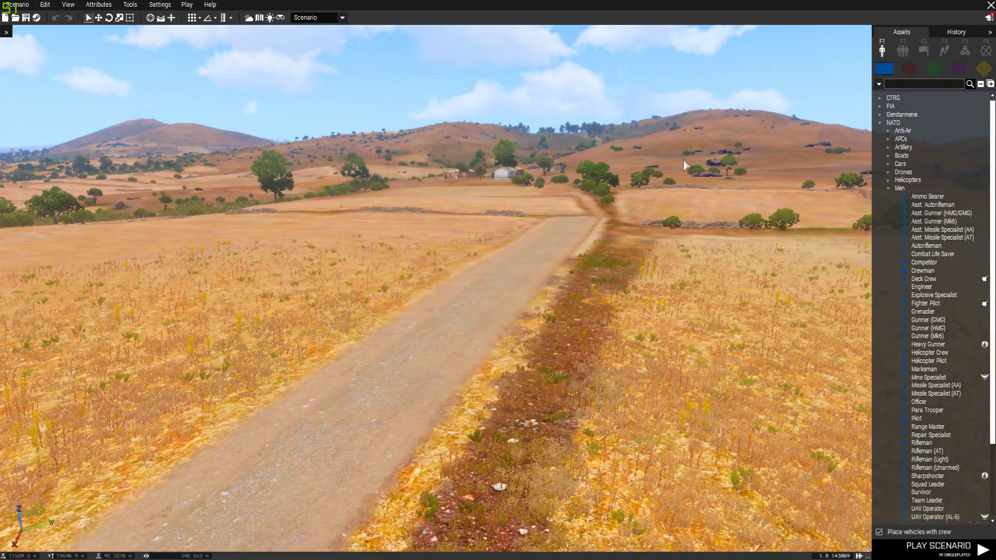
- Examine the replaced ground textures up close in the dry grass fields beside the dirt road on Altis
{"action": "right_click_drag", "start_coordinate": [508, 353], "coordinate": [738, 310]}
{"action": "key", "text": "w"}
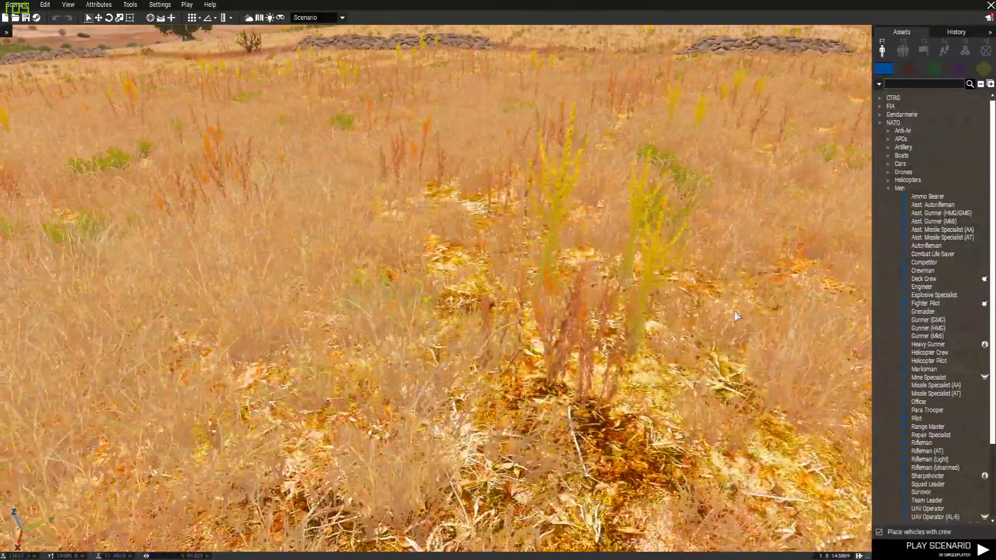
{"action": "key", "text": "q"}
{"action": "key", "text": "w"}
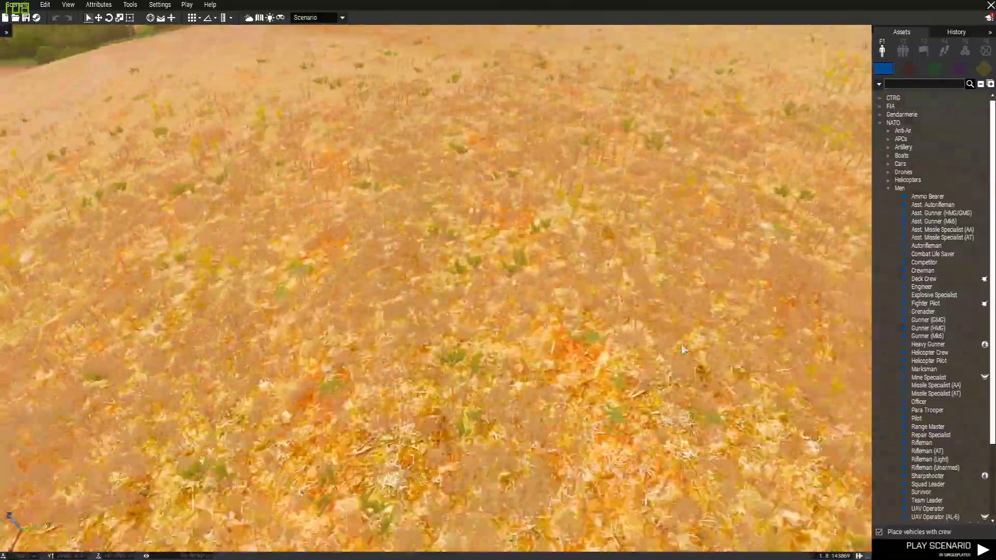
{"action": "right_click_drag", "start_coordinate": [532, 313], "coordinate": [580, 327]}
{"action": "key", "text": "q"}
{"action": "key", "text": "w"}
{"action": "key", "text": "w"}
{"action": "key", "text": "z"}
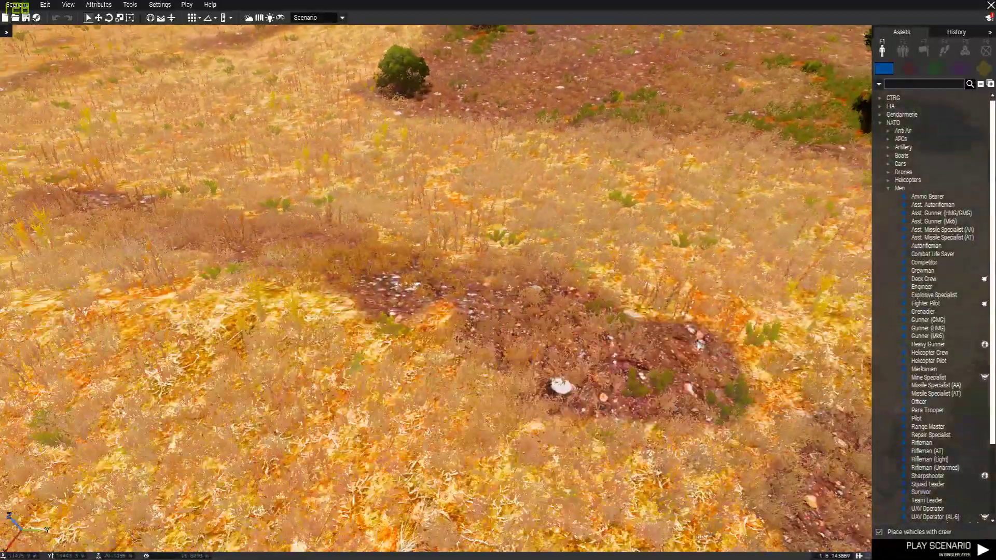
- Examine the replaced ground textures on the stony hillsides around Abdera and the fields near Galati
{"action": "key", "text": "w"}
{"action": "mouse_move", "coordinate": [623, 363]}
{"action": "right_mouse_down"}
{"action": "mouse_move", "coordinate": [718, 278]}
{"action": "mouse_move", "coordinate": [711, 291]}
{"action": "mouse_move", "coordinate": [806, 363]}
{"action": "mouse_move", "coordinate": [794, 317]}
{"action": "mouse_move", "coordinate": [813, 221]}
{"action": "mouse_move", "coordinate": [705, 355]}
{"action": "mouse_move", "coordinate": [732, 298]}
{"action": "mouse_move", "coordinate": [728, 350]}
{"action": "mouse_move", "coordinate": [758, 212]}
{"action": "mouse_move", "coordinate": [745, 228]}
{"action": "right_mouse_up"}
{"action": "key", "text": "q"}
{"action": "key", "text": "w"}
{"action": "key", "text": "w"}
{"action": "key", "text": "w"}
{"action": "key", "text": "w"}
{"action": "key", "text": "w"}
{"action": "key", "text": "w"}
{"action": "key", "text": "w"}
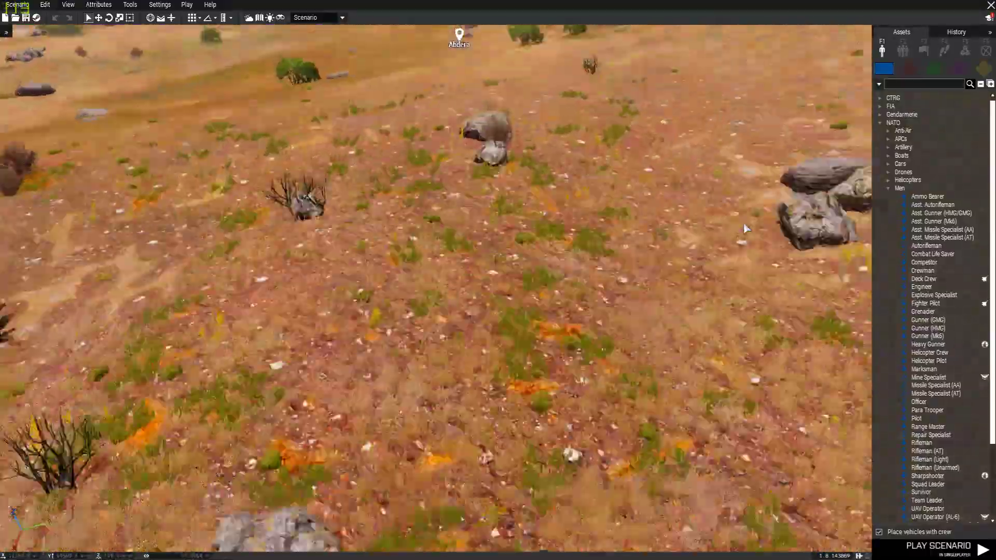
{"action": "key", "text": "w"}
{"action": "right_click_drag", "start_coordinate": [581, 177], "coordinate": [569, 182]}
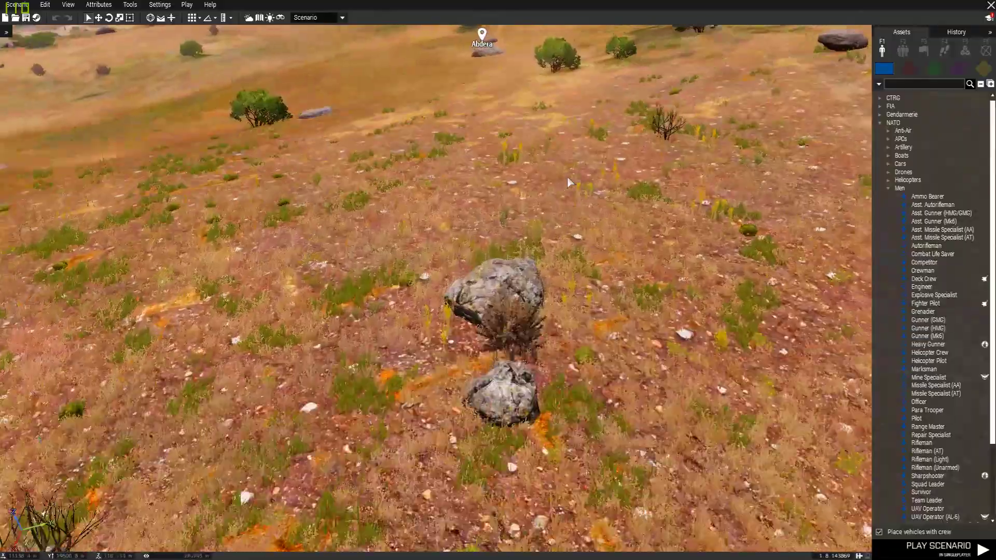
{"action": "key", "text": "w"}
{"action": "key", "text": "w"}
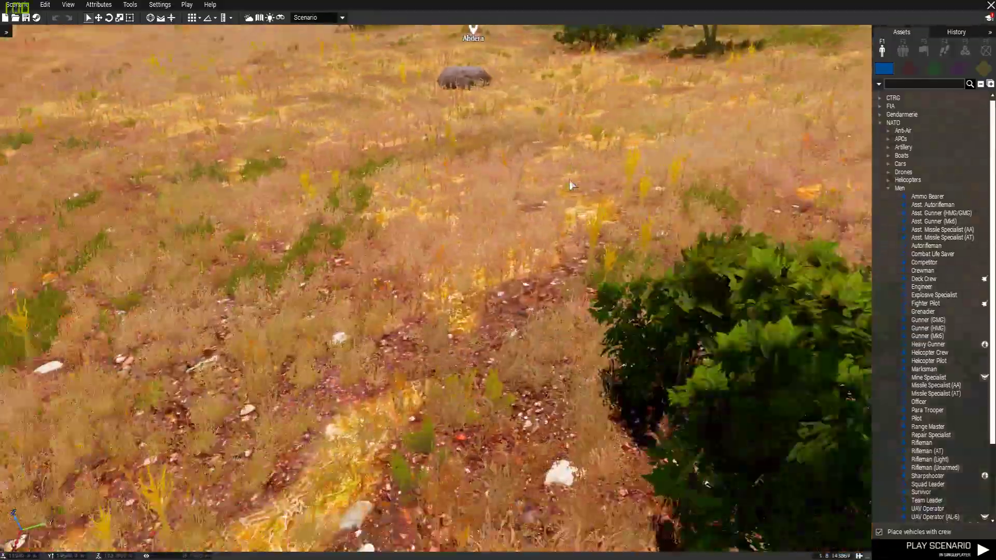
{"action": "key", "text": "w"}
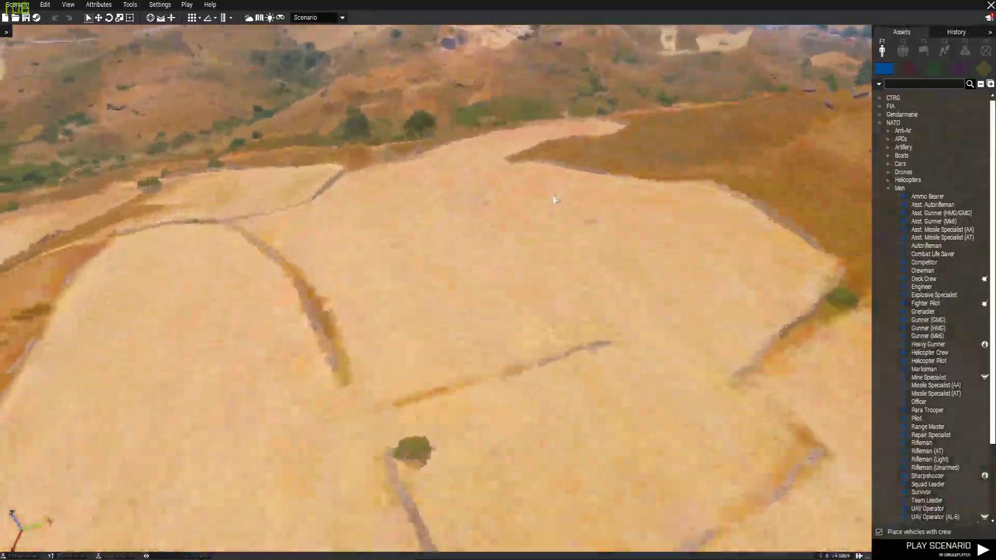
{"action": "key", "text": "s"}
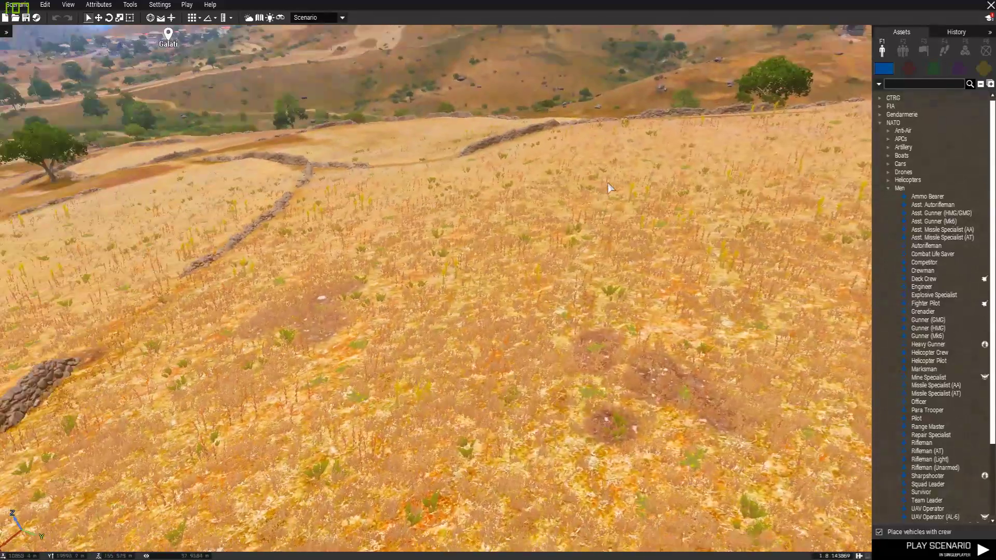
{"action": "key", "text": "Escape"}
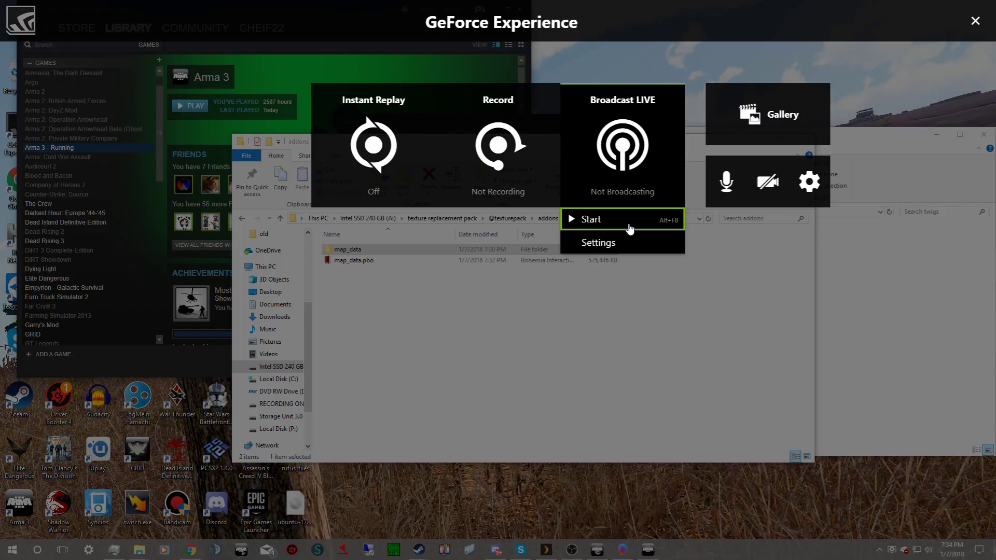
{"action": "left_click", "coordinate": [628, 223]}
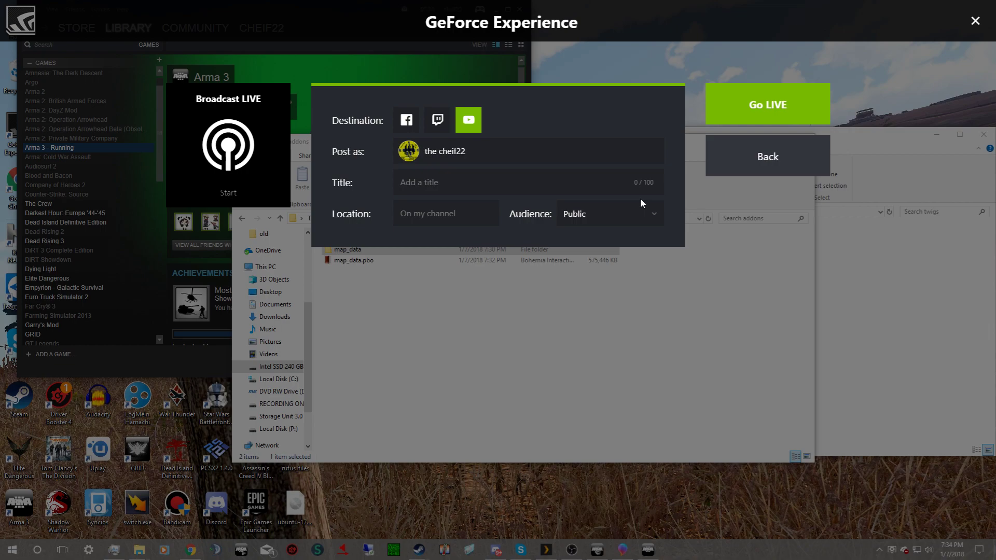
{"action": "left_click", "coordinate": [746, 159]}
{"action": "key", "text": "alt+z"}
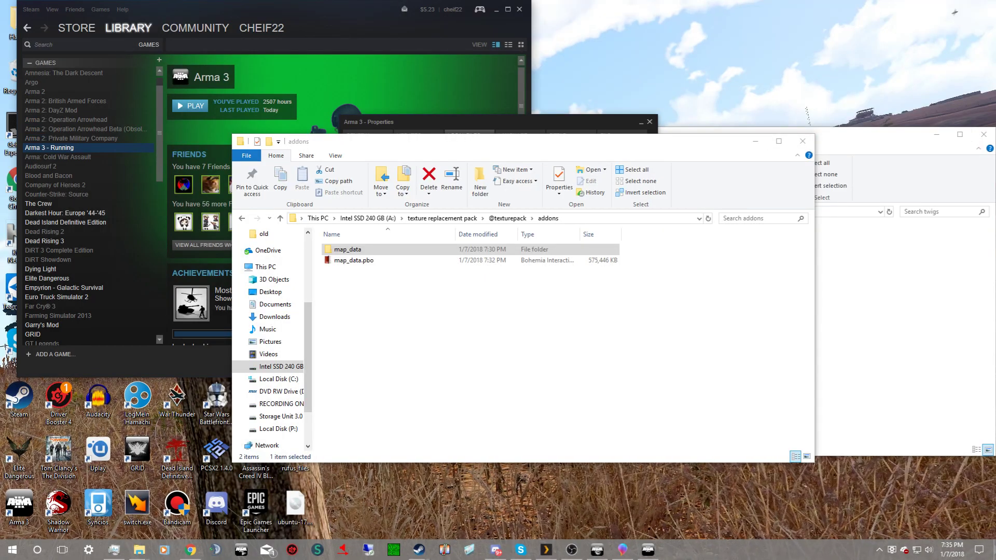